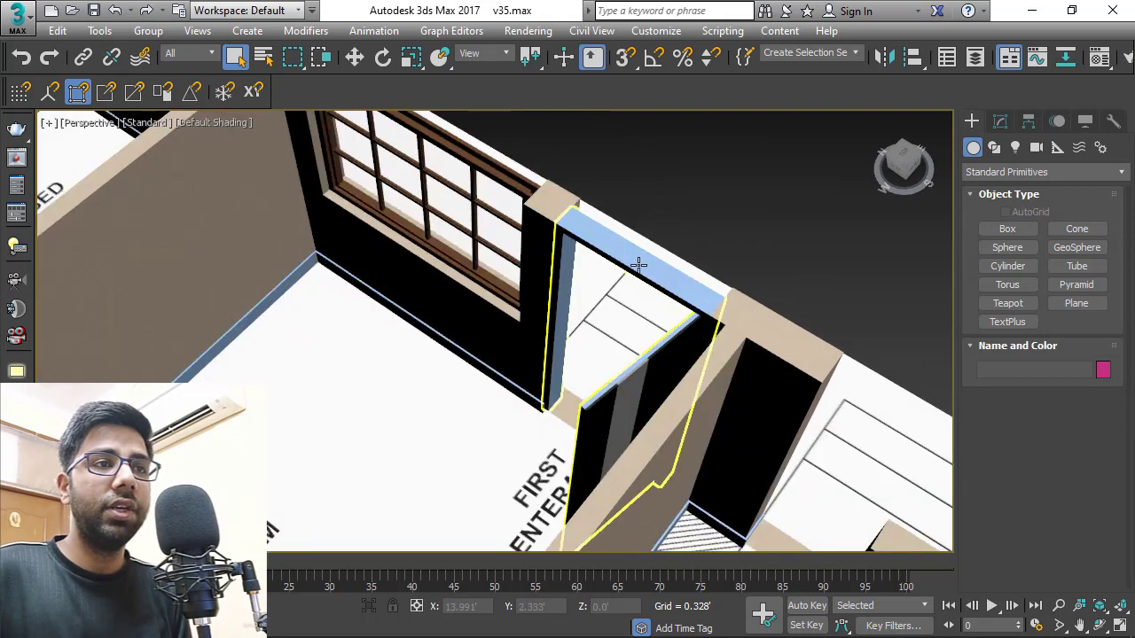
- Delete the pivot door at the first entrance and the living room window beside it
click(639, 266)
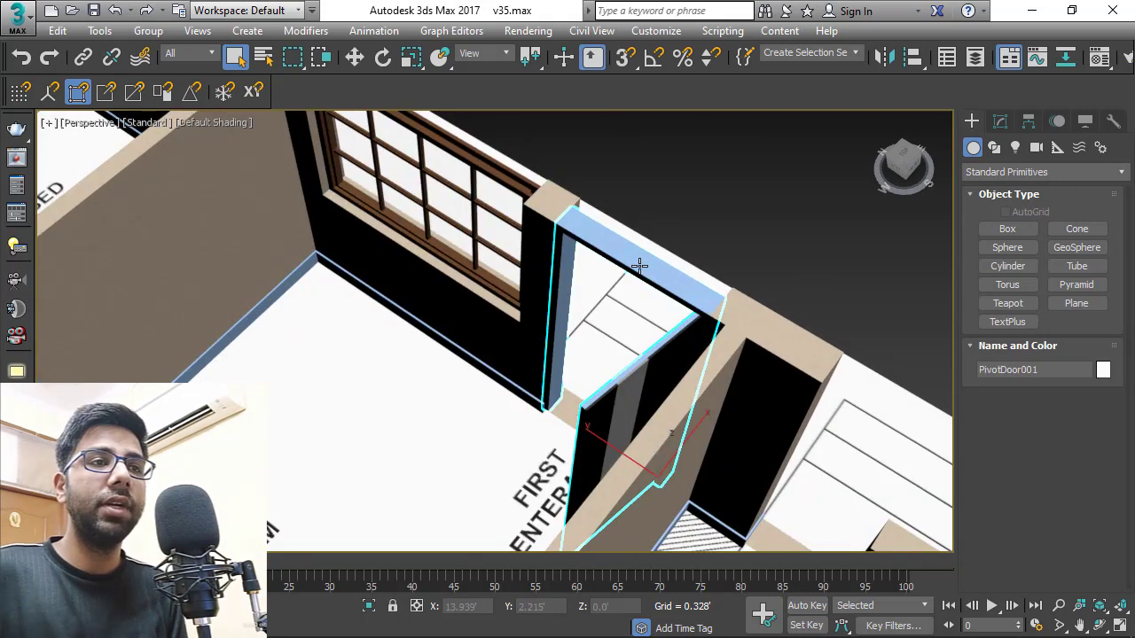
key(ctrl+d)
scroll(622, 273, down, 4)
alt+middle_drag(622, 273, 642, 360)
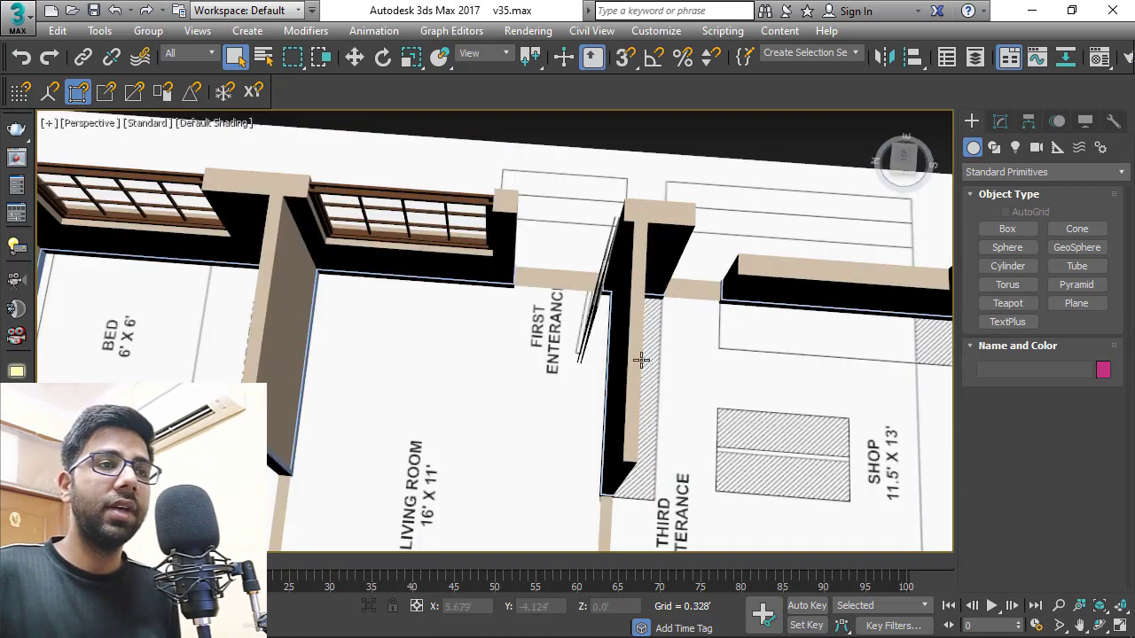
click(596, 300)
alt+middle_drag(596, 300, 160, 307)
key(ctrl+d)
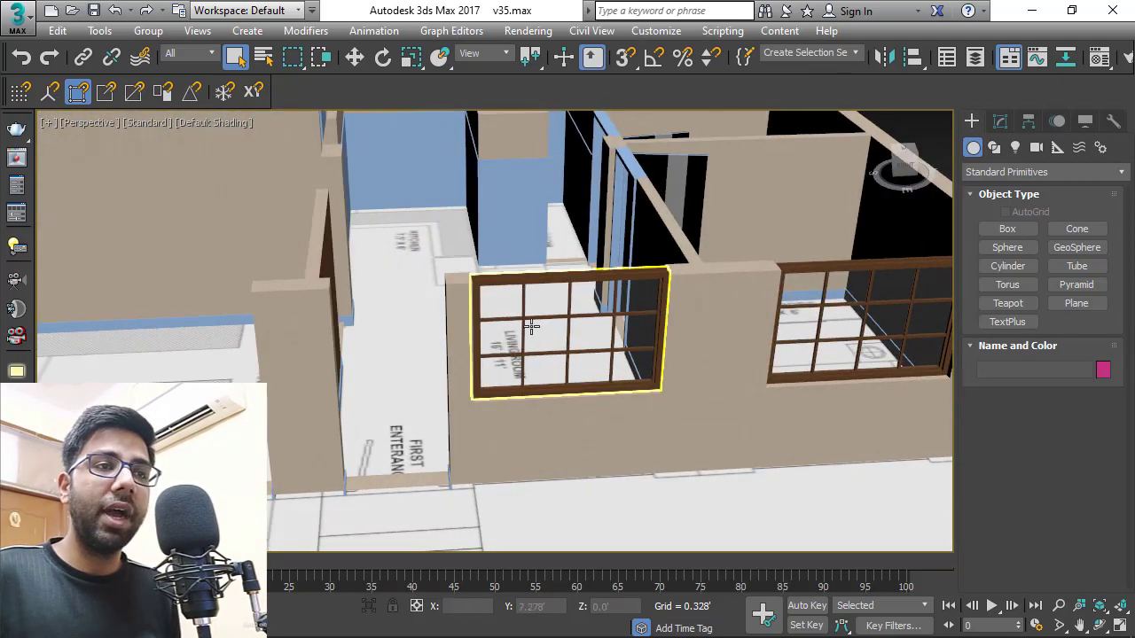
click(590, 315)
key(Delete)
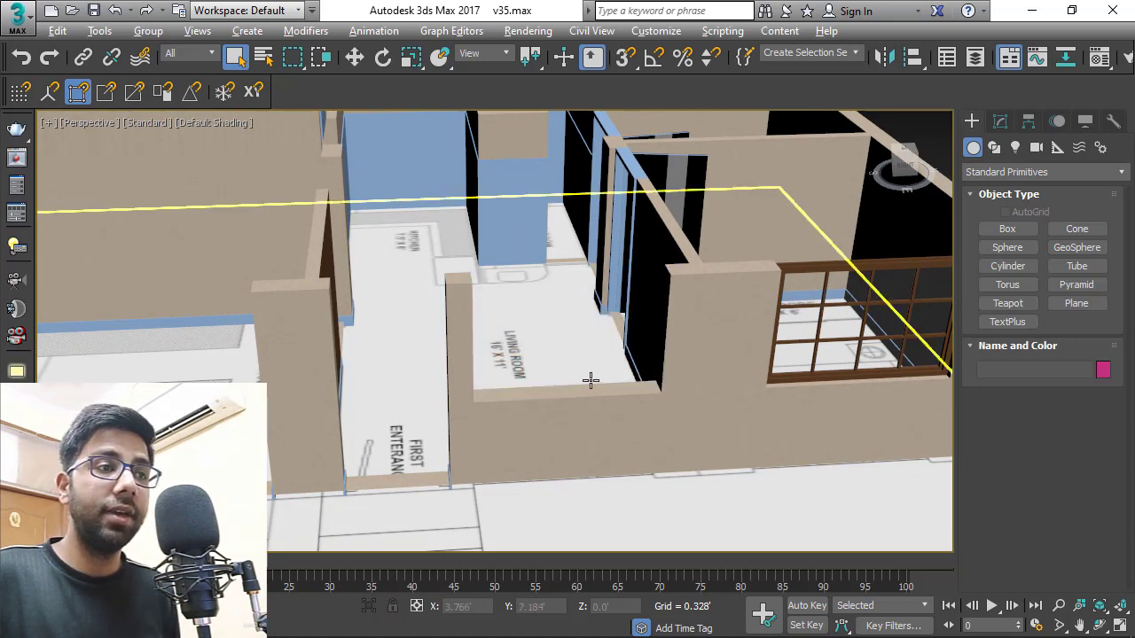
- Select the wall object, start editing its polygons and display edged faces around the first entrance
alt+middle_drag(590, 380, 527, 400)
click(344, 299)
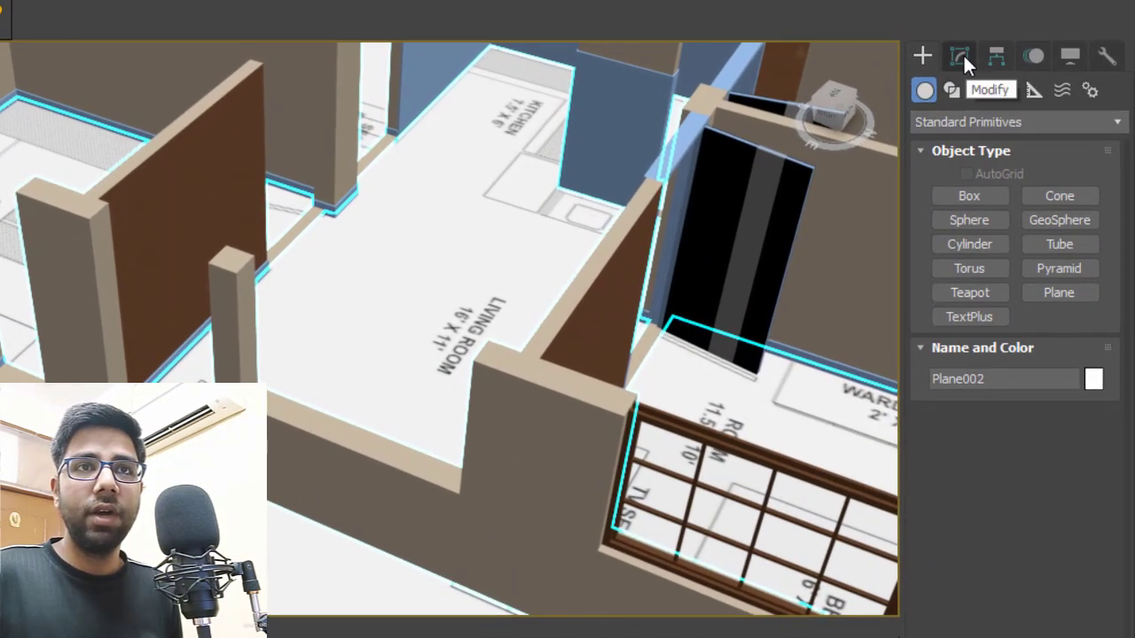
click(964, 55)
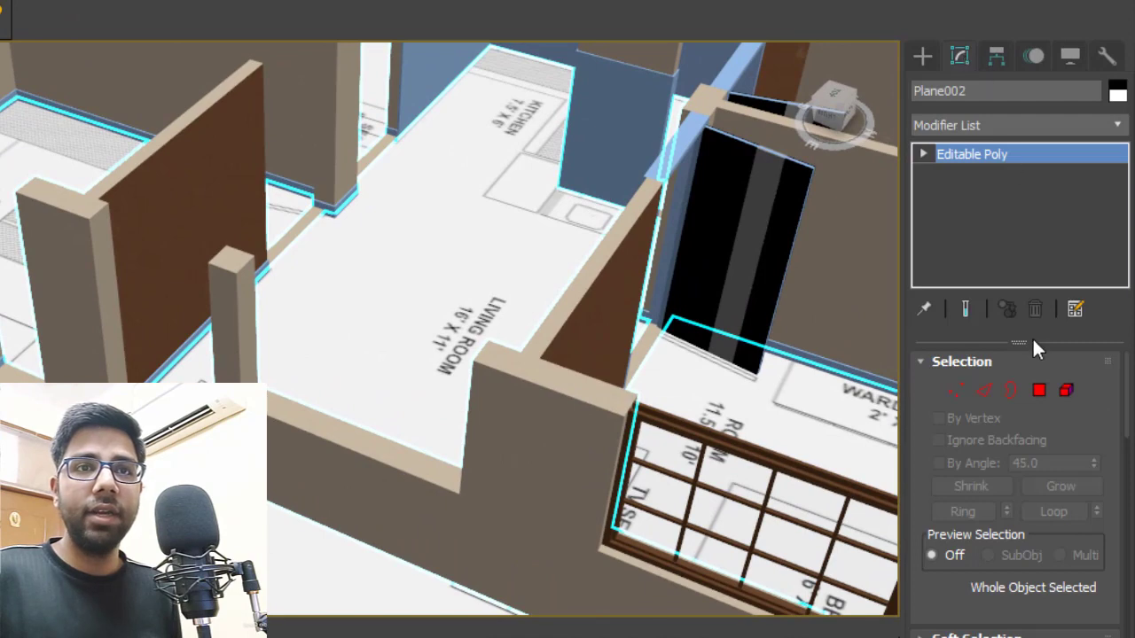
click(1039, 390)
middle_drag(220, 542, 287, 455)
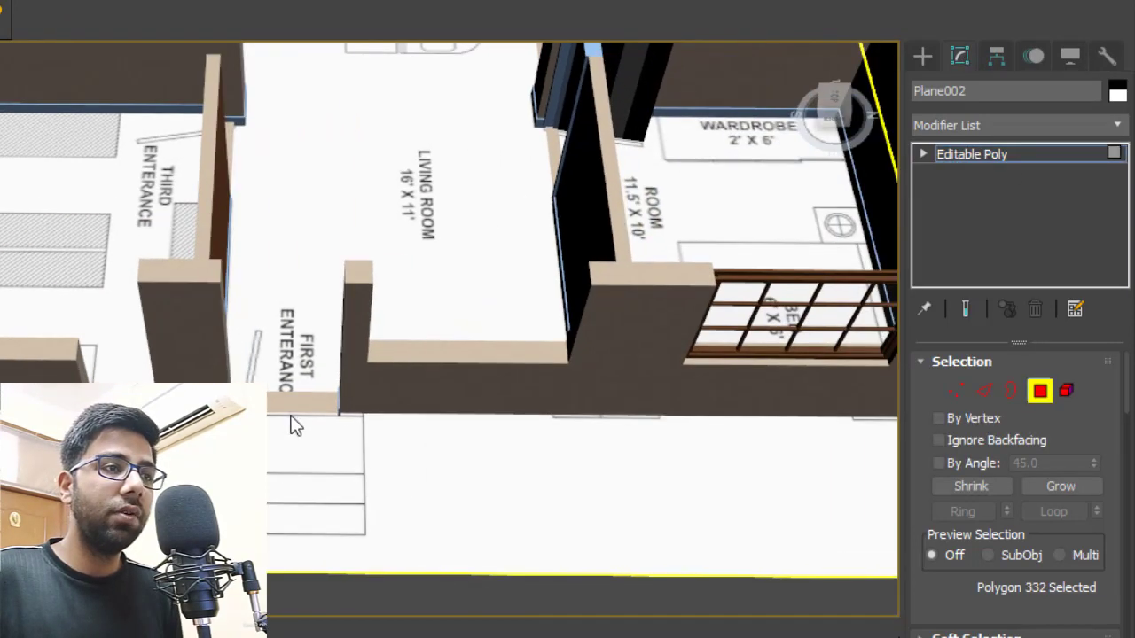
scroll(293, 420, up, 5)
drag(289, 459, 289, 459)
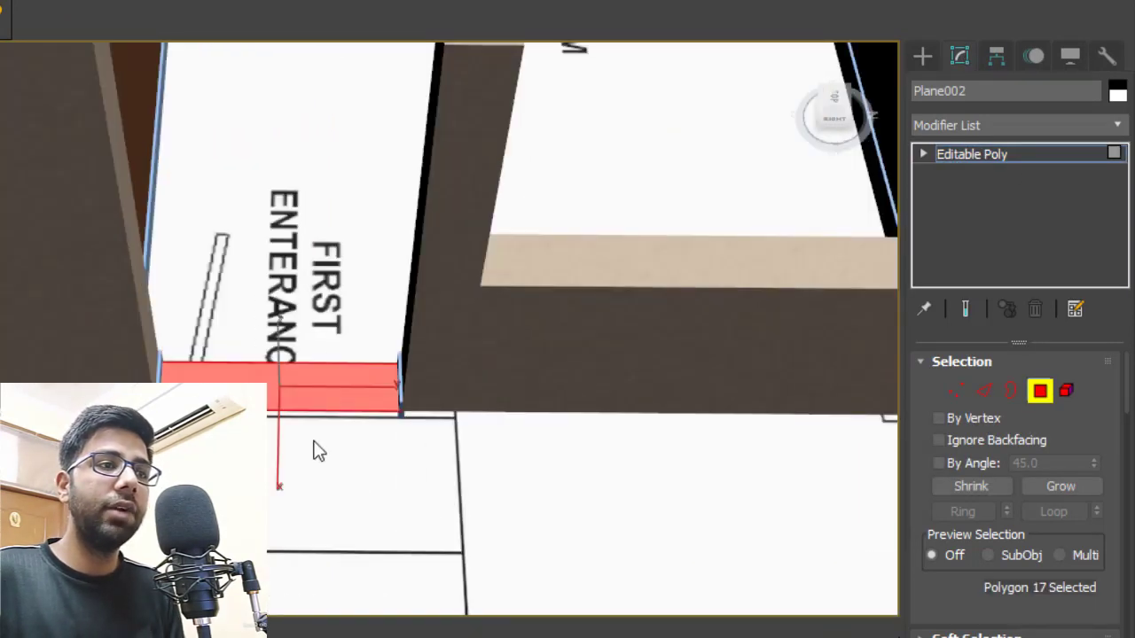
click(303, 359)
middle_drag(248, 310, 189, 362)
key(F4)
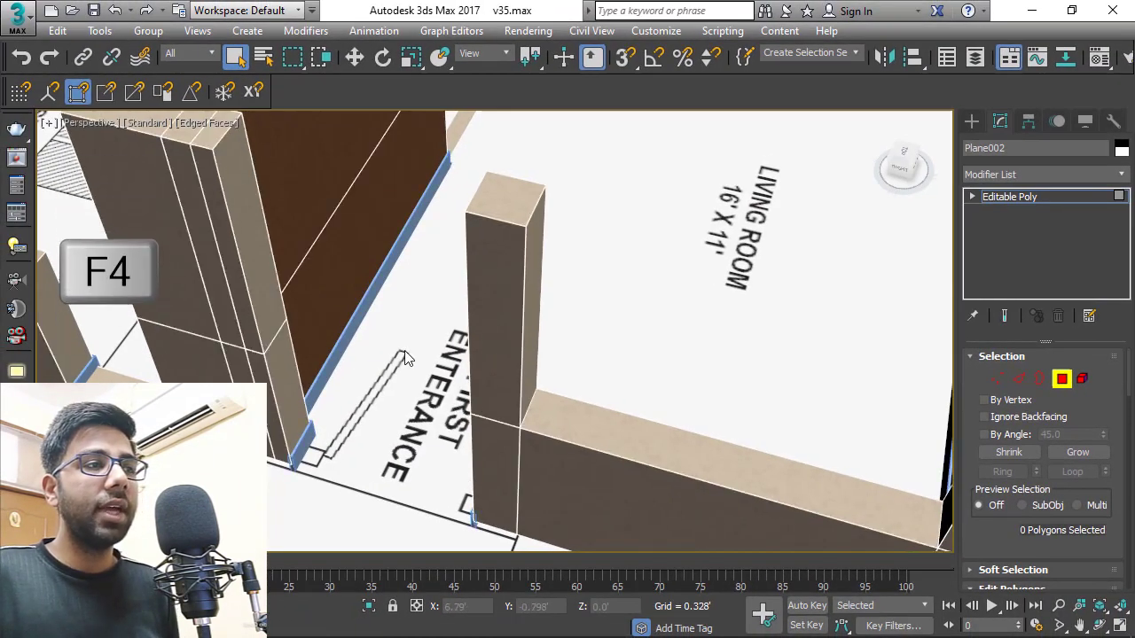
scroll(381, 349, down, 4)
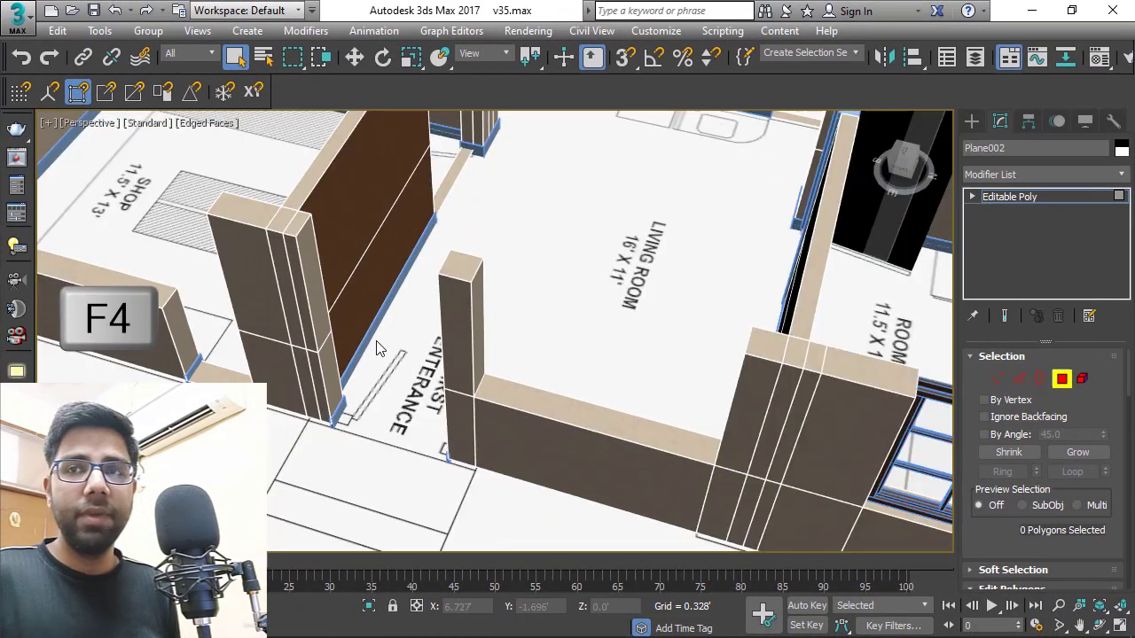
scroll(329, 310, up, 4)
- Bridge the facing wall-end polygons to close the first entrance opening and the window opening beside it
click(309, 294)
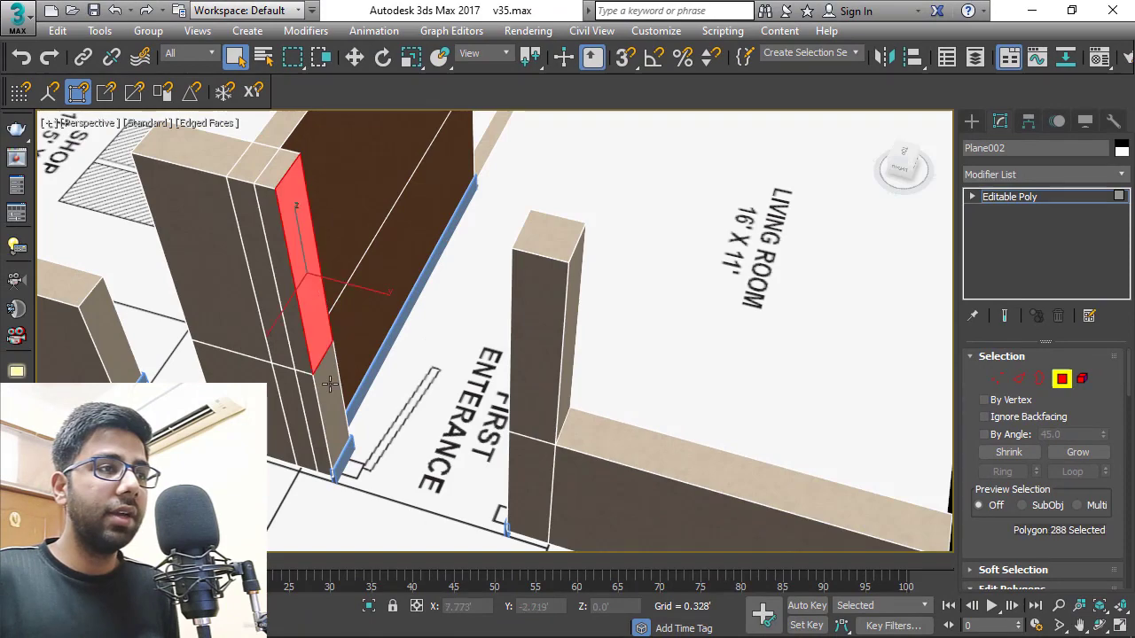
ctrl+click(328, 417)
alt+middle_drag(469, 460, 499, 370)
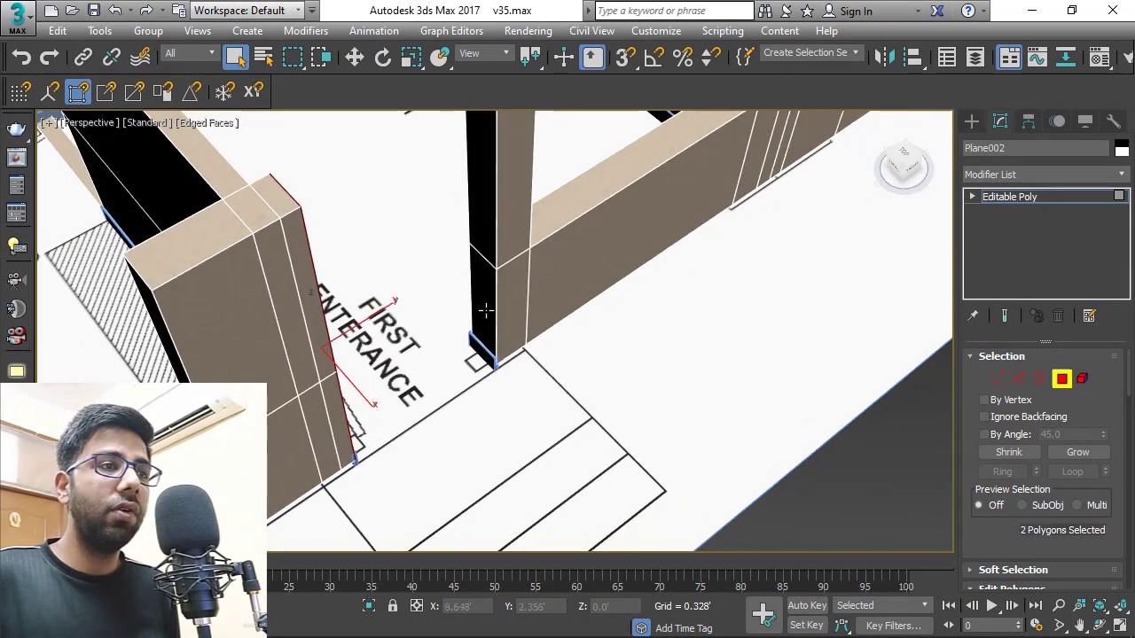
ctrl+click(486, 312)
ctrl+click(480, 213)
middle_drag(548, 278, 589, 359)
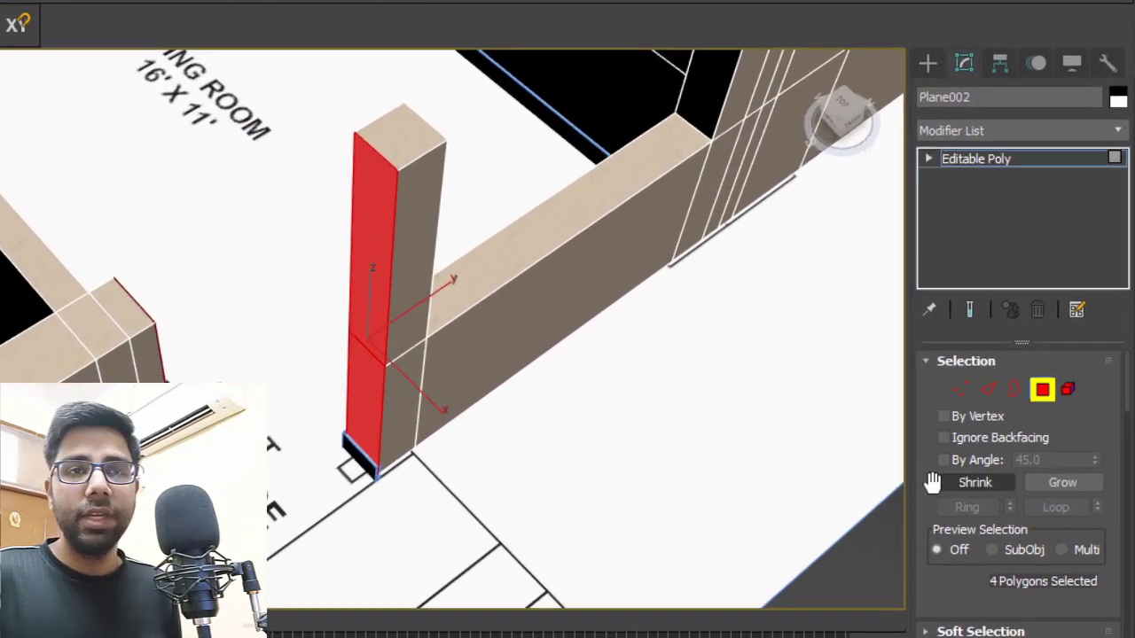
drag(971, 453, 1000, 231)
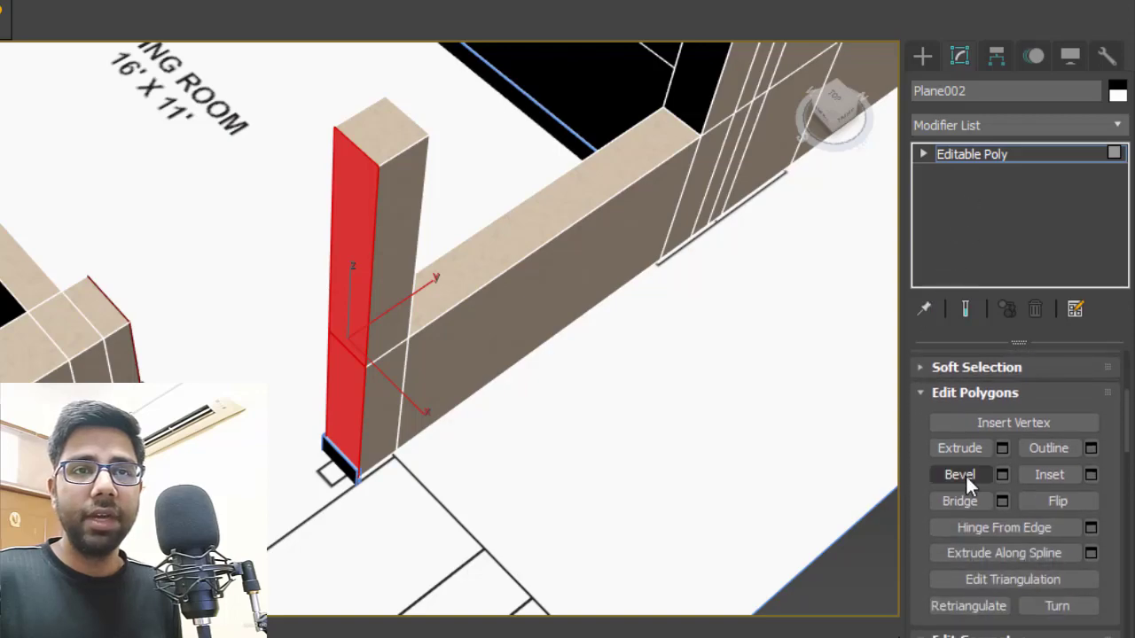
click(962, 502)
alt+middle_drag(461, 417, 413, 384)
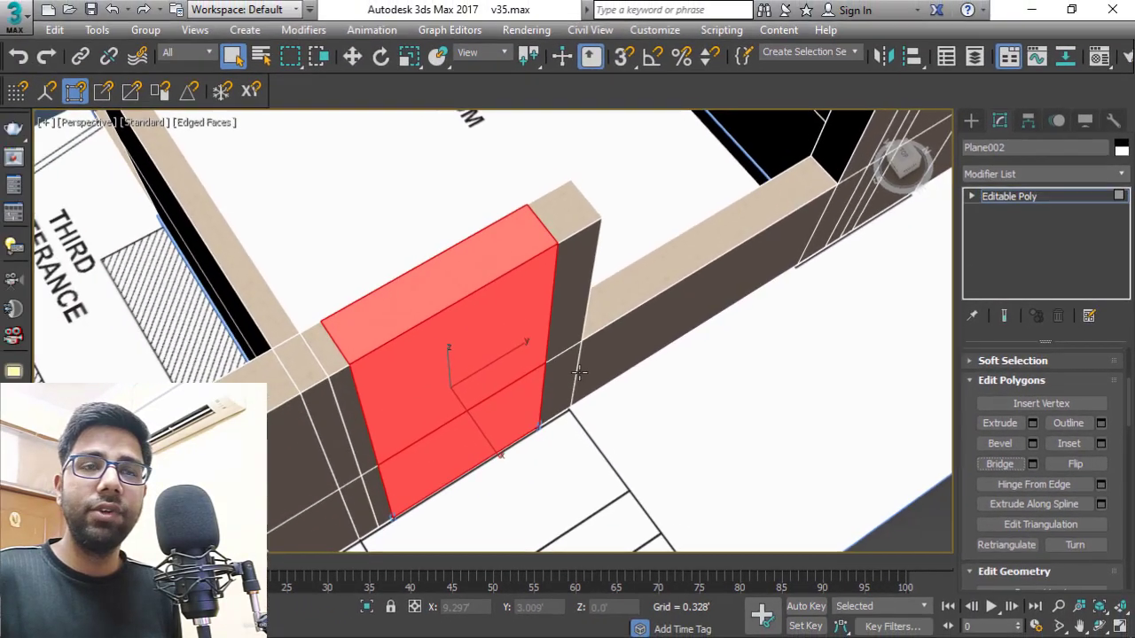
mouse_move(578, 373)
alt+middle_down()
mouse_move(526, 352)
mouse_move(575, 351)
alt+middle_up()
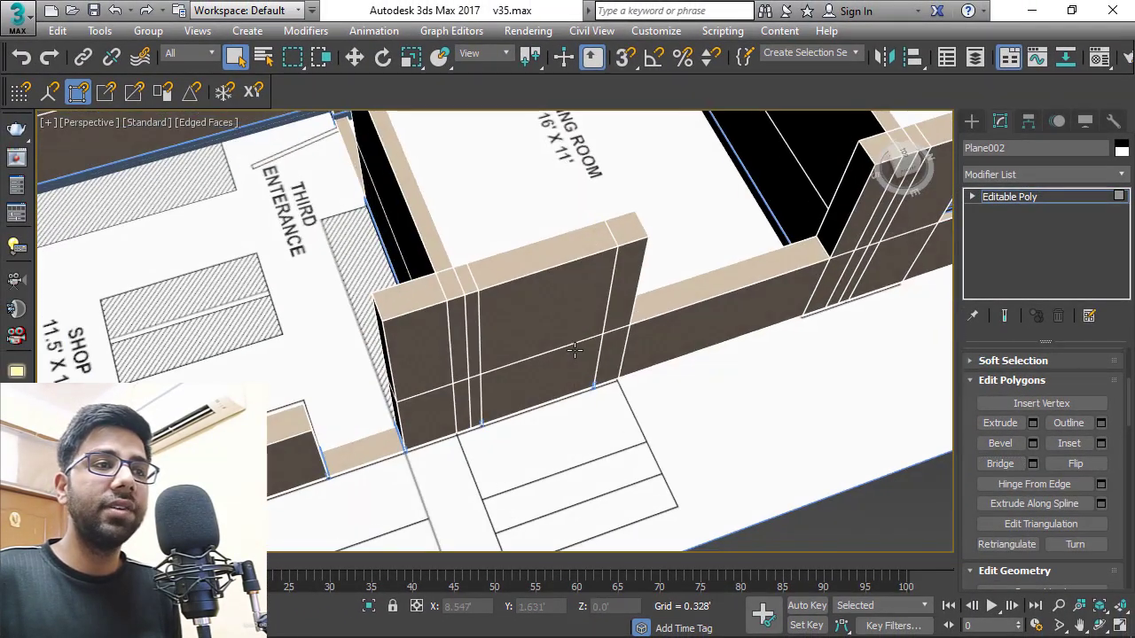
middle_drag(613, 312, 391, 345)
click(394, 254)
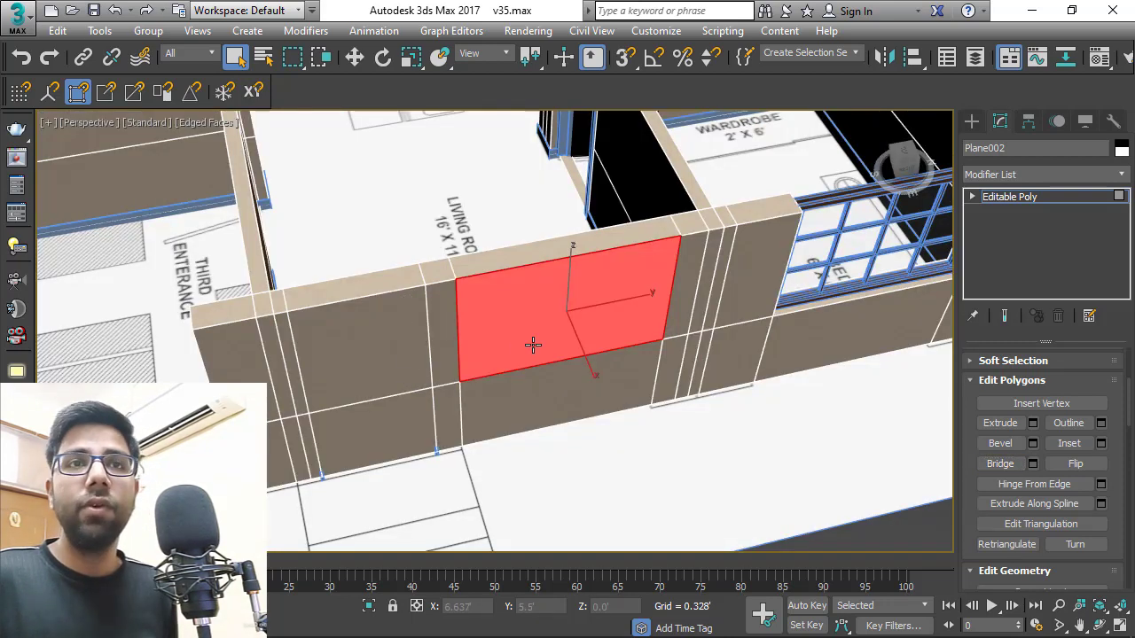
- Remove the vertical edges between the former door and window openings, including their vertices
key(2)
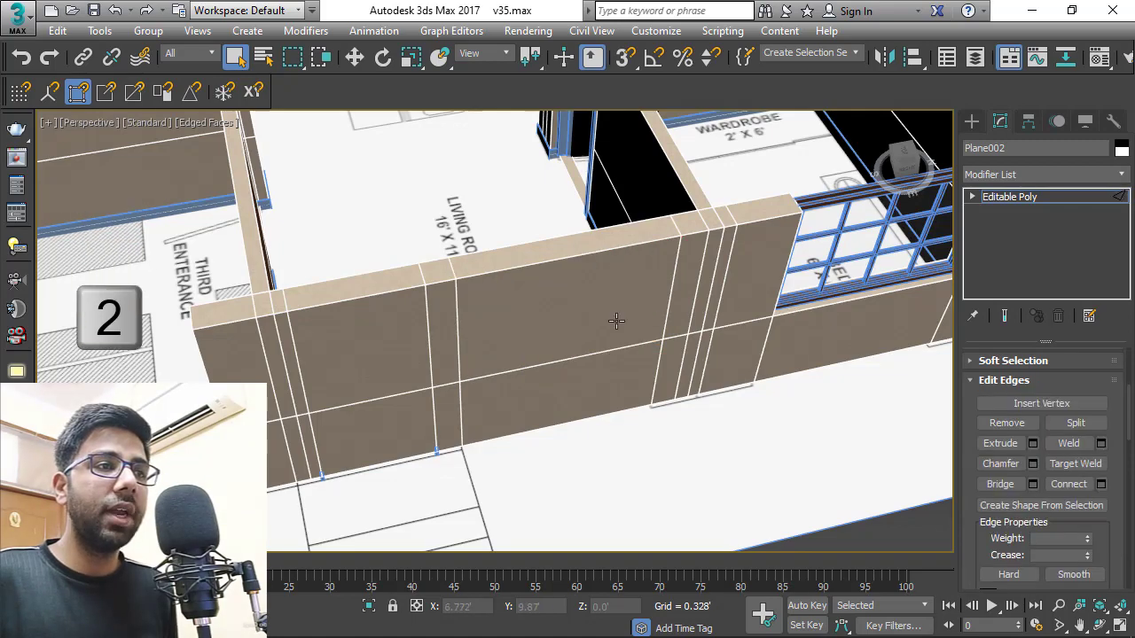
click(456, 300)
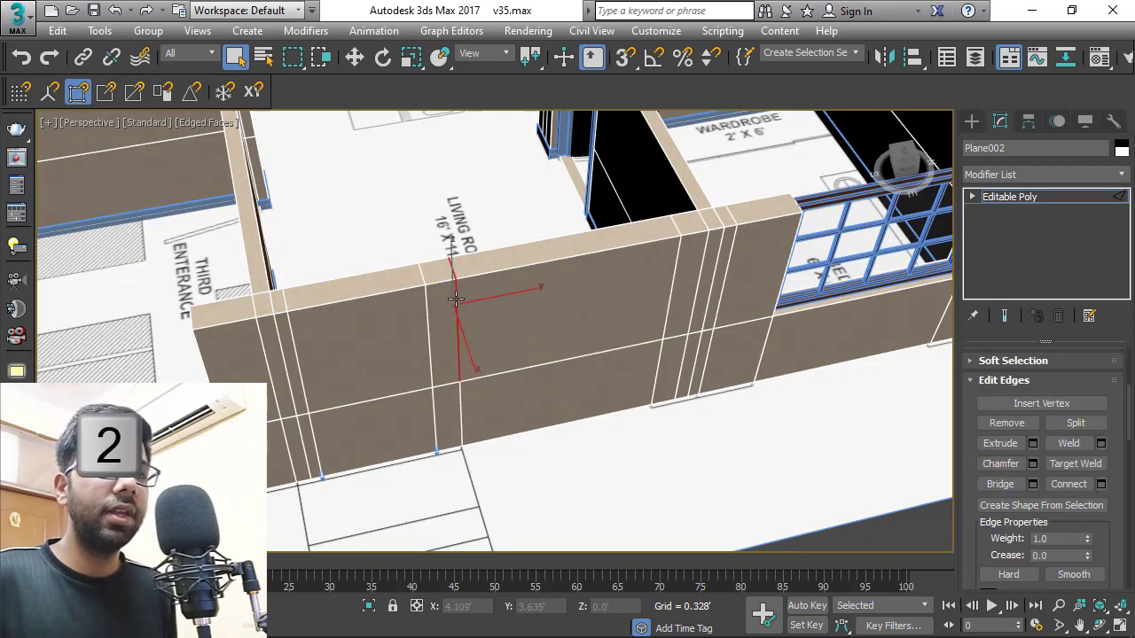
alt+middle_drag(456, 299, 502, 311)
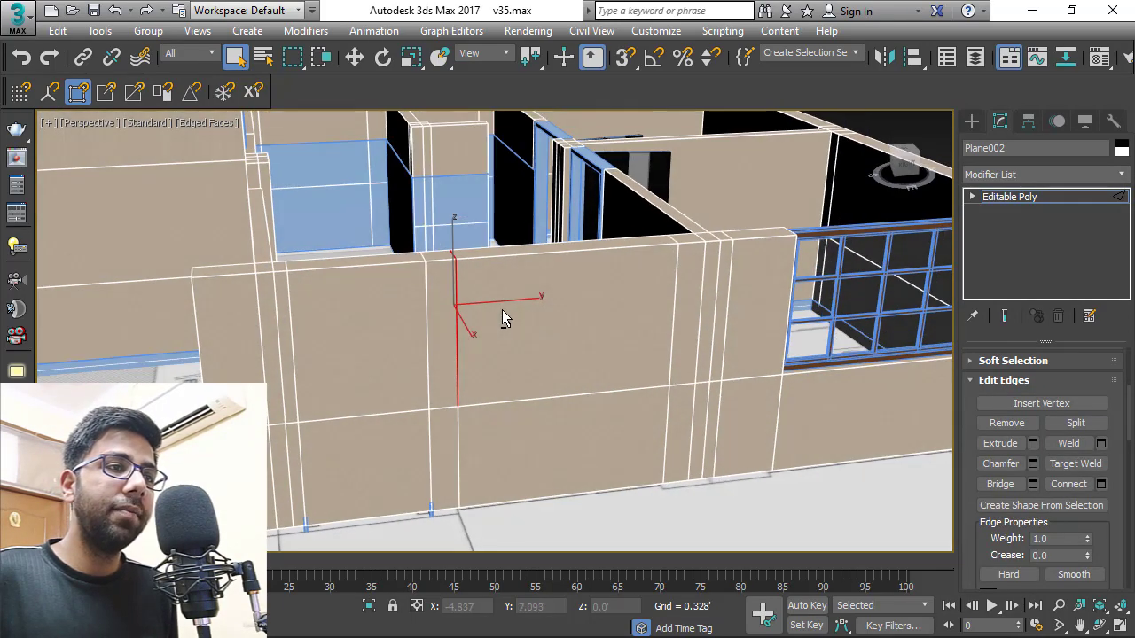
key(ctrl+BackSpace)
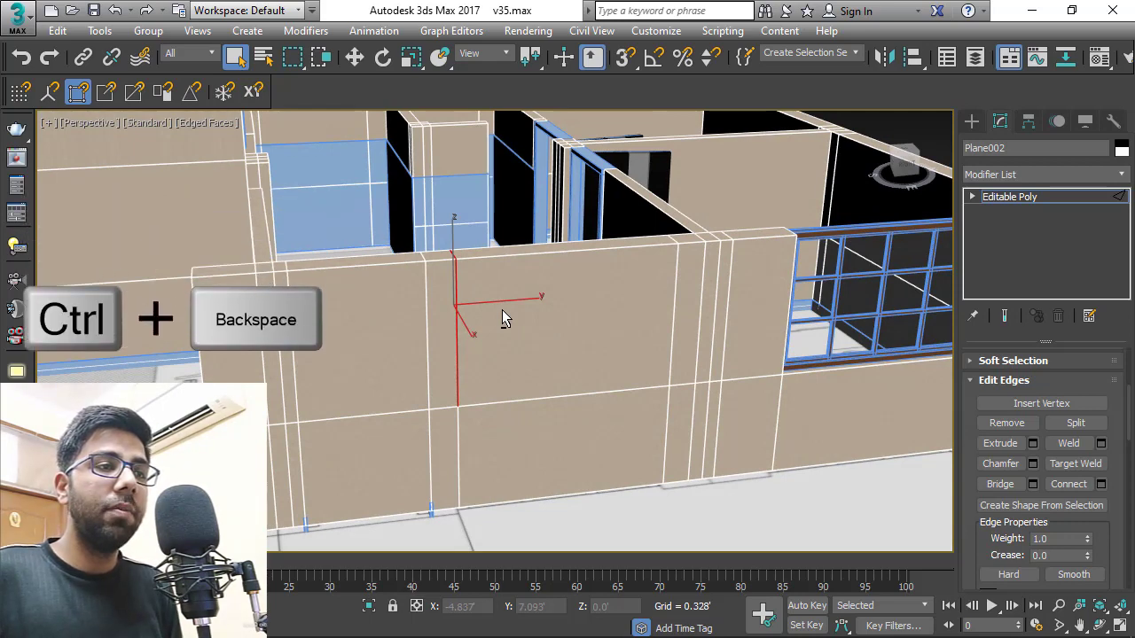
key(ctrl+BackSpace)
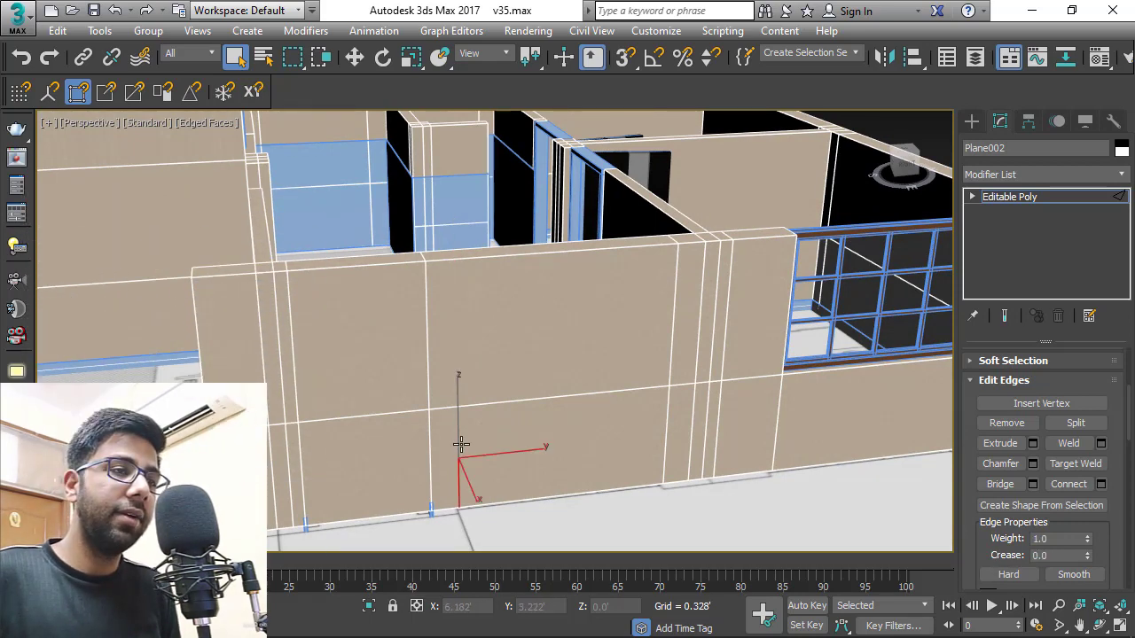
- In wireframe display, remove the leftover short edge running across the wall thickness near the former window sill
middle_drag(460, 445, 429, 367)
key(F3)
scroll(431, 363, up, 3)
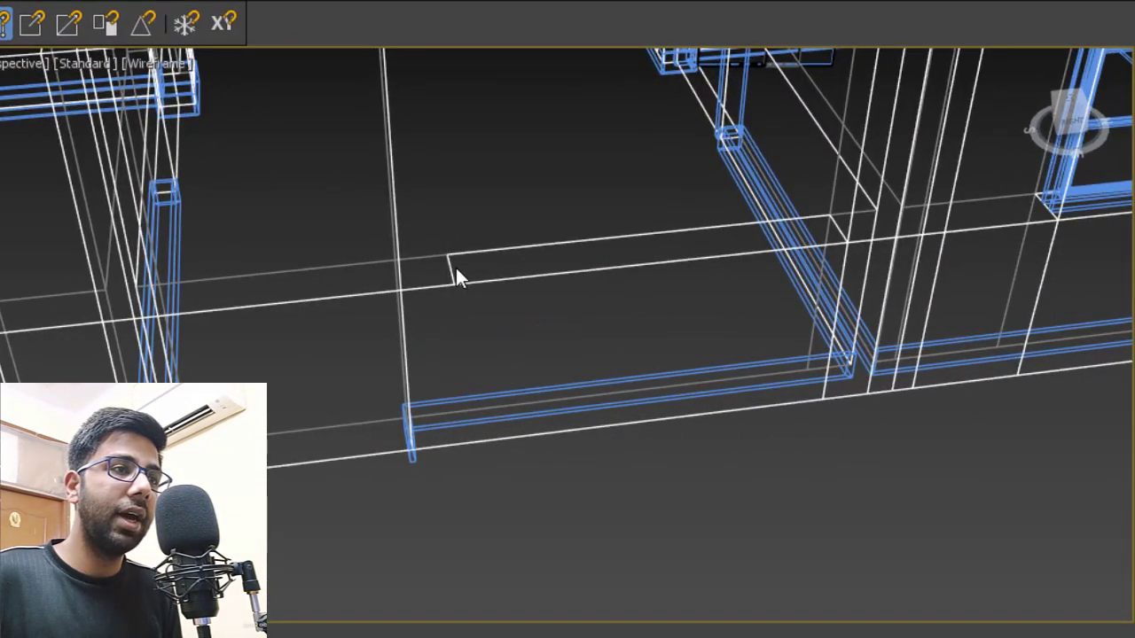
click(452, 267)
key(Delete)
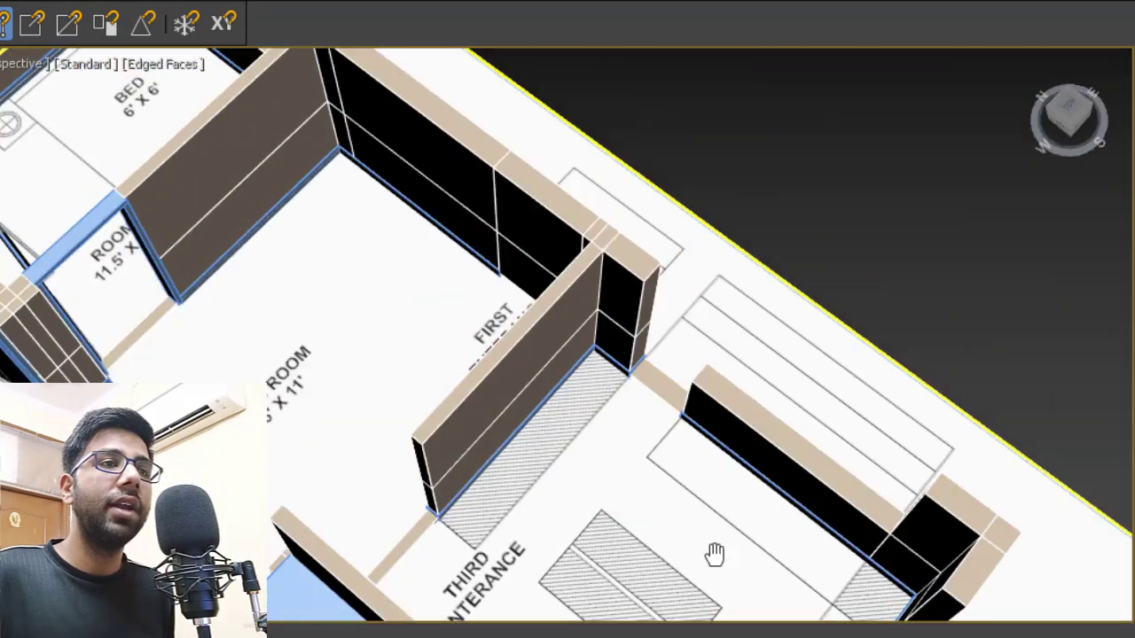
- Remove the remaining vertical edges on the living room's outer wall where the door and window openings were
middle_drag(715, 553, 714, 570)
alt+middle_drag(495, 395, 625, 359)
middle_drag(401, 365, 638, 285)
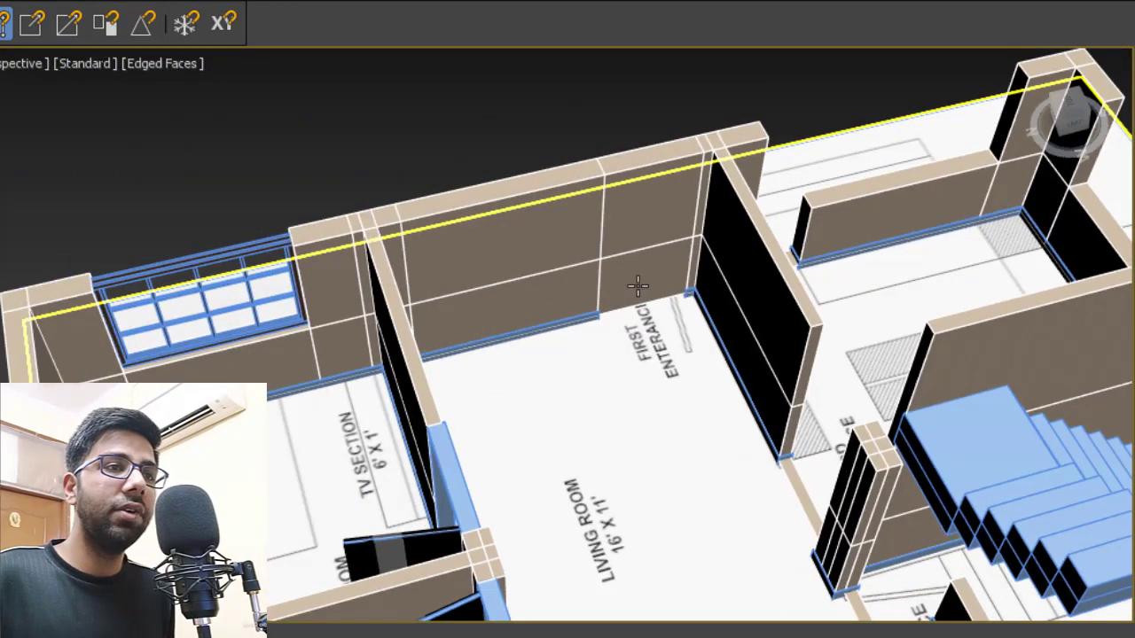
scroll(622, 252, up, 3)
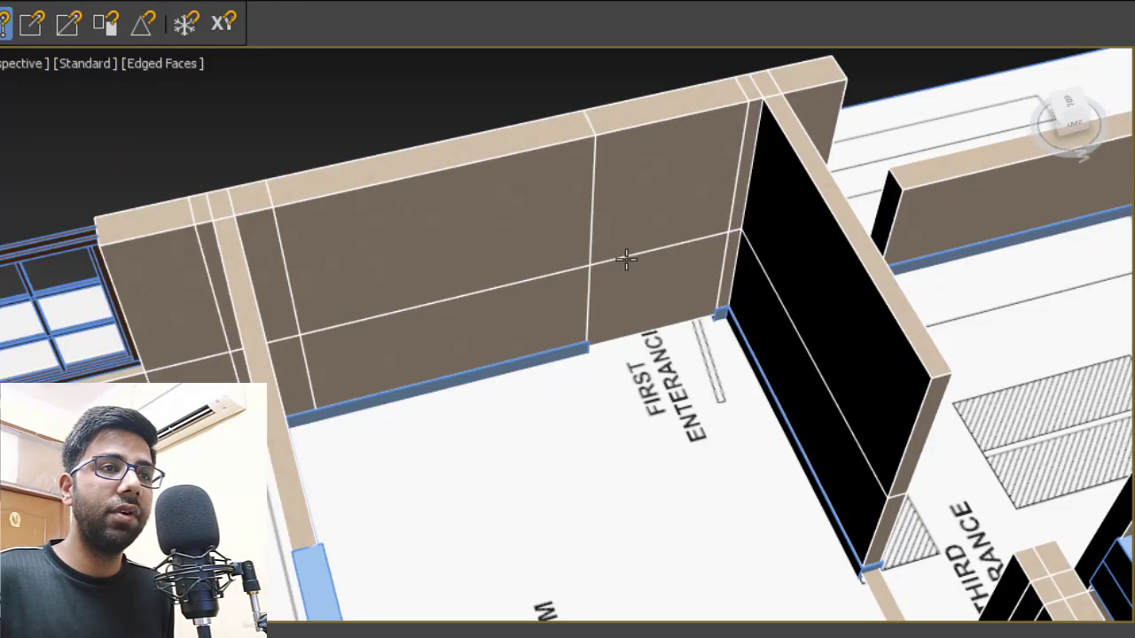
double_click(592, 211)
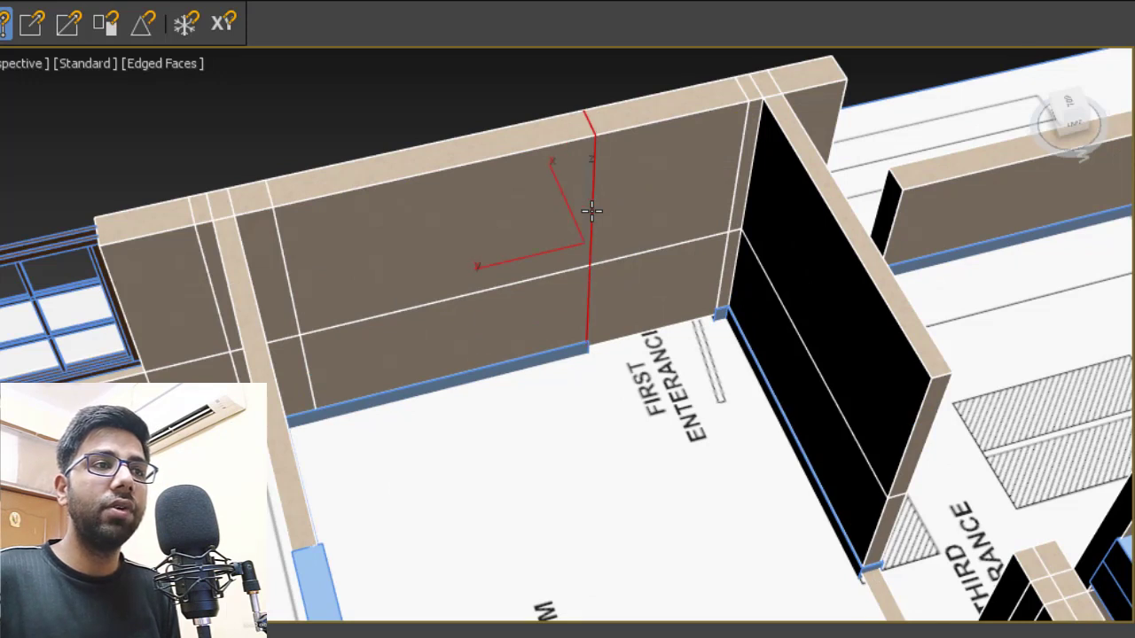
drag(591, 211, 286, 263)
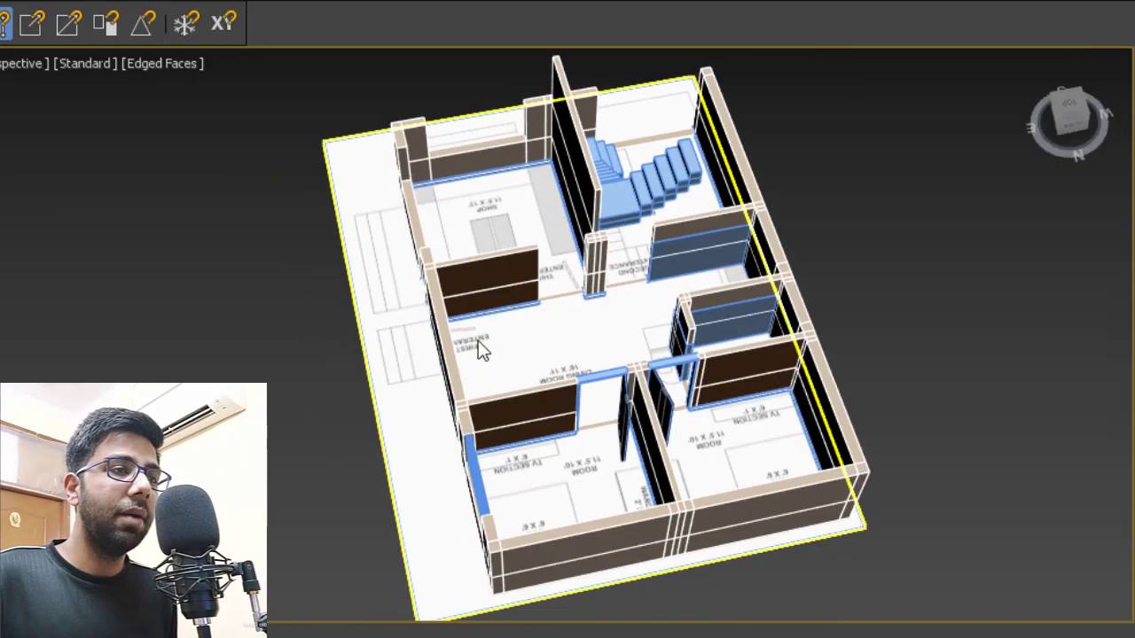
- Examine the closed outer wall and the layout of the living room, kitchen and entrances from several angles
alt+middle_drag(427, 374, 577, 376)
scroll(577, 379, up, 4)
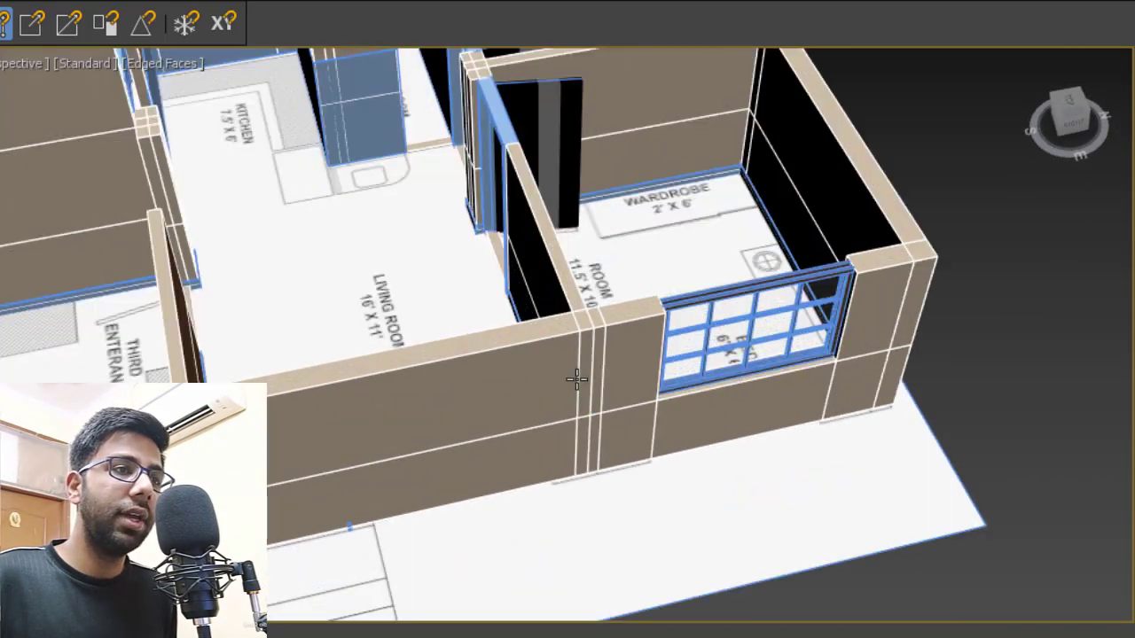
middle_drag(431, 320, 521, 391)
alt+middle_drag(459, 321, 479, 363)
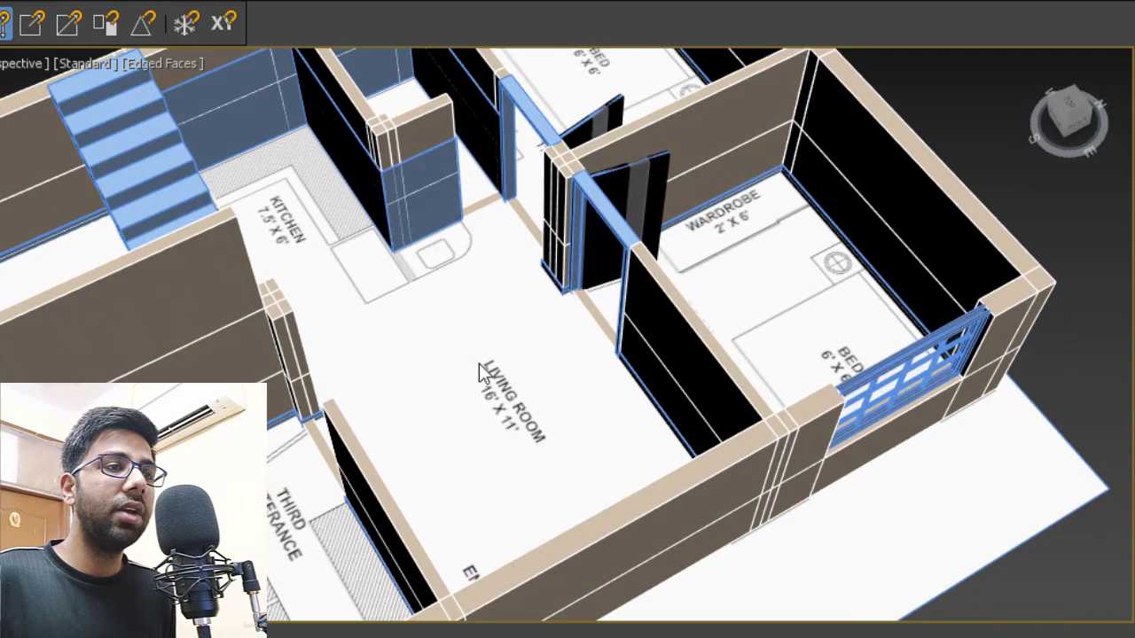
scroll(478, 363, down, 3)
alt+middle_drag(433, 324, 422, 399)
scroll(391, 184, up, 3)
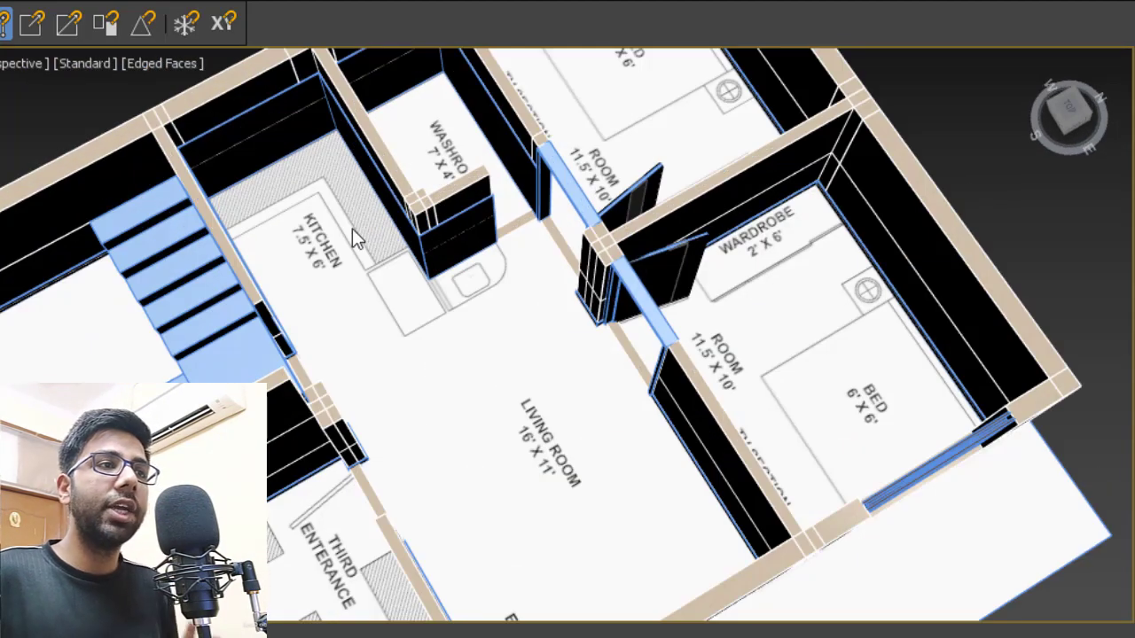
scroll(448, 161, down, 2)
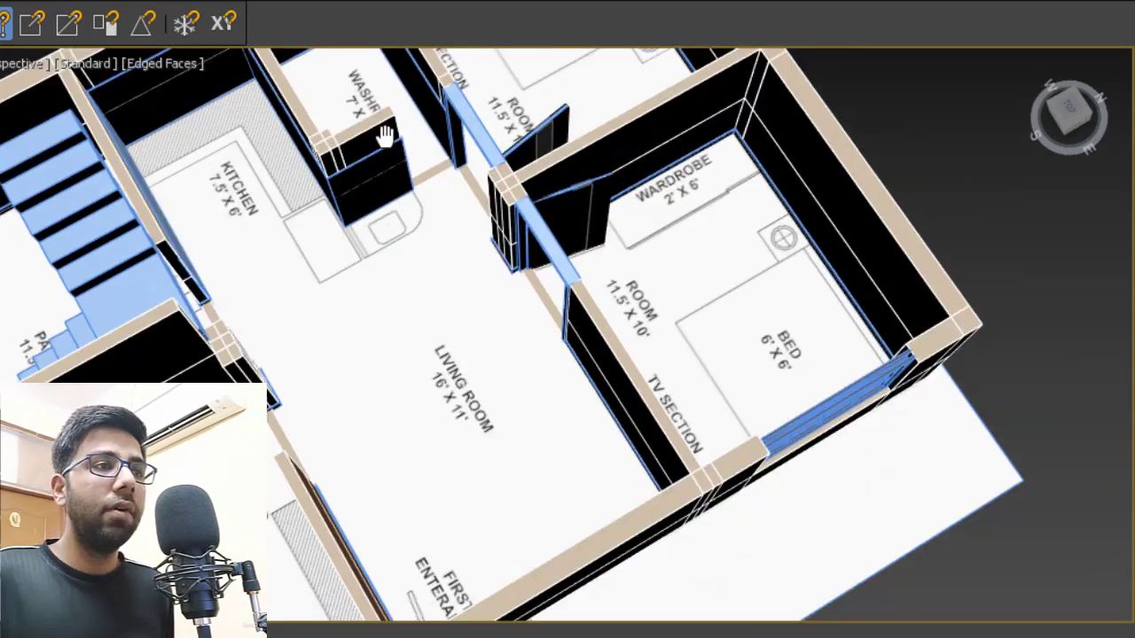
alt+middle_drag(447, 160, 418, 225)
alt+middle_drag(505, 403, 520, 377)
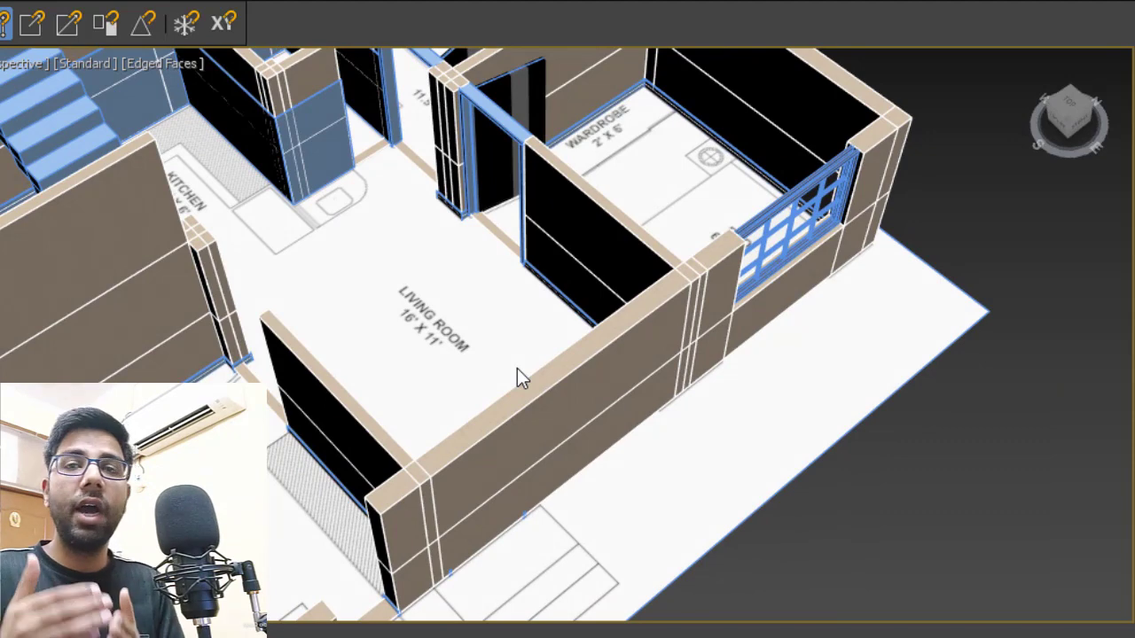
scroll(517, 368, down, 2)
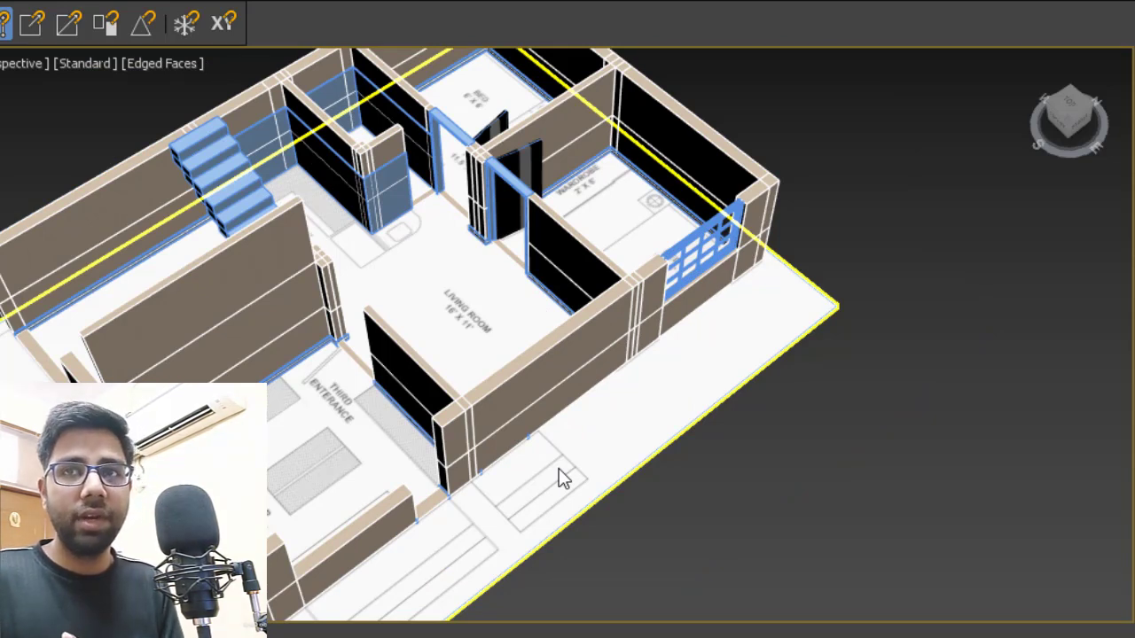
alt+middle_drag(558, 468, 532, 340)
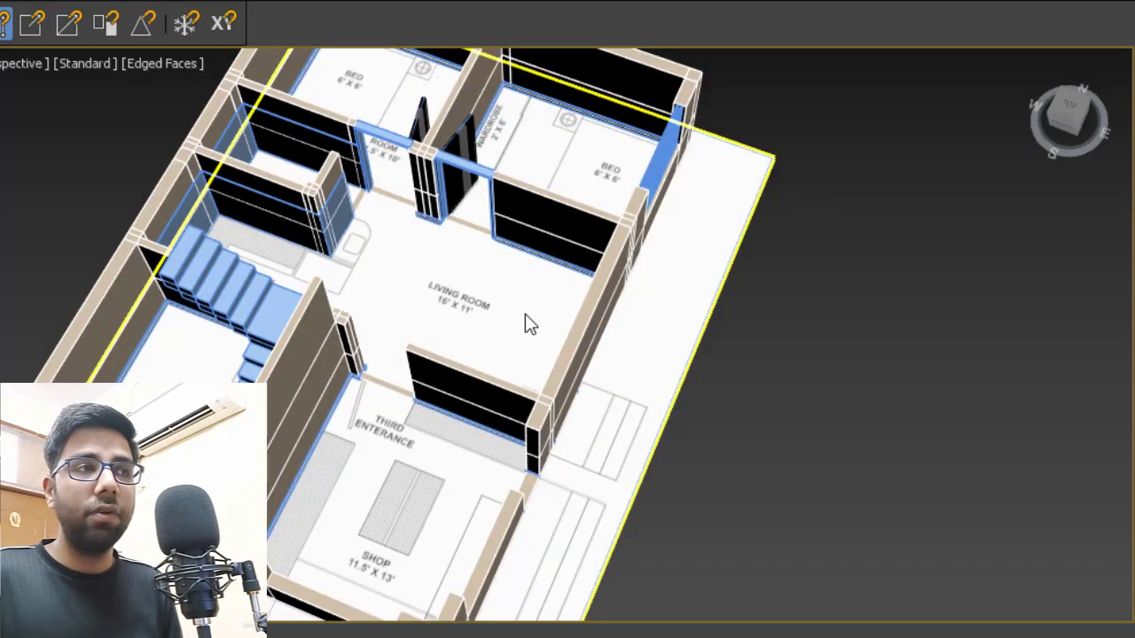
scroll(225, 185, up, 5)
alt+middle_drag(225, 185, 362, 260)
scroll(362, 260, down, 2)
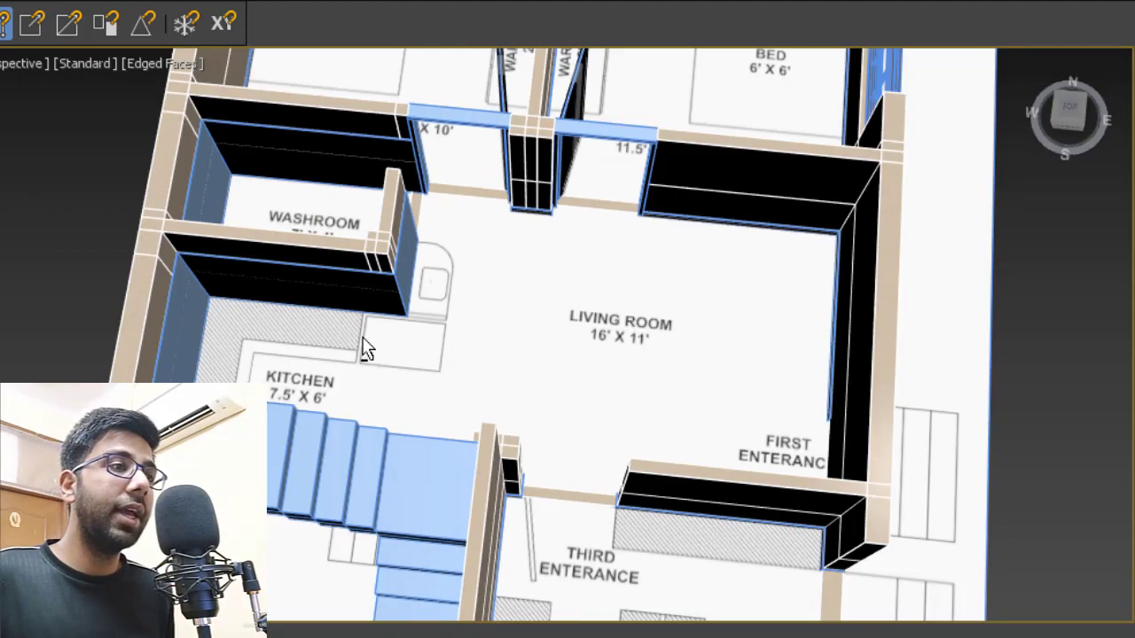
alt+middle_drag(365, 349, 251, 337)
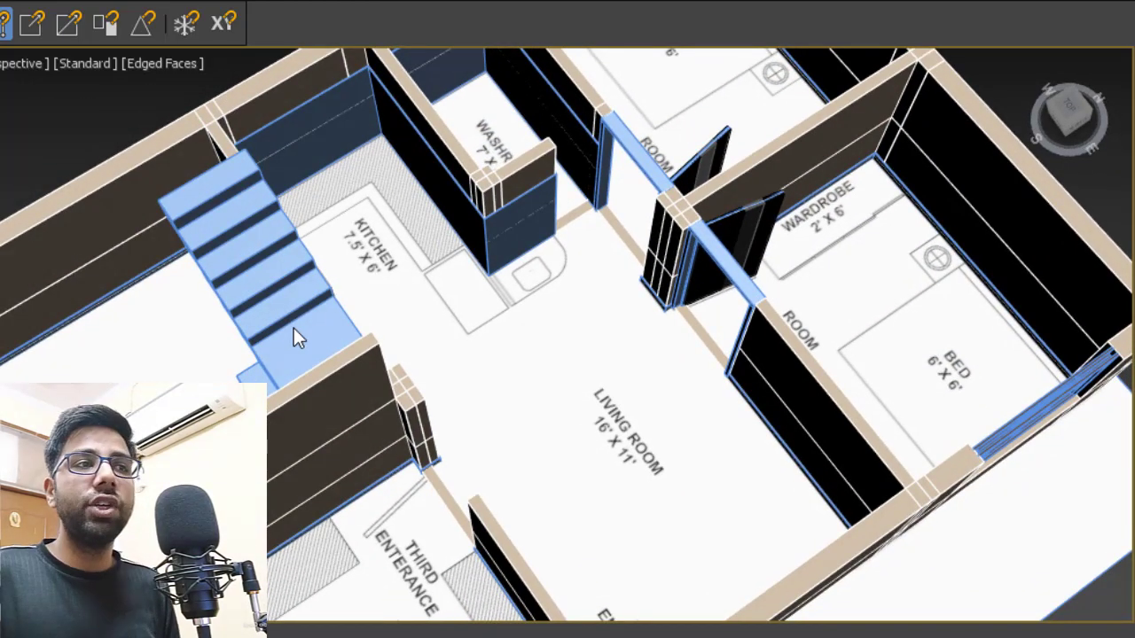
scroll(586, 295, down, 4)
- Mirror the floor plan image plane about the X axis with the No Clone option
click(586, 295)
alt+middle_drag(586, 295, 646, 368)
alt+middle_drag(541, 338, 497, 352)
scroll(589, 384, up, 3)
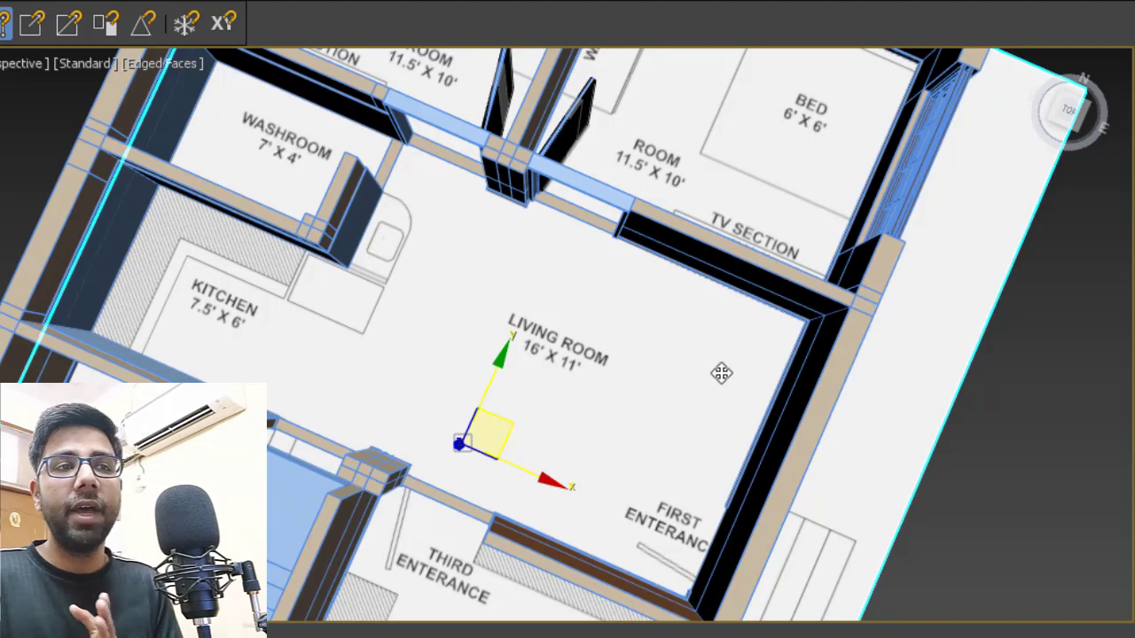
middle_drag(636, 403, 653, 290)
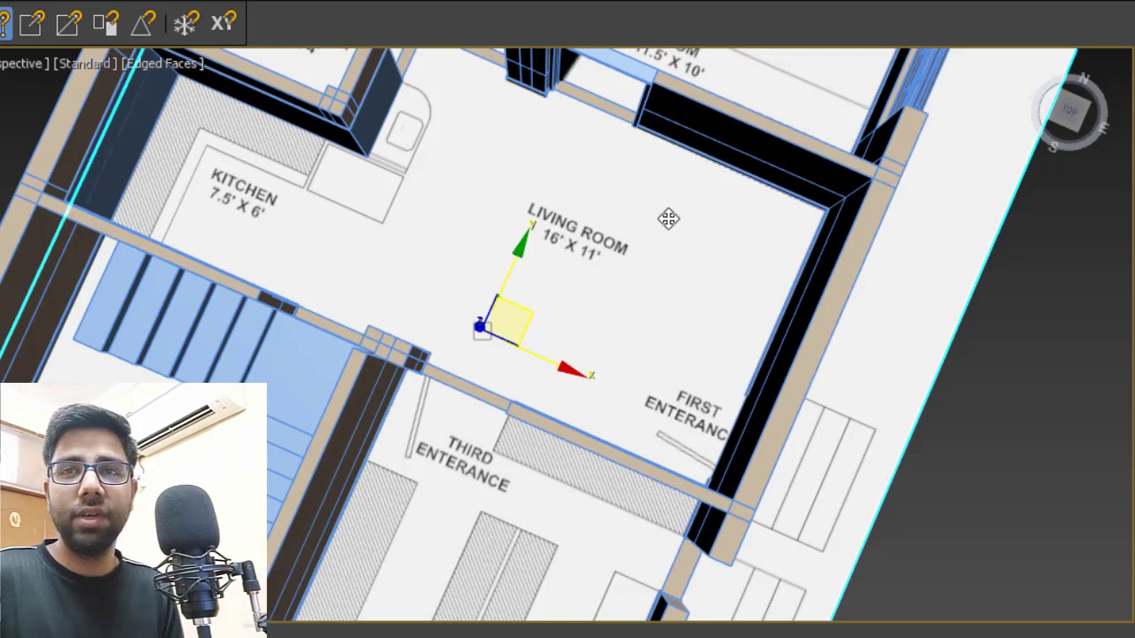
scroll(569, 254, down, 2)
middle_drag(570, 254, 573, 290)
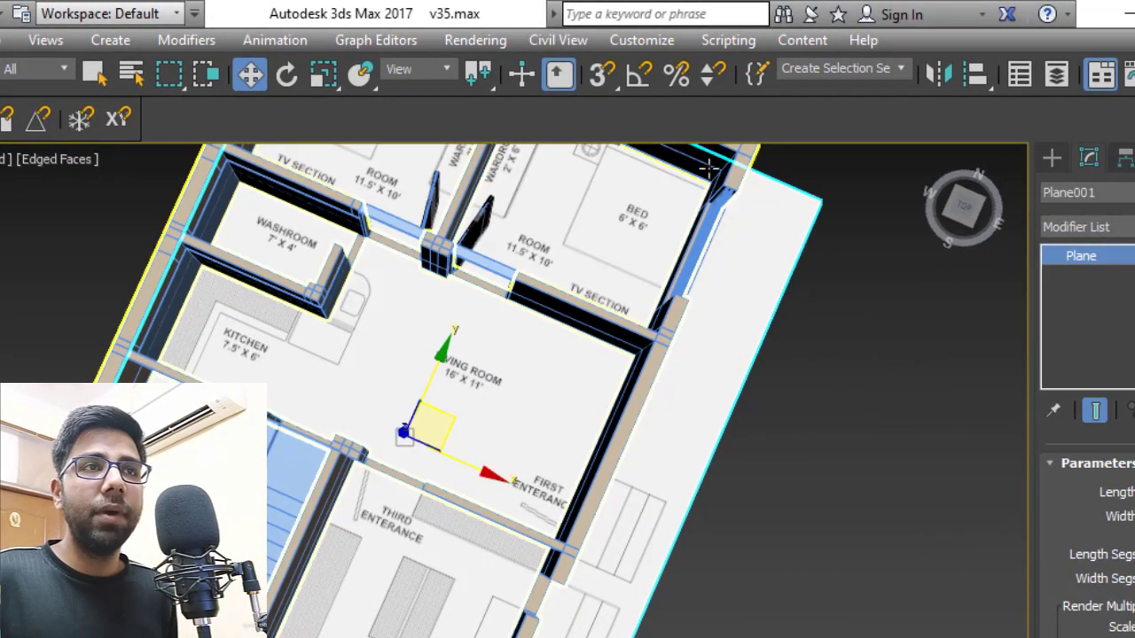
click(949, 71)
drag(501, 213, 809, 174)
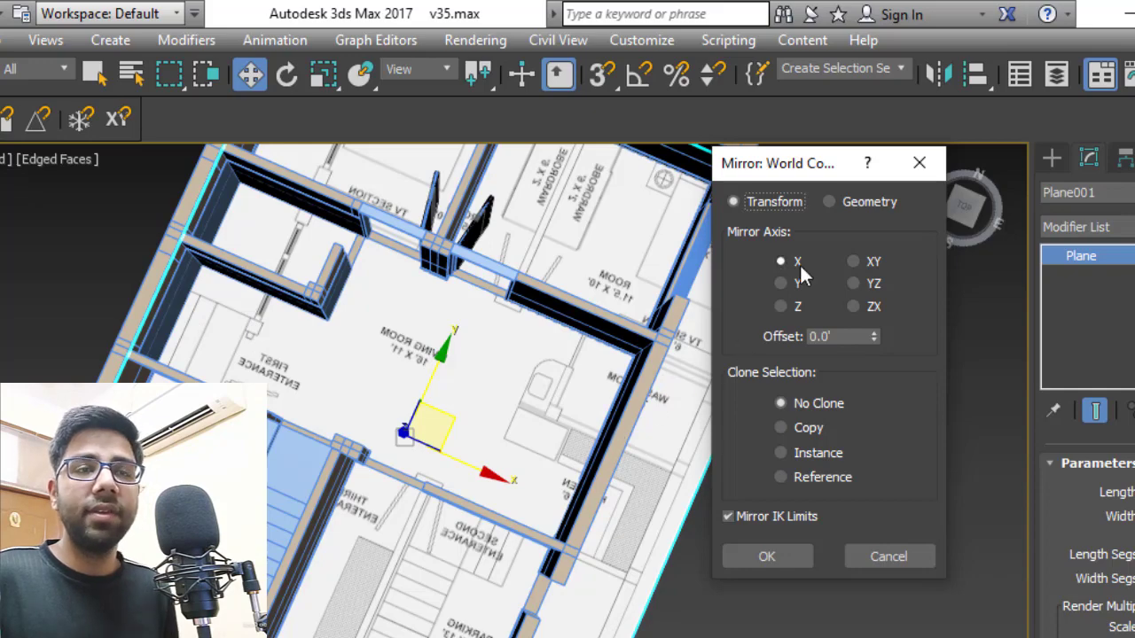
click(778, 556)
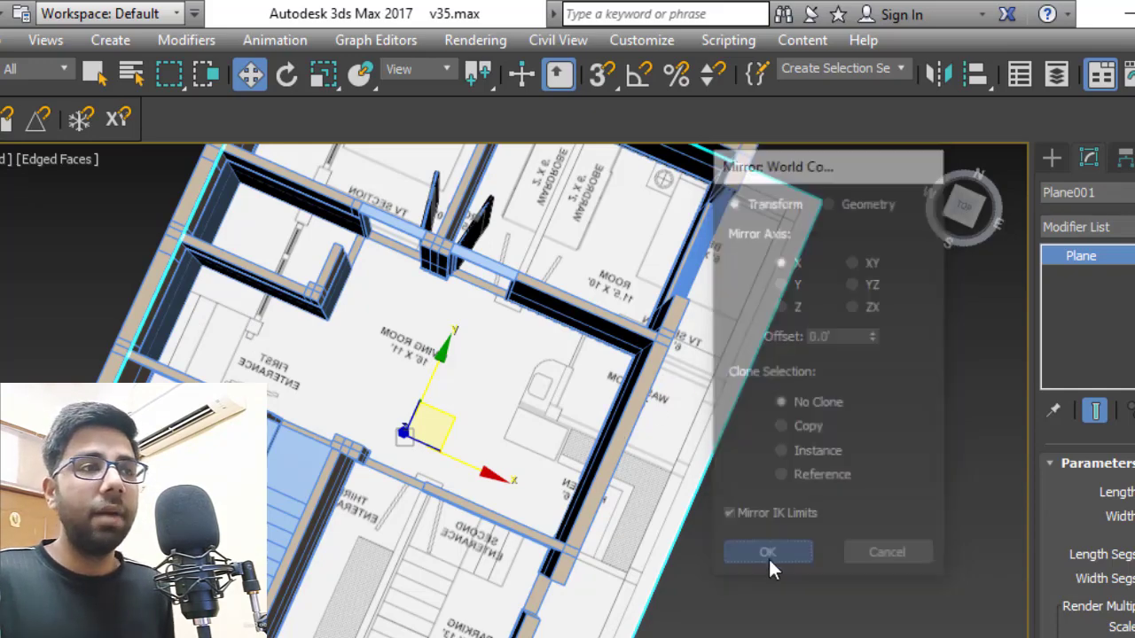
- In the top view, shift the mirrored plan plane along X until its washroom and kitchen fit inside the outer walls, and deselect it
scroll(456, 406, up, 2)
key(alt+w)
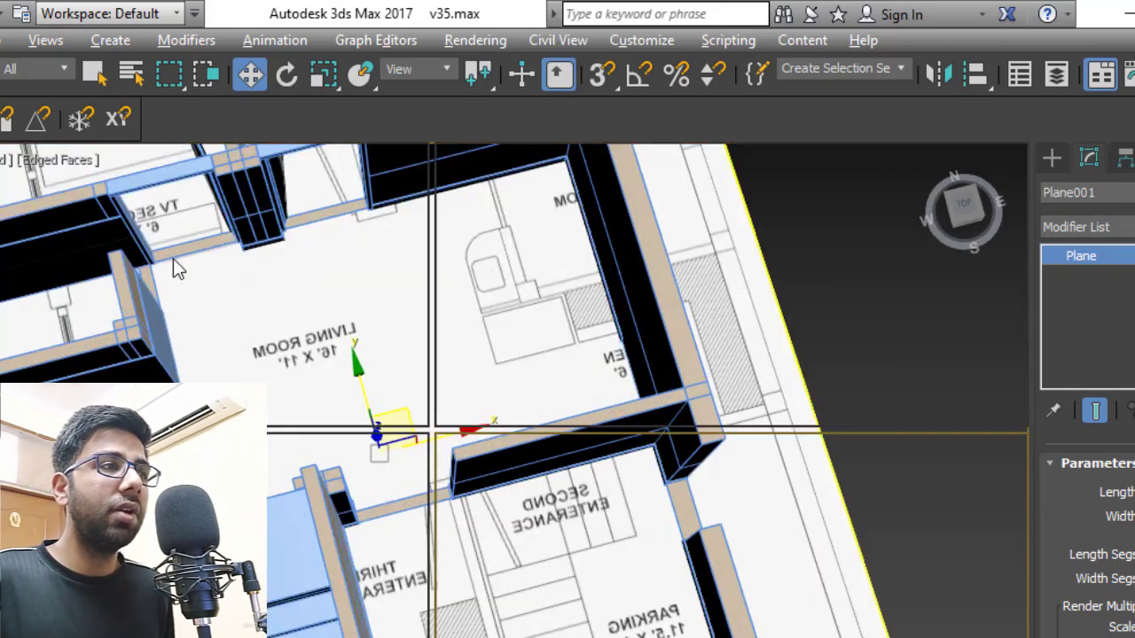
right_click(173, 259)
key(alt+w)
scroll(308, 345, down, 4)
key(F3)
scroll(438, 474, up, 6)
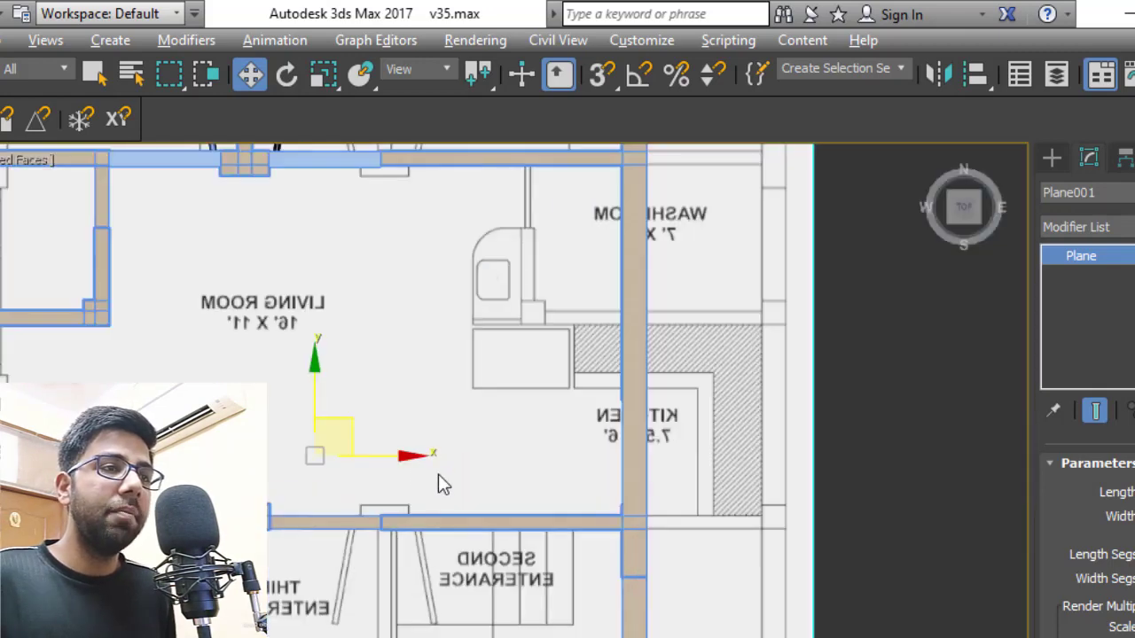
middle_drag(405, 456, 275, 464)
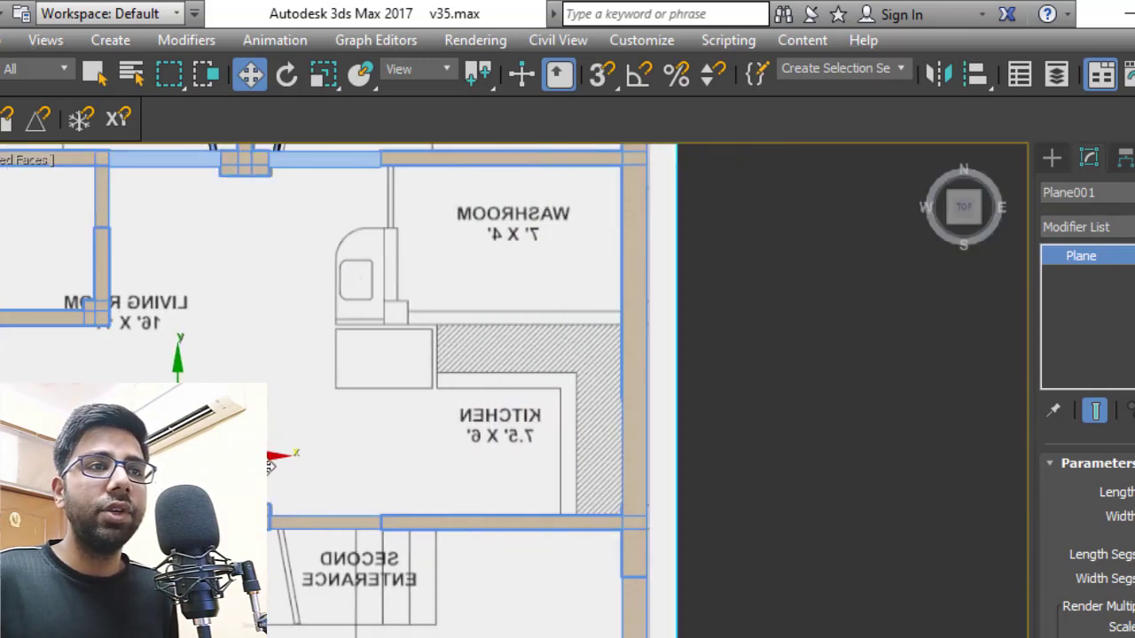
scroll(492, 399, down, 2)
key(ctrl+d)
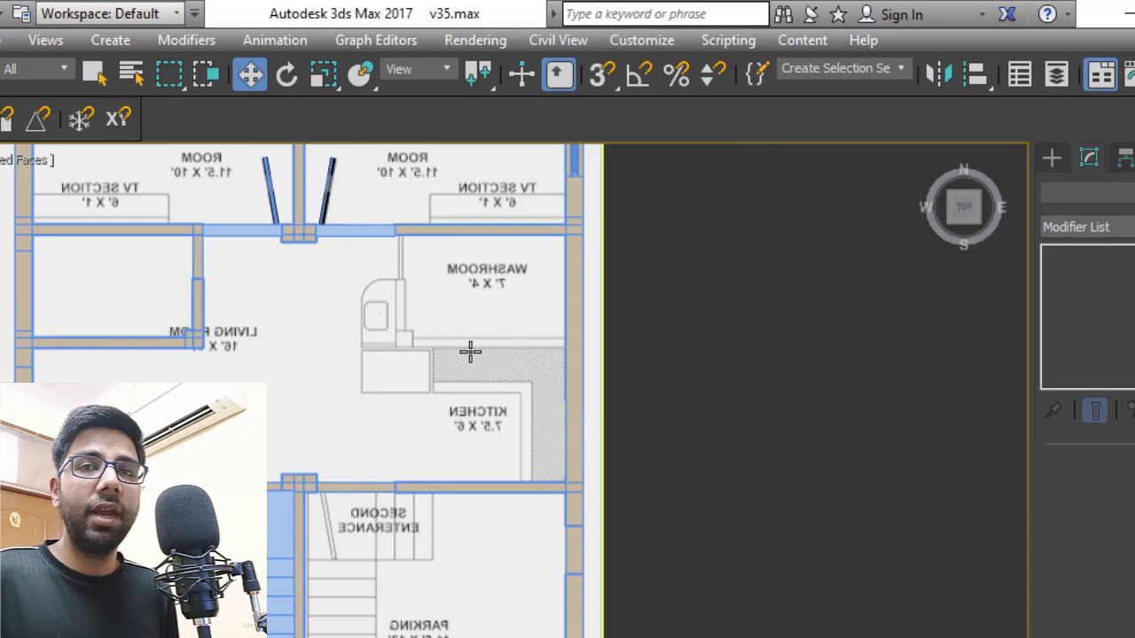
- Delete the polygons of the old L-shaped washroom partition from the wall mesh and leave polygon editing
click(39, 335)
scroll(39, 336, up, 5)
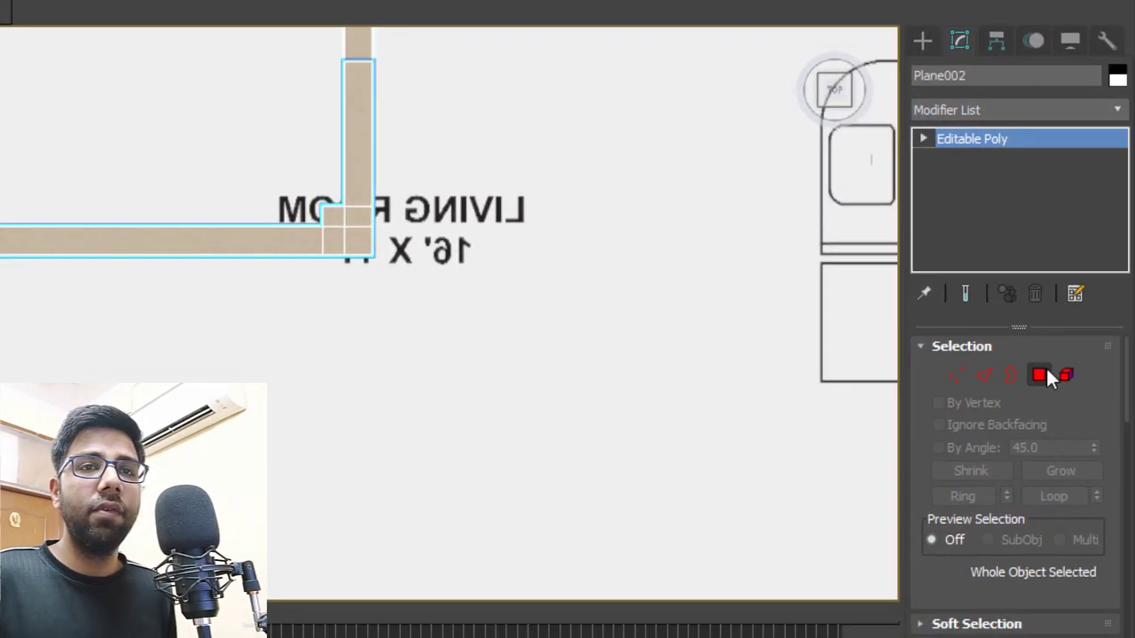
click(1039, 374)
scroll(370, 409, down, 2)
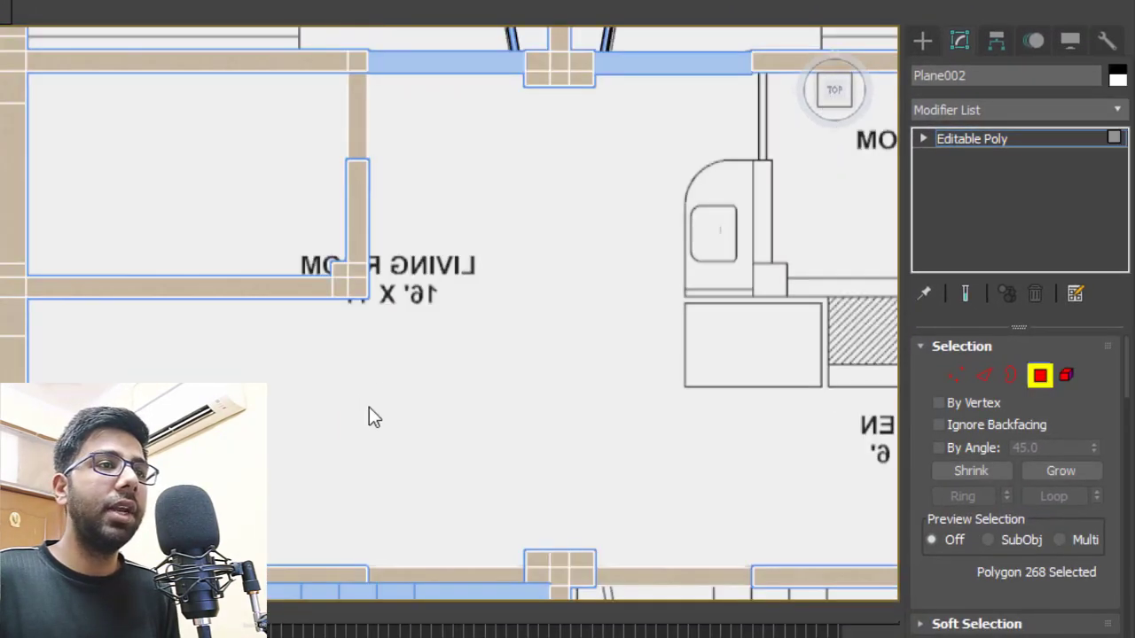
drag(498, 388, 84, 101)
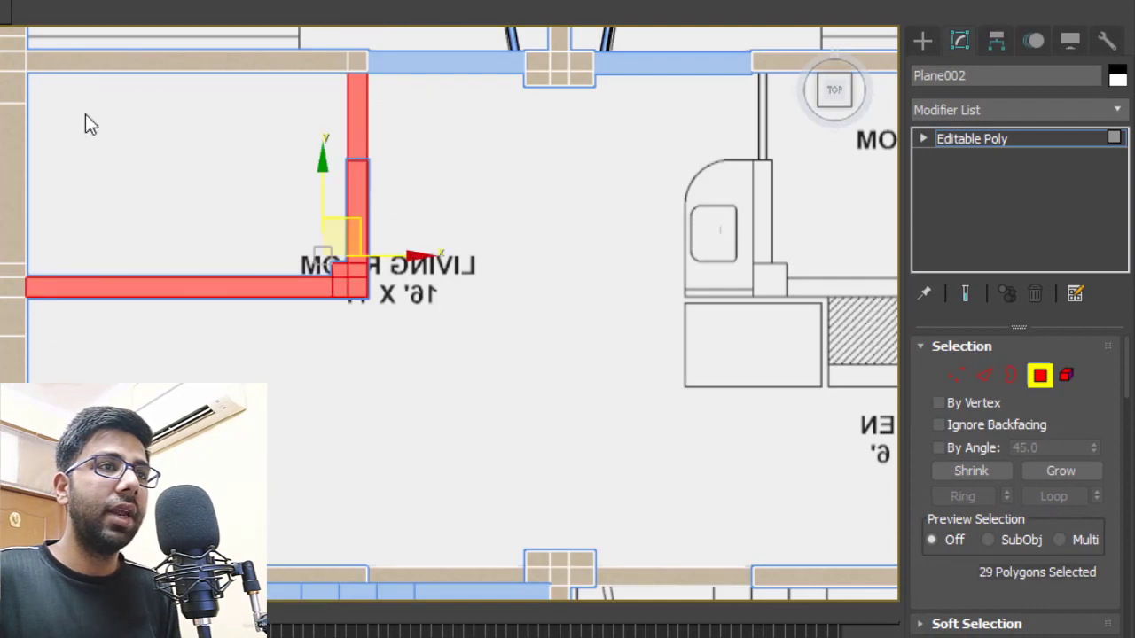
click(85, 113)
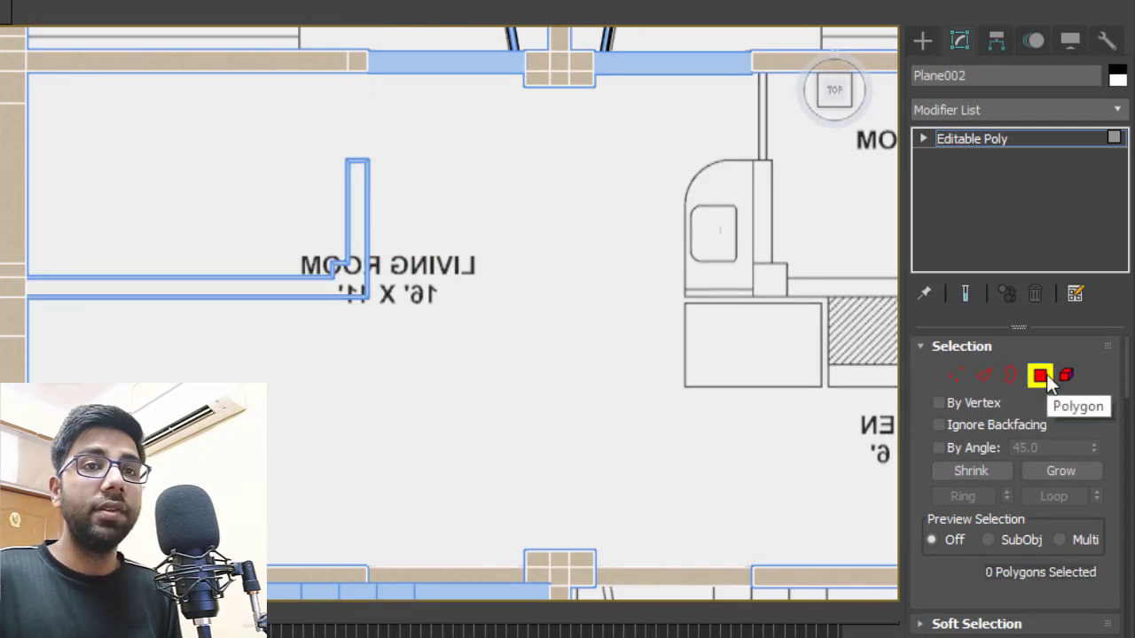
click(1040, 374)
- Delete the outline line's vertices that trace the removed washroom partition
scroll(177, 274, up, 1)
click(188, 271)
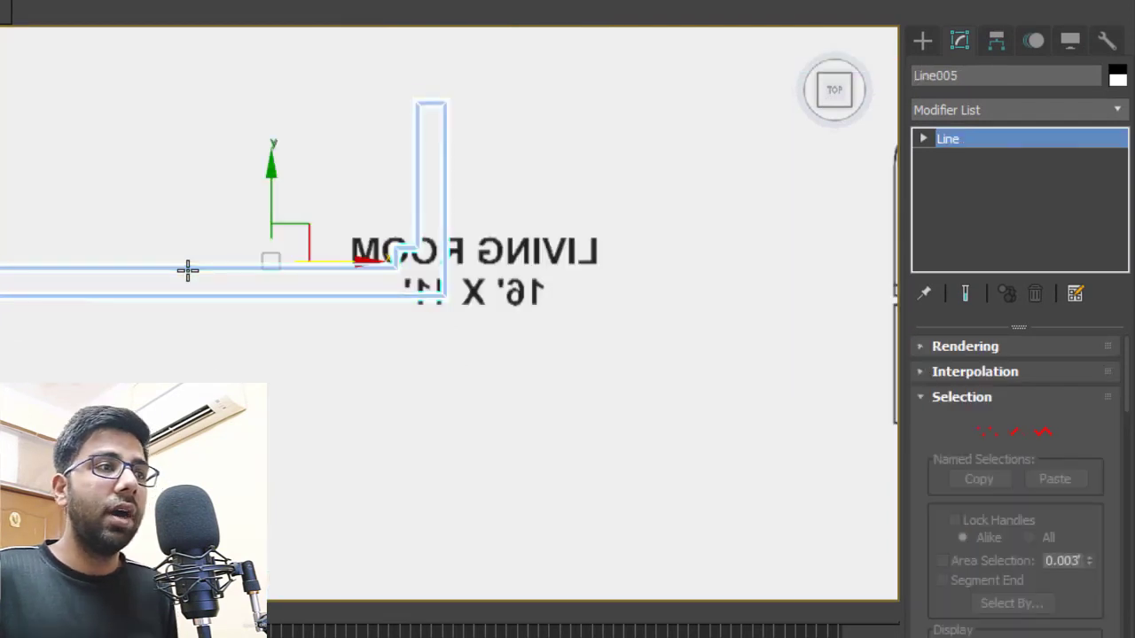
scroll(187, 271, down, 1)
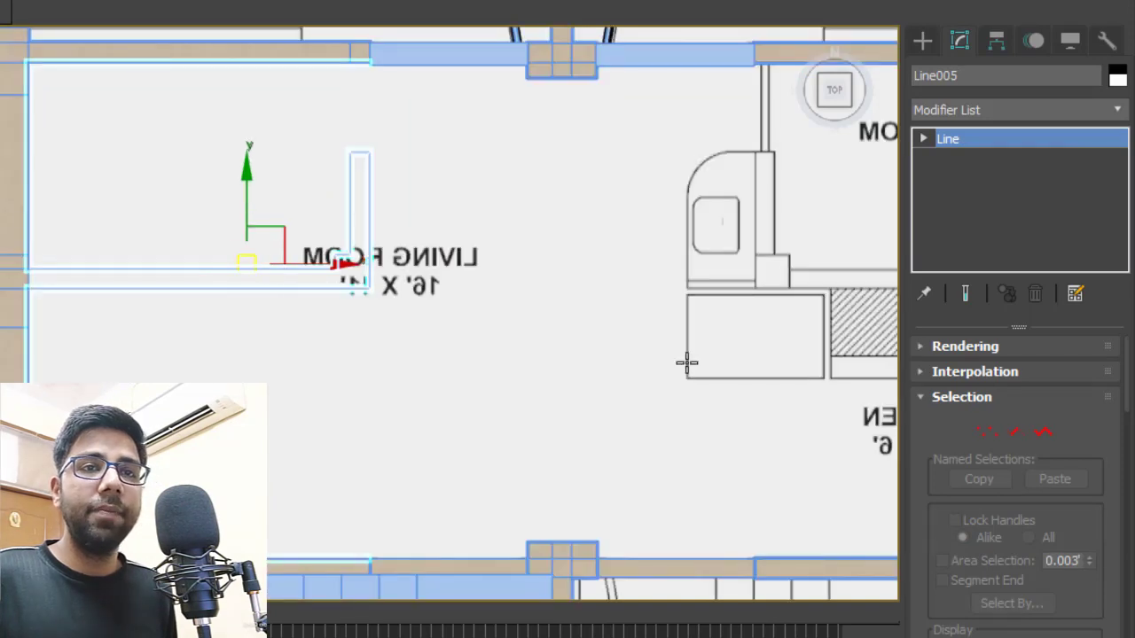
click(988, 432)
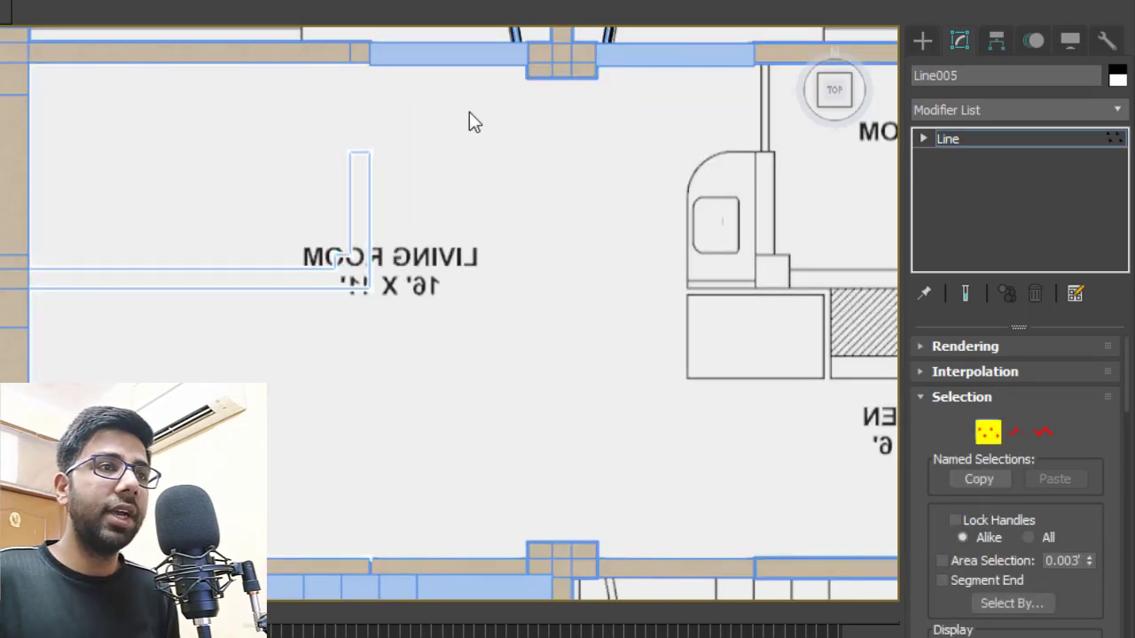
drag(465, 108, 325, 306)
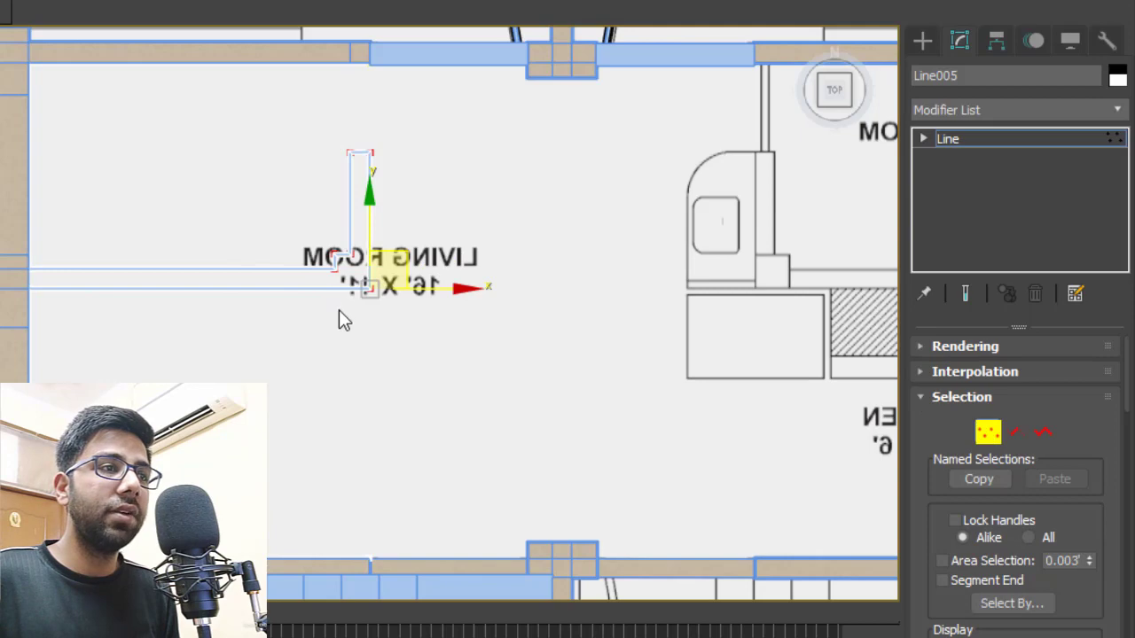
click(339, 309)
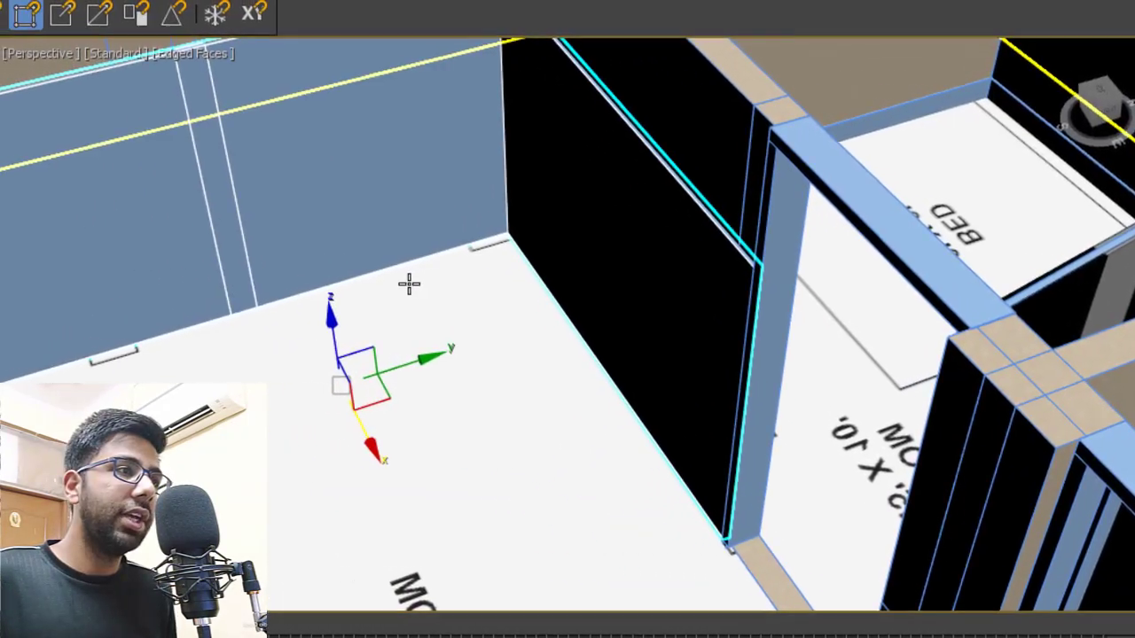
- Delete the leftover line object that lines the inner faces of the living room walls
scroll(409, 284, down, 3)
scroll(253, 197, up, 3)
scroll(435, 249, down, 3)
alt+middle_drag(436, 249, 432, 264)
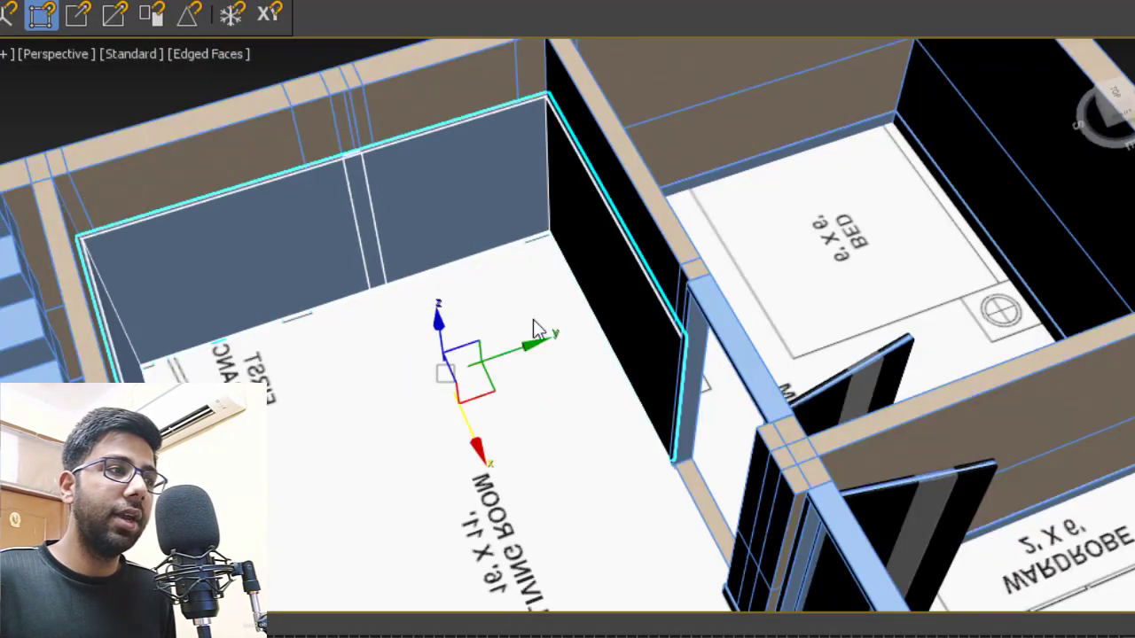
alt+middle_drag(533, 328, 520, 295)
scroll(523, 288, down, 3)
click(602, 96)
scroll(534, 235, up, 3)
click(539, 204)
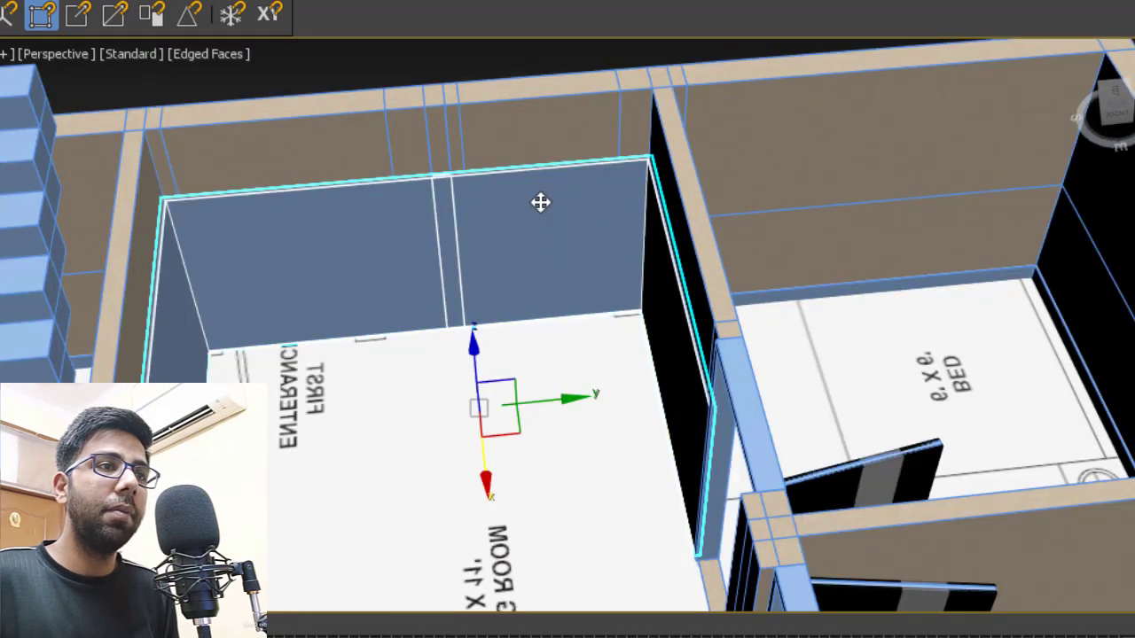
key(Delete)
scroll(540, 206, down, 4)
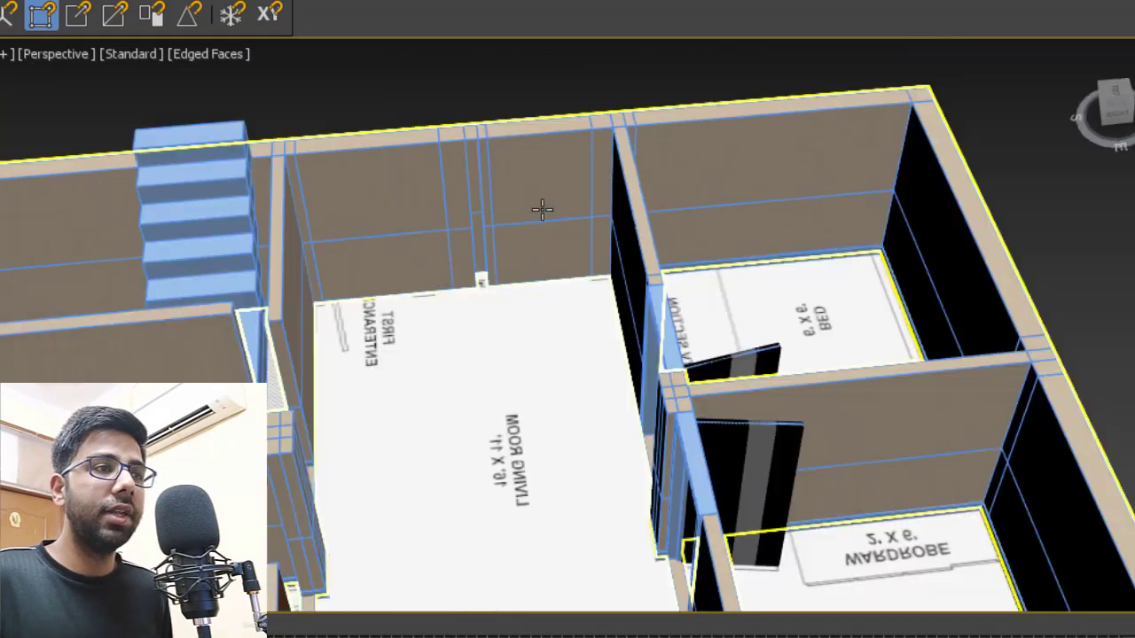
- Bridge the two upper vertical edges of the gap in the outer wall where the old partition met it
scroll(433, 187, up, 6)
alt+middle_drag(540, 208, 538, 271)
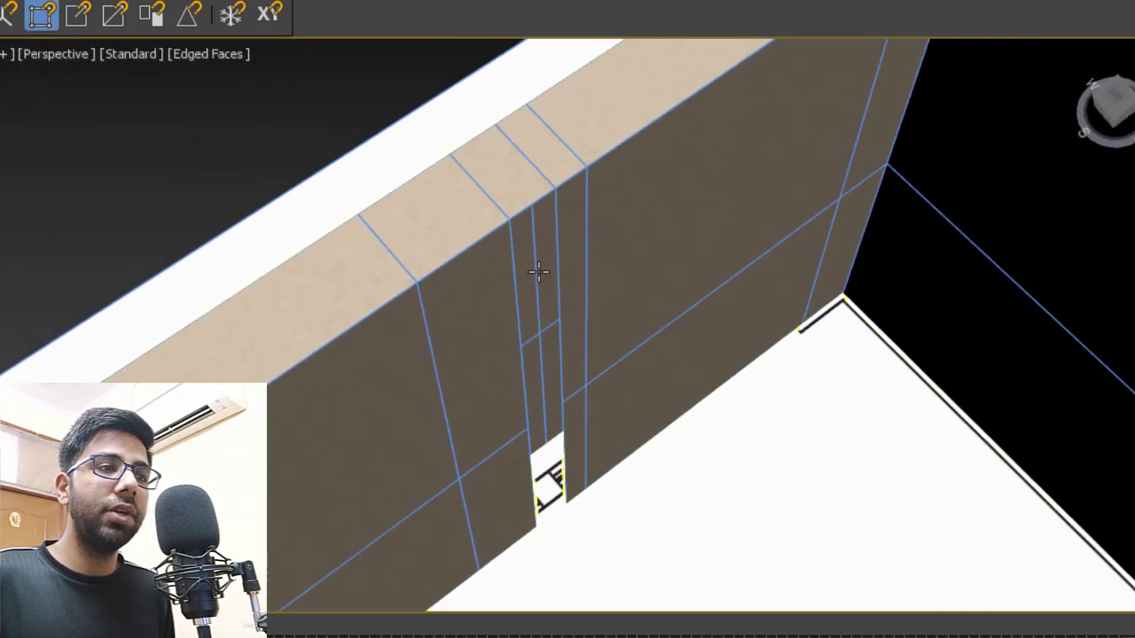
middle_drag(597, 394, 453, 396)
click(475, 254)
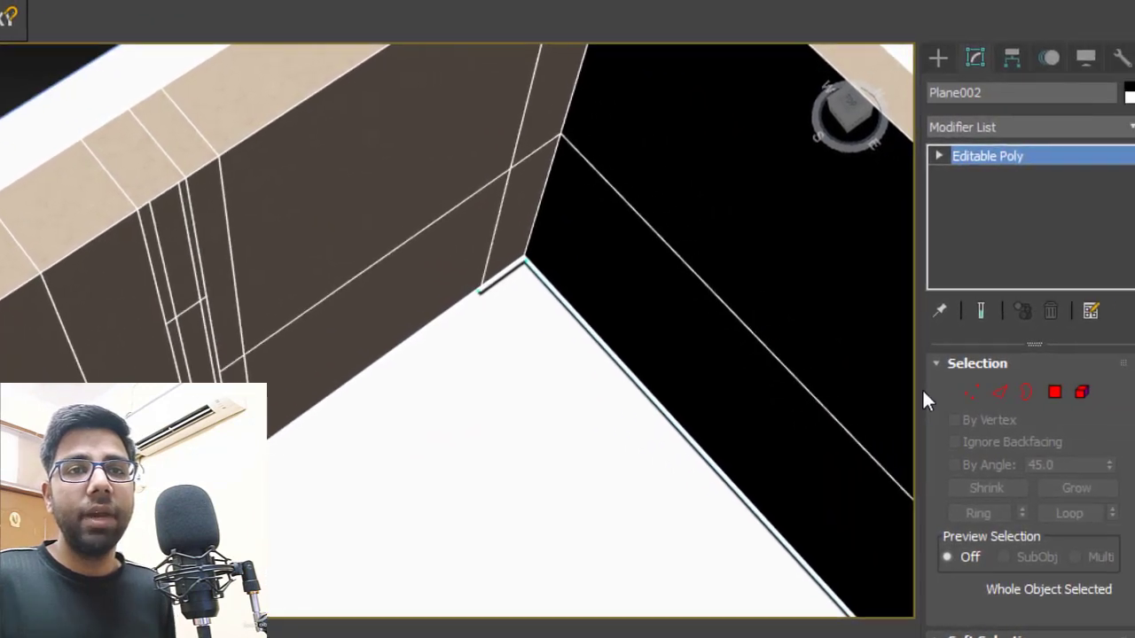
click(994, 394)
scroll(249, 313, up, 2)
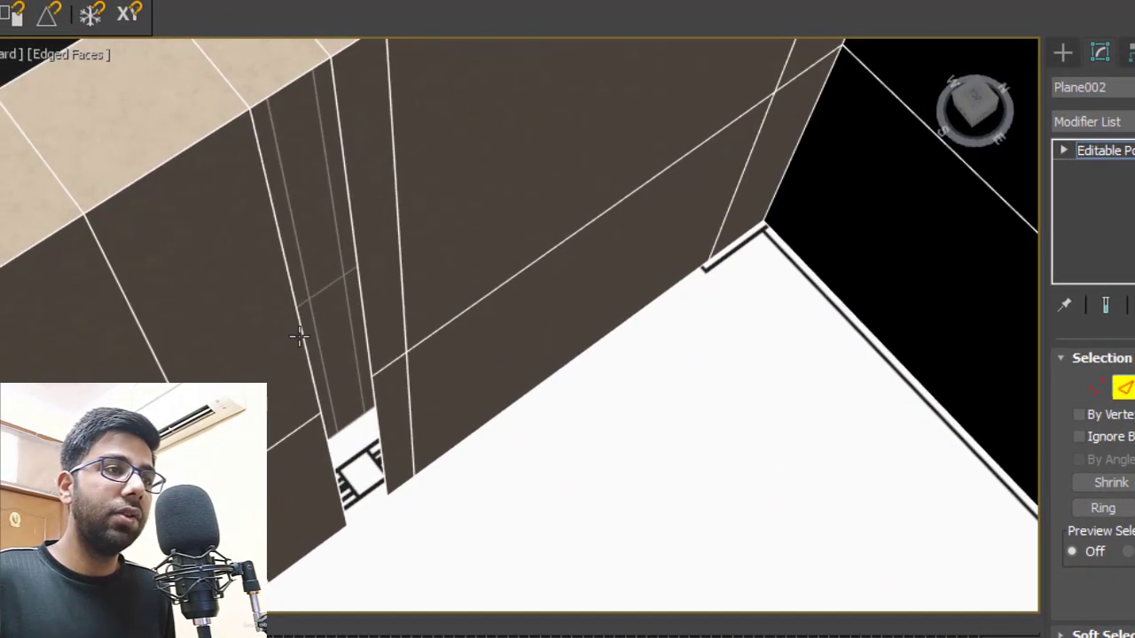
click(249, 313)
scroll(1099, 352, down, 5)
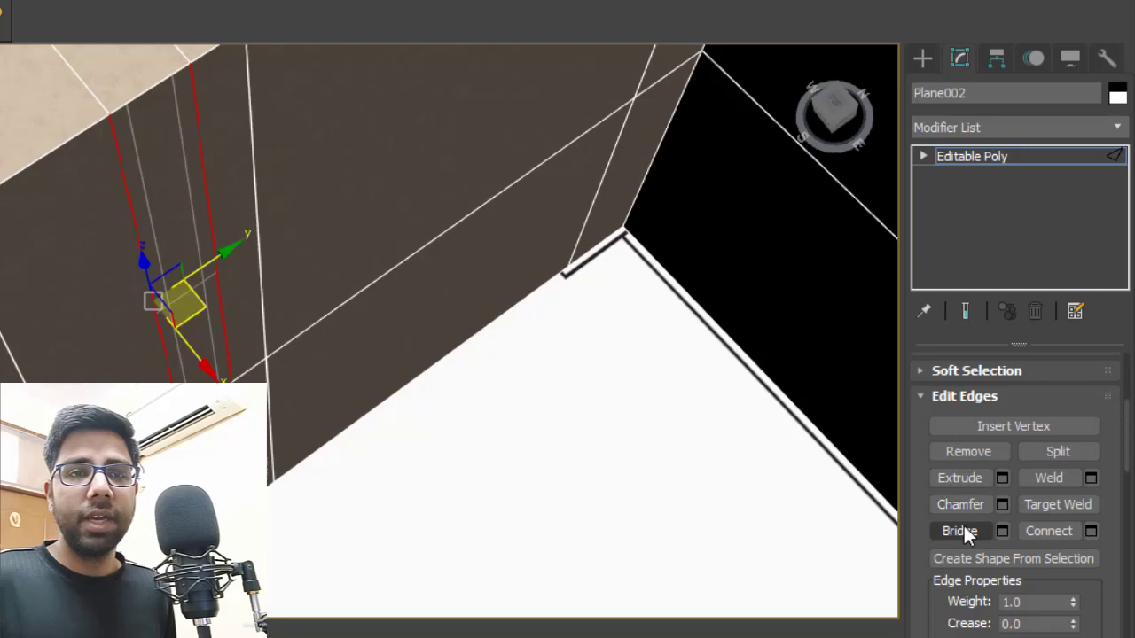
click(961, 531)
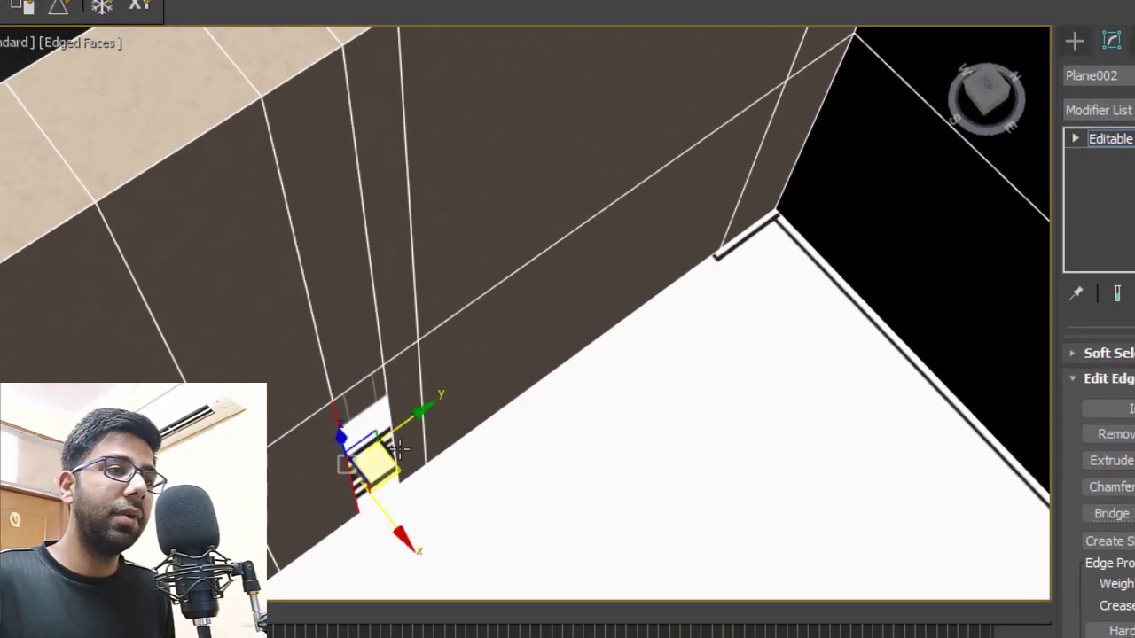
- Bridge the two lower vertical edges of the same wall gap, closing it down to the floor
ctrl+click(397, 450)
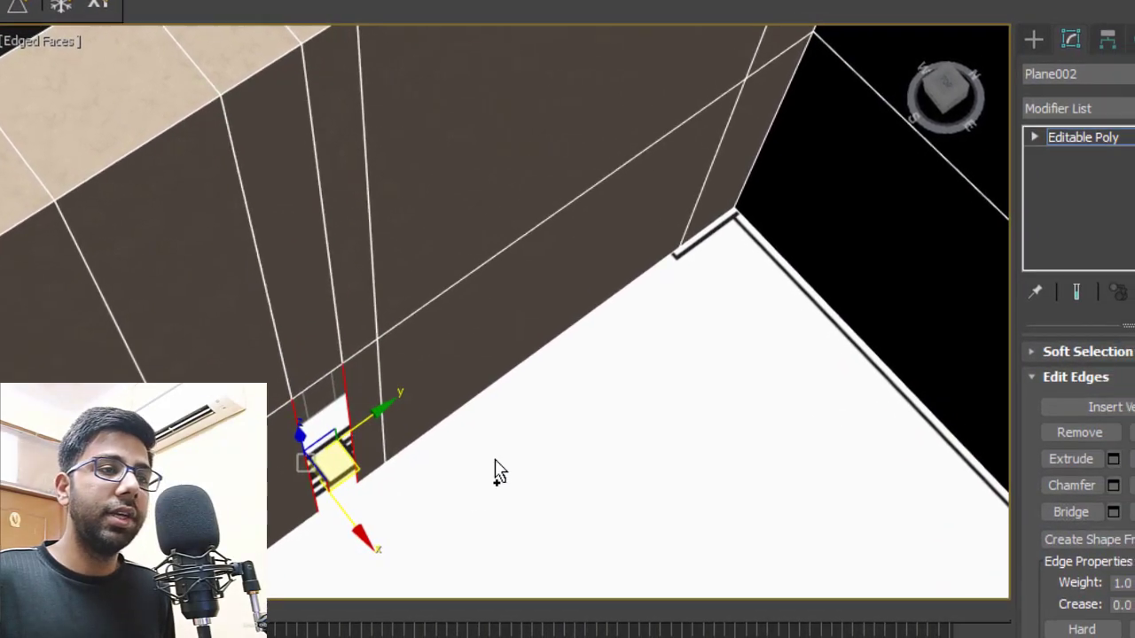
click(1111, 514)
scroll(387, 338, down, 3)
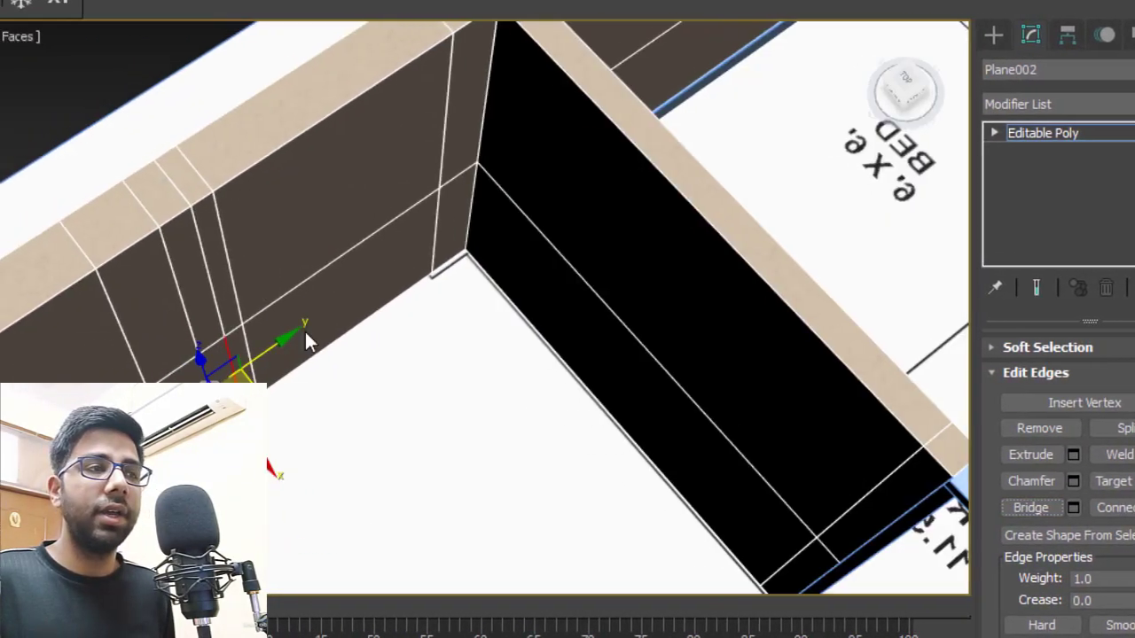
- Remove the four leftover vertical edge loops in the middle of the living room's outer wall, including their vertices
scroll(305, 342, down, 3)
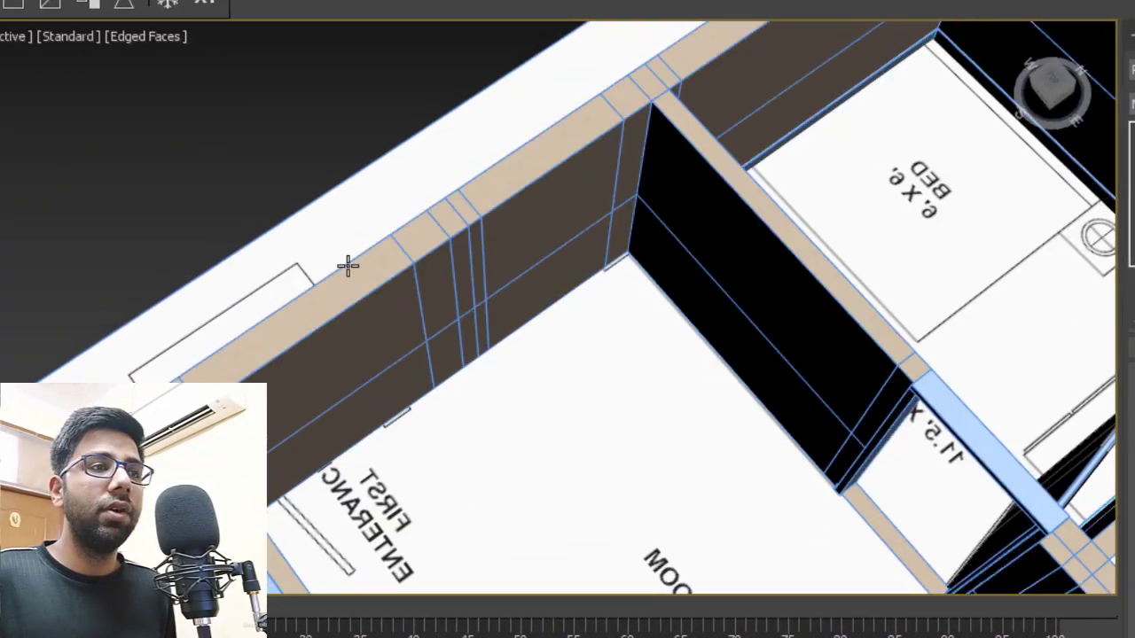
alt+middle_drag(435, 399, 394, 385)
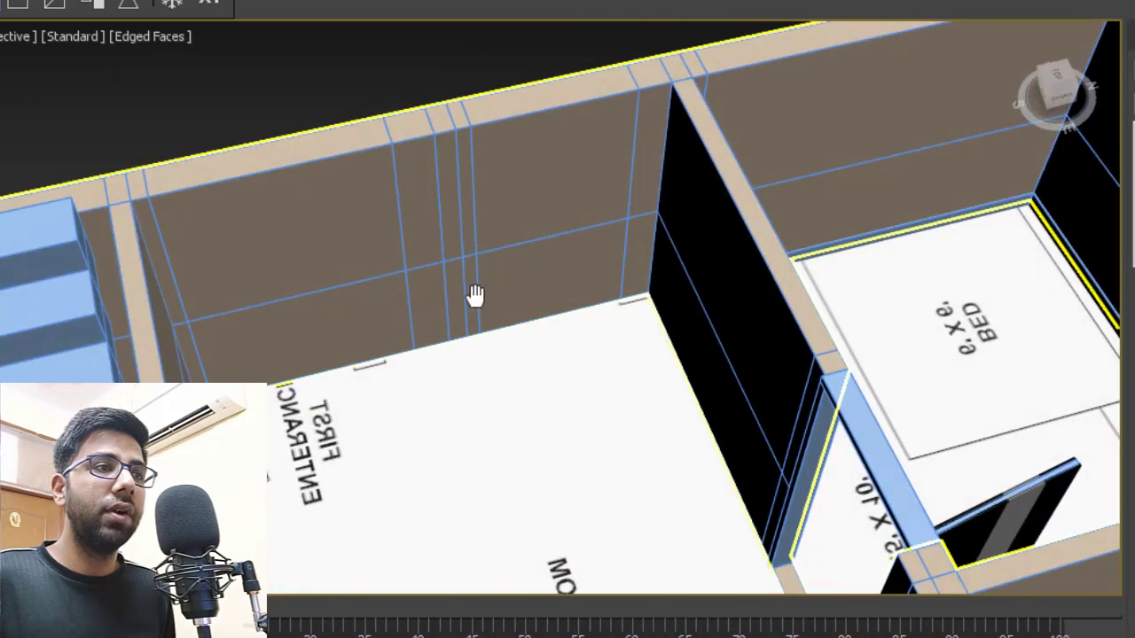
alt+middle_drag(475, 295, 451, 253)
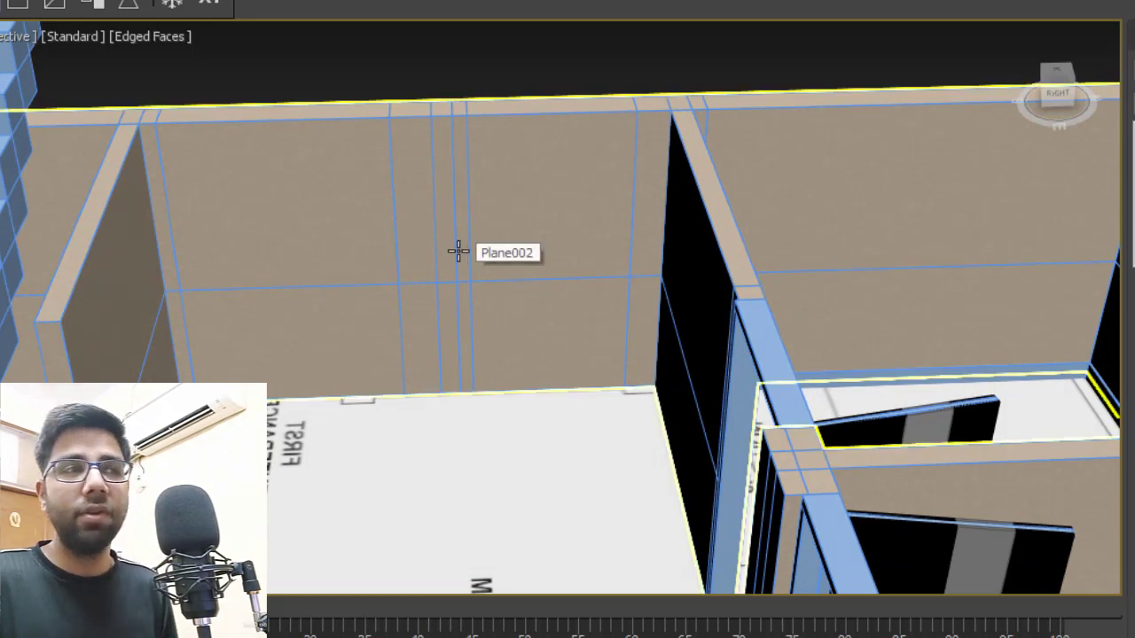
click(479, 253)
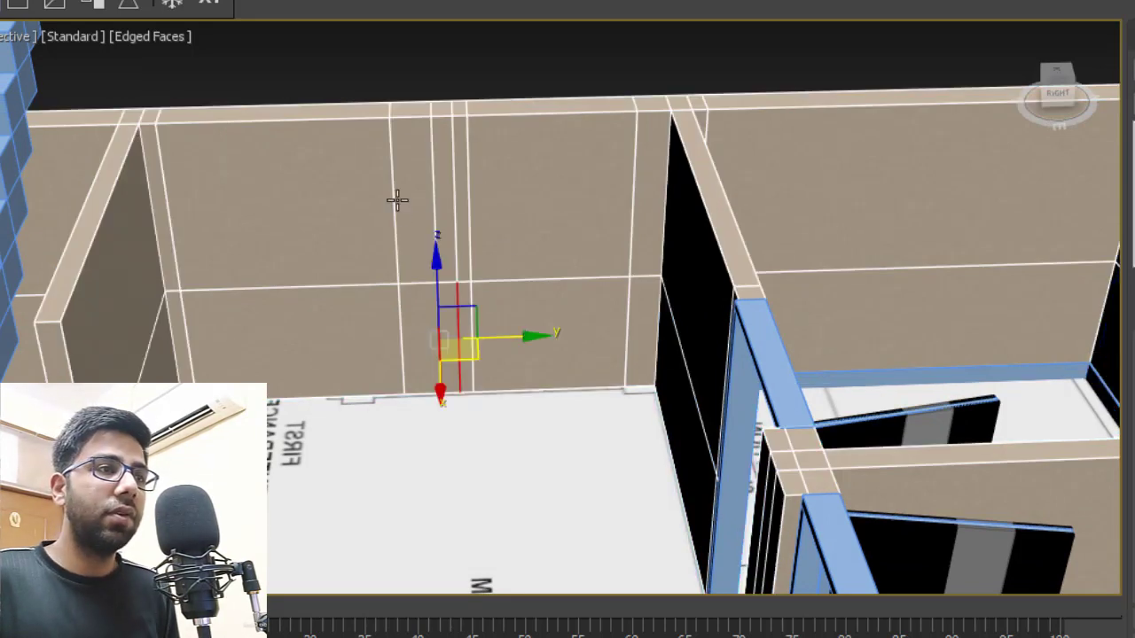
click(395, 197)
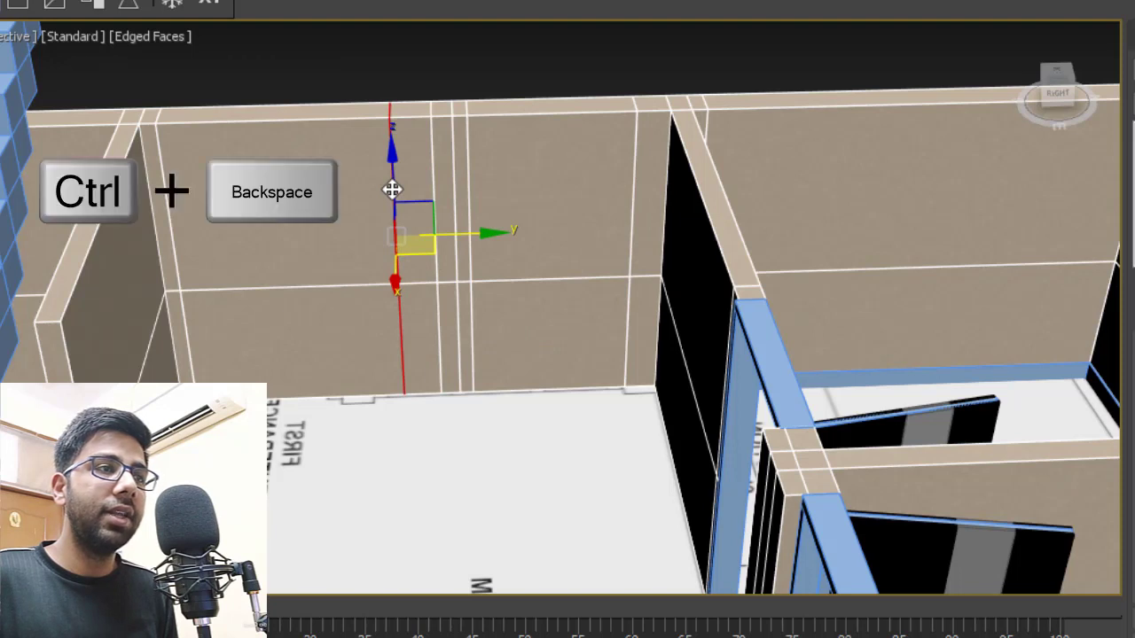
key(ctrl+BackSpace)
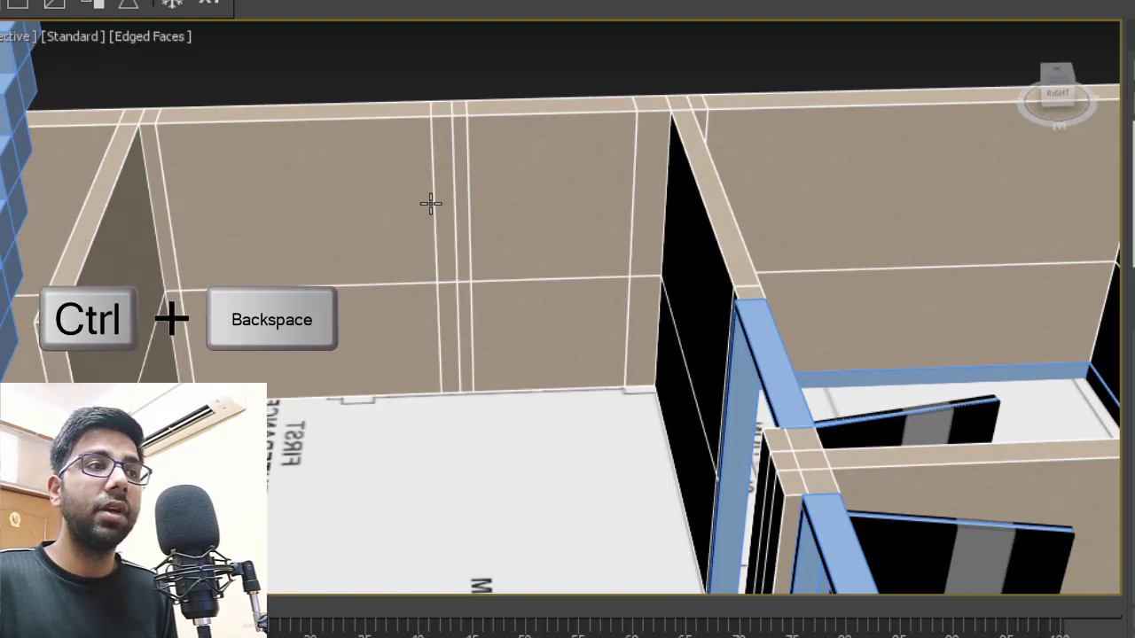
click(431, 203)
key(ctrl+BackSpace)
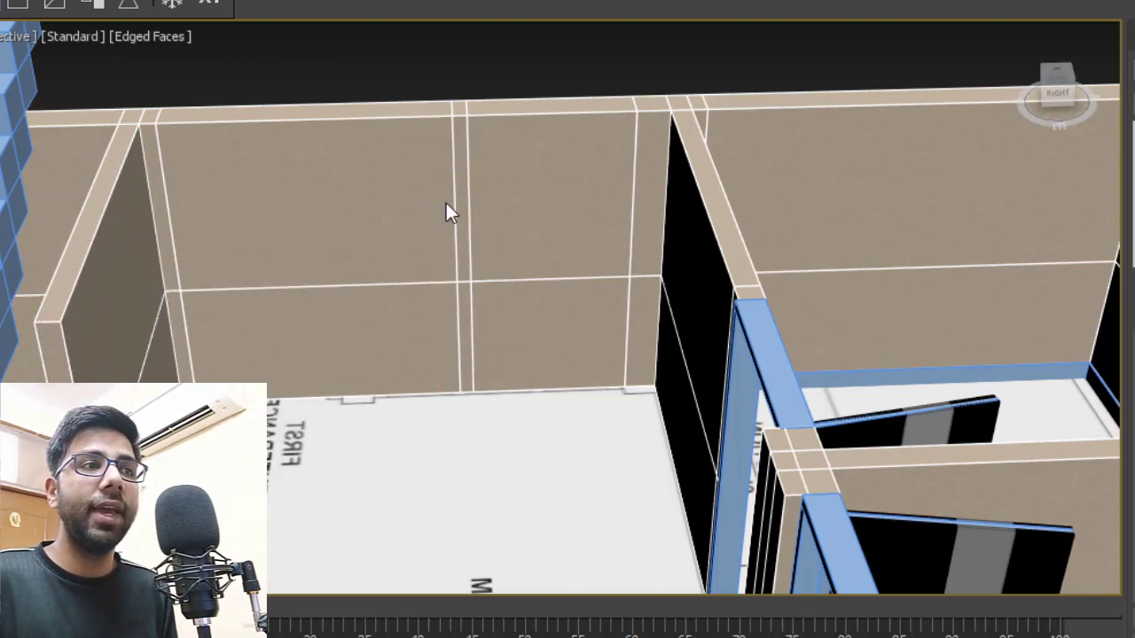
click(455, 200)
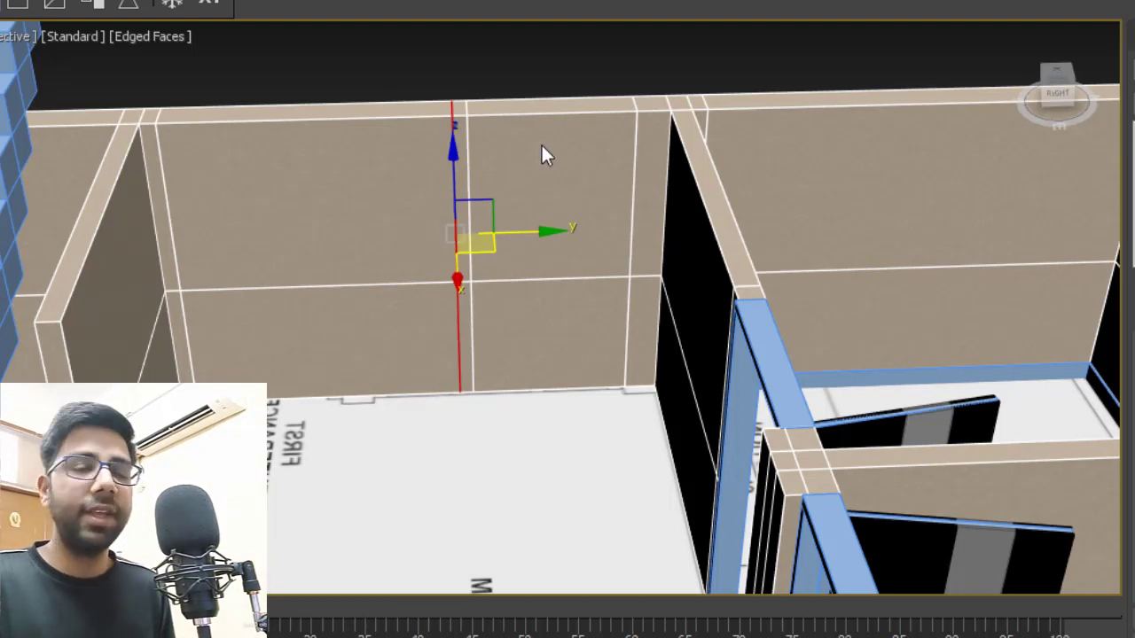
key(ctrl+BackSpace)
click(470, 162)
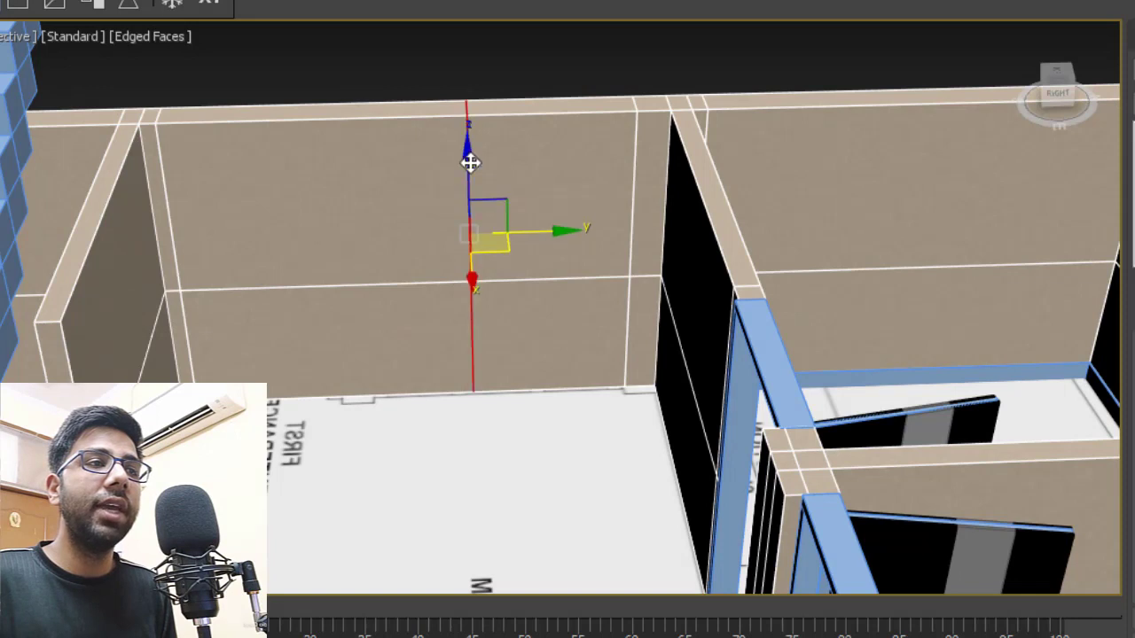
key(ctrl+BackSpace)
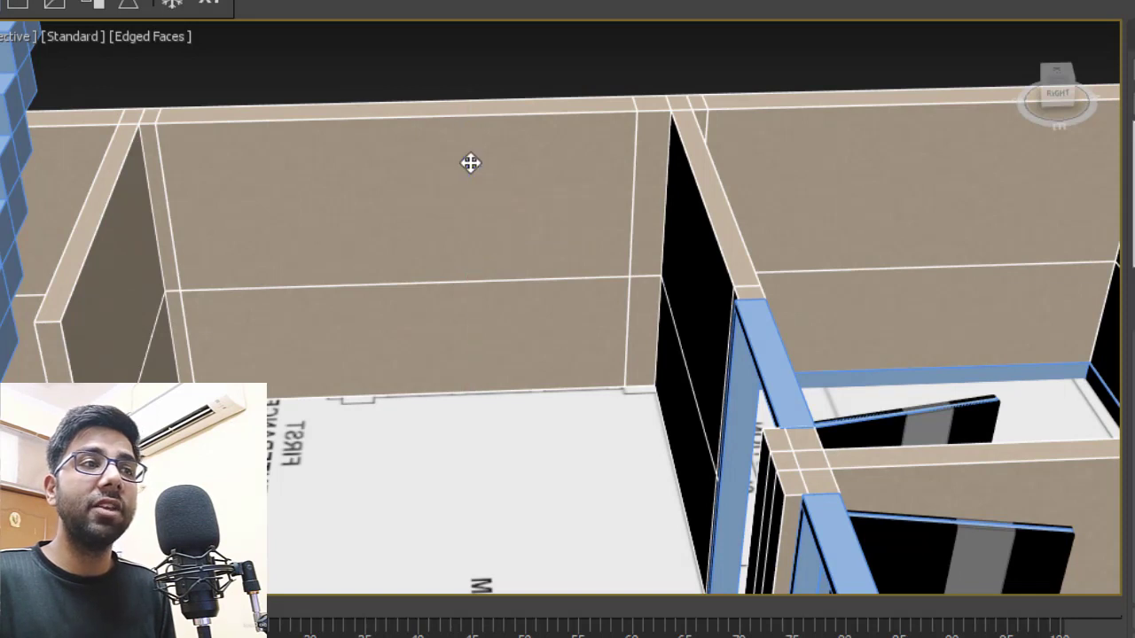
- Remove the two remaining vertical edge loops near the adjoining partitions on the living room's outer wall, including their vertices
click(634, 194)
key(ctrl+BackSpace)
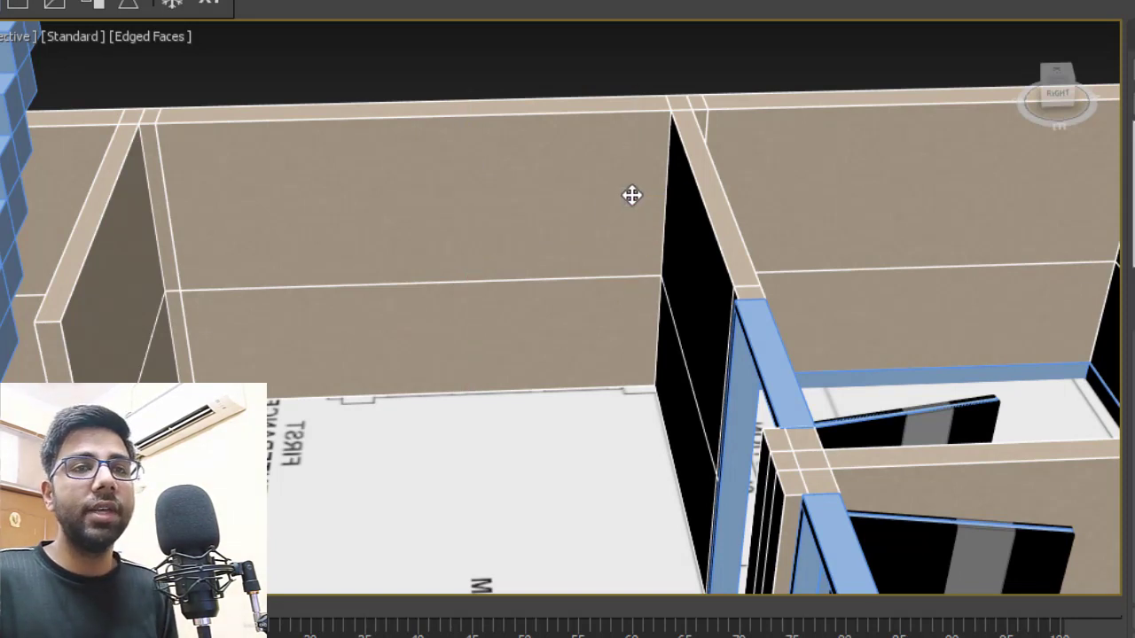
click(159, 172)
key(ctrl+BackSpace)
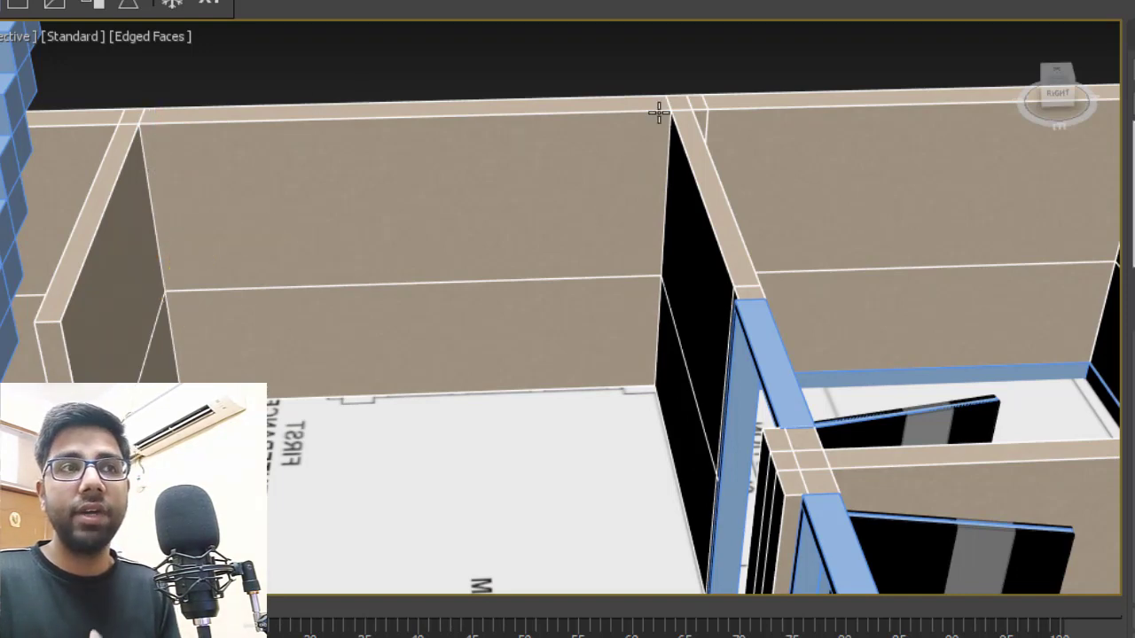
- Select the stray vertex midway along the horizontal edge of the kitchen's outer wall and show the model in wireframe
alt+middle_drag(420, 167, 550, 159)
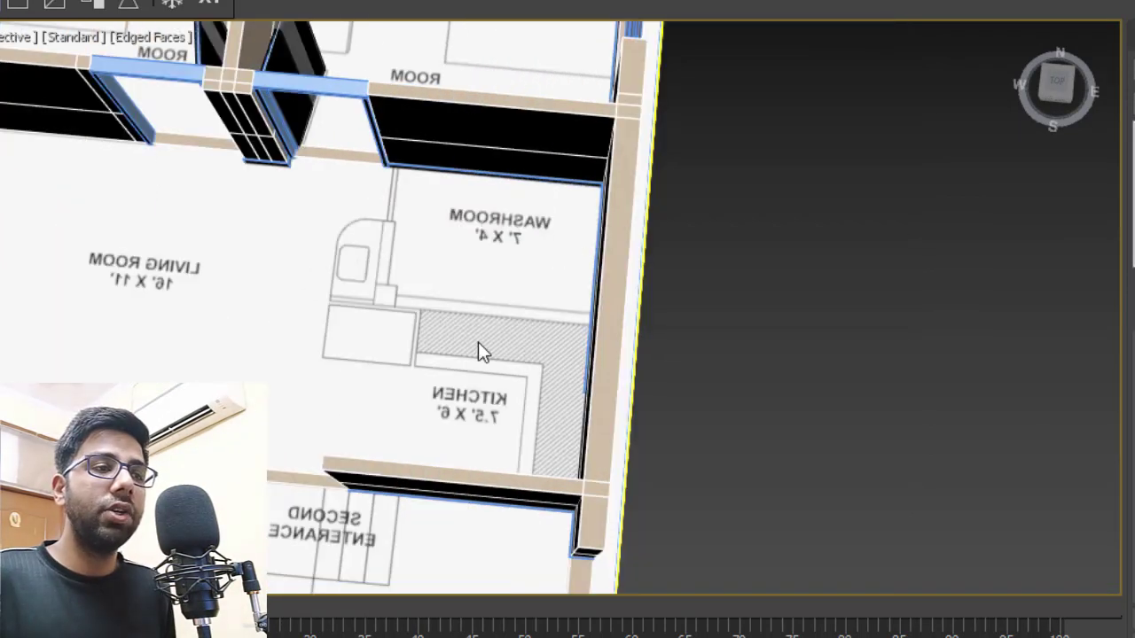
alt+middle_drag(478, 342, 451, 289)
middle_drag(320, 228, 333, 229)
scroll(423, 213, up, 3)
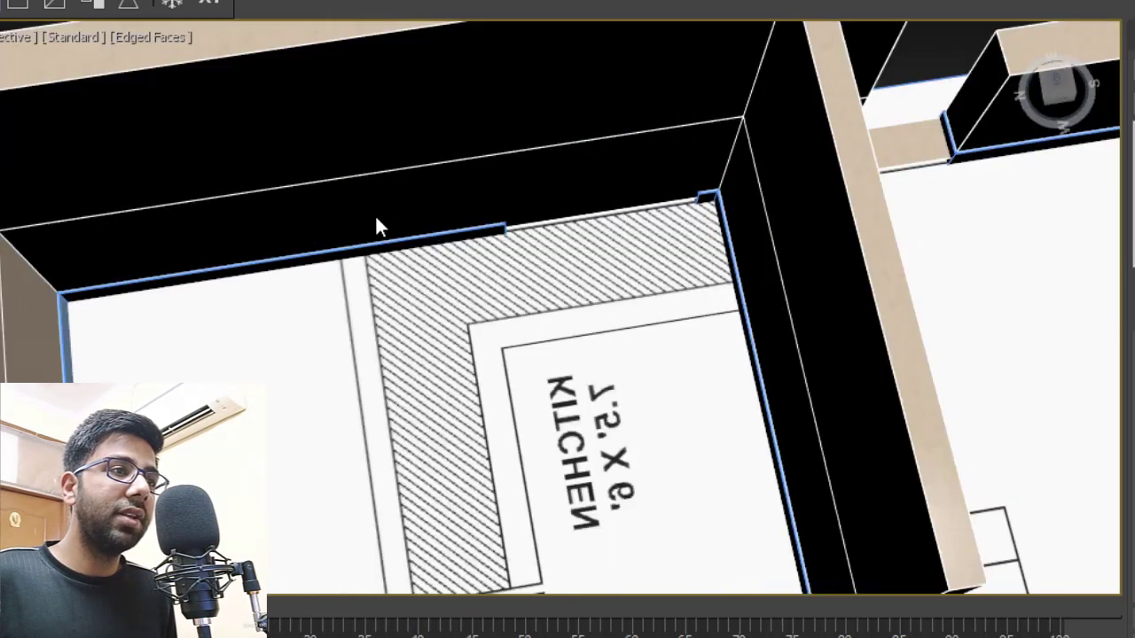
scroll(384, 260, down, 3)
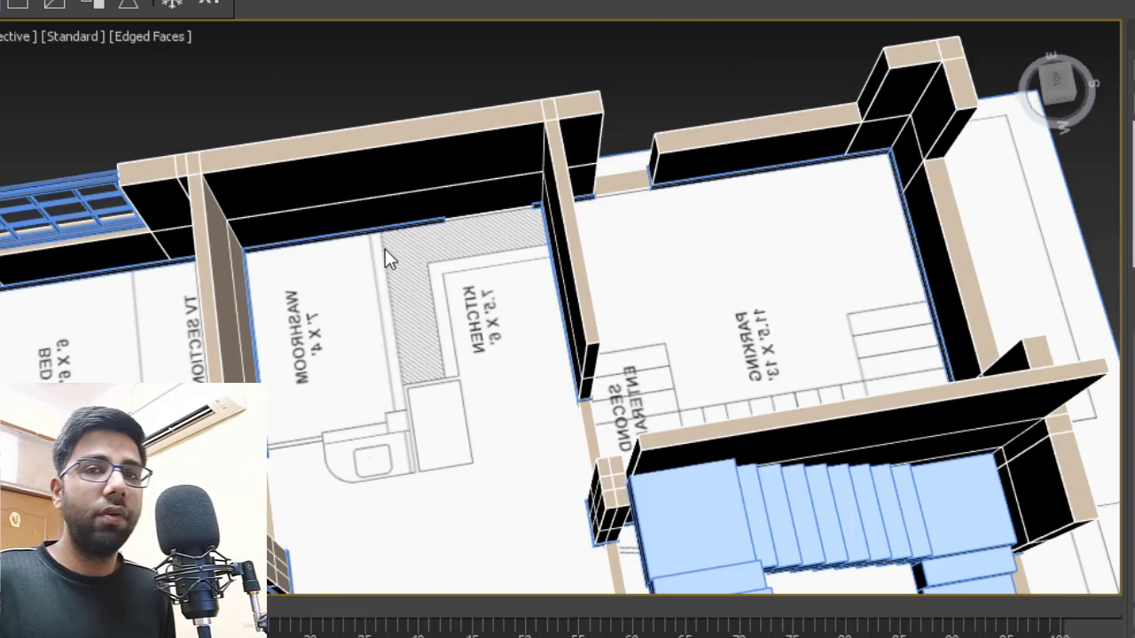
drag(339, 68, 363, 330)
scroll(435, 257, up, 4)
alt+middle_drag(436, 256, 422, 190)
scroll(450, 243, up, 4)
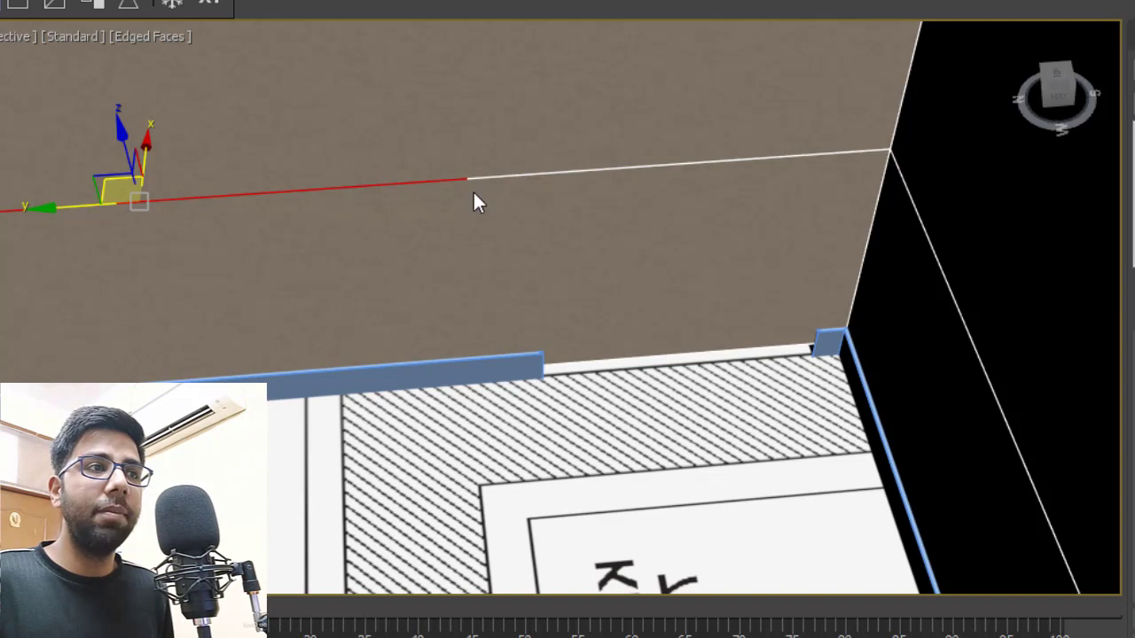
key(1)
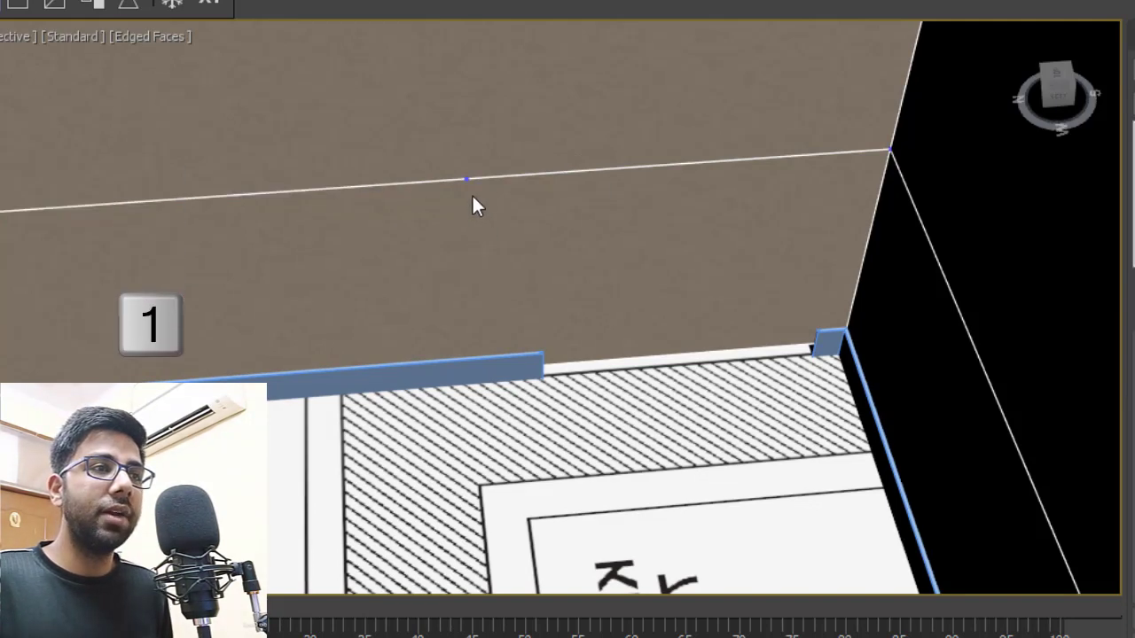
click(465, 180)
scroll(461, 213, down, 5)
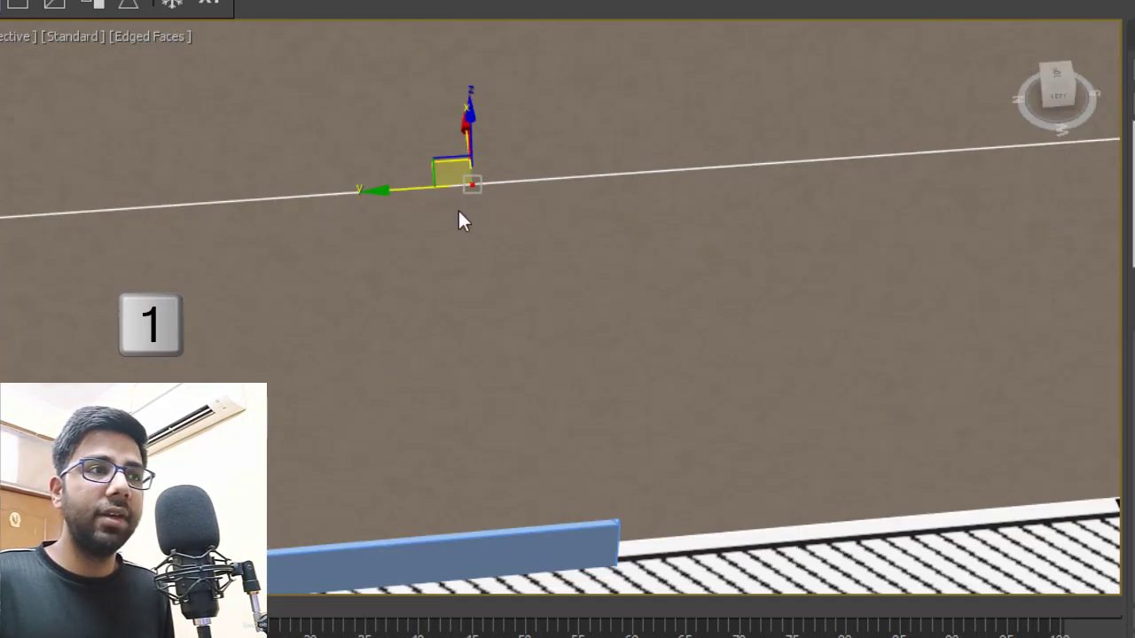
scroll(461, 213, up, 4)
scroll(495, 220, down, 2)
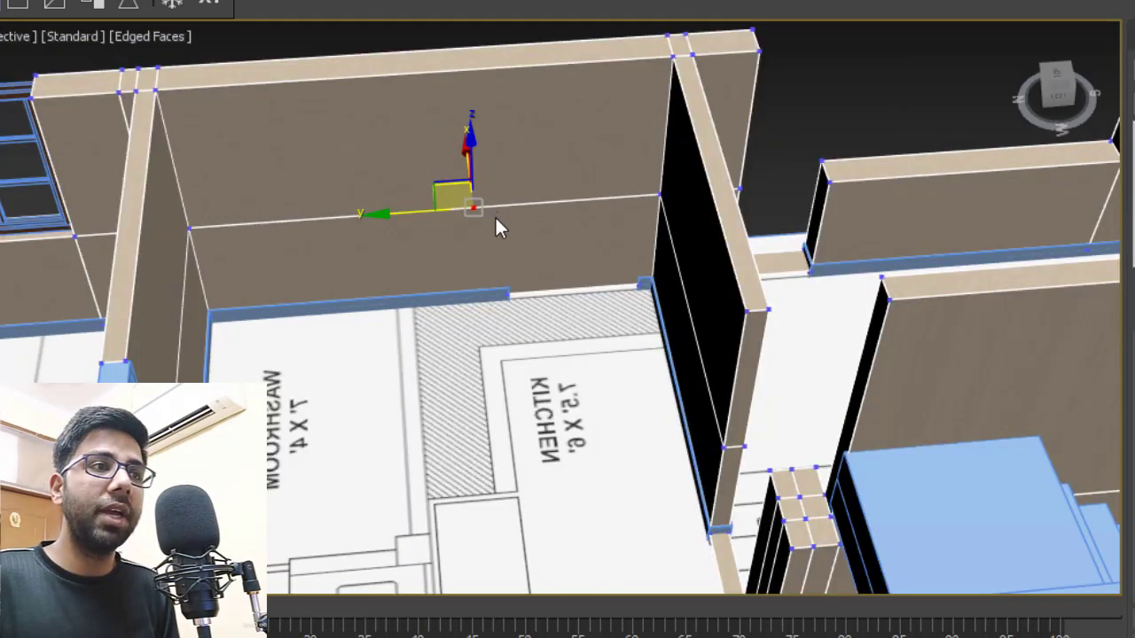
click(495, 217)
scroll(378, 228, down, 4)
alt+middle_drag(378, 228, 434, 317)
middle_drag(239, 434, 425, 269)
alt+middle_drag(497, 367, 555, 381)
scroll(555, 444, up, 5)
key(F3)
drag(567, 498, 457, 144)
key(Delete)
key(ctrl+z)
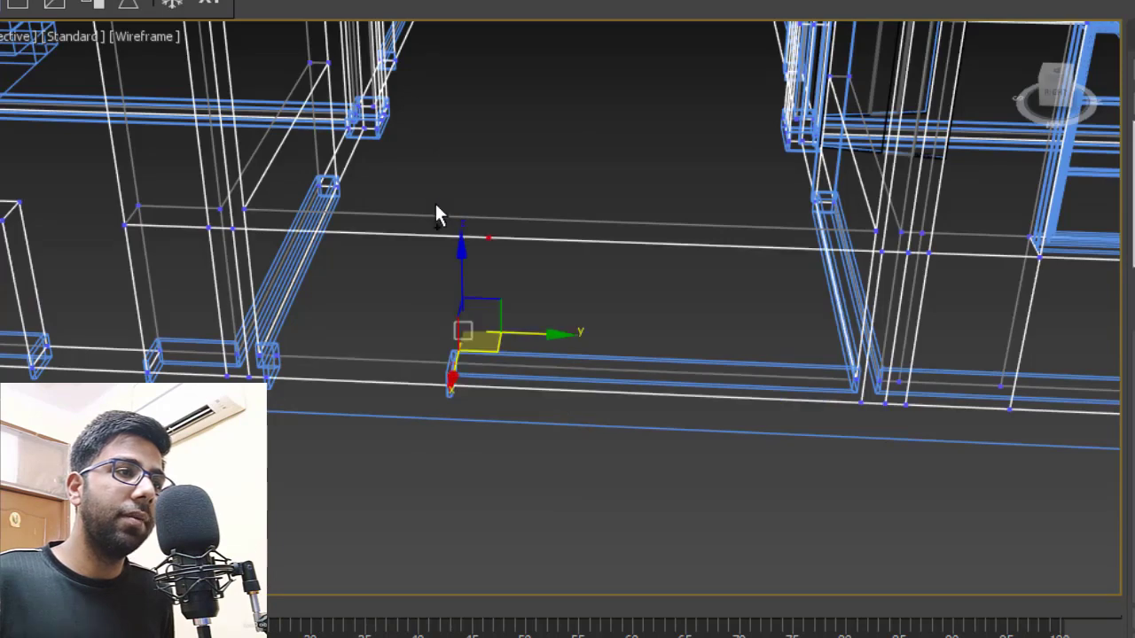
- Delete only the stray vertices midway along the kitchen outer wall's horizontal edges and return to shaded display
drag(525, 307, 446, 160)
key(Delete)
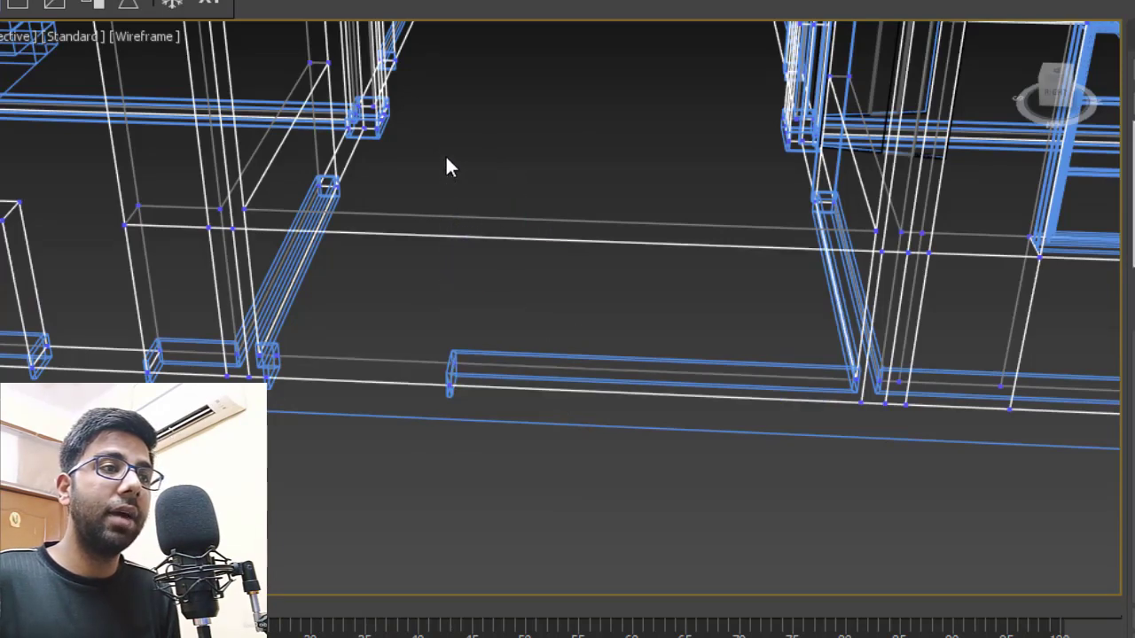
key(F3)
- Delete the end vertices of the Line001 outline where it stops beside the kitchen counter on the outer wall
scroll(486, 237, down, 3)
alt+middle_drag(541, 187, 199, 297)
middle_drag(200, 297, 544, 324)
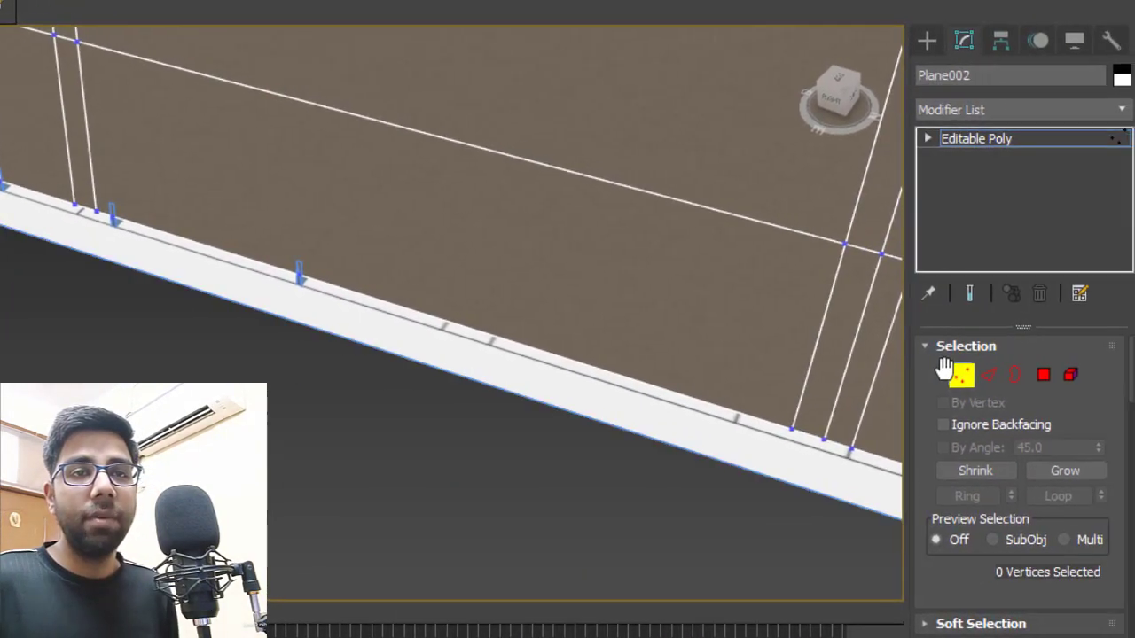
click(956, 377)
click(282, 435)
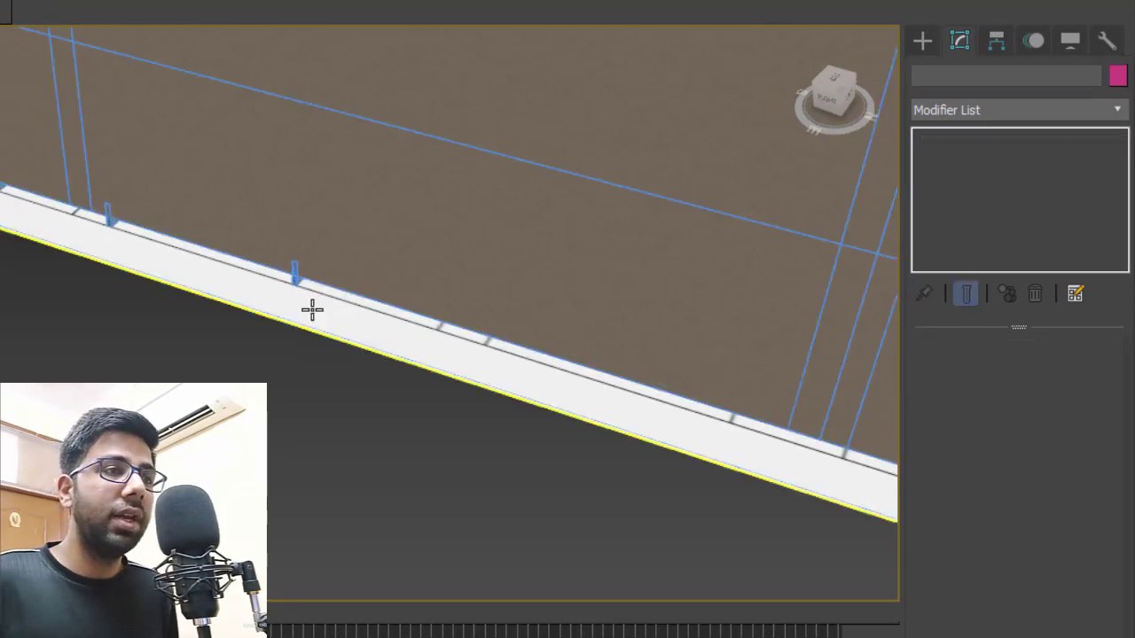
click(294, 278)
scroll(293, 279, down, 5)
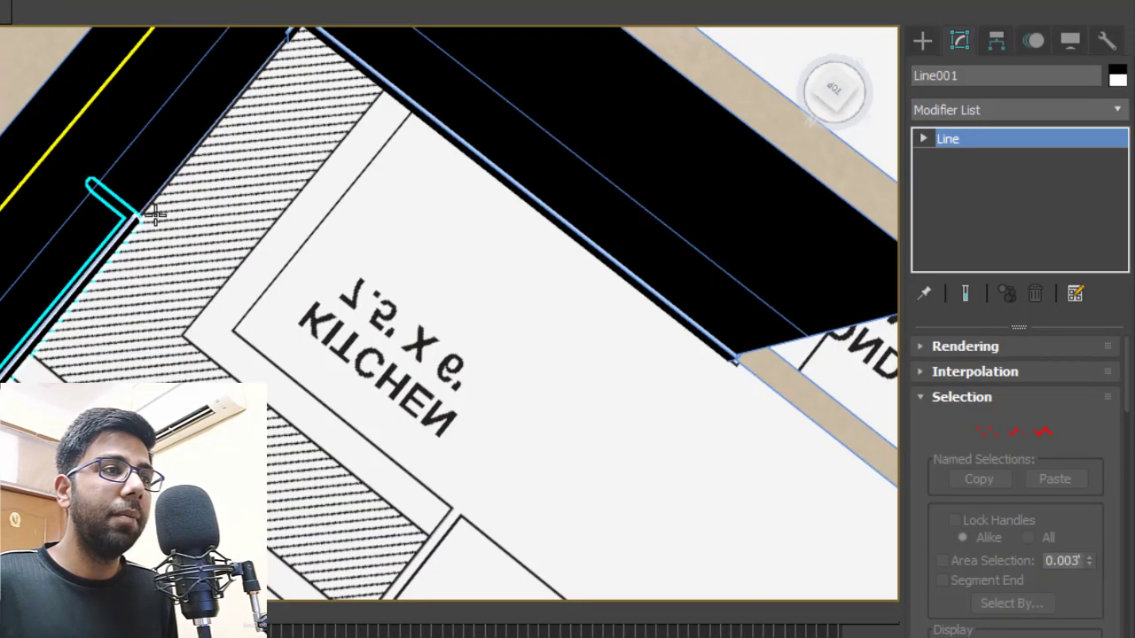
scroll(155, 213, down, 3)
key(1)
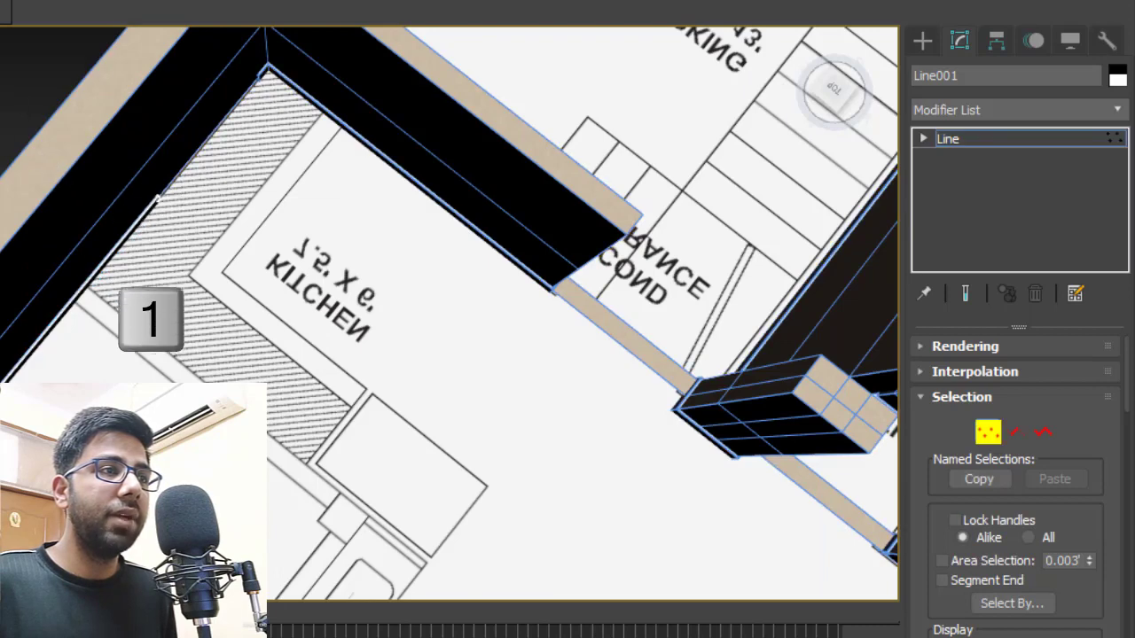
drag(5, 97, 222, 259)
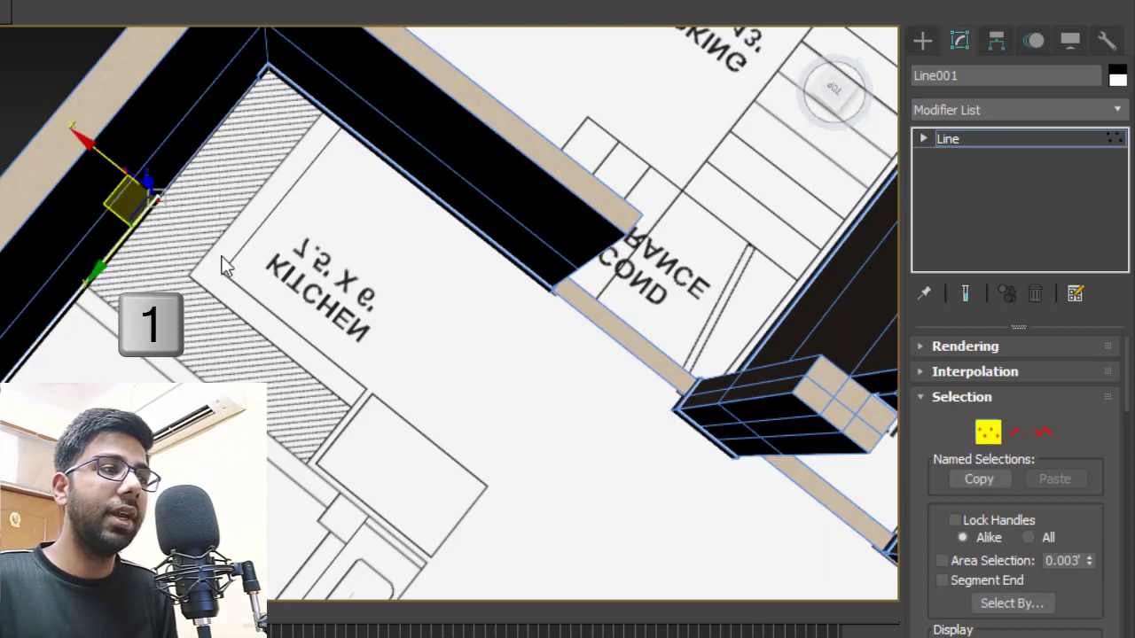
key(Delete)
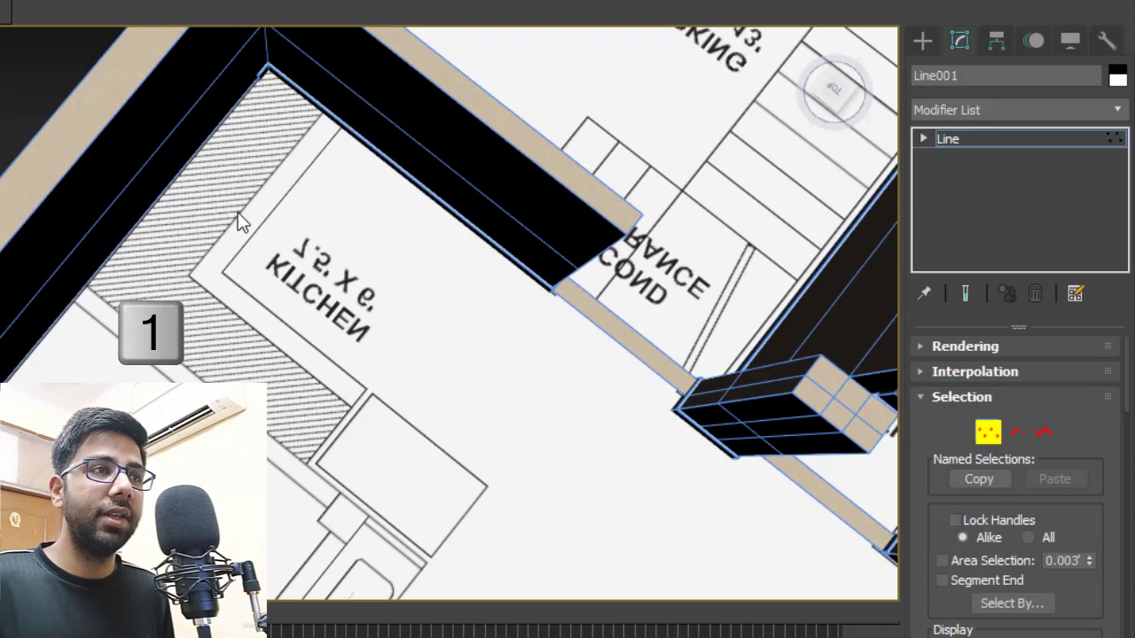
- Delete the Line002 outline object that runs along the base of the wall between the kitchen and parking
scroll(225, 106, up, 5)
scroll(216, 119, down, 4)
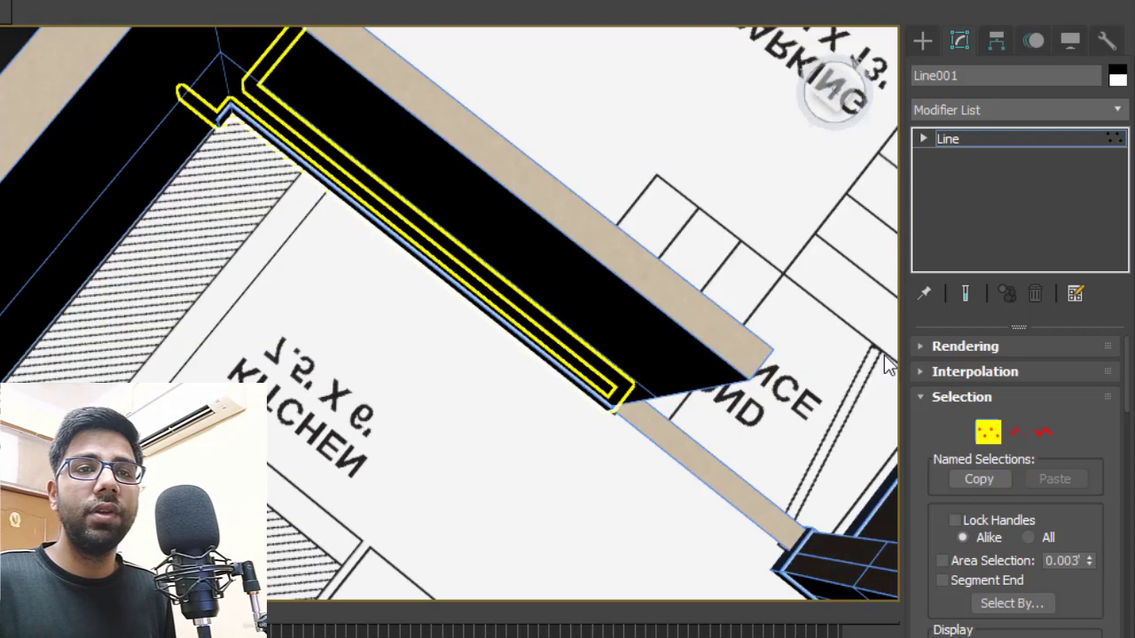
click(988, 432)
click(308, 166)
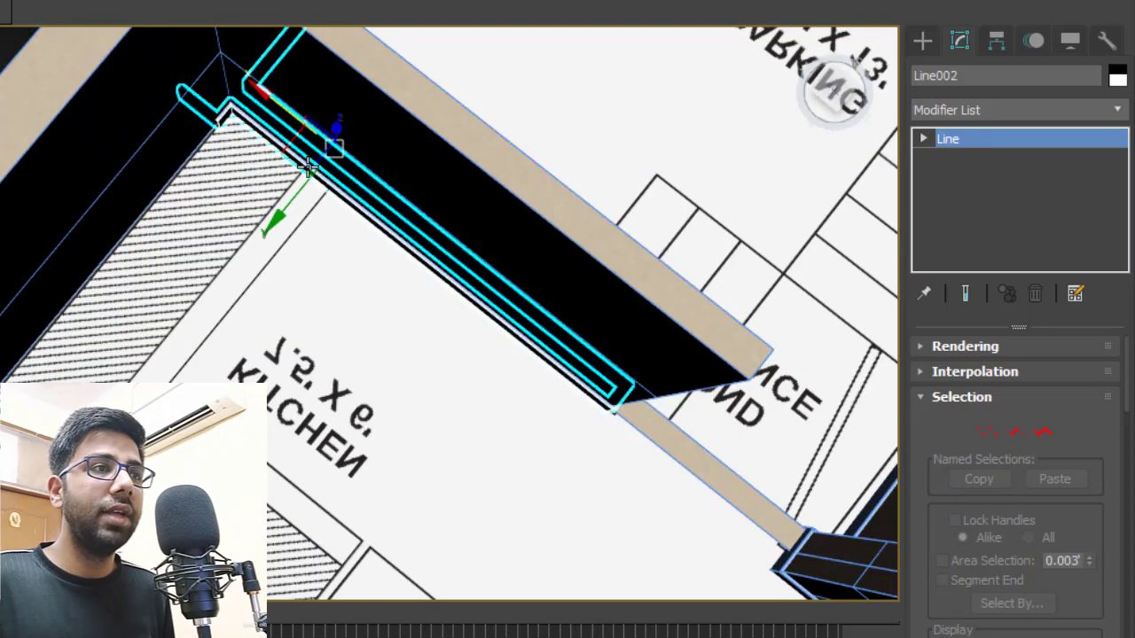
scroll(263, 378, down, 4)
key(Delete)
- Examine the kitchen and washroom area where the plan's partition lines meet the outer wall
middle_drag(264, 378, 189, 317)
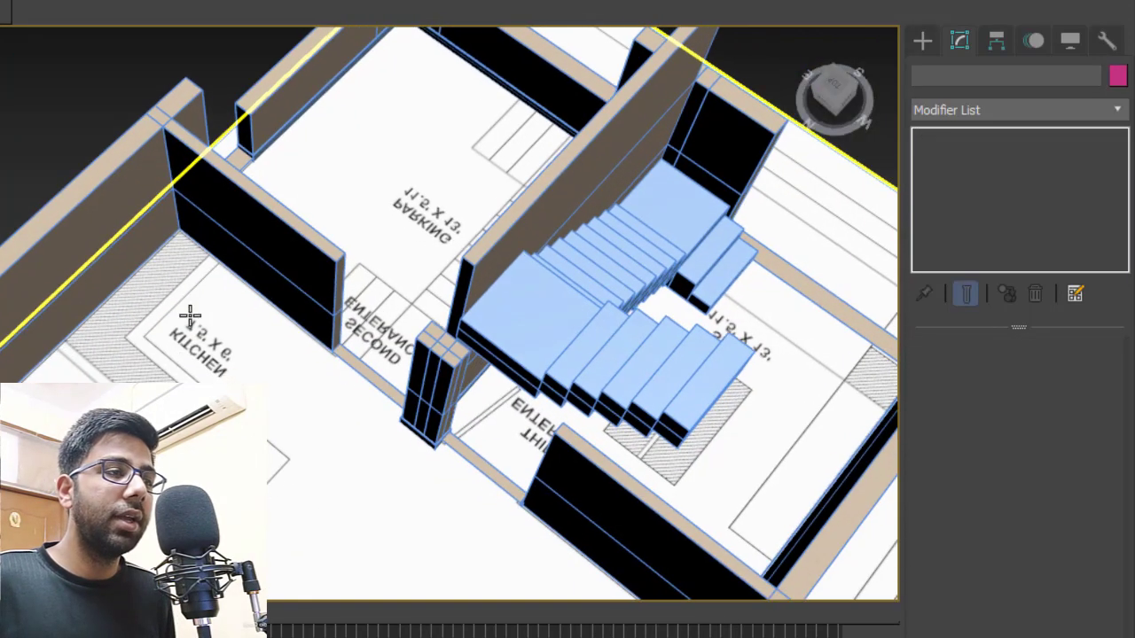
scroll(188, 372, up, 3)
alt+middle_drag(187, 371, 57, 301)
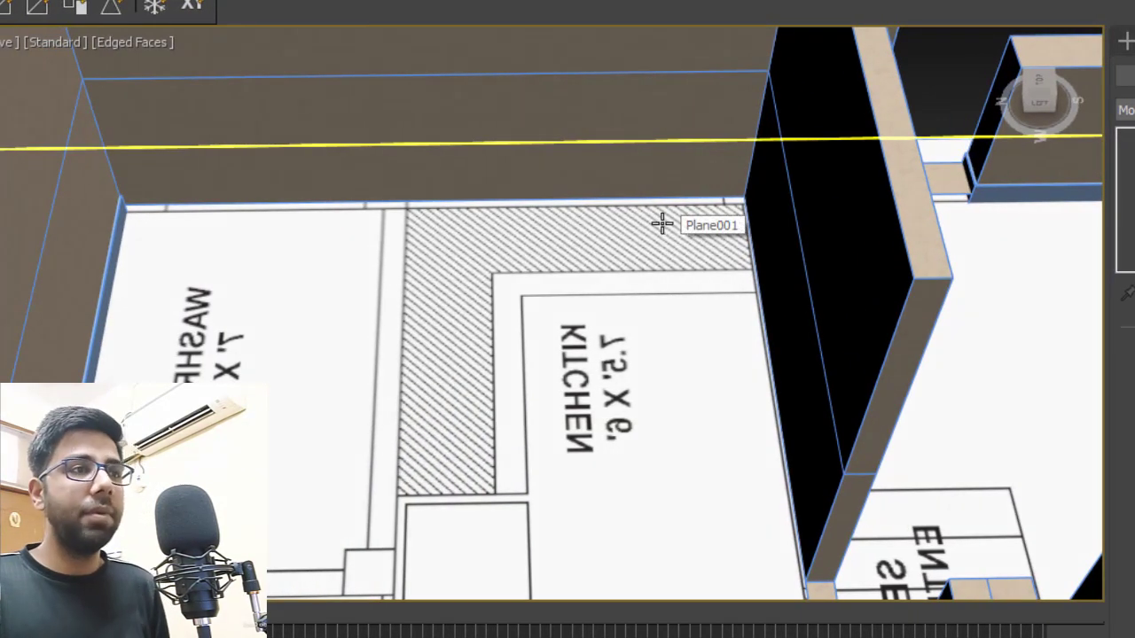
scroll(435, 210, down, 3)
alt+middle_drag(443, 185, 487, 215)
scroll(452, 263, up, 3)
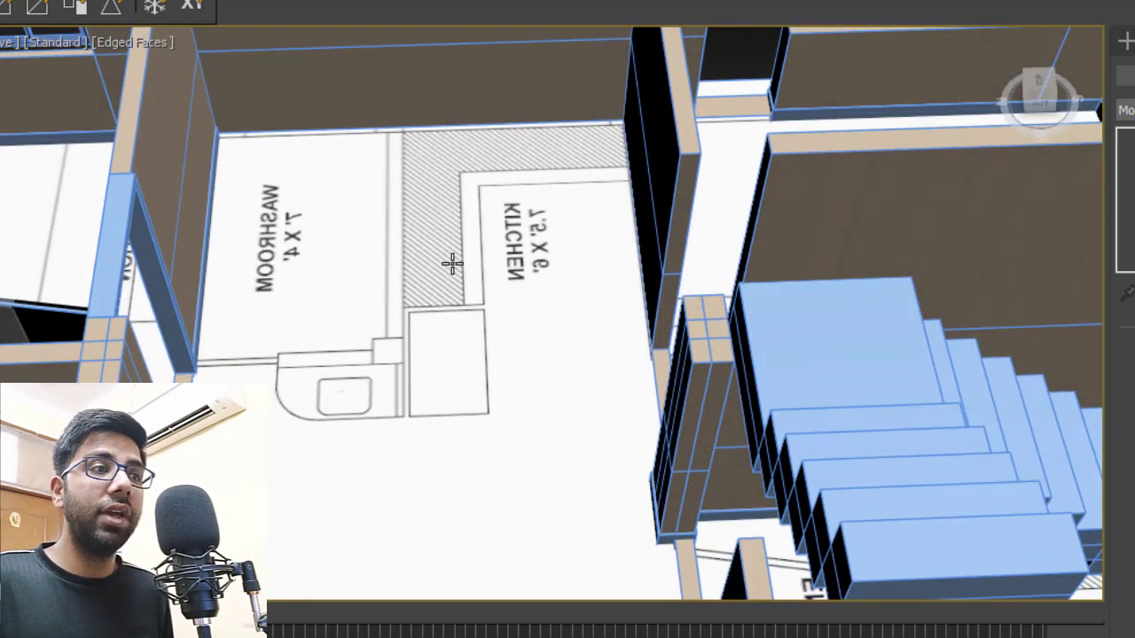
scroll(452, 263, down, 1)
click(446, 269)
alt+middle_drag(446, 269, 517, 208)
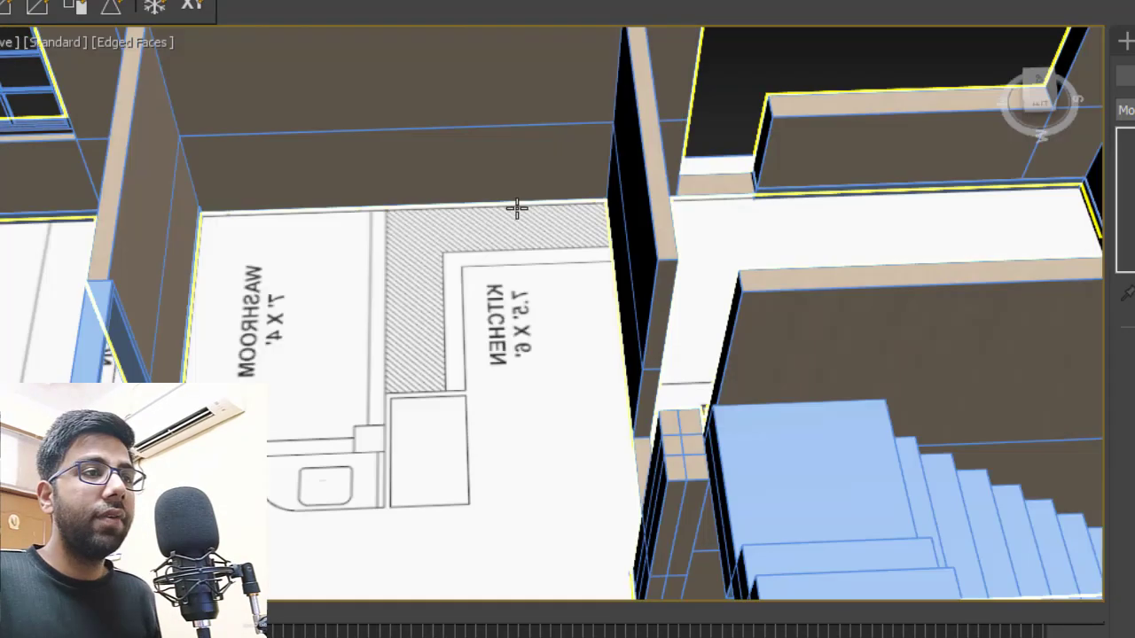
- Select the wall mesh in wireframe and try to pick the leftover polygon at the base of the kitchen's outer wall
middle_drag(517, 159, 488, 246)
key(F3)
scroll(488, 246, up, 6)
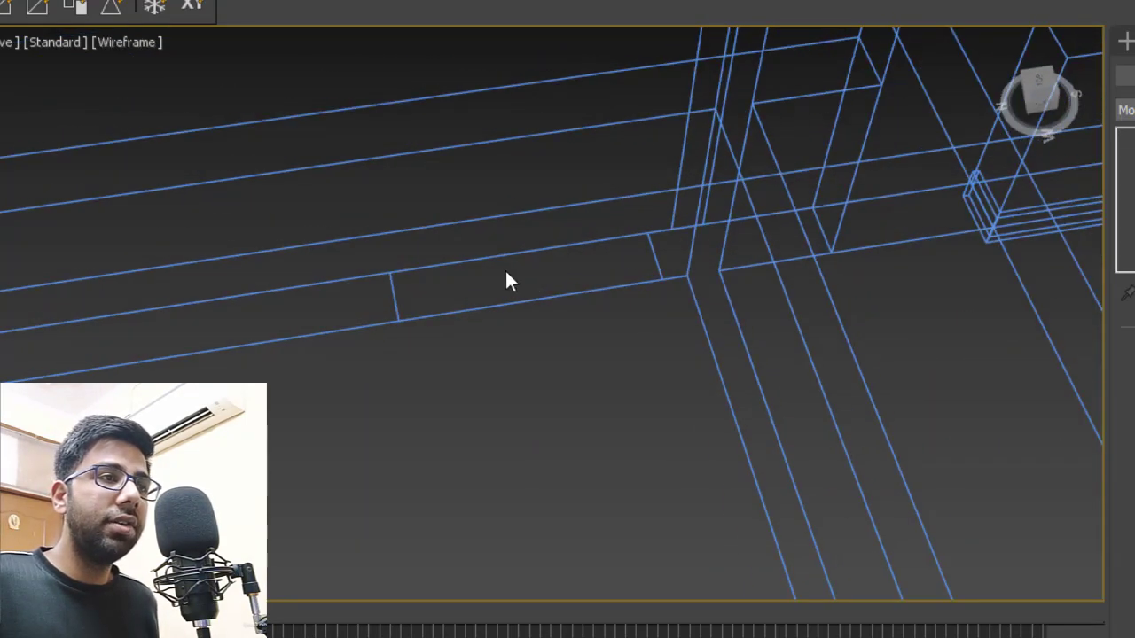
scroll(483, 302, down, 3)
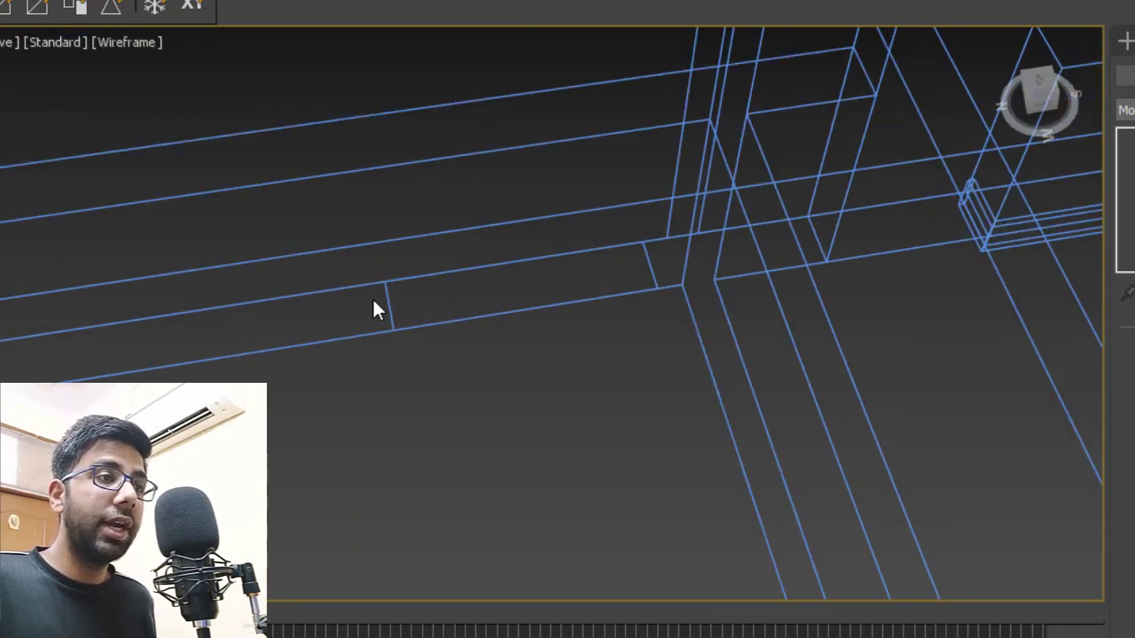
click(387, 300)
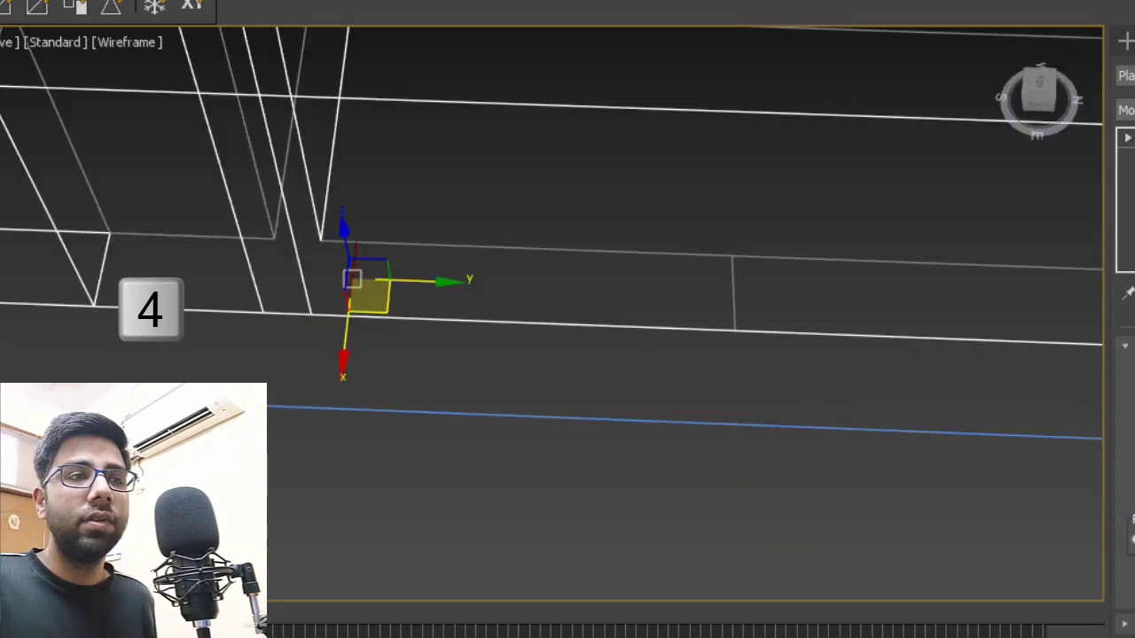
click(894, 523)
drag(801, 509, 343, 190)
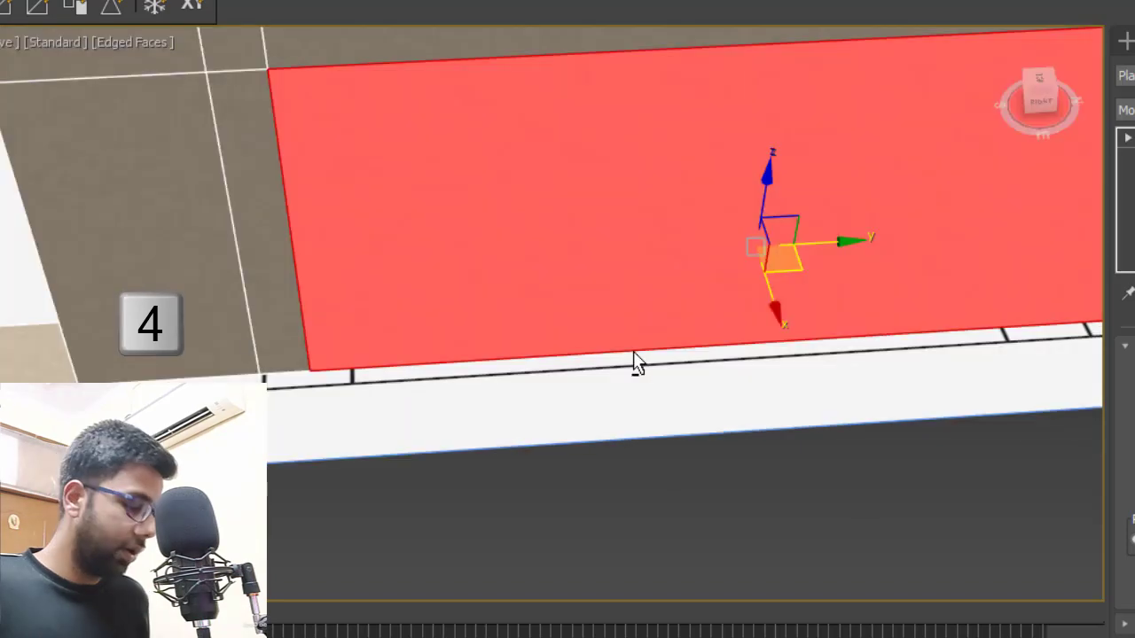
- Isolate the wall mesh, delete the leftover polygon on the underside of the kitchen's outer wall and end isolation
key(alt+q)
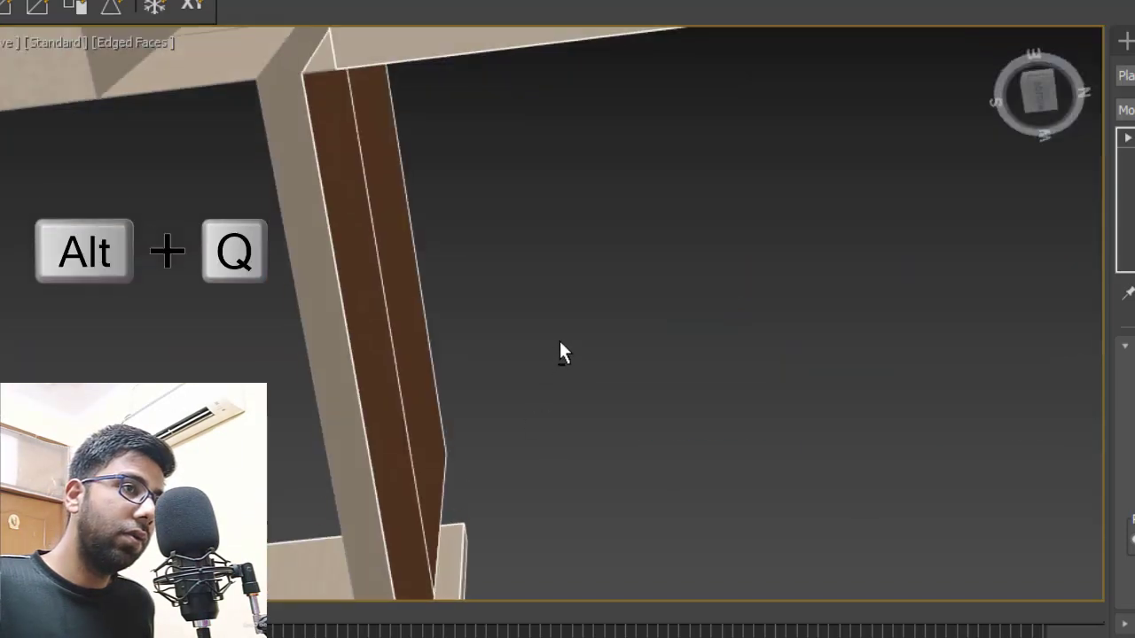
alt+middle_drag(559, 339, 531, 367)
middle_drag(511, 296, 593, 269)
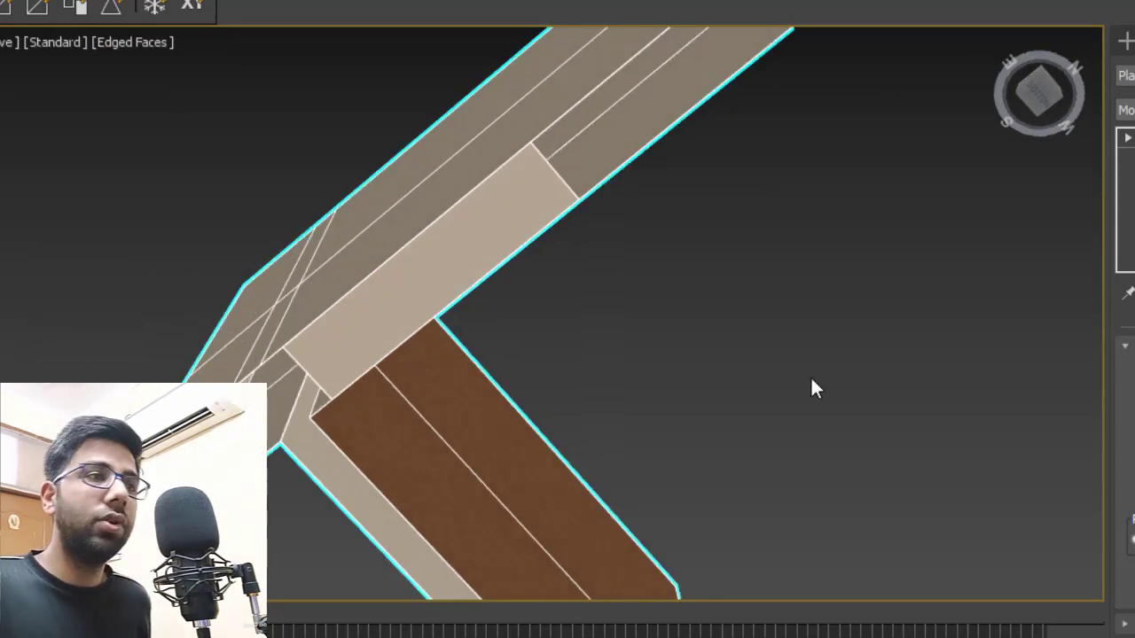
key(4)
click(535, 192)
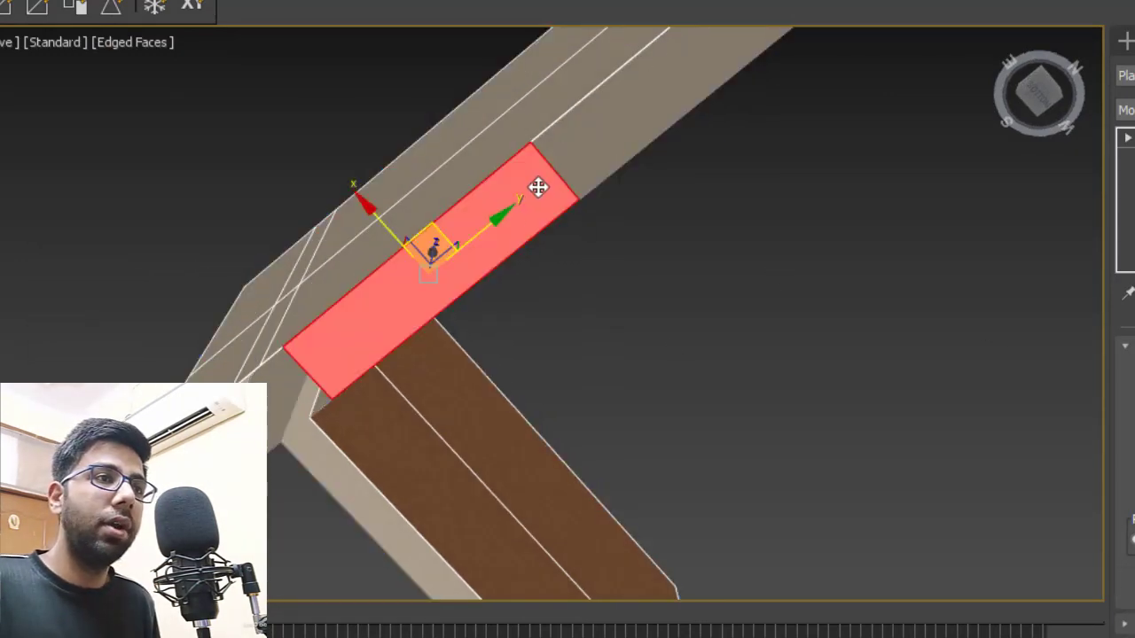
scroll(519, 262, down, 3)
key(Delete)
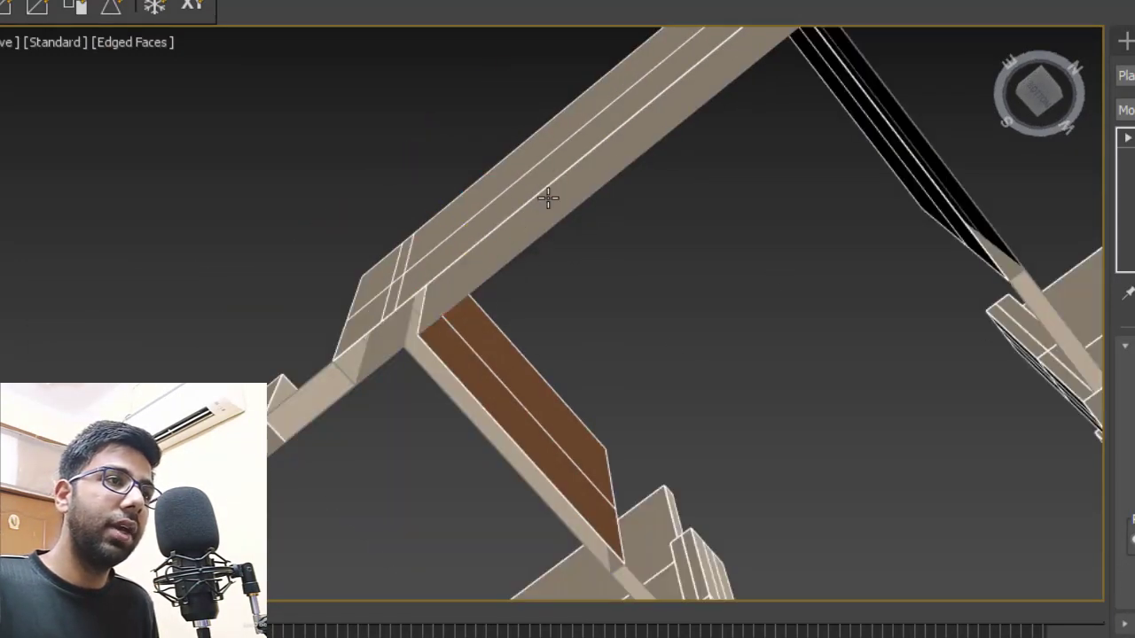
alt+middle_drag(543, 231, 413, 258)
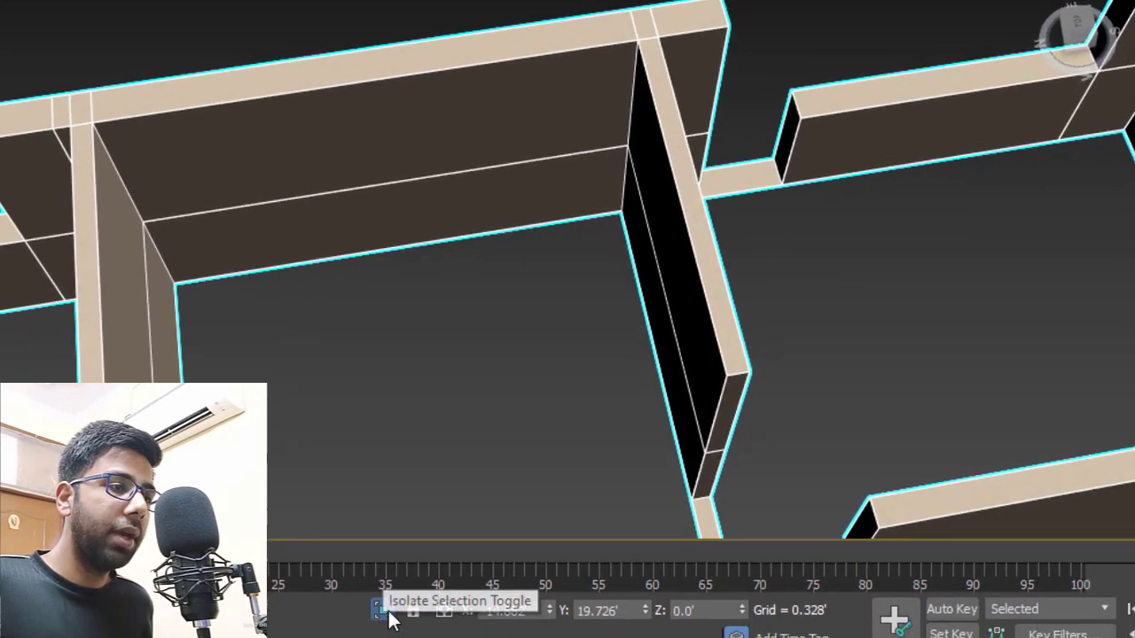
click(391, 597)
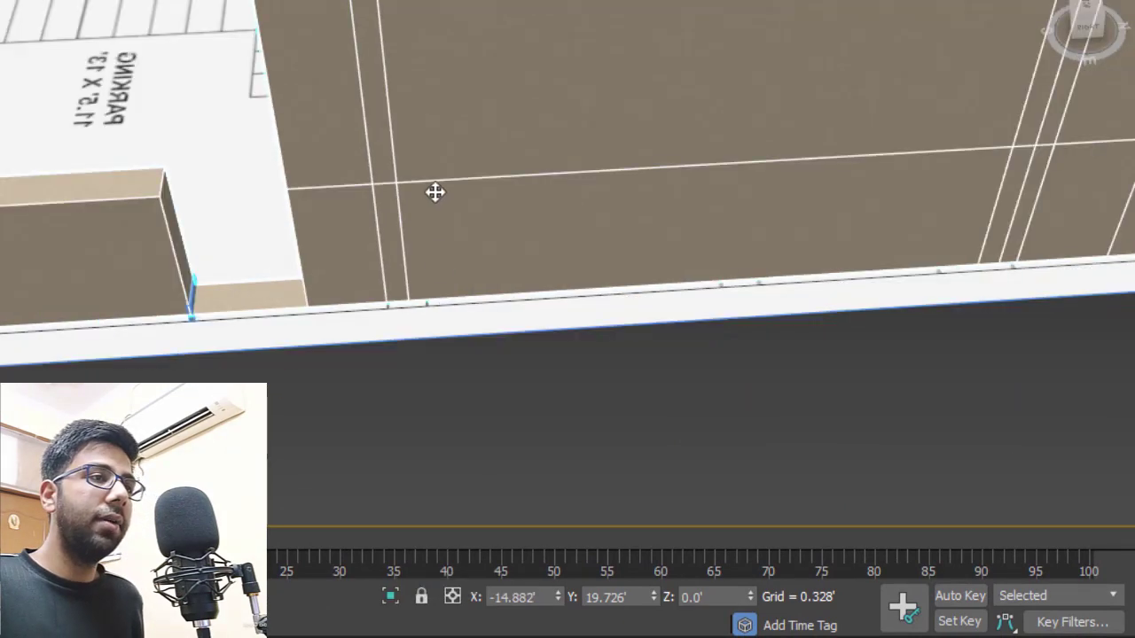
- Connect the kitchen outer wall's long edges with 2 segments, pinch -81 and slide -169, matching the washroom–kitchen partition lines in top view
key(alt+w)
key(alt+w)
scroll(610, 248, up, 10)
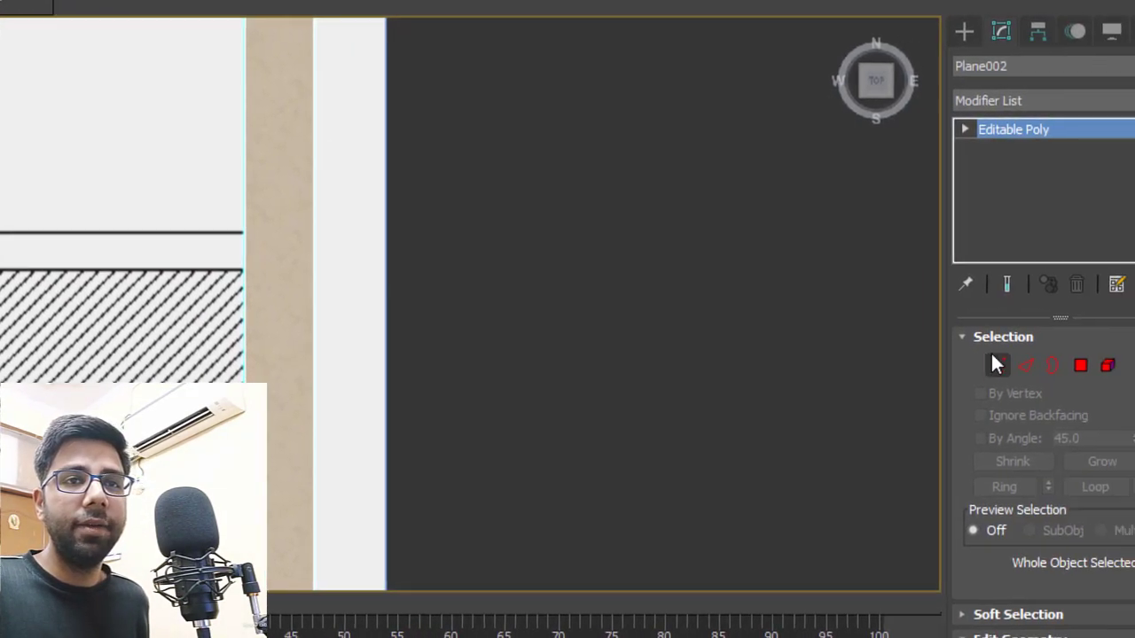
key(2)
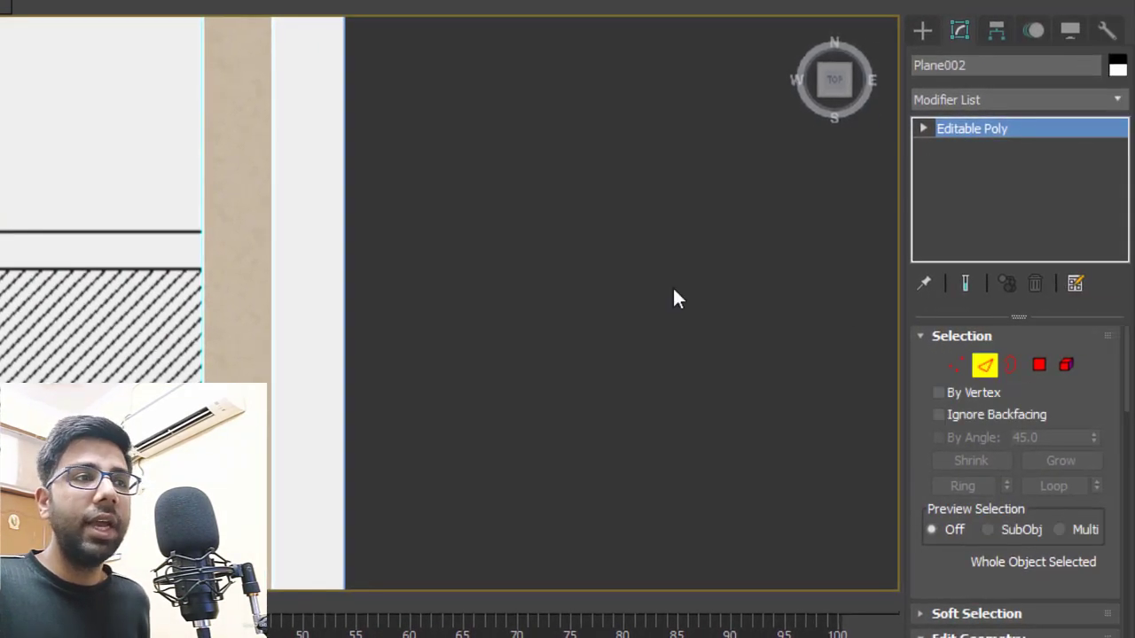
drag(596, 209, 5, 290)
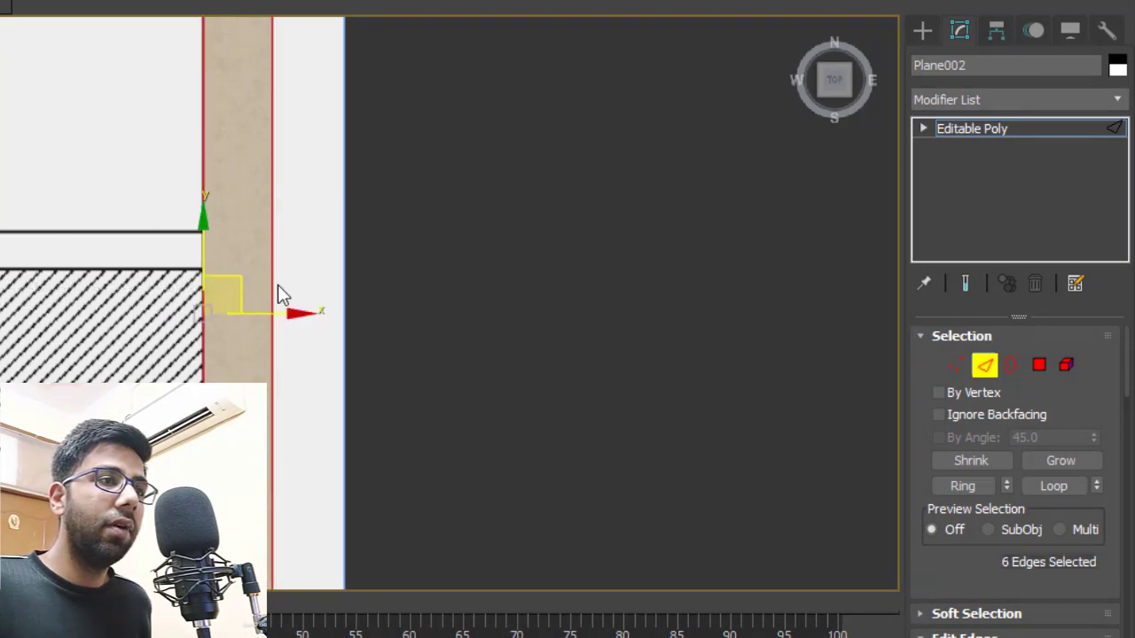
right_click(213, 245)
click(1, 317)
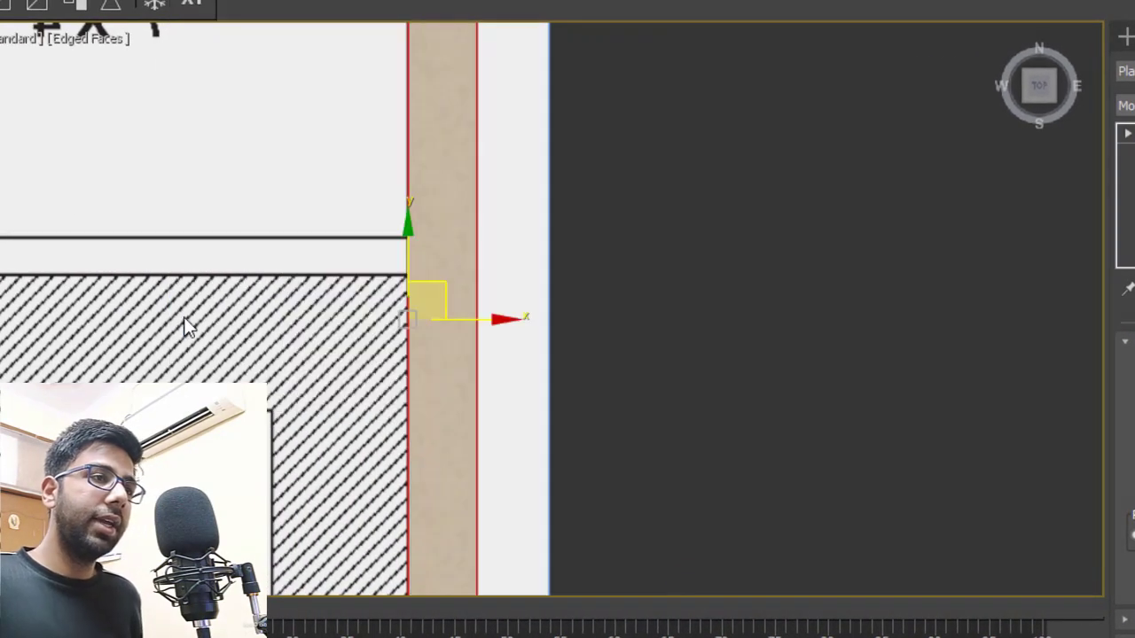
drag(518, 322, 501, 532)
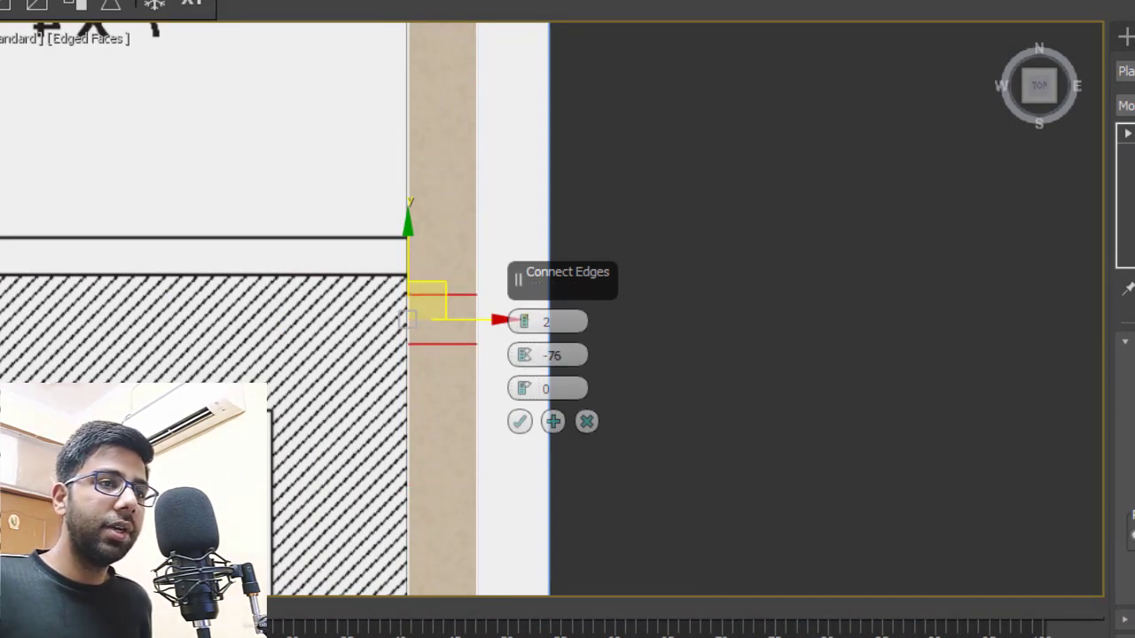
drag(524, 388, 533, 149)
scroll(424, 264, up, 5)
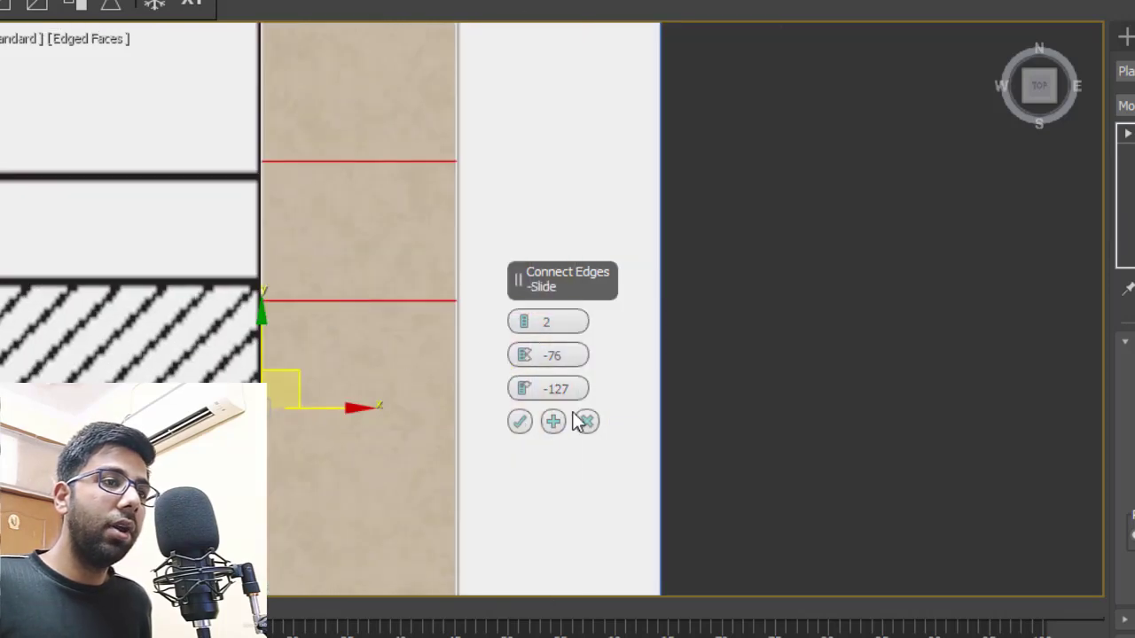
drag(526, 365, 516, 586)
click(520, 421)
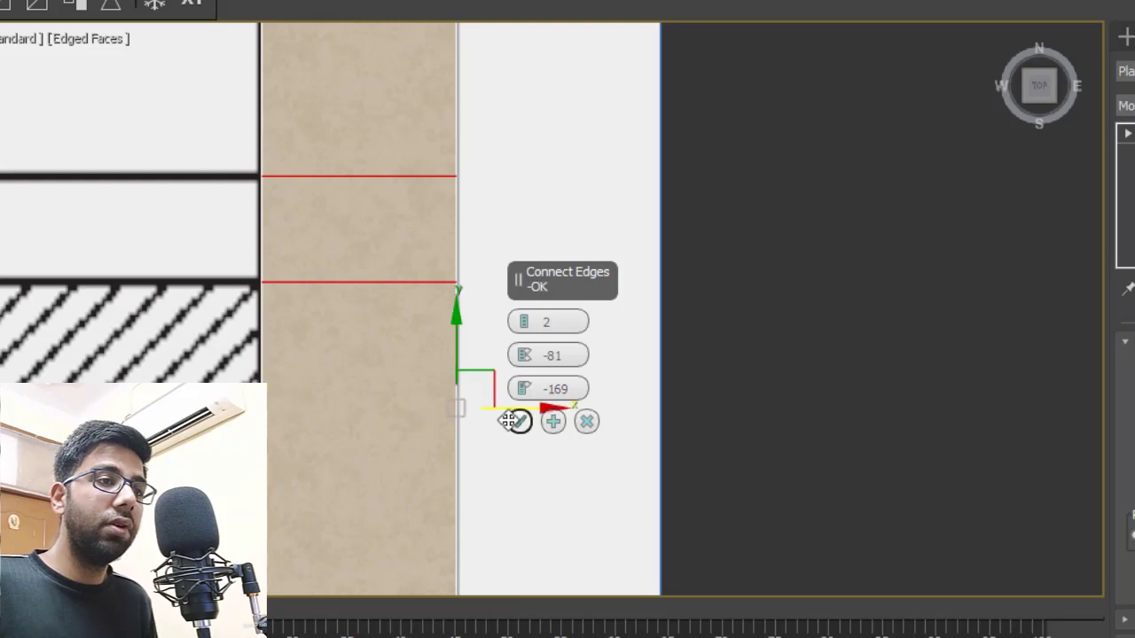
- Select the short edge between the two new divisions on the inner side of the outer wall
scroll(648, 193, down, 3)
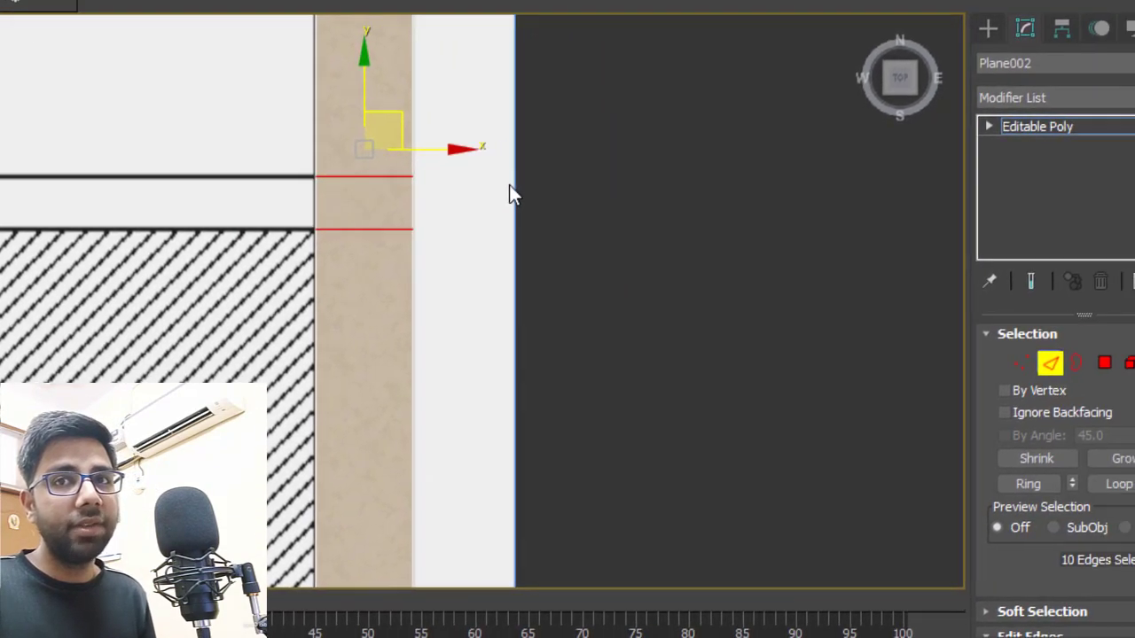
scroll(160, 190, down, 2)
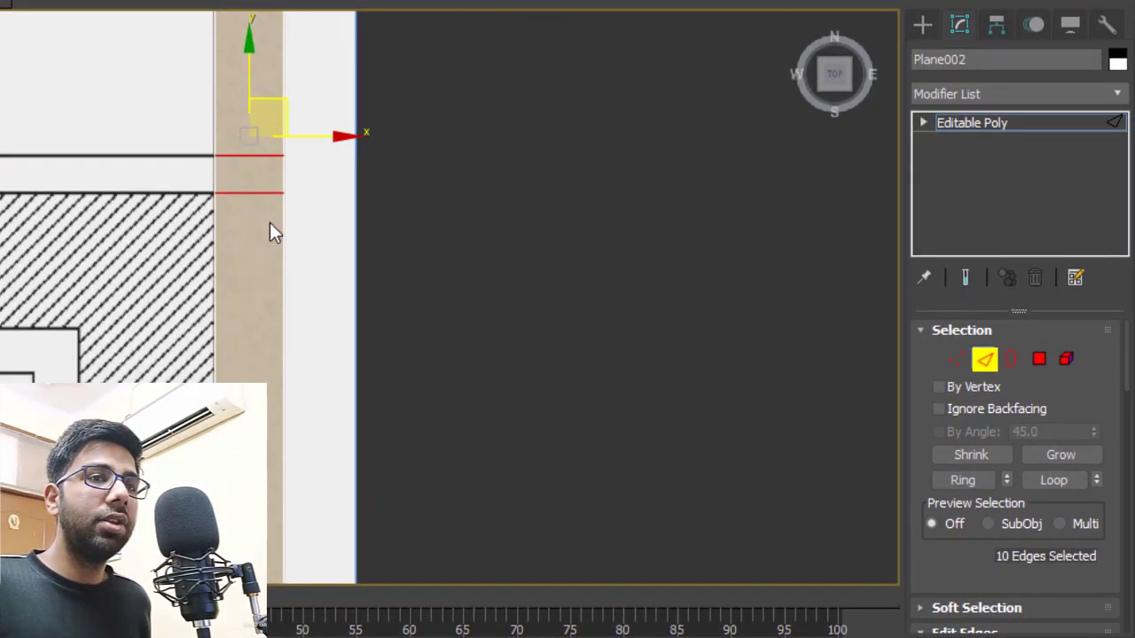
click(986, 359)
click(565, 284)
click(210, 222)
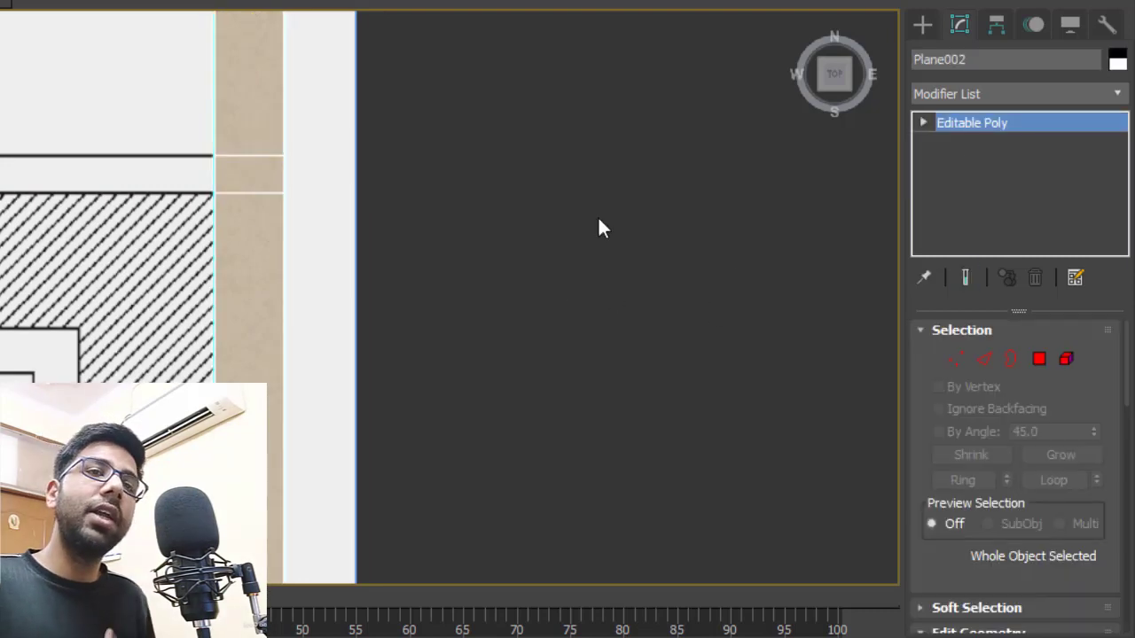
click(985, 358)
click(198, 183)
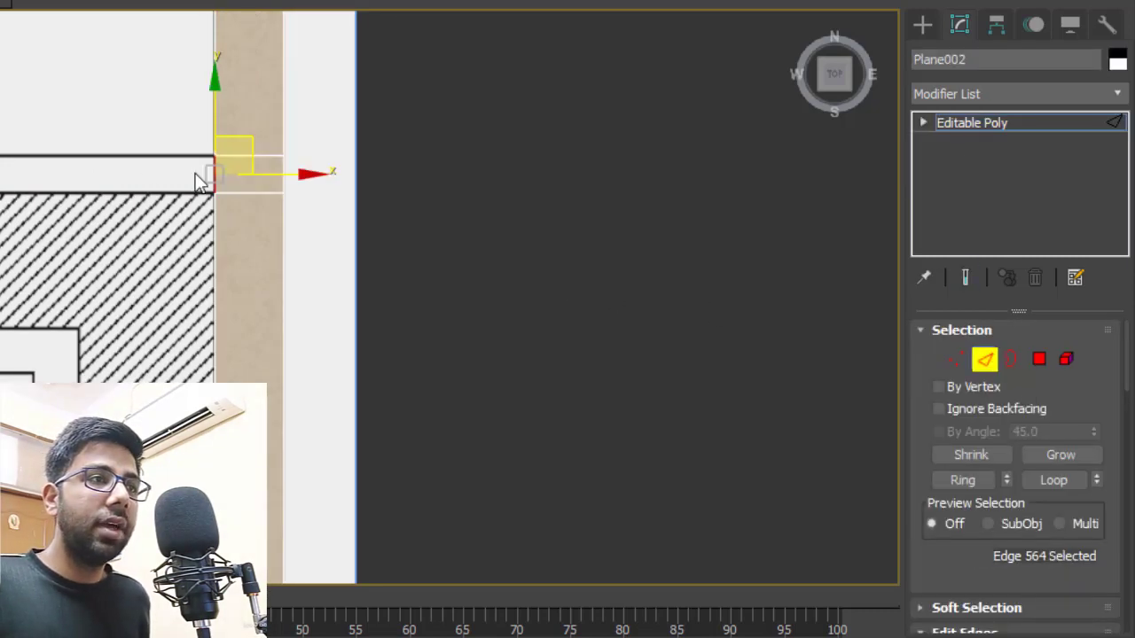
scroll(230, 190, up, 2)
scroll(460, 249, down, 4)
scroll(297, 211, up, 2)
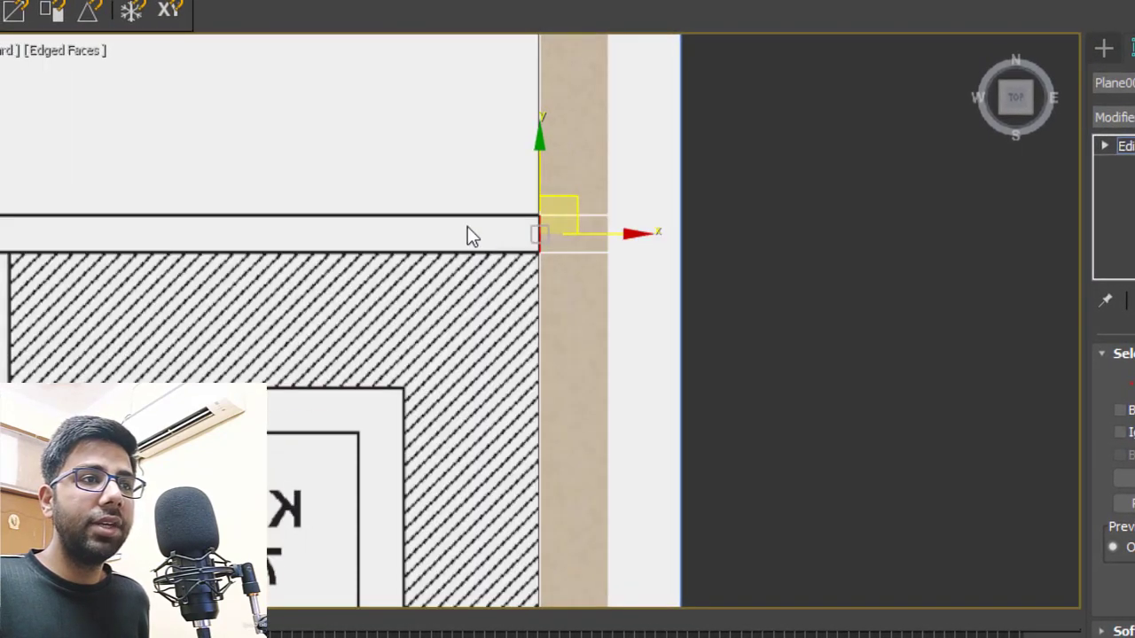
click(633, 235)
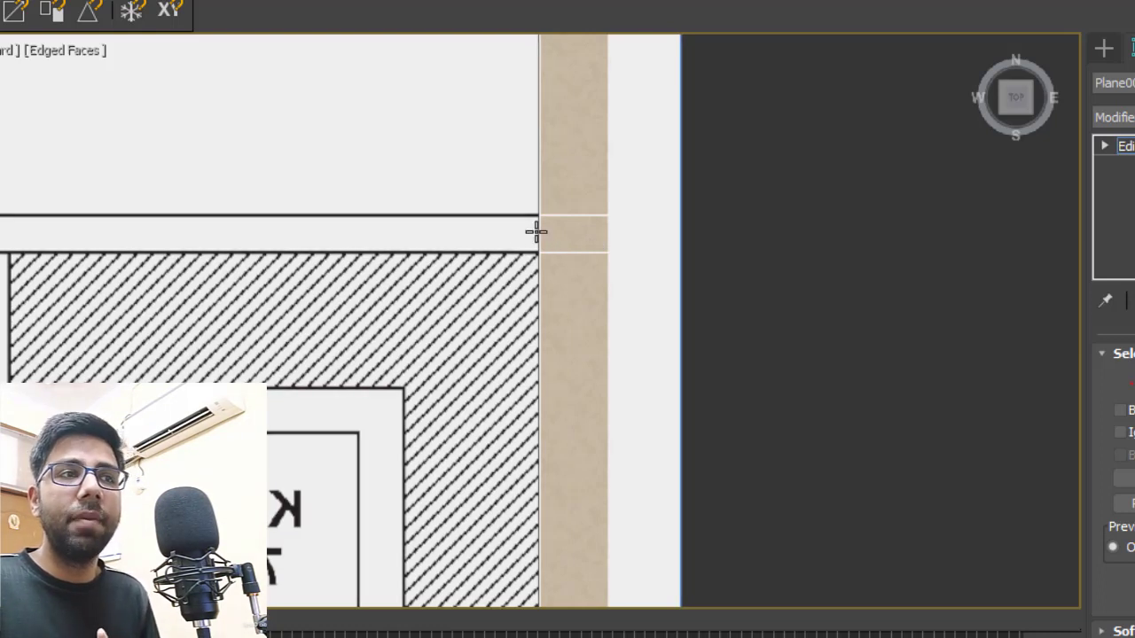
click(537, 233)
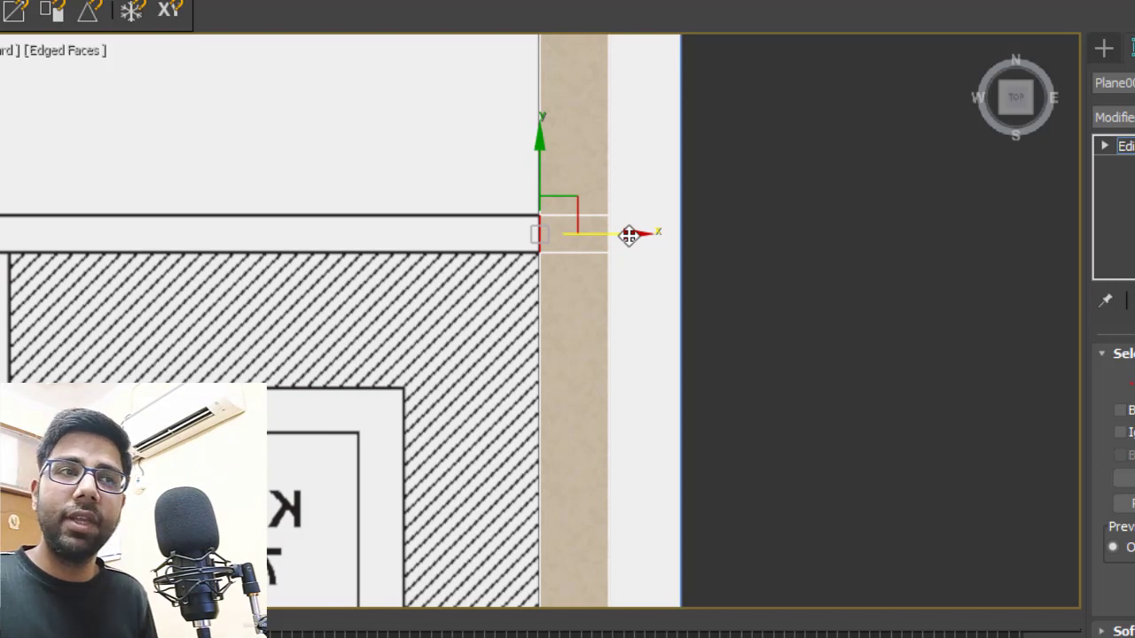
- Examine in perspective how the new division edges run down the outer wall's inner face
key(alt+w)
middle_click(779, 351)
key(alt+w)
alt+middle_drag(650, 390, 932, 329)
scroll(618, 426, up, 5)
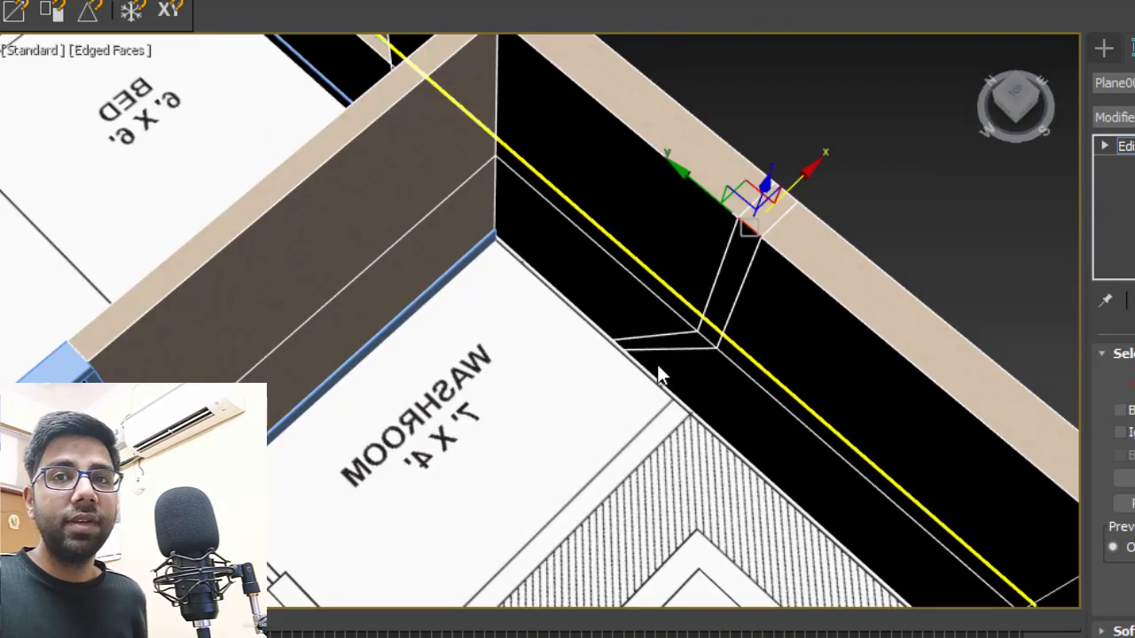
alt+middle_drag(658, 366, 636, 376)
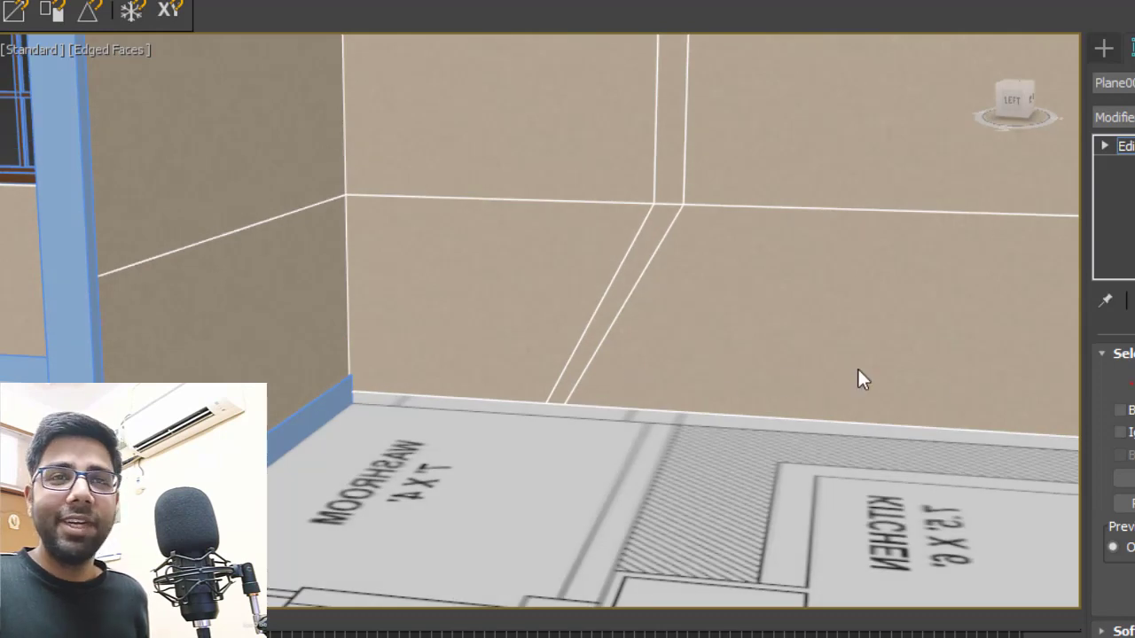
- In a wireframe left view, shift the base vertices of the near slanted division edges toward the upper vertical edges
key(f)
key(F3)
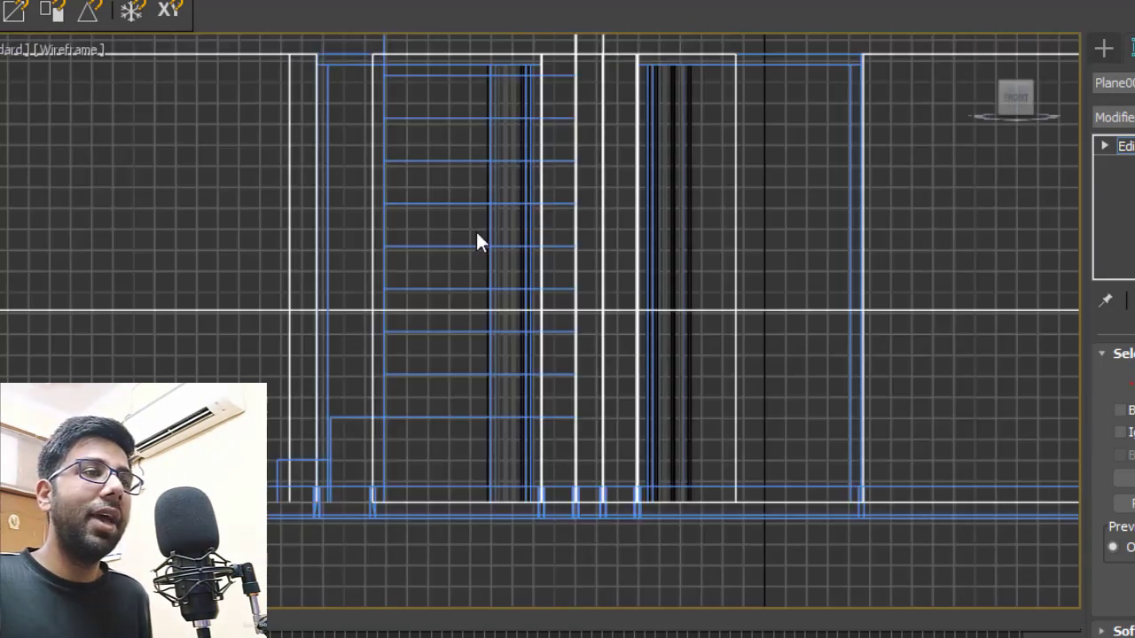
scroll(476, 241, down, 5)
key(alt+w)
key(alt+w)
scroll(382, 293, up, 3)
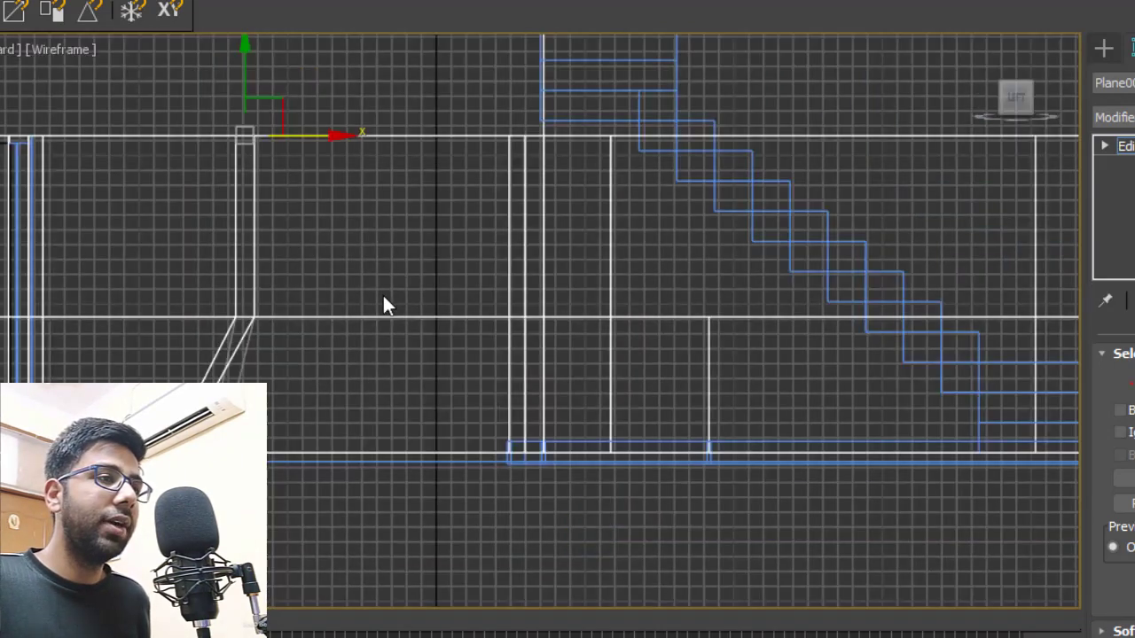
scroll(382, 293, down, 1)
key(l)
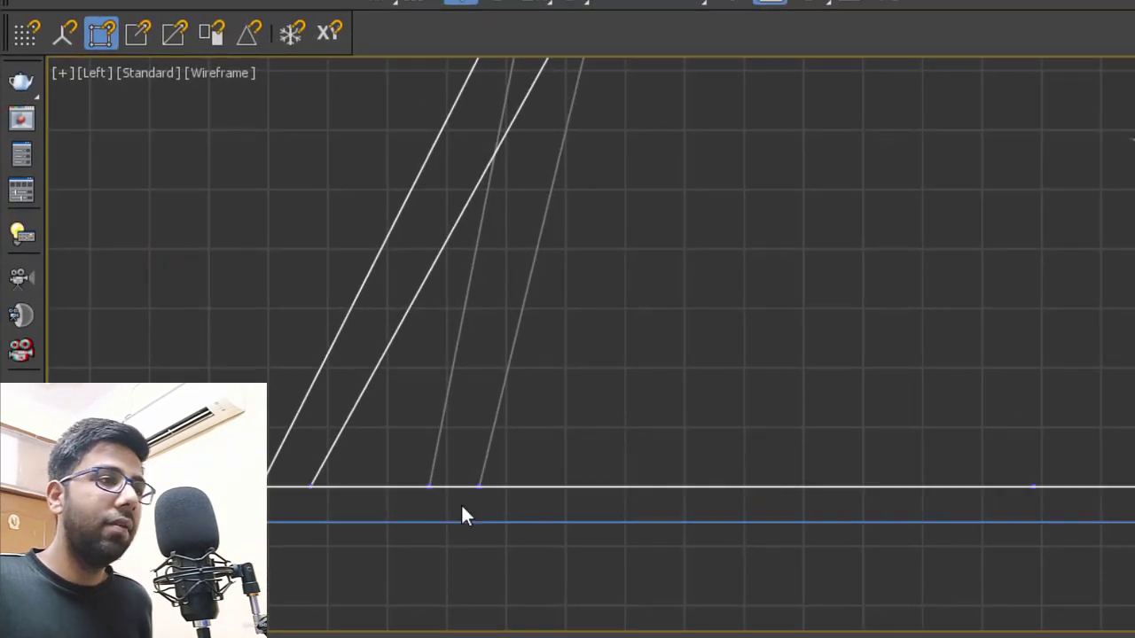
key(1)
drag(271, 414, 133, 525)
drag(257, 544, 250, 548)
drag(367, 491, 629, 499)
- In the wireframe left view, shift the base vertices of the near and far slanted division edges sideways under their upper vertices
scroll(546, 266, down, 2)
middle_drag(546, 266, 444, 365)
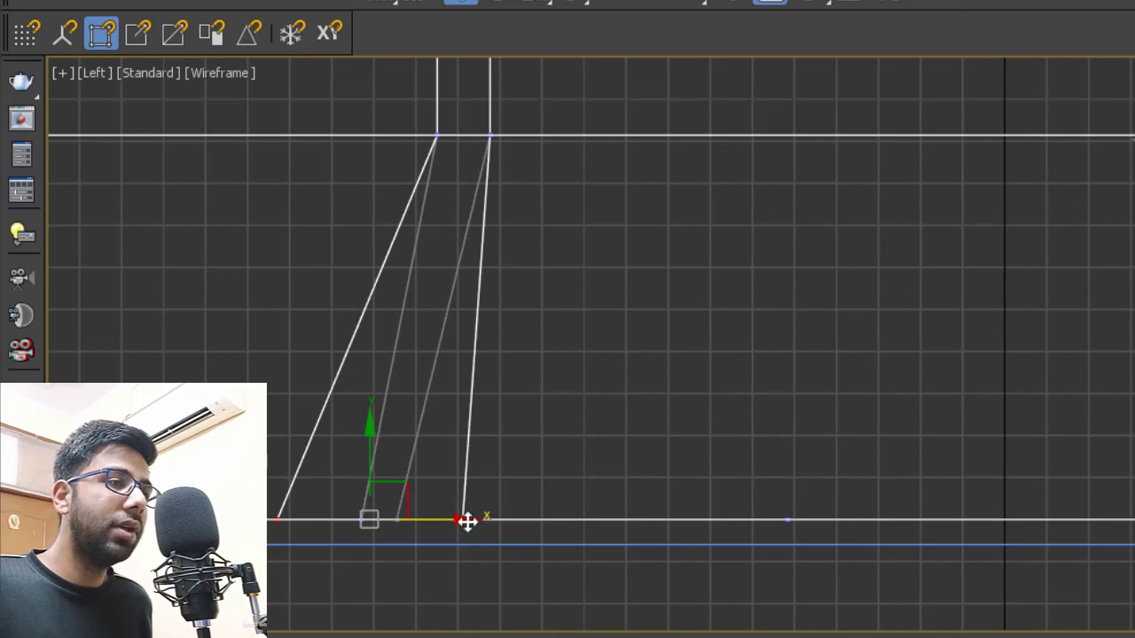
drag(467, 522, 503, 526)
drag(326, 518, 521, 518)
drag(280, 502, 419, 549)
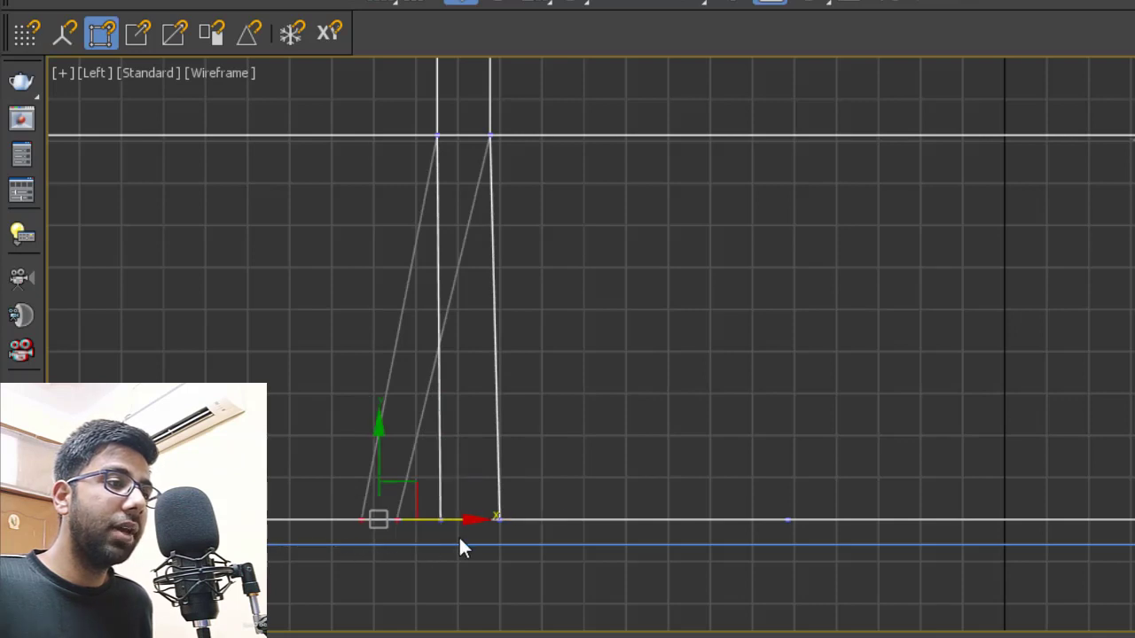
scroll(461, 534, up, 2)
drag(441, 512, 510, 523)
- In a wireframe top view, move the stray base vertex pairs along Y onto the outer wall's two division lines
key(alt+w)
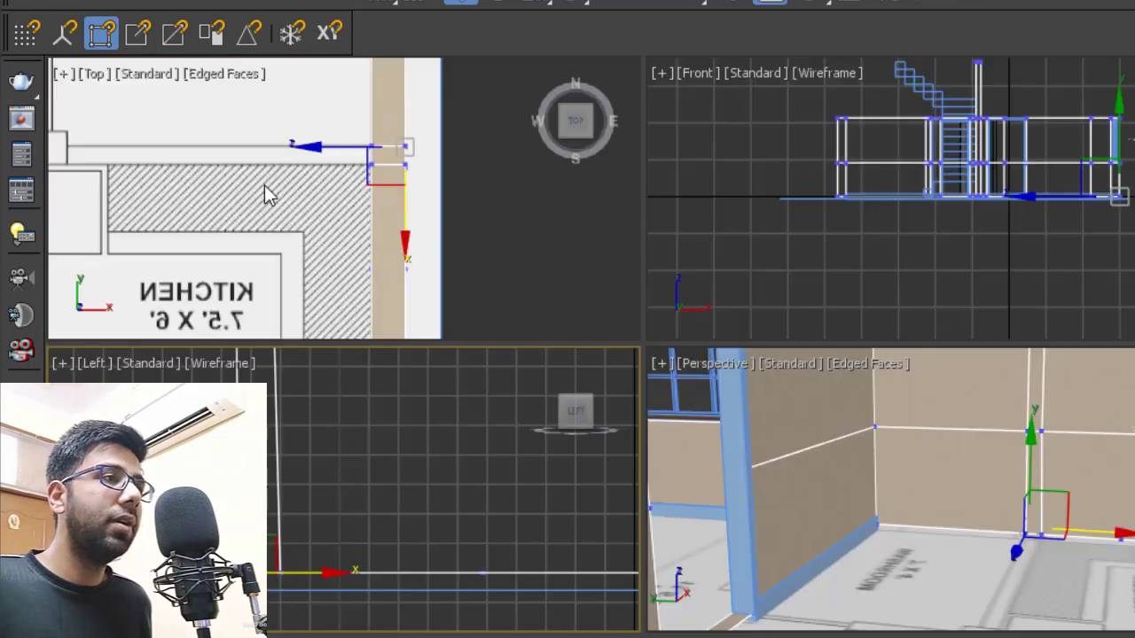
right_click(265, 186)
key(alt+w)
scroll(630, 274, up, 5)
middle_drag(758, 305, 646, 345)
scroll(644, 293, up, 4)
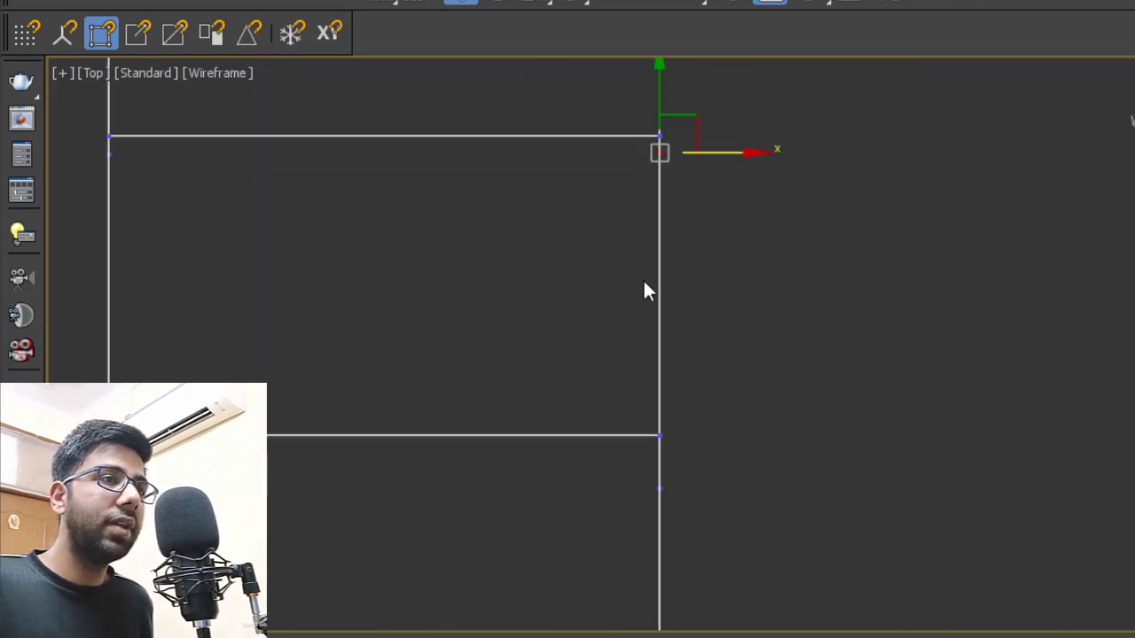
scroll(696, 266, down, 1)
ctrl+drag(254, 200, 451, 109)
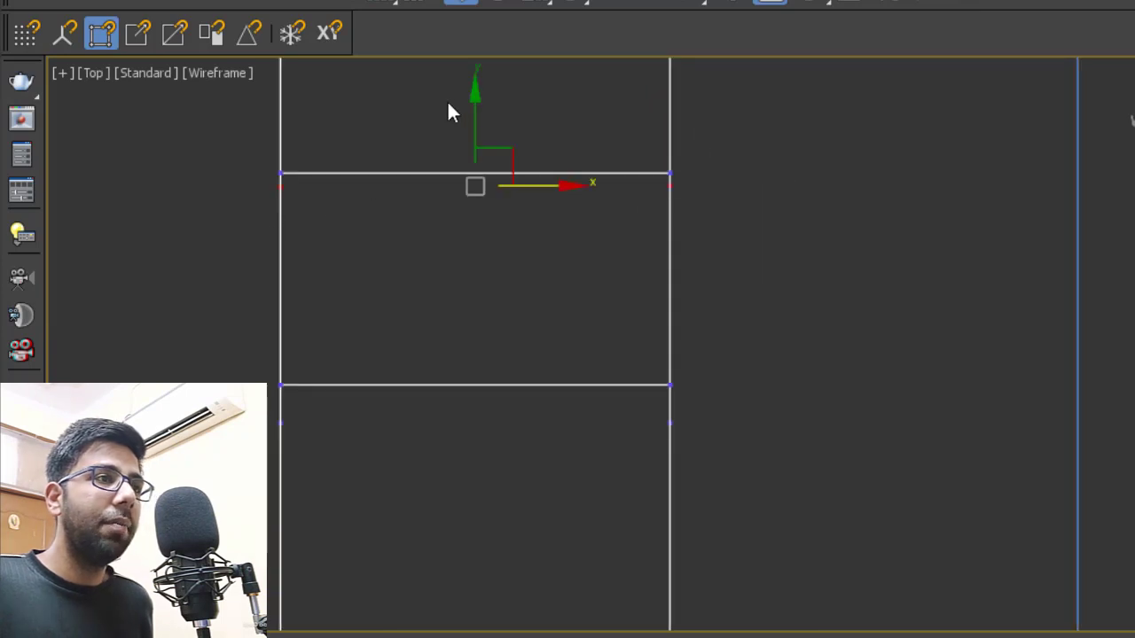
scroll(470, 124, up, 1)
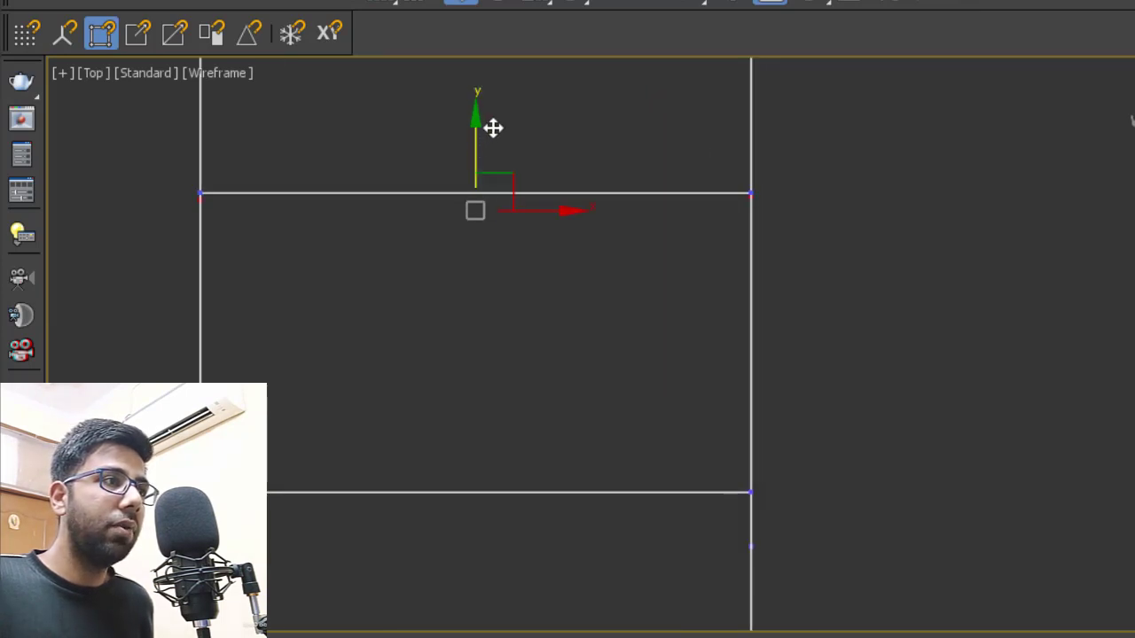
scroll(550, 235, down, 1)
drag(253, 437, 768, 508)
scroll(474, 447, up, 1)
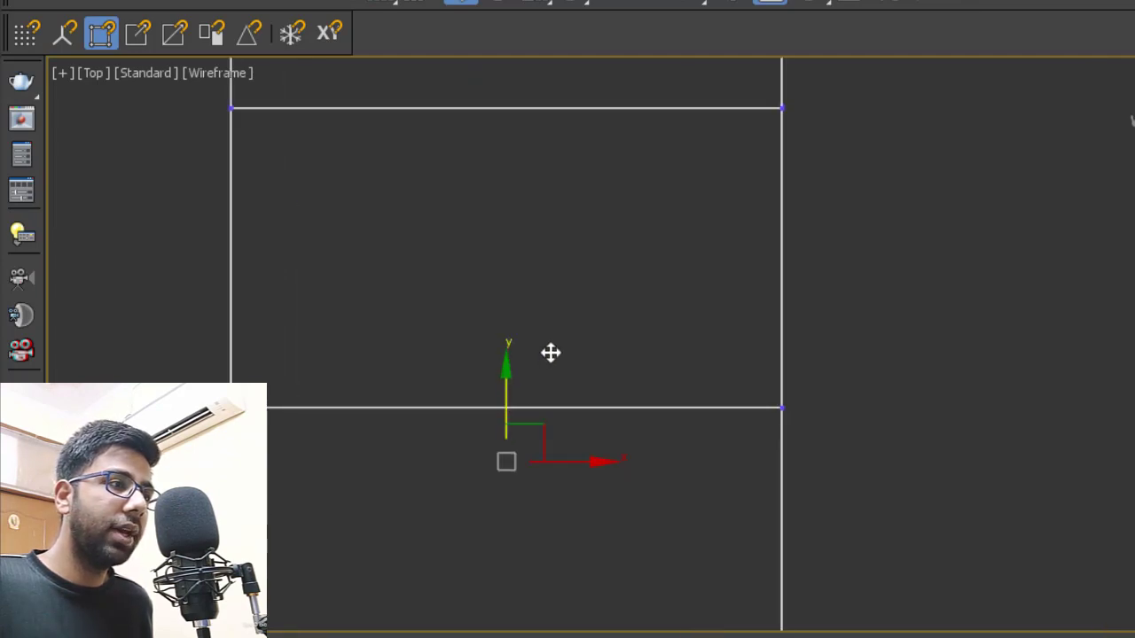
drag(550, 353, 551, 353)
- Extrude the upper and lower polygons between the divisions on the outer wall's inner face by 6.743' to form the washroom–kitchen partition
scroll(451, 303, down, 4)
key(p)
alt+middle_drag(841, 299, 819, 276)
scroll(819, 276, down, 2)
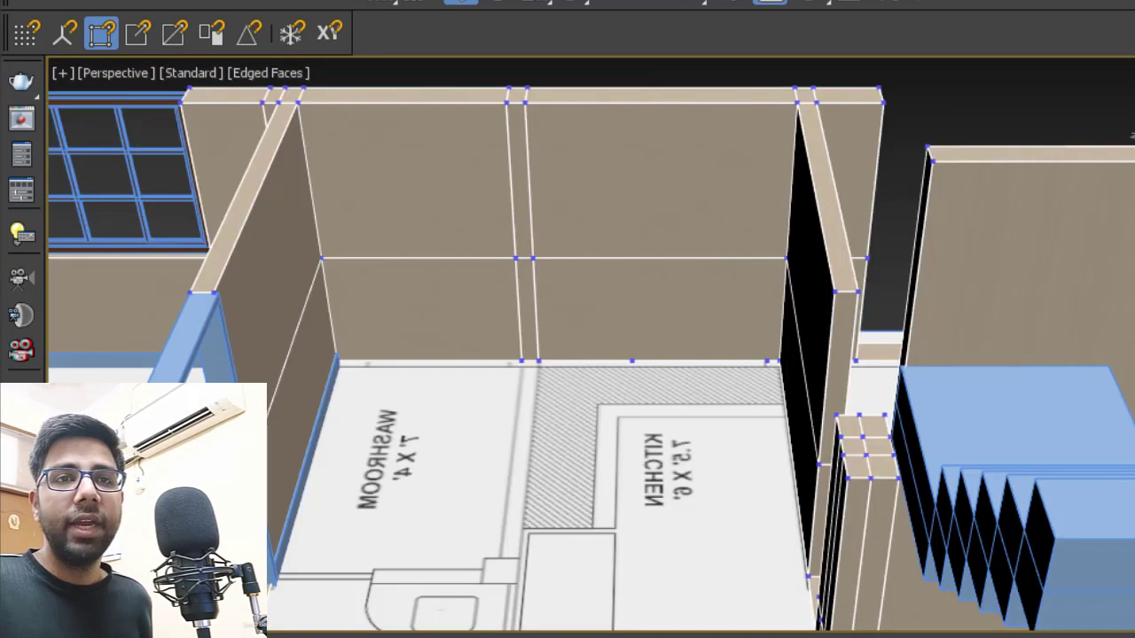
key(4)
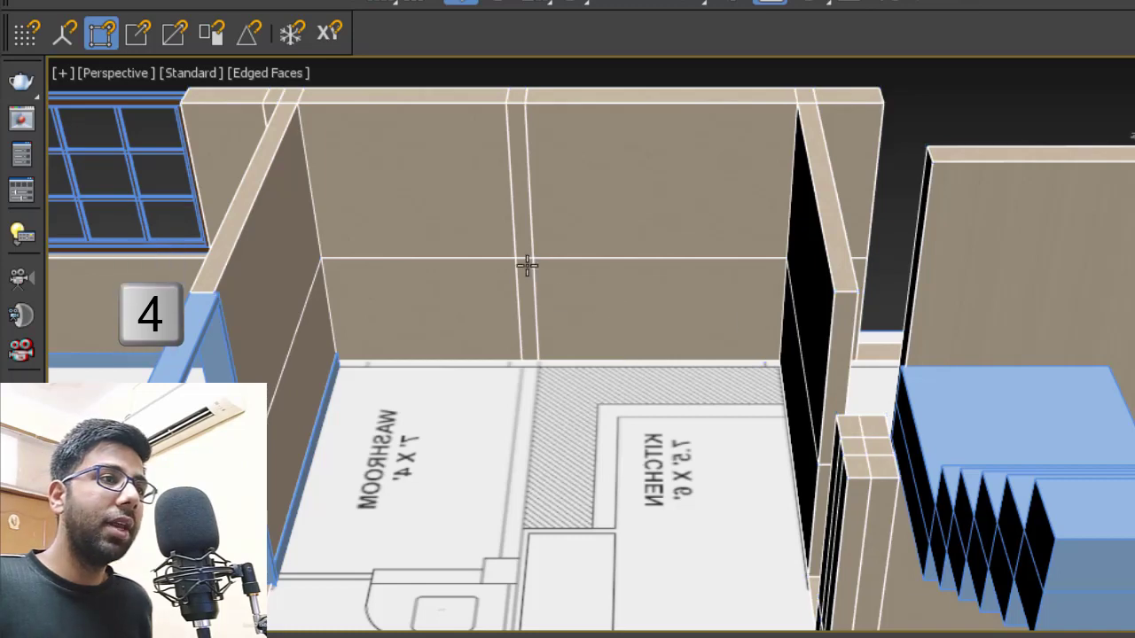
click(527, 268)
ctrl+click(529, 215)
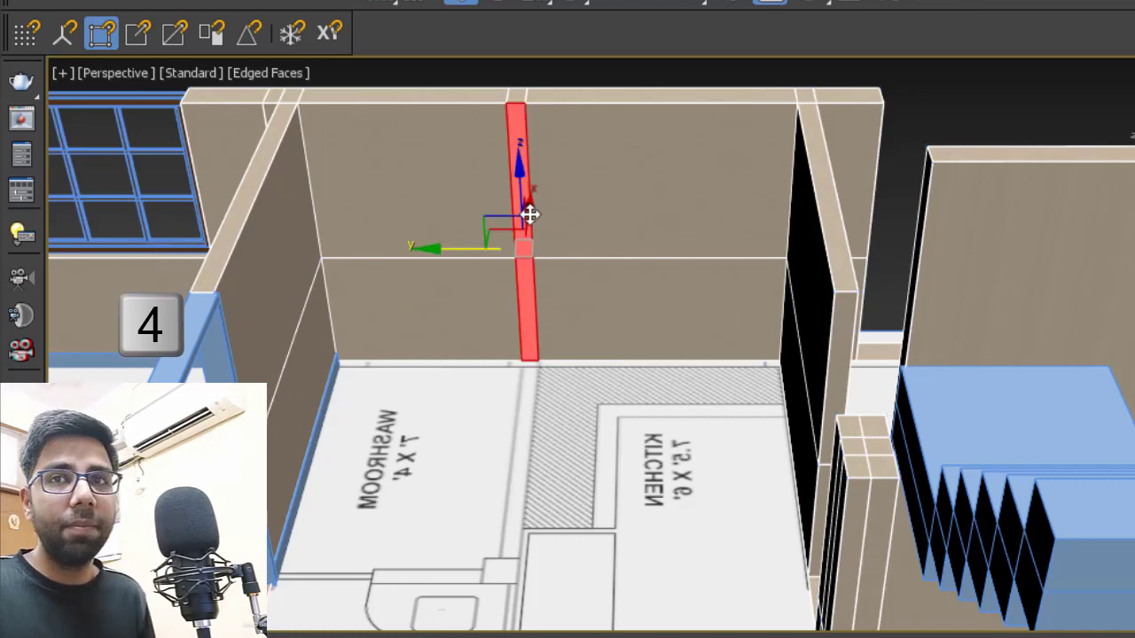
alt+middle_drag(527, 213, 464, 320)
right_click(464, 320)
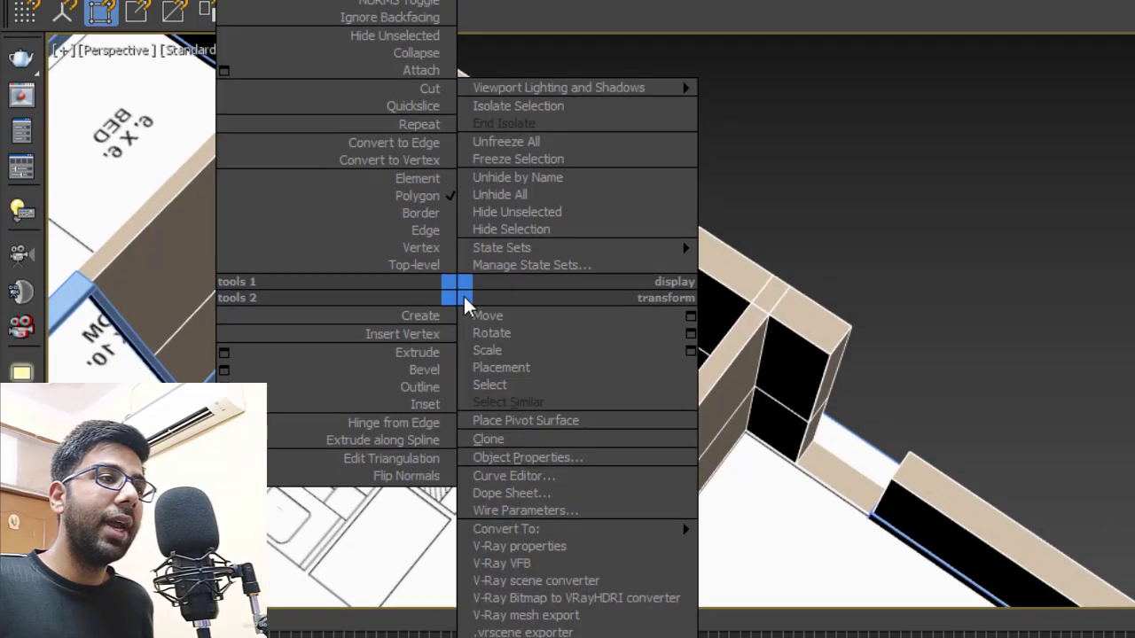
click(226, 353)
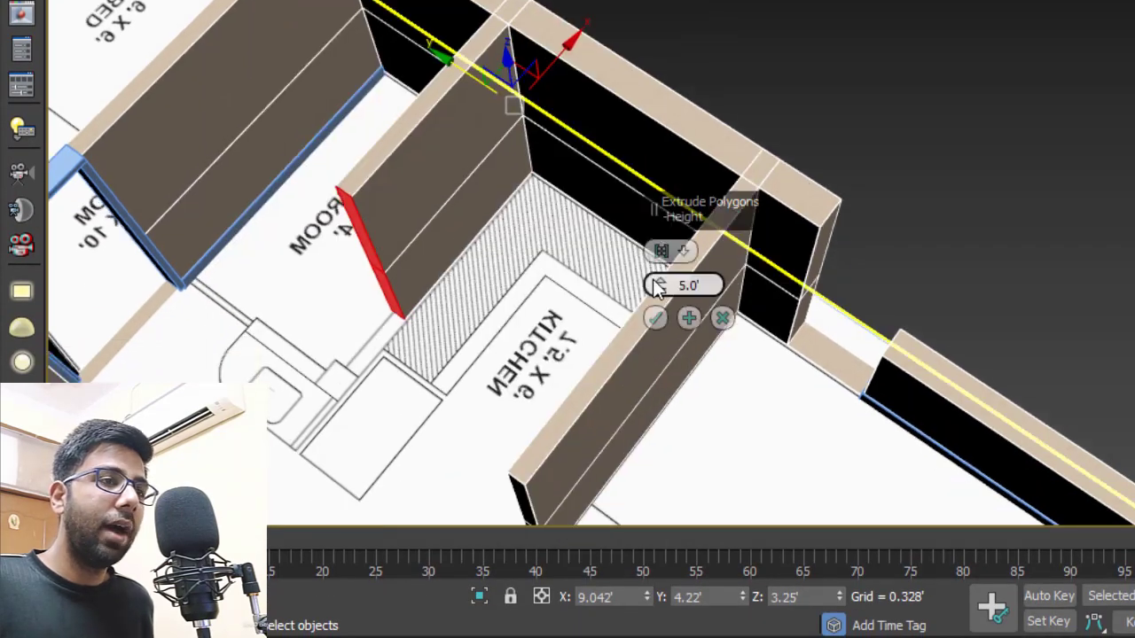
mouse_move(657, 285)
mouse_down()
mouse_move(684, 45)
mouse_move(660, 284)
mouse_move(660, 263)
mouse_up()
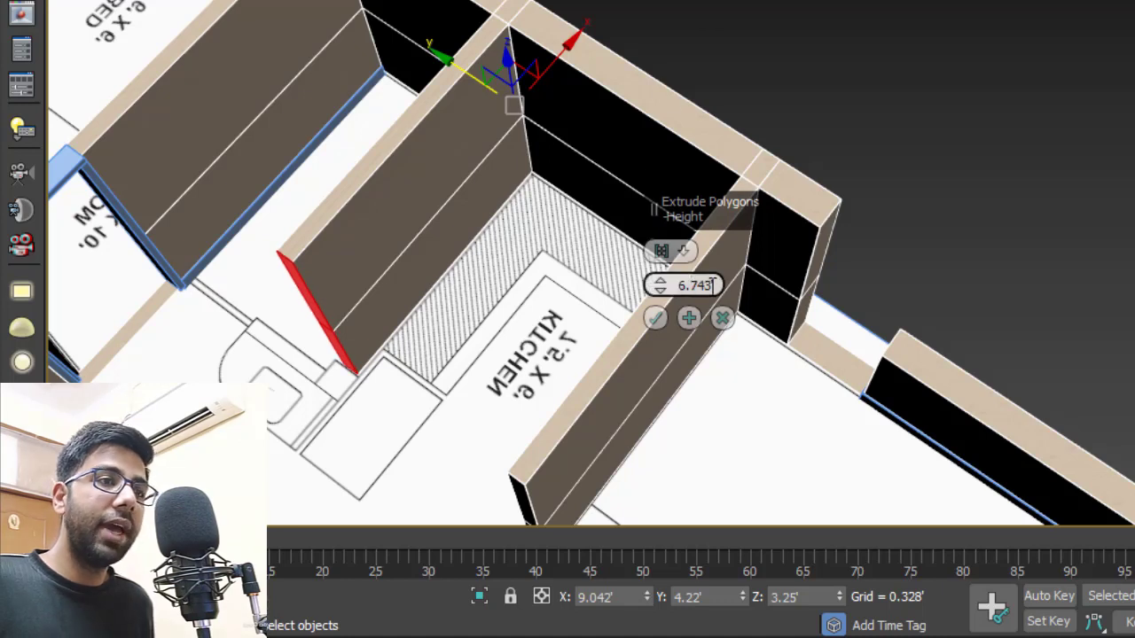
click(656, 318)
- Extrude the partition's end face a further 0.773' to the far edge of the small corner block on the plan
middle_drag(352, 337, 547, 266)
scroll(548, 266, up, 5)
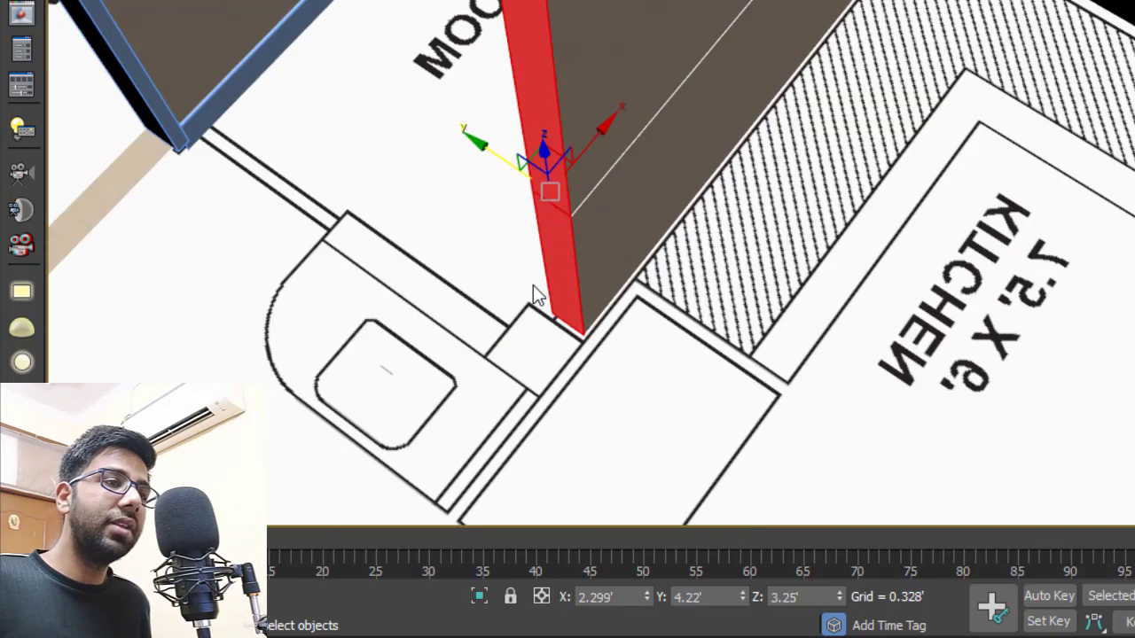
key(alt+w)
key(alt+w)
key(F3)
scroll(532, 159, down, 10)
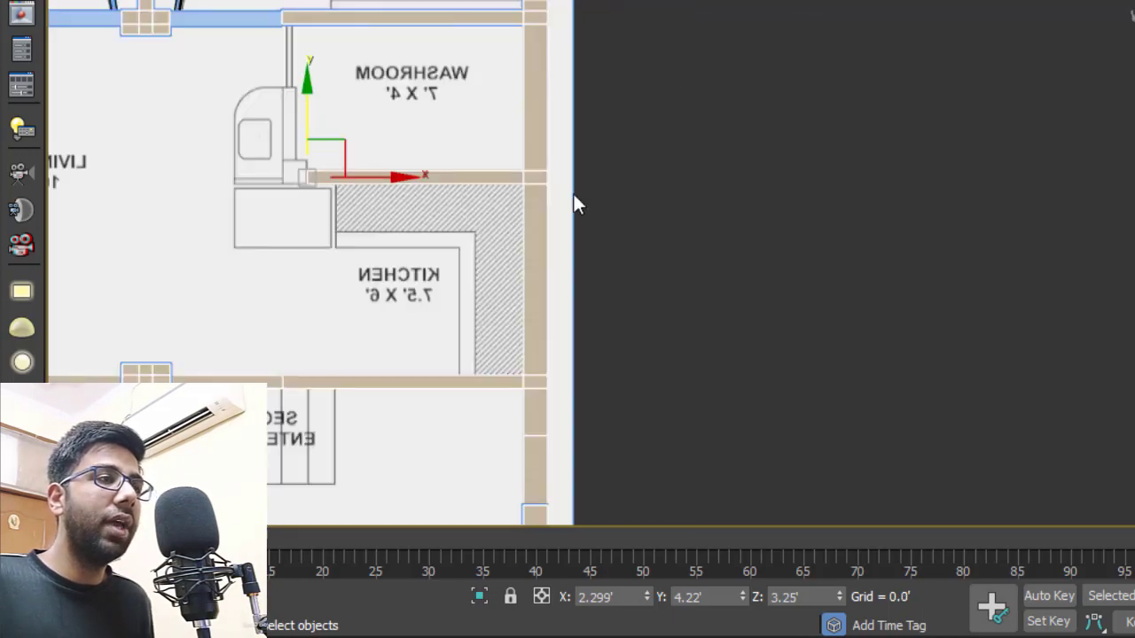
scroll(636, 222, up, 8)
scroll(505, 279, up, 6)
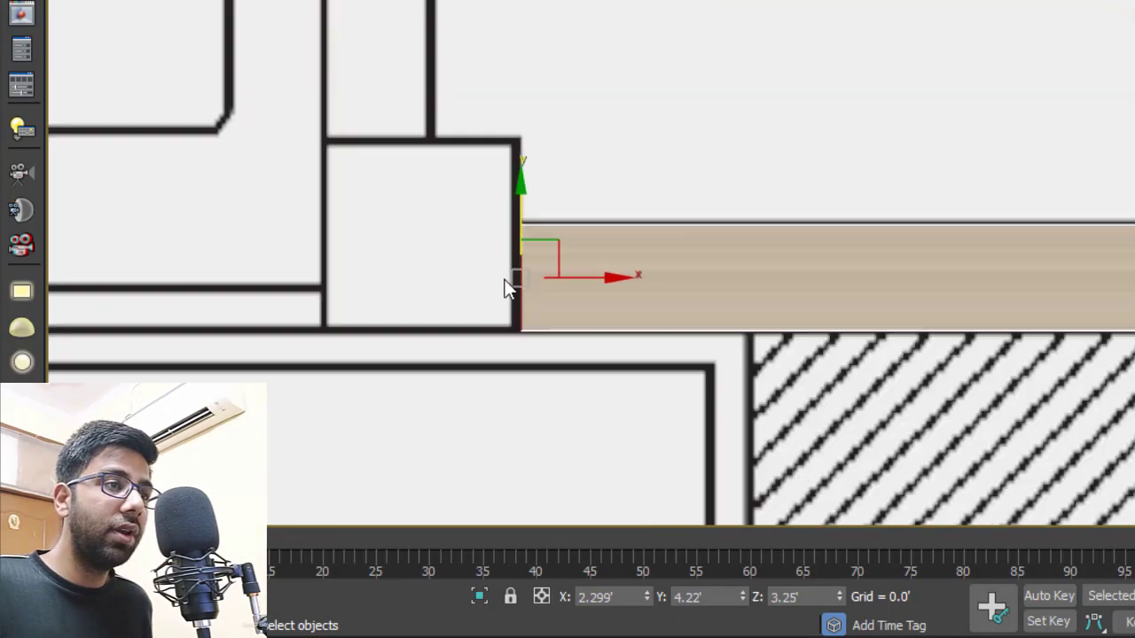
mouse_move(594, 258)
mouse_down()
mouse_move(579, 262)
mouse_move(600, 264)
mouse_up()
scroll(673, 202, down, 3)
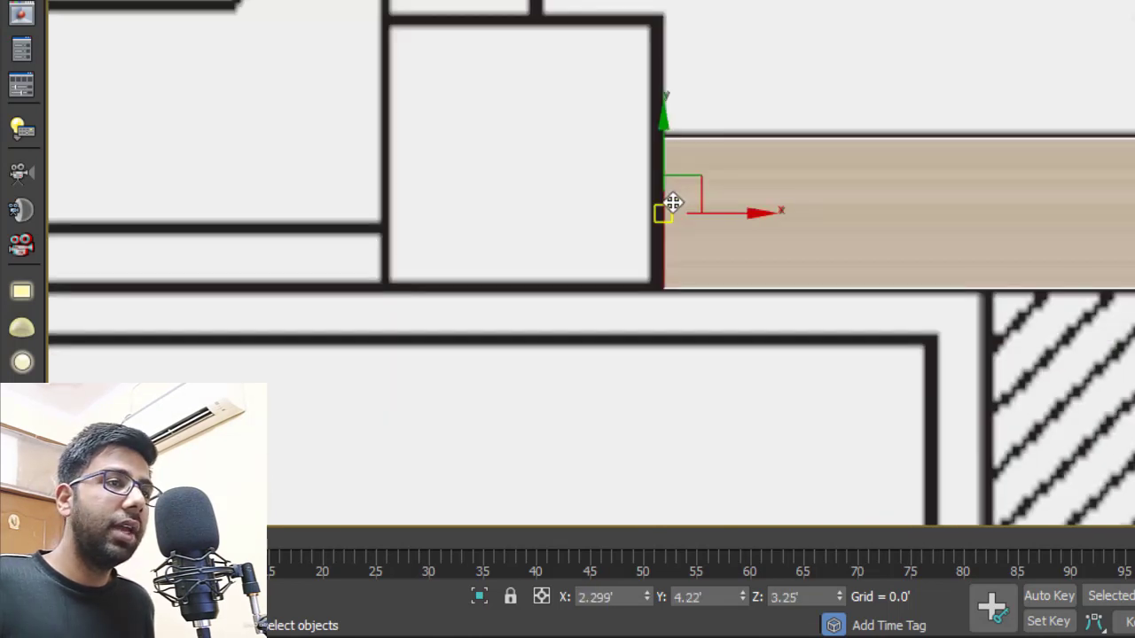
right_click(666, 195)
click(433, 258)
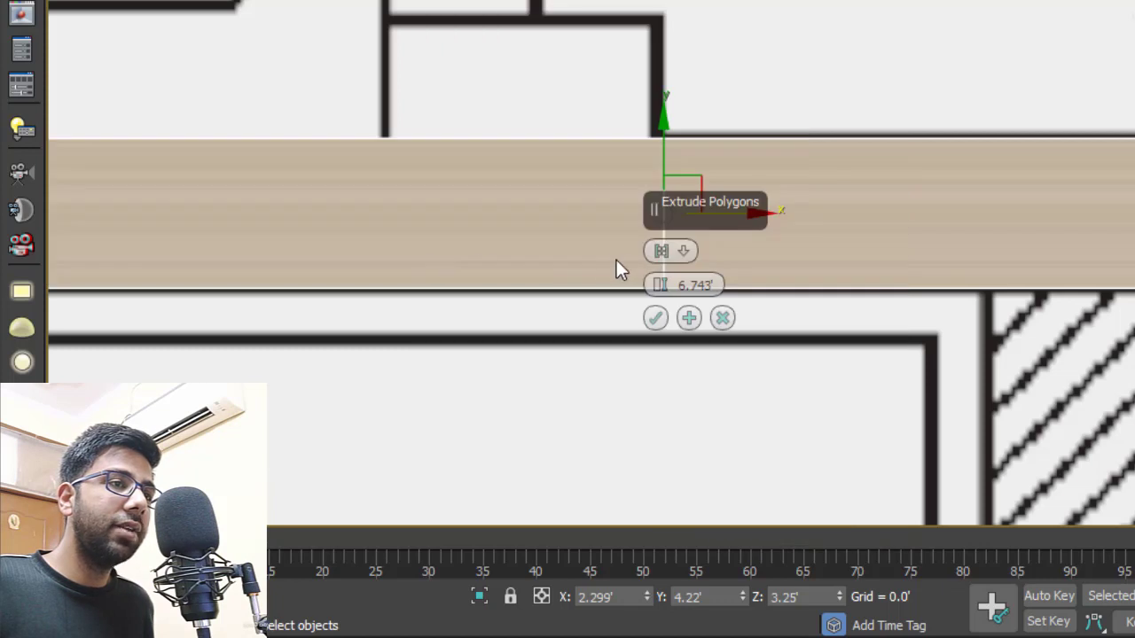
drag(660, 285, 710, 634)
click(656, 318)
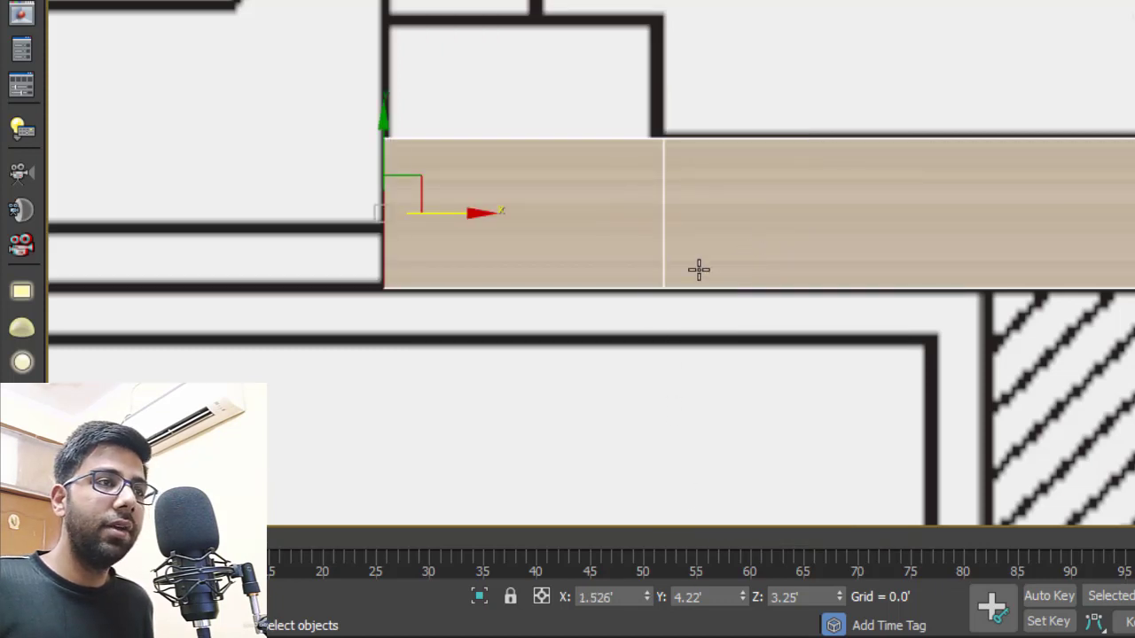
- Extrude the two washroom-side polygons of the partition's end section by 0.341' to match the corner block on the plan
key(p)
click(487, 255)
ctrl+click(481, 310)
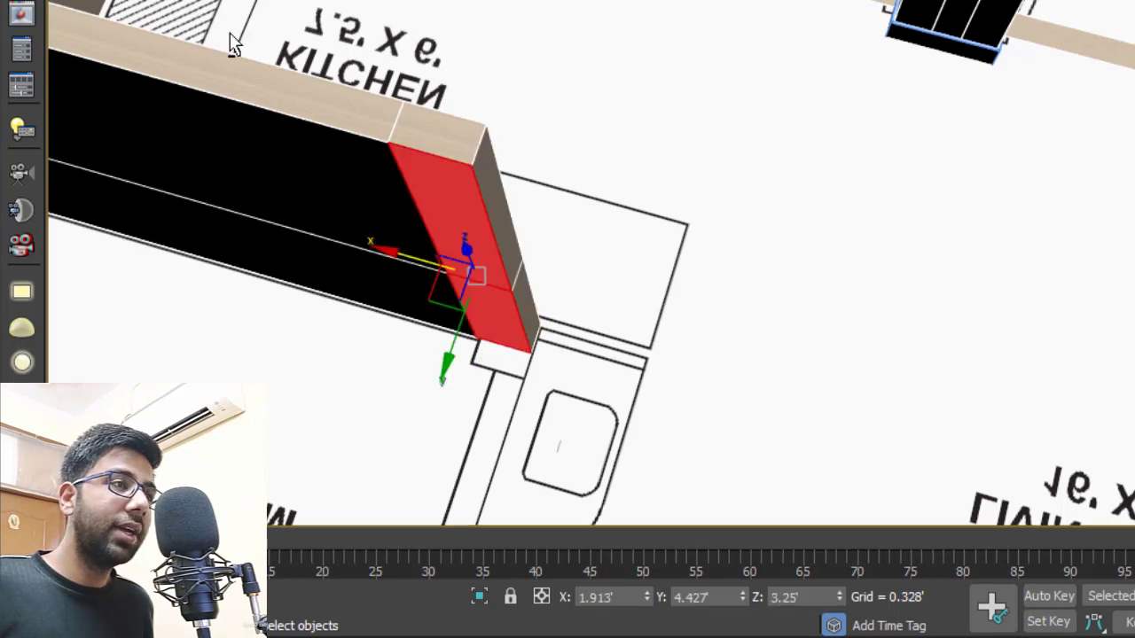
right_click(553, 228)
click(361, 296)
key(t)
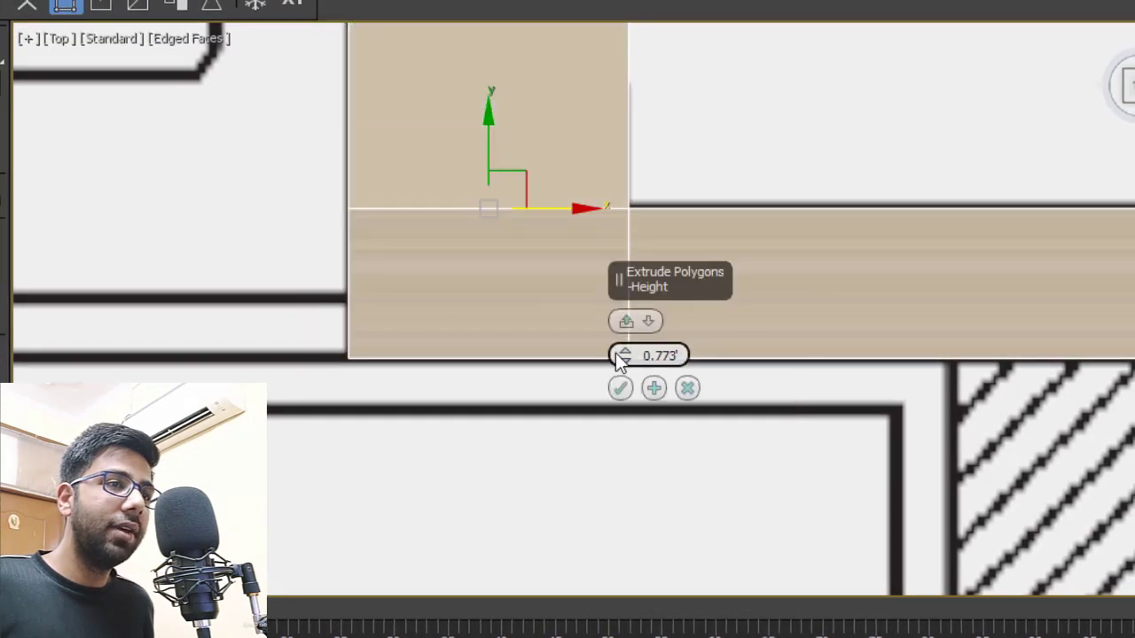
drag(619, 356, 661, 520)
click(620, 388)
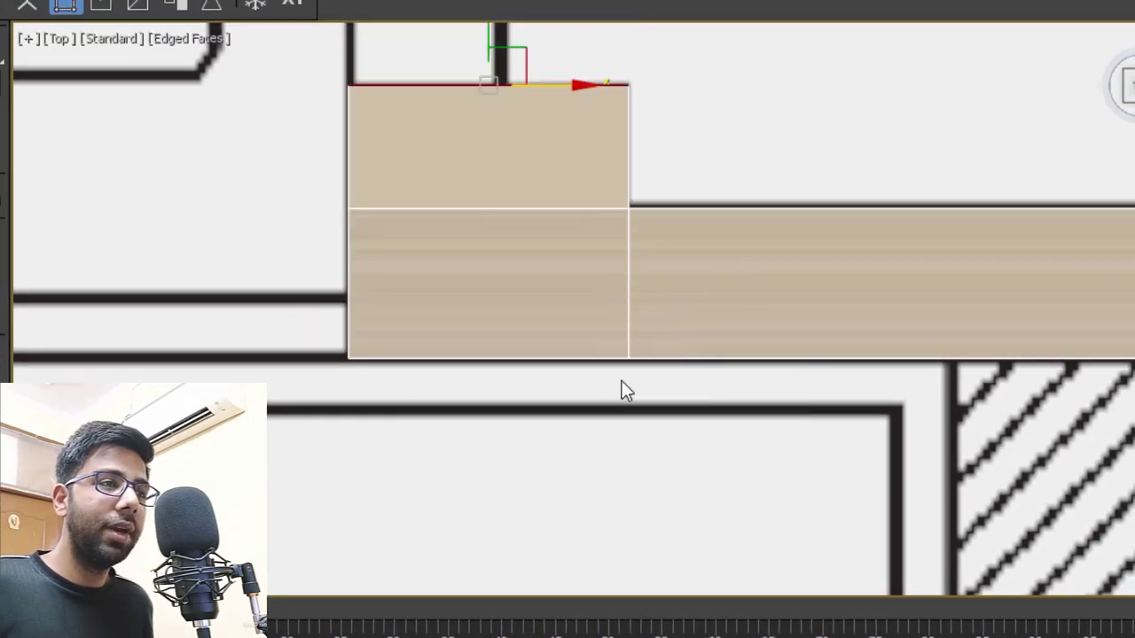
- Connect the corner block's crosswise edges with 1 segment, pinch 0 and slide 0, splitting the block down its middle
scroll(292, 390, down, 5)
scroll(292, 391, up, 3)
middle_drag(292, 390, 380, 381)
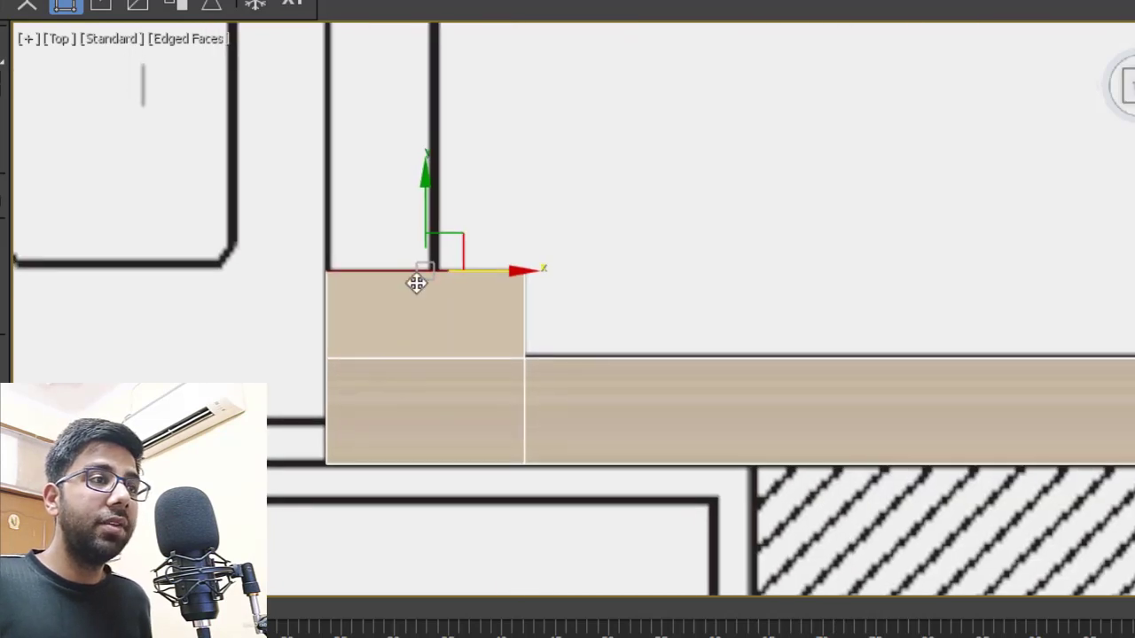
click(392, 229)
drag(393, 228, 414, 544)
right_click(447, 374)
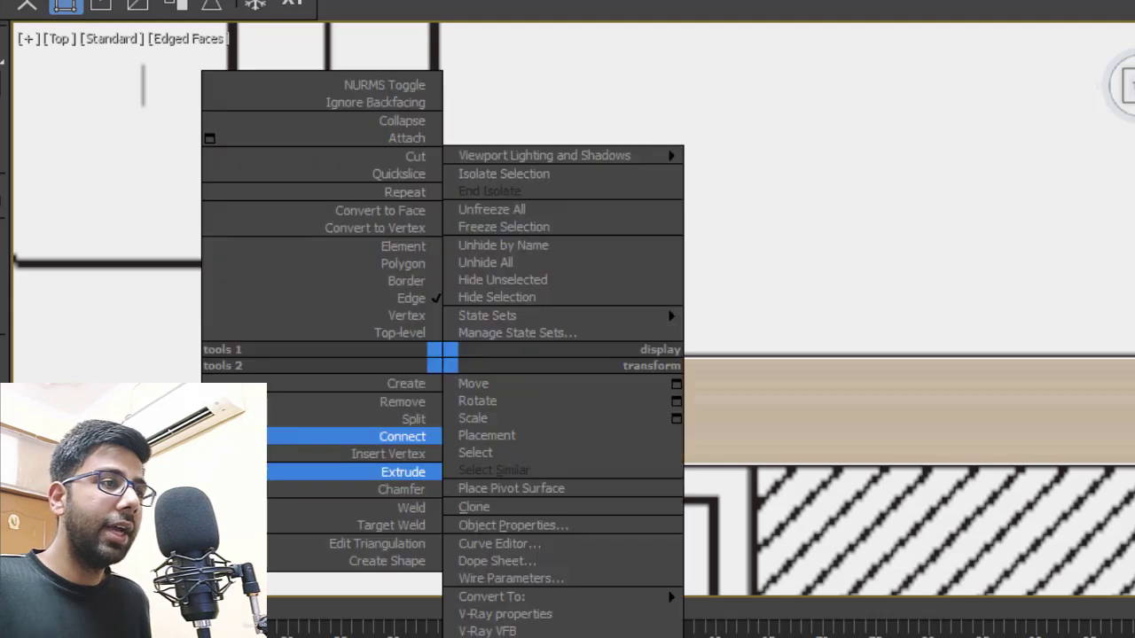
click(439, 435)
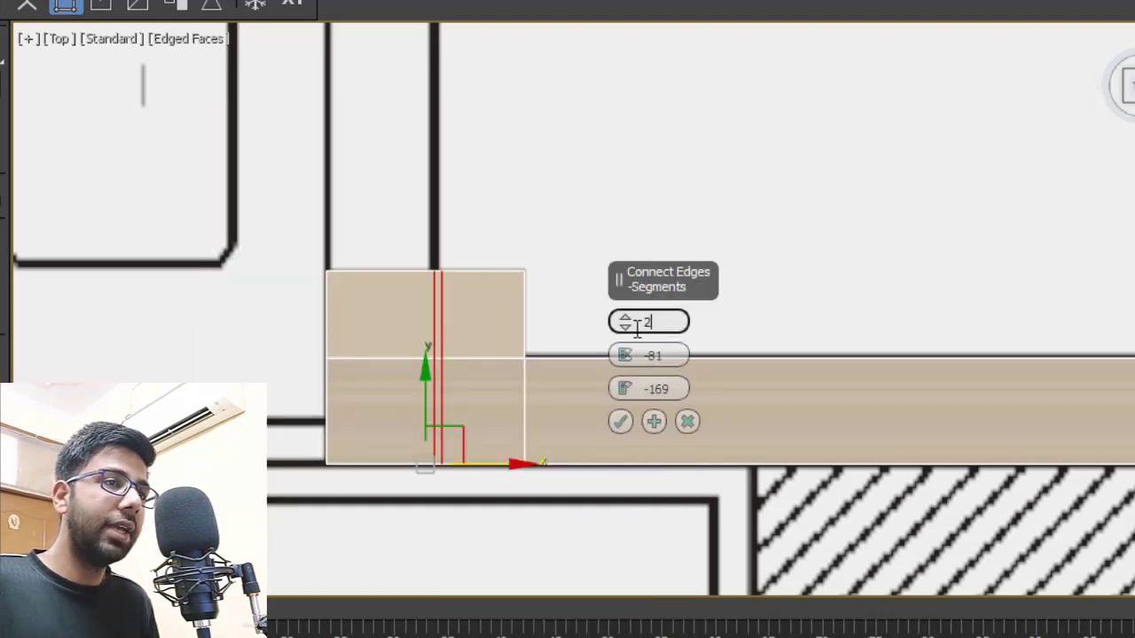
text(1)
click(635, 357)
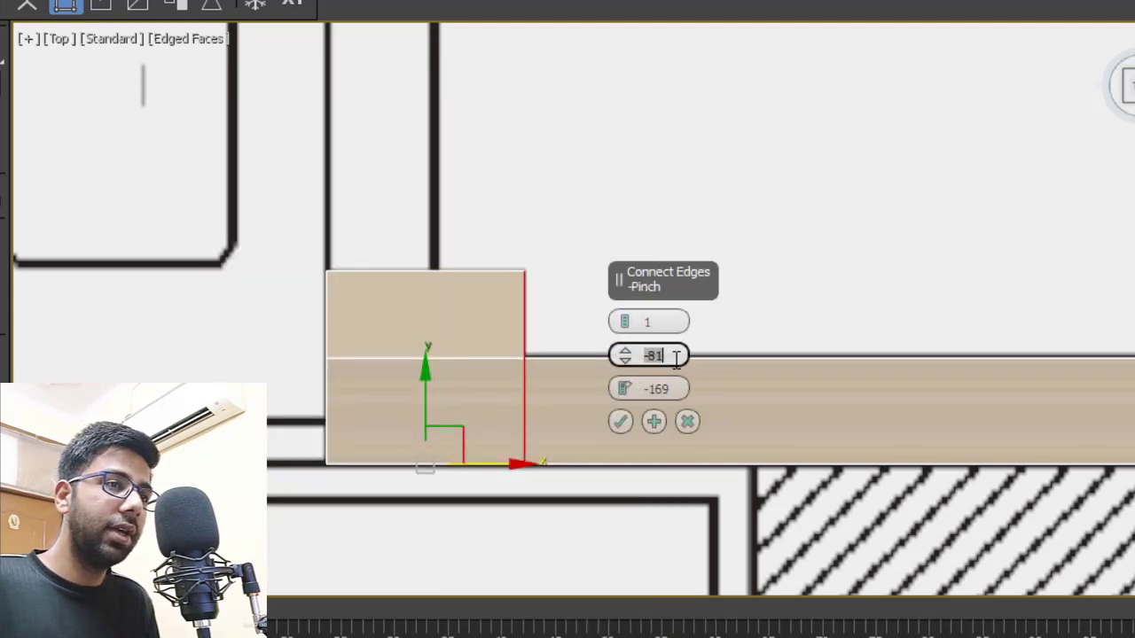
text(0)
click(671, 399)
text(0)
click(624, 422)
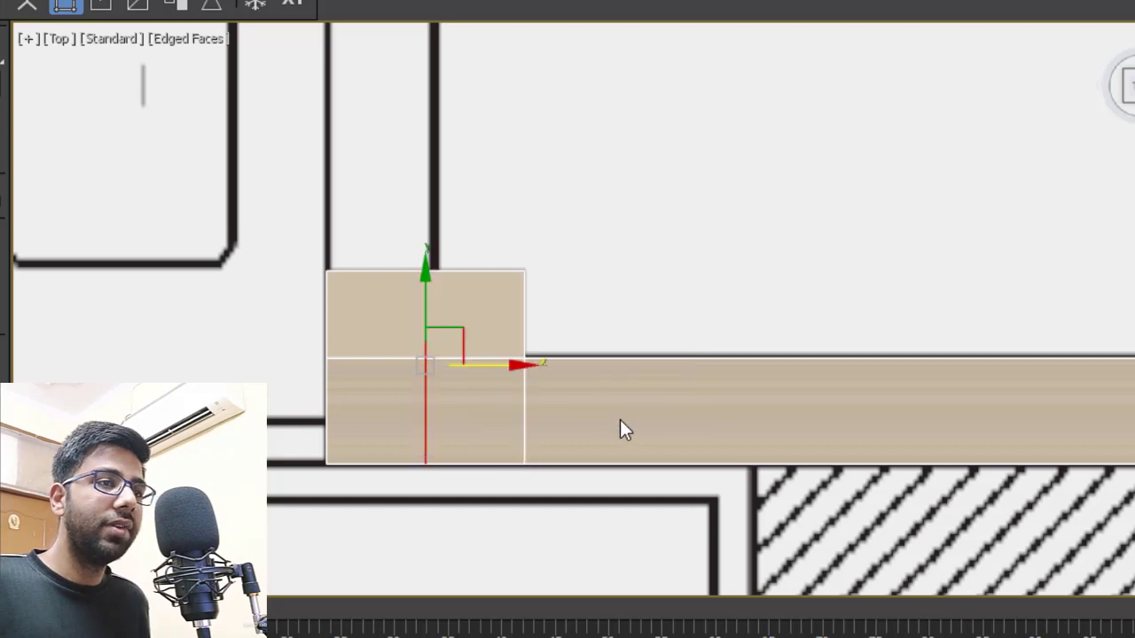
- Extrude the basin-side upper and lower polygons of the corner block to the far end of the basin counter on the plan
scroll(443, 379, down, 2)
key(p)
key(4)
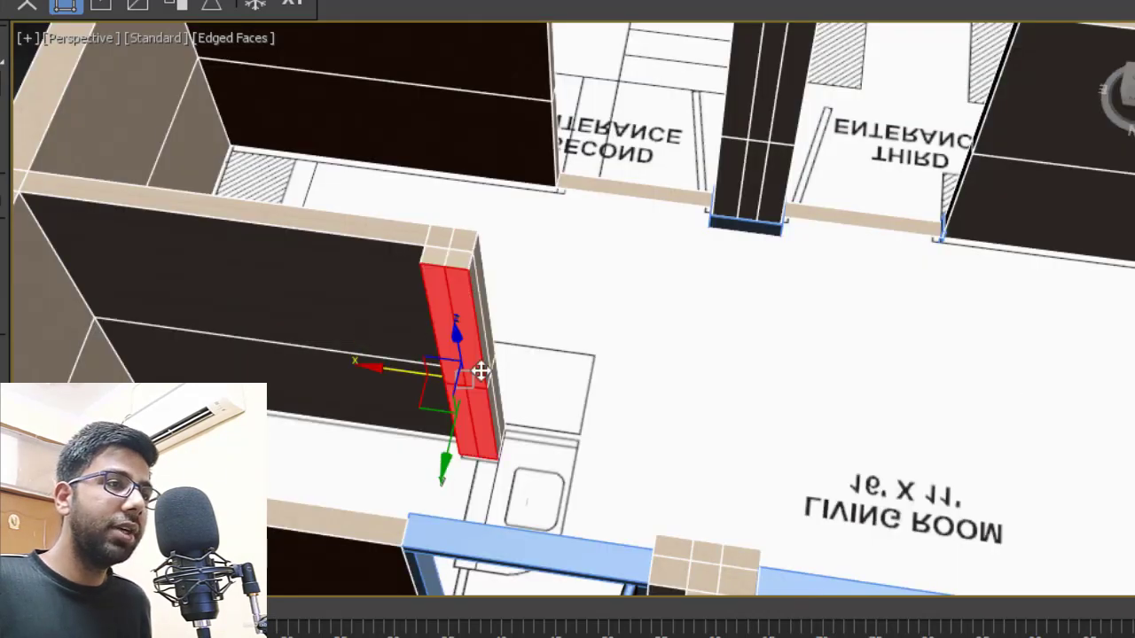
click(470, 355)
ctrl+click(491, 405)
key(t)
scroll(479, 417, down, 2)
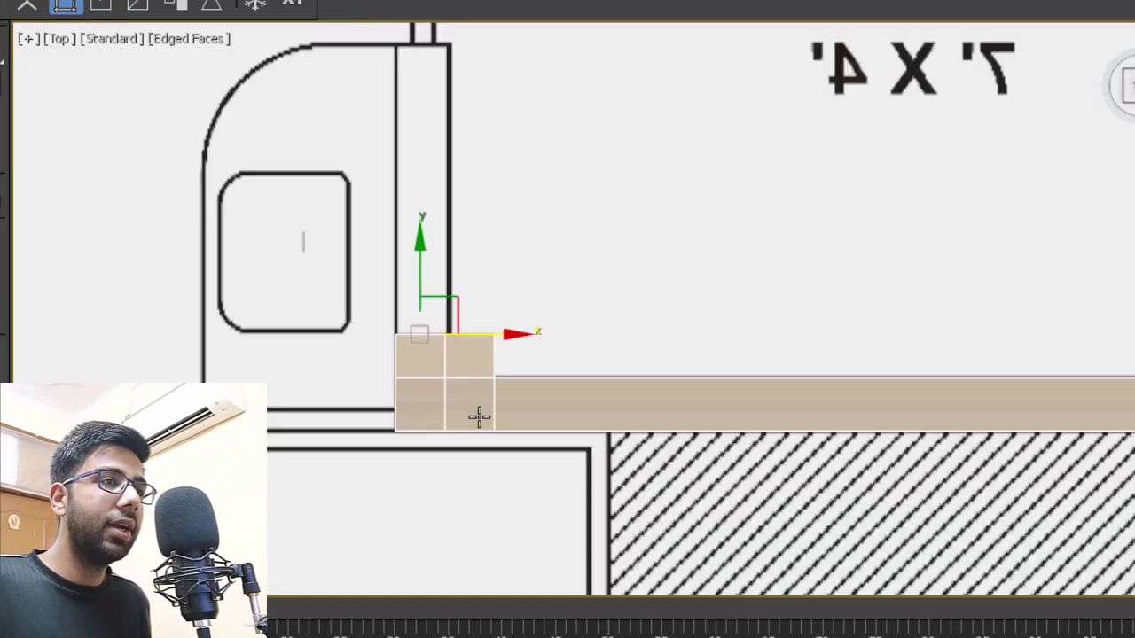
scroll(479, 416, down, 3)
scroll(489, 337, up, 2)
scroll(500, 372, up, 1)
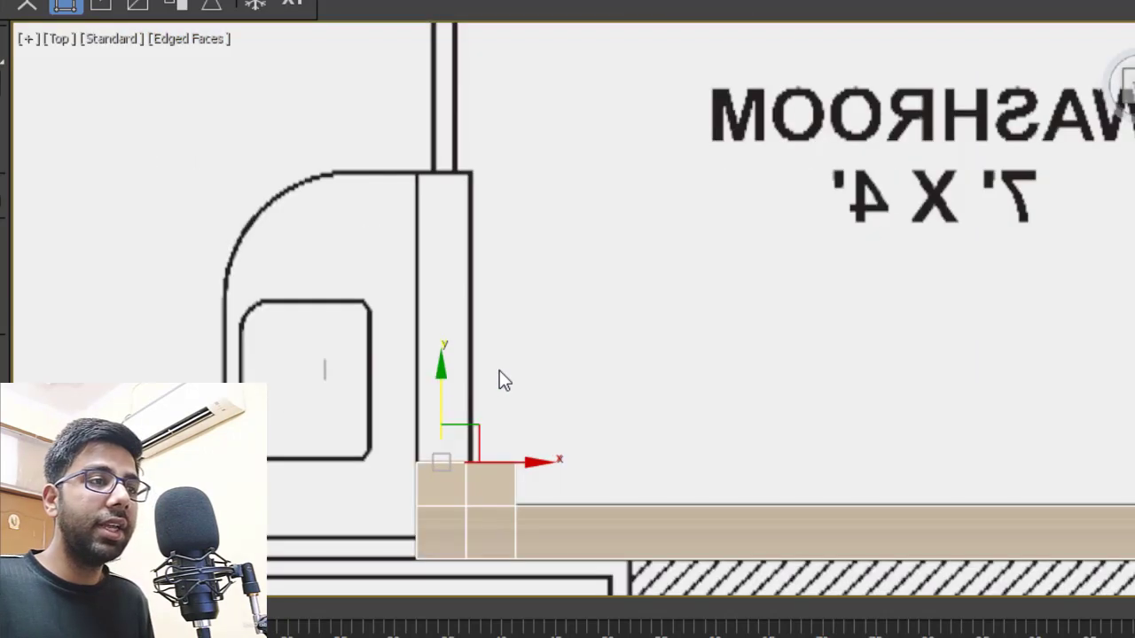
right_click(500, 373)
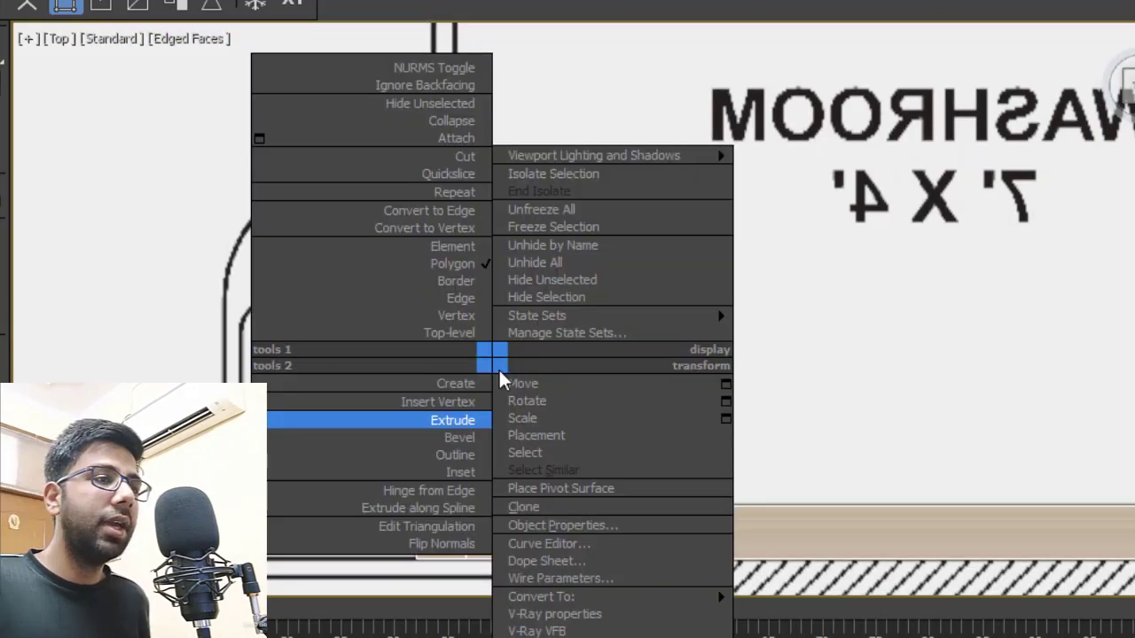
click(268, 424)
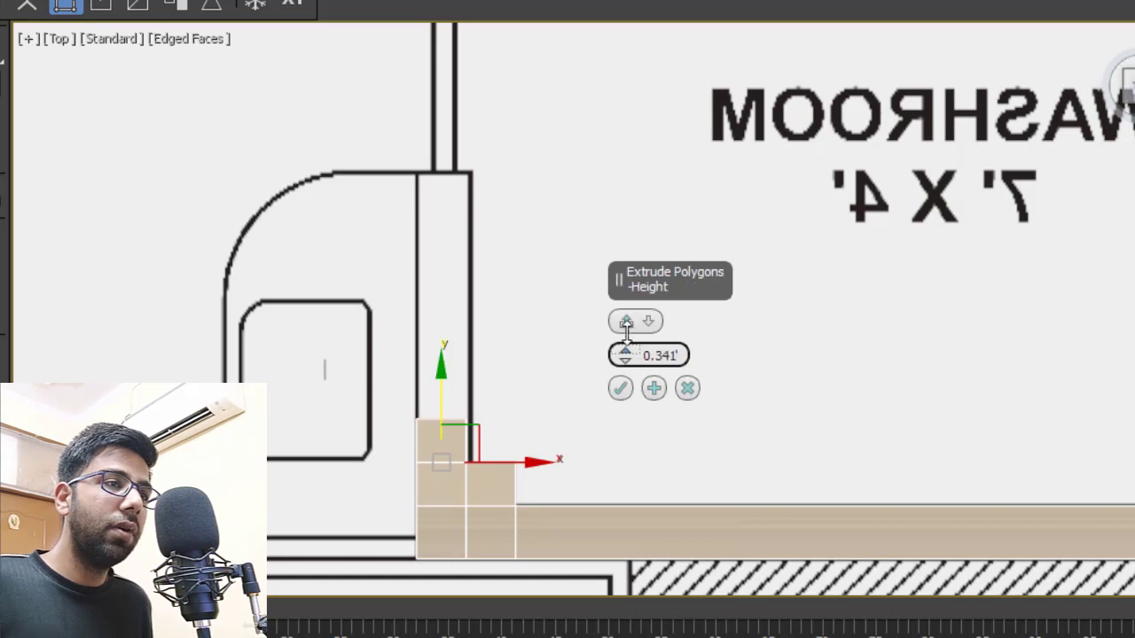
drag(626, 355, 659, 104)
click(623, 387)
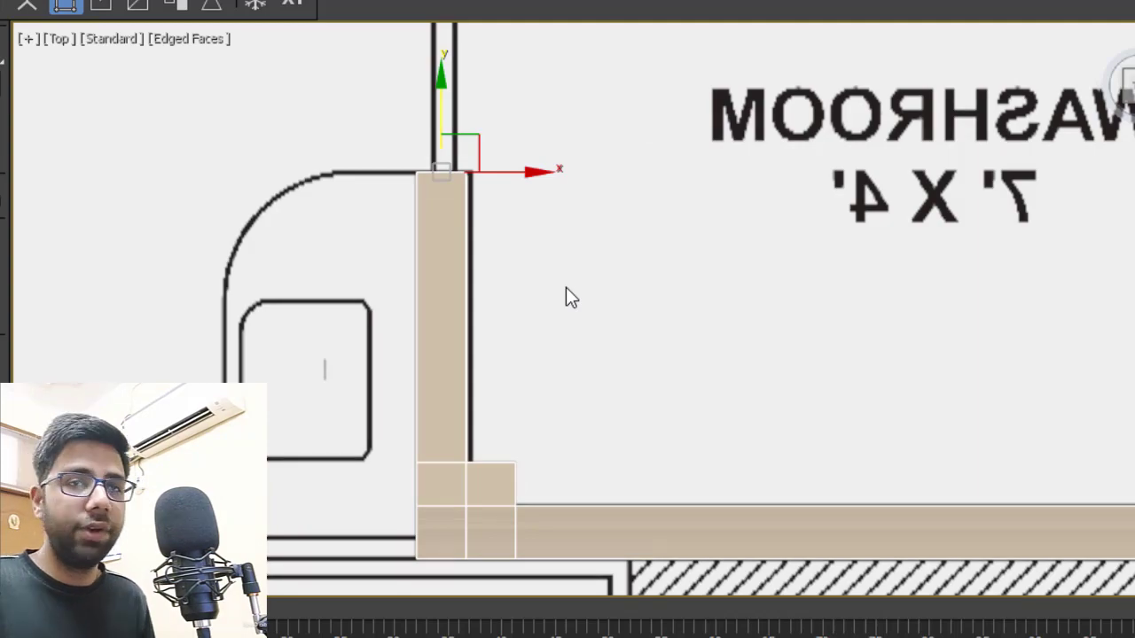
- Examine the new partition, corner block and basin wall from several sides in perspective
key(alt+w)
right_click(753, 362)
key(alt+w)
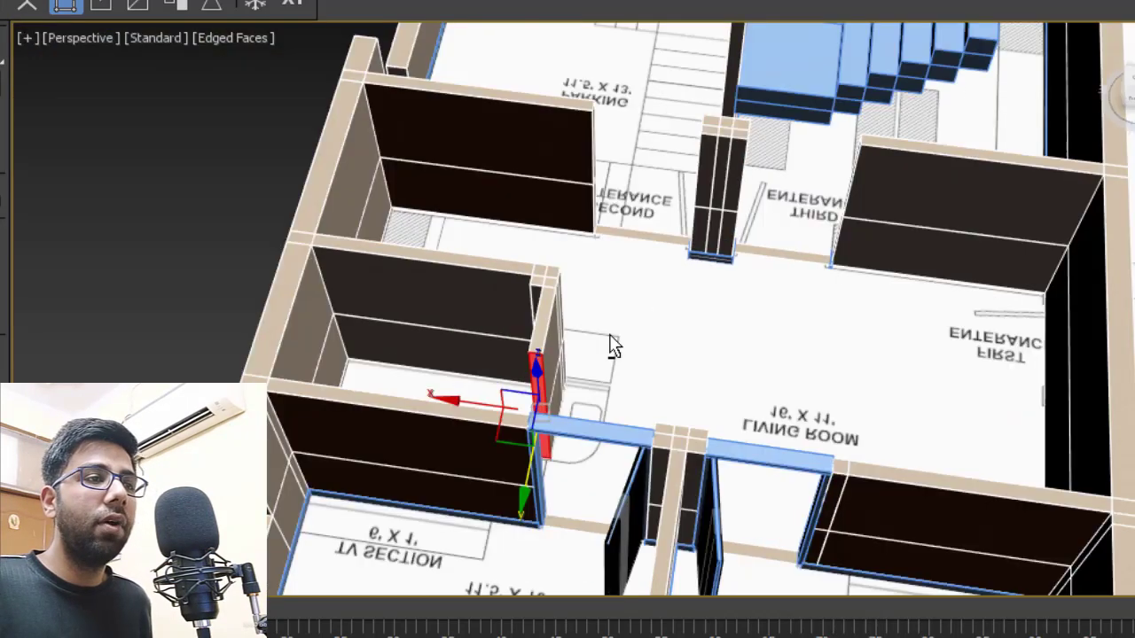
alt+middle_drag(610, 346, 355, 233)
mouse_move(517, 387)
alt+middle_down()
mouse_move(498, 451)
mouse_move(504, 383)
alt+middle_up()
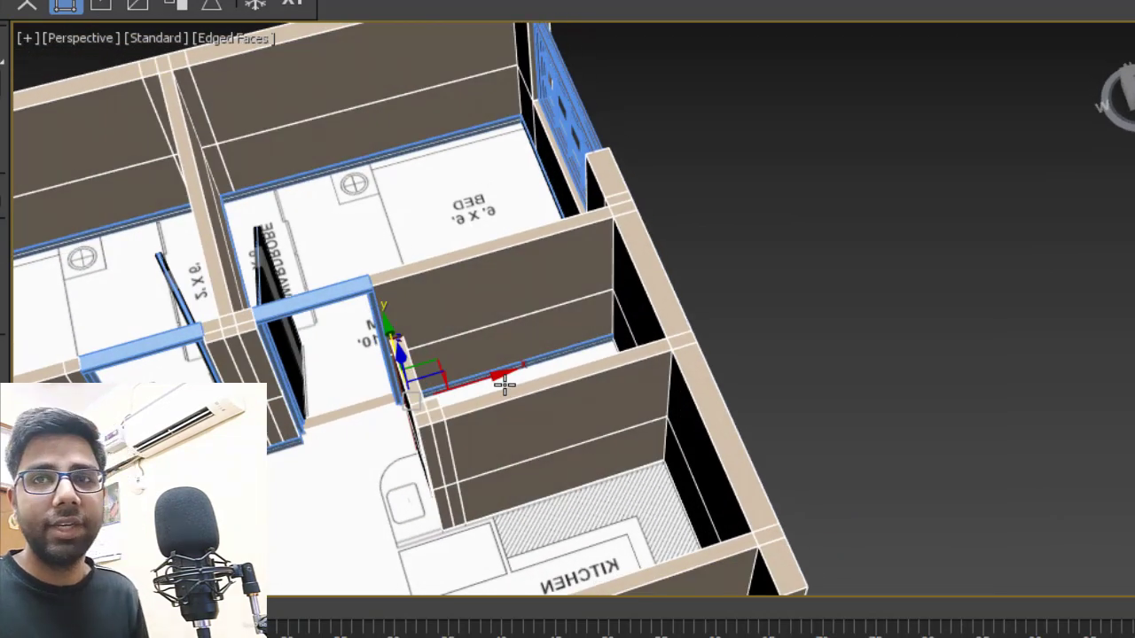
- Deselect the wall model and examine the kitchen's hatched counter area on the plan in perspective
alt+middle_drag(652, 346, 403, 363)
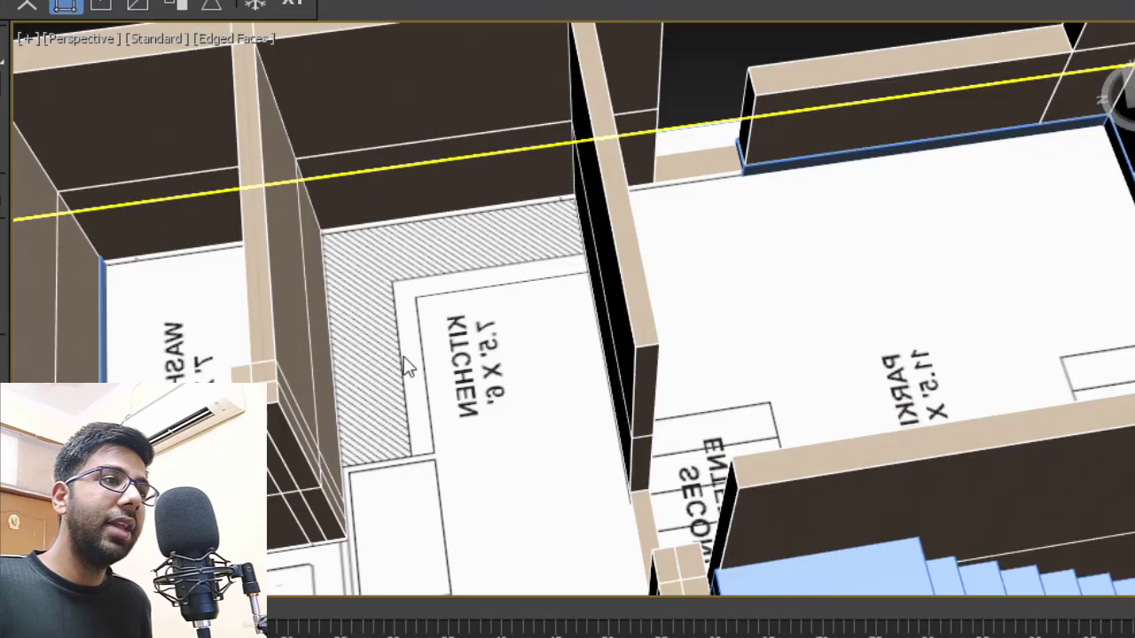
alt+middle_drag(424, 406, 448, 390)
scroll(435, 399, up, 3)
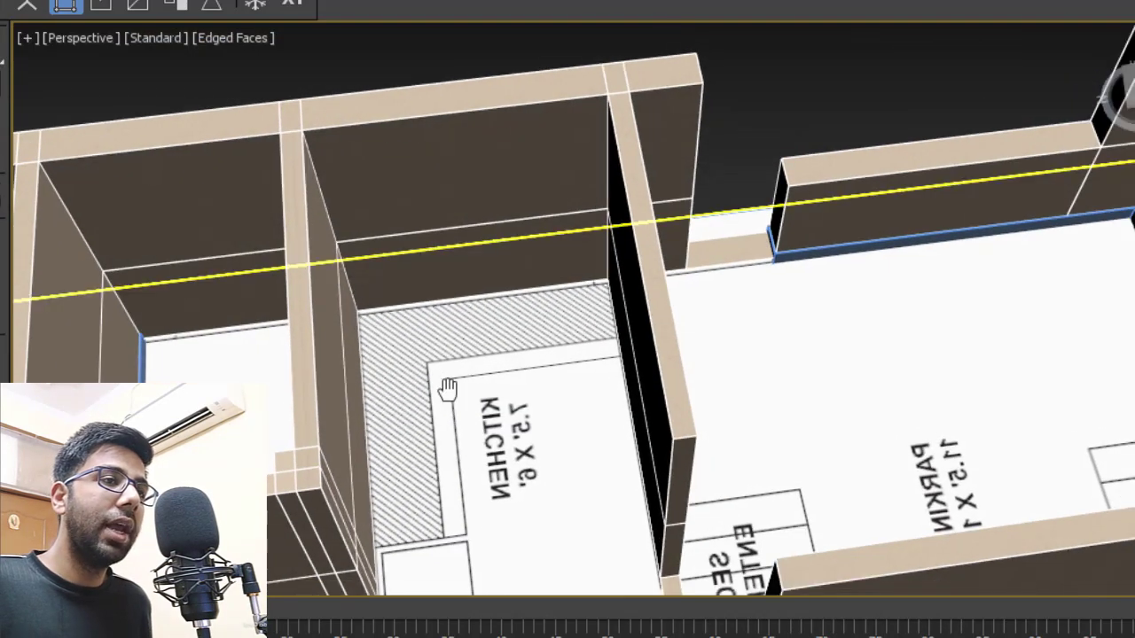
click(462, 390)
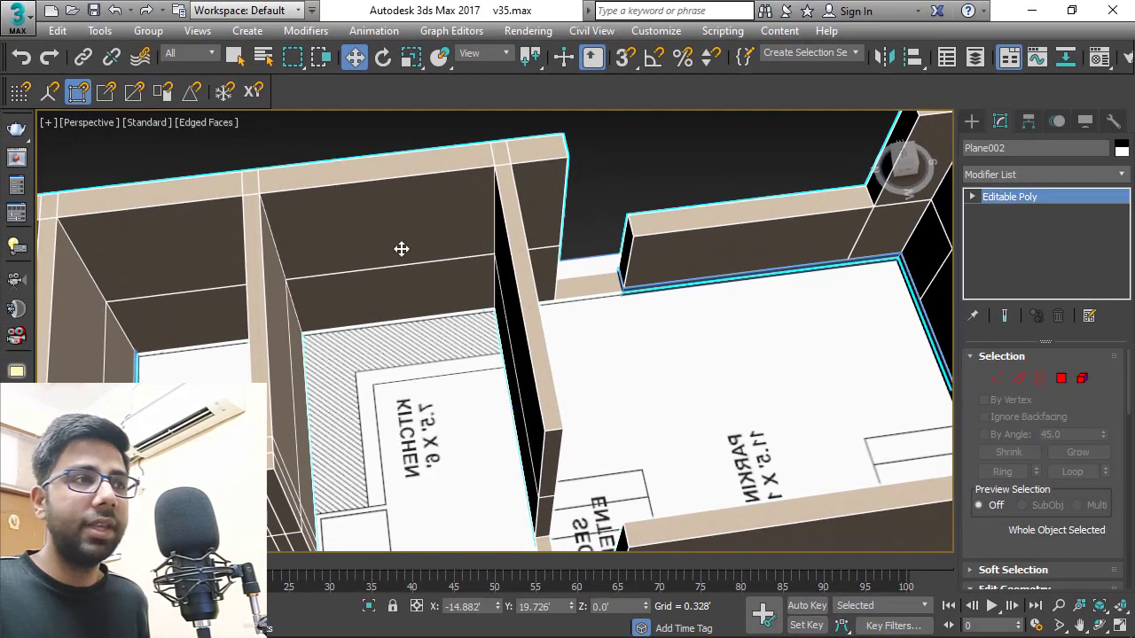
scroll(401, 249, down, 5)
click(340, 255)
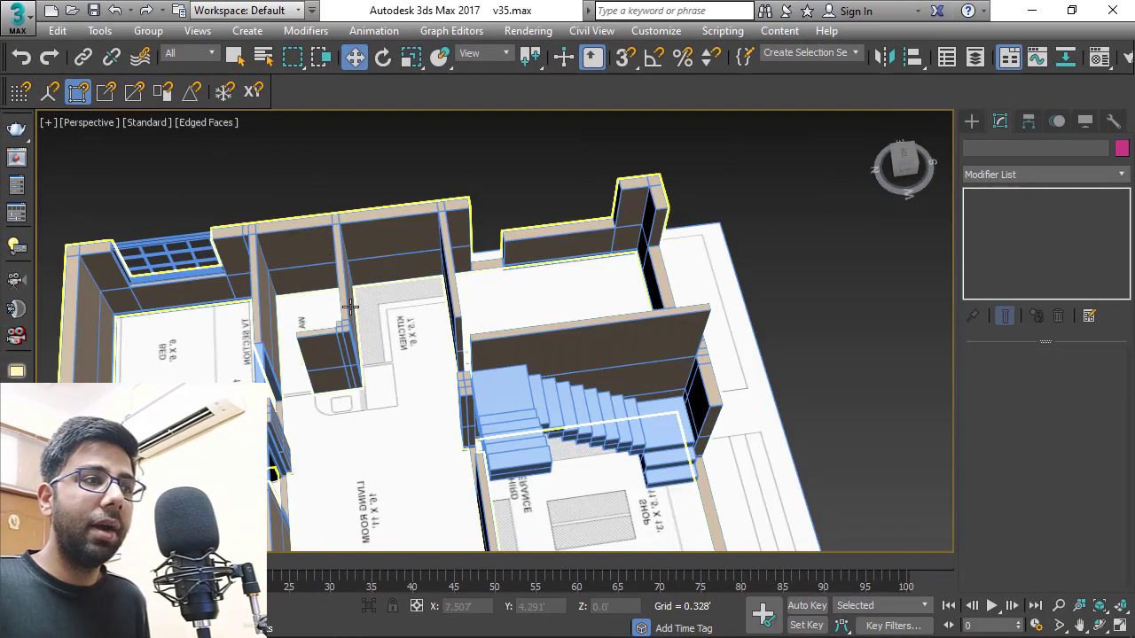
alt+middle_drag(347, 310, 475, 195)
scroll(350, 297, up, 4)
scroll(533, 331, up, 8)
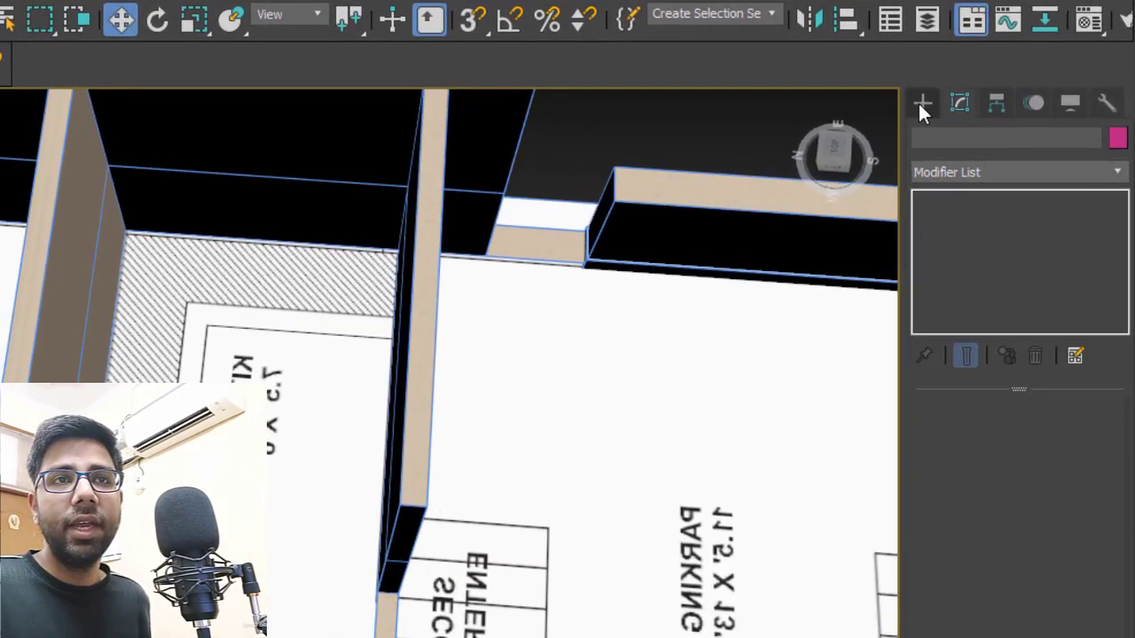
- Draw a box over the whole kitchen between its inner wall corners, about 5.97' long, 7.5' wide and 4.3' high
click(947, 112)
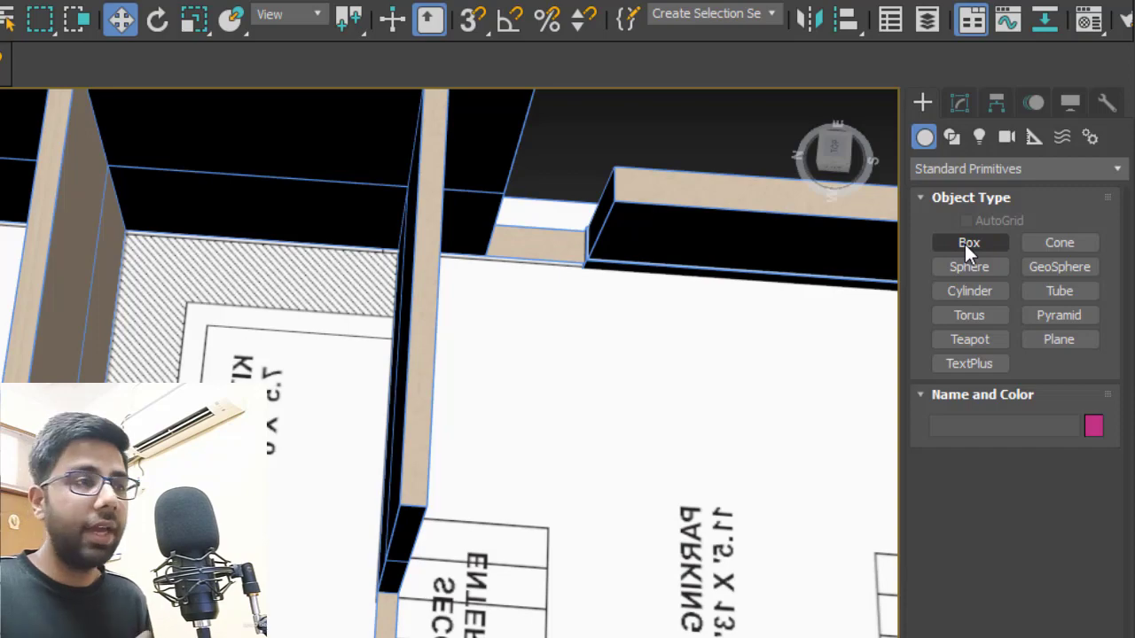
click(969, 243)
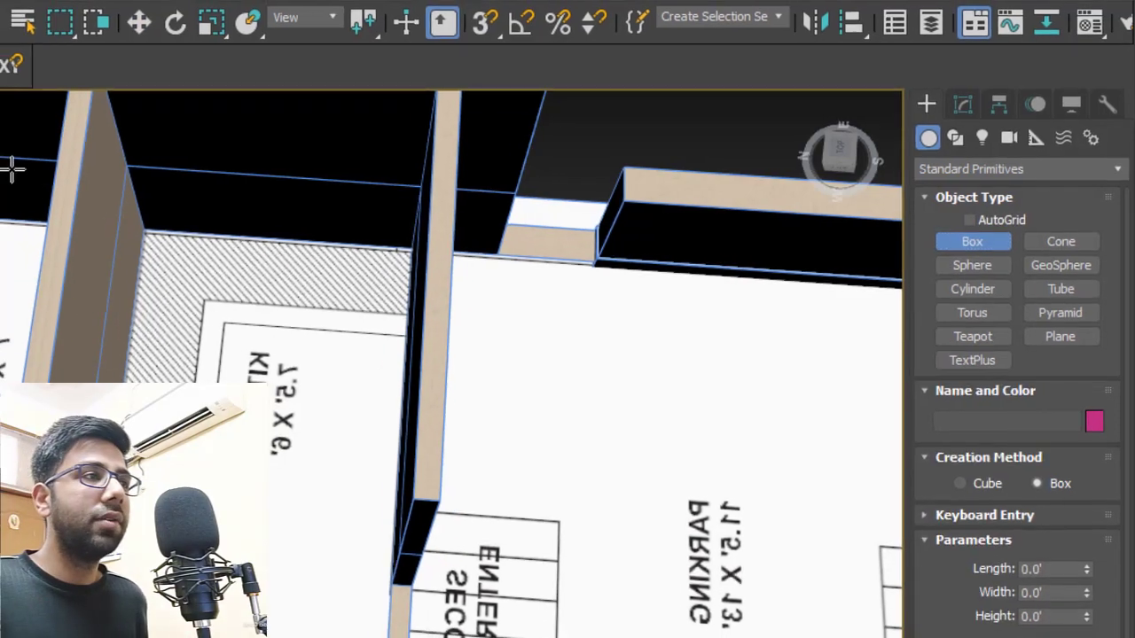
key(t)
scroll(255, 447, up, 3)
middle_drag(451, 388, 401, 266)
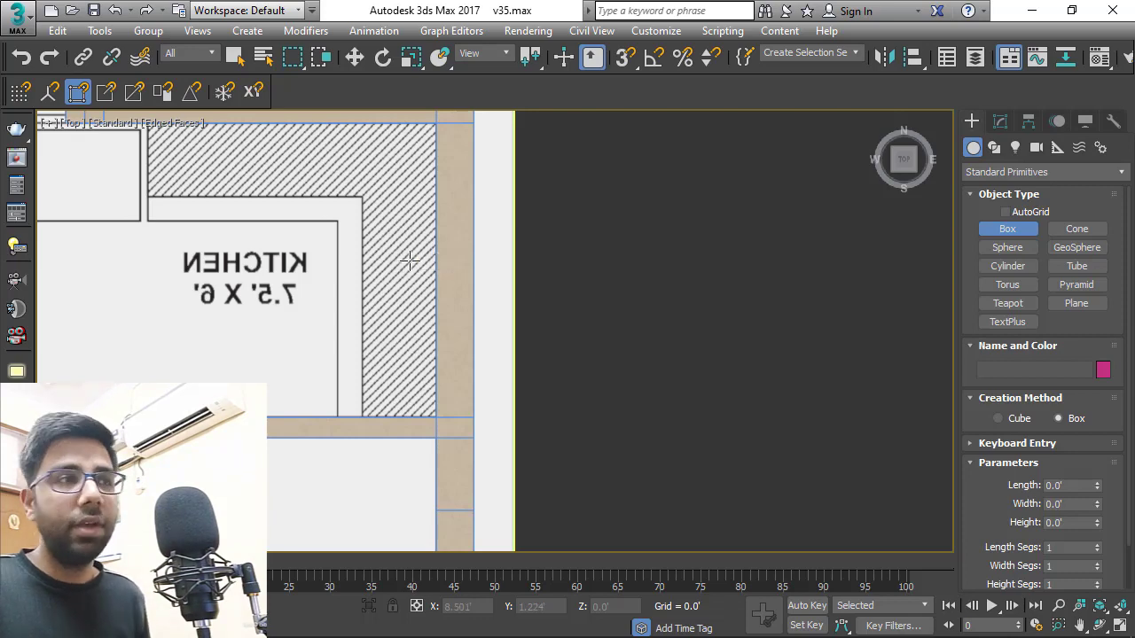
scroll(362, 282, down, 1)
scroll(329, 236, up, 1)
key(s)
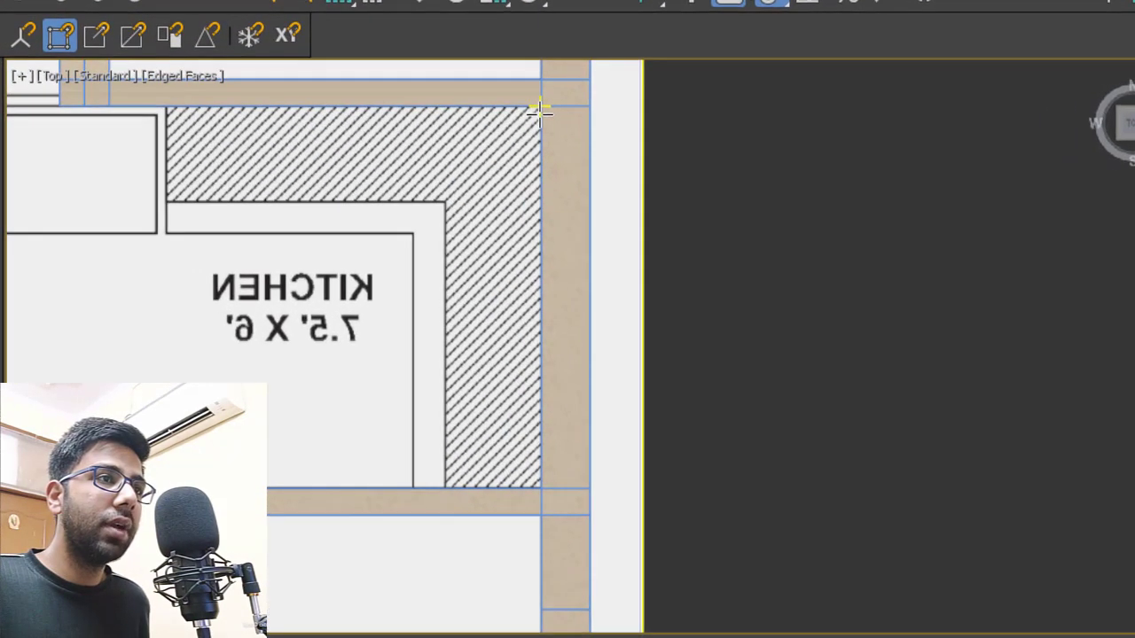
drag(540, 109, 60, 490)
scroll(443, 383, down, 1)
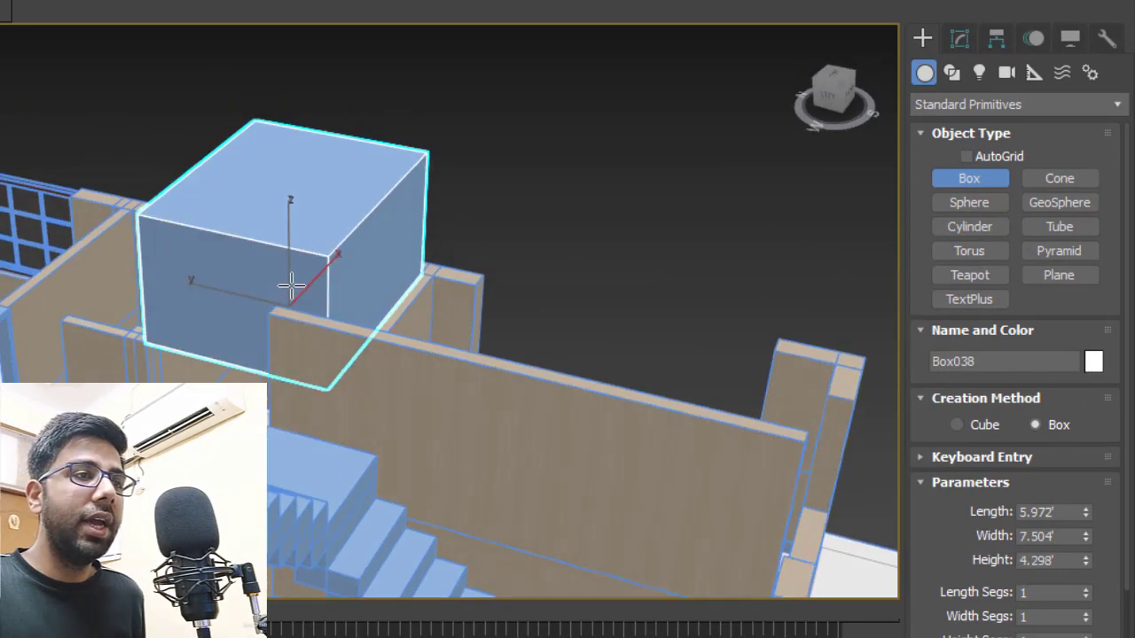
alt+middle_drag(301, 285, 209, 217)
scroll(334, 307, up, 2)
key(w)
- Set the kitchen box's width to 2' in the top view
key(alt+w)
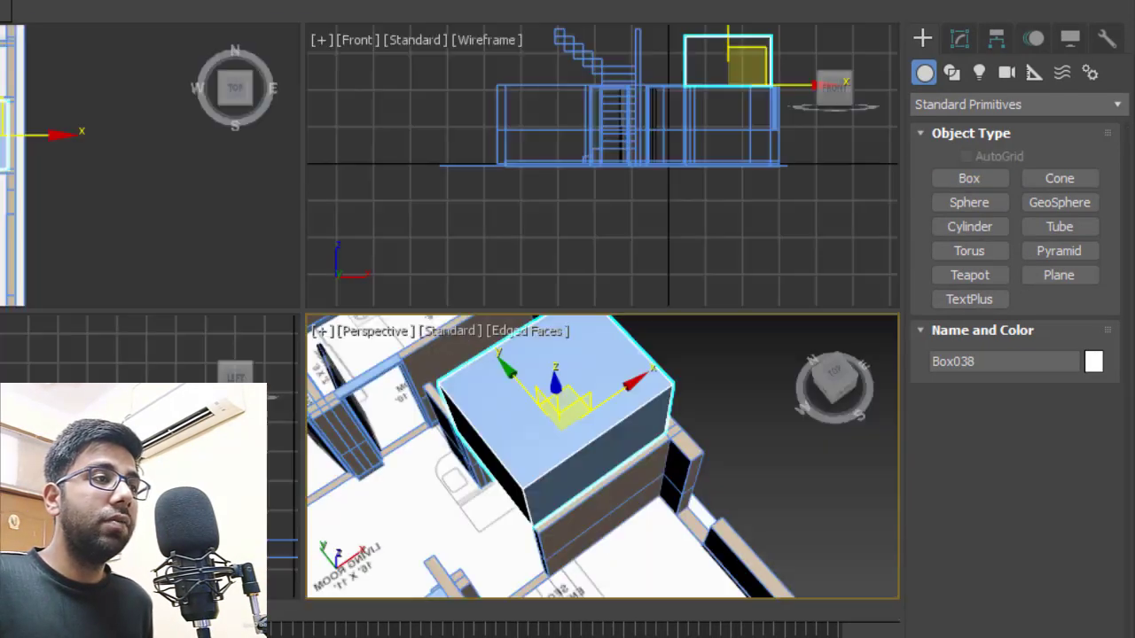
middle_click(116, 242)
key(alt+w)
scroll(284, 208, up, 3)
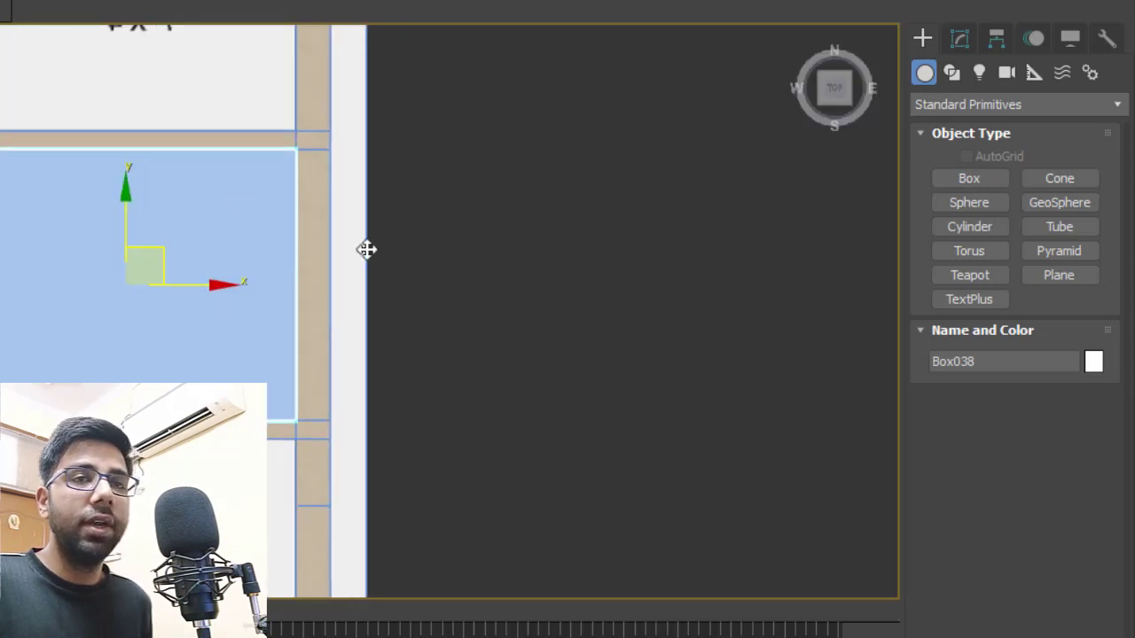
click(959, 38)
drag(1085, 376, 1088, 453)
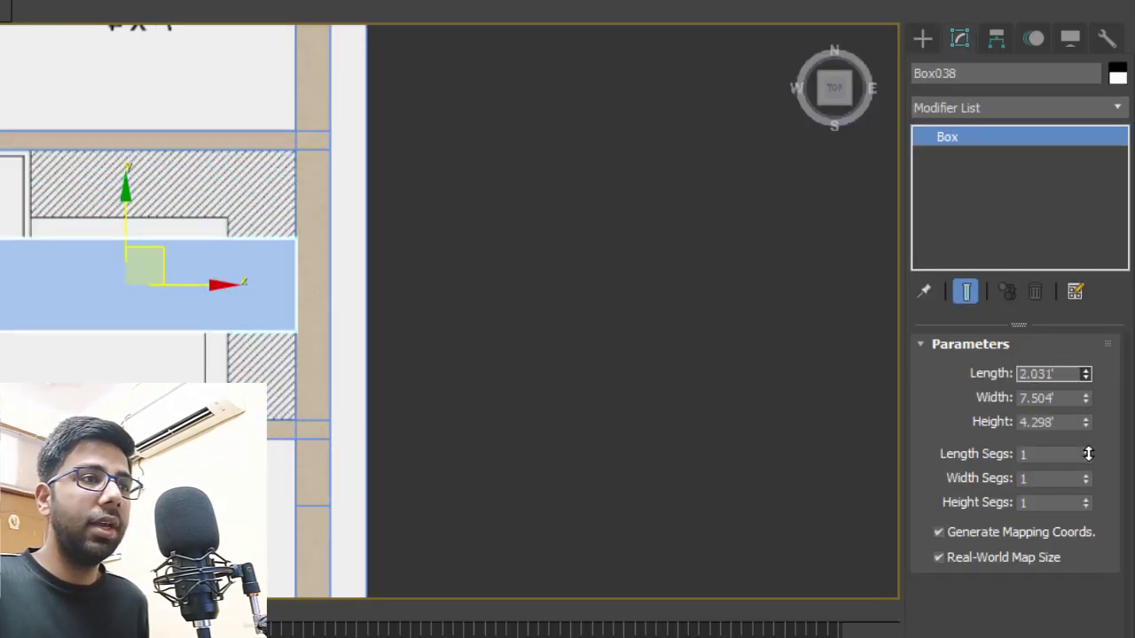
right_click(1088, 453)
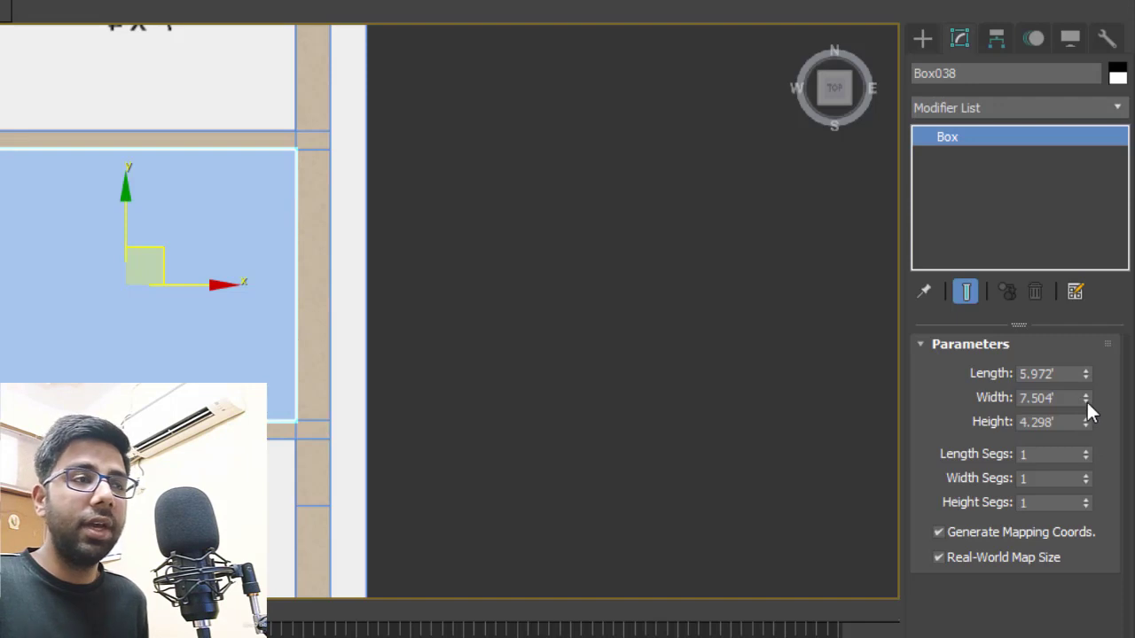
drag(1088, 401, 1049, 378)
double_click(1071, 404)
text(2)
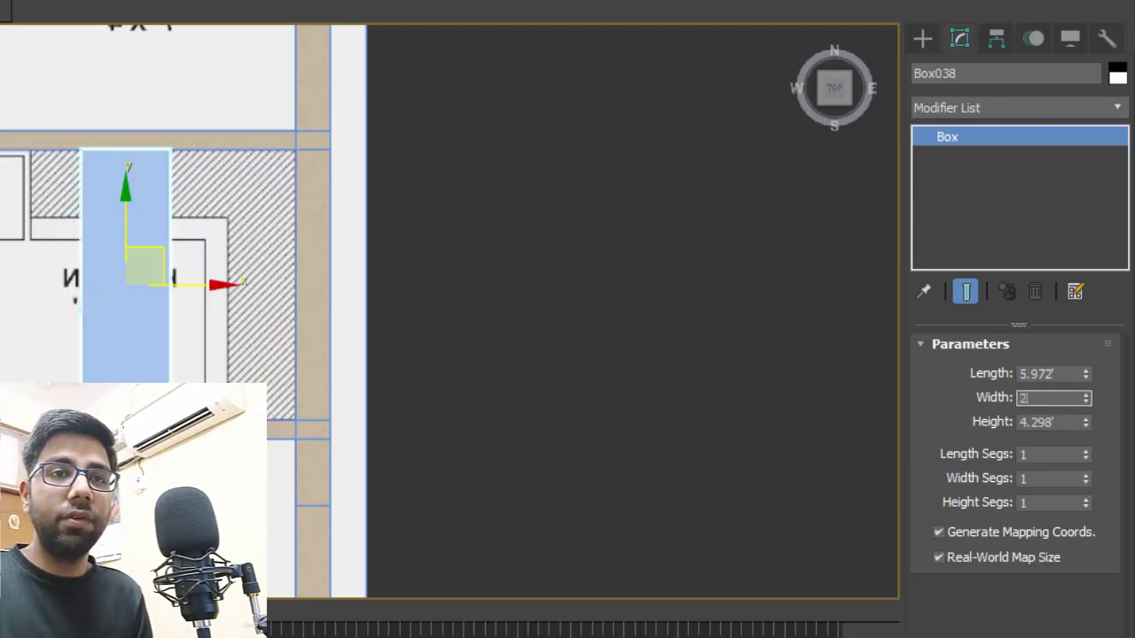
key(Return)
- Set the kitchen box's height to 4 inches (0.333') for the counter slab
scroll(157, 312, up, 2)
double_click(1031, 425)
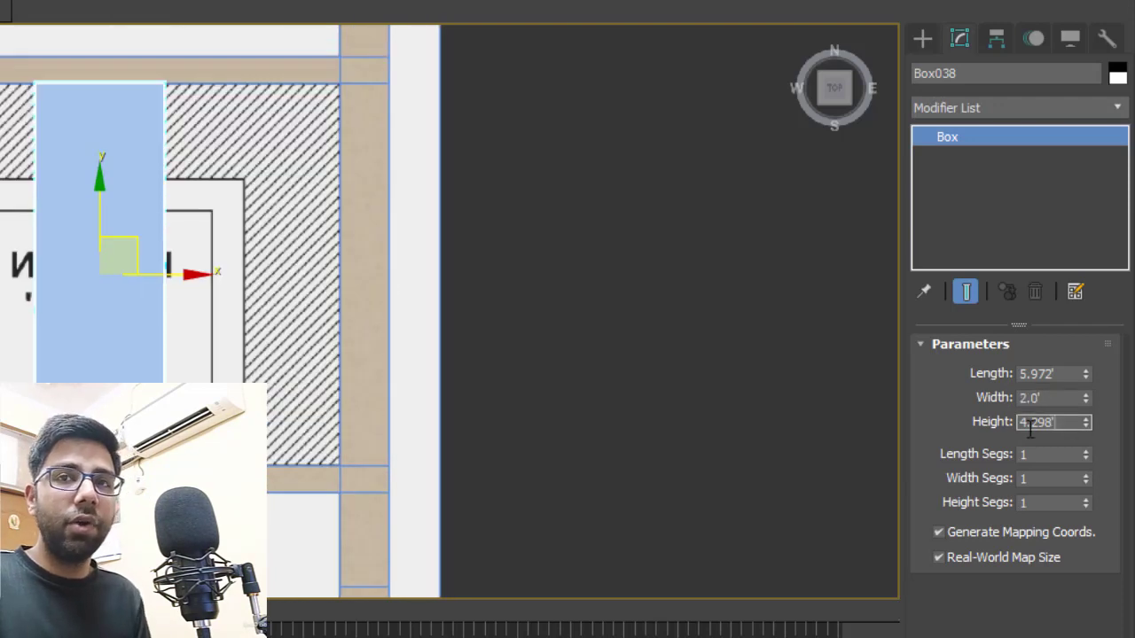
text(4)
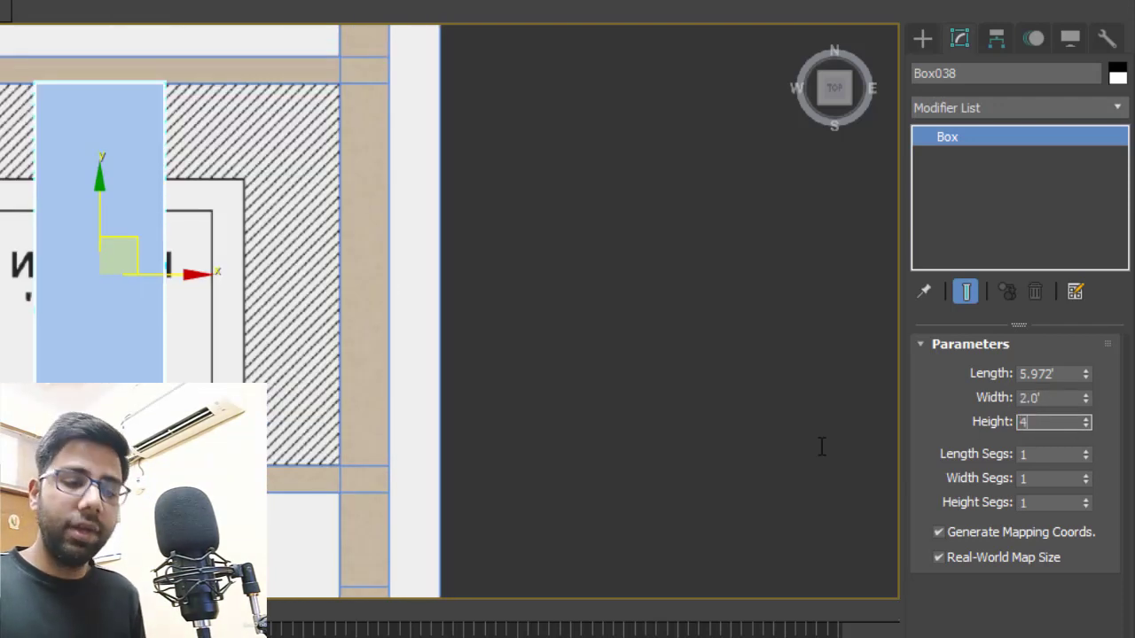
- Move the counter slab along X with vertex snapping so its corner meets the kitchen's inner corner at the outer wall
middle_drag(221, 264, 216, 270)
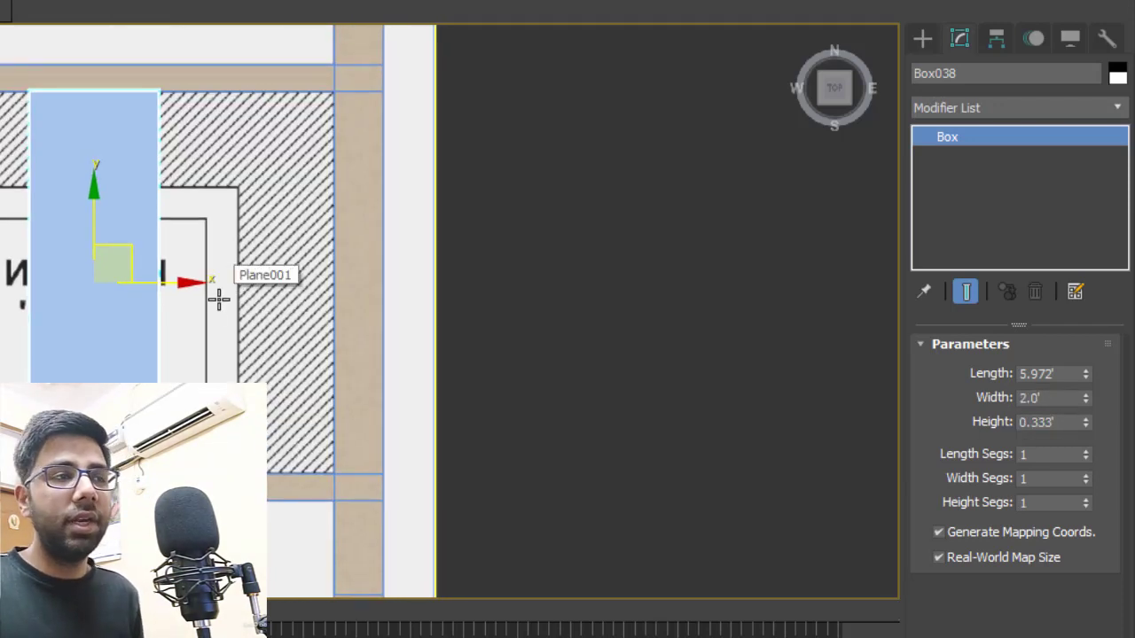
scroll(142, 292, up, 2)
middle_drag(142, 292, 167, 261)
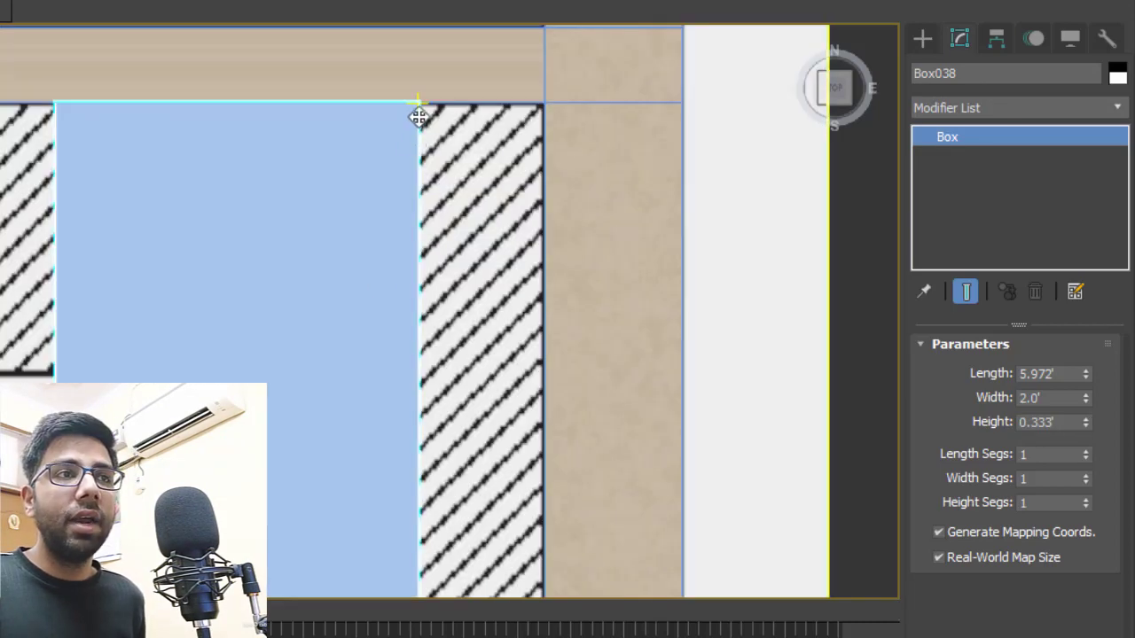
click(410, 139)
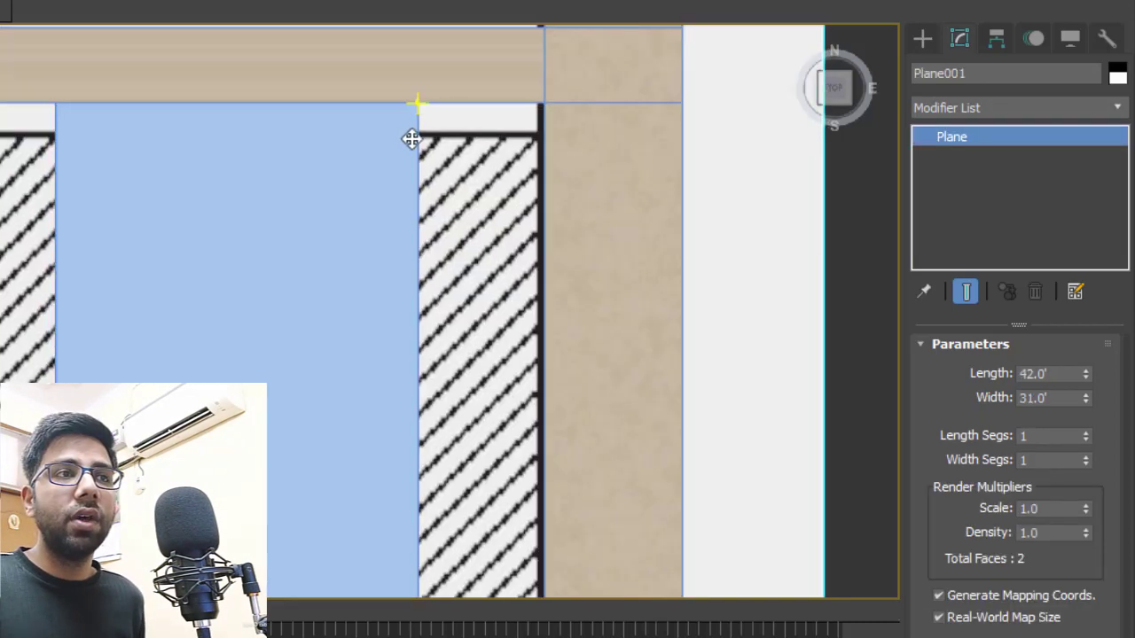
click(417, 107)
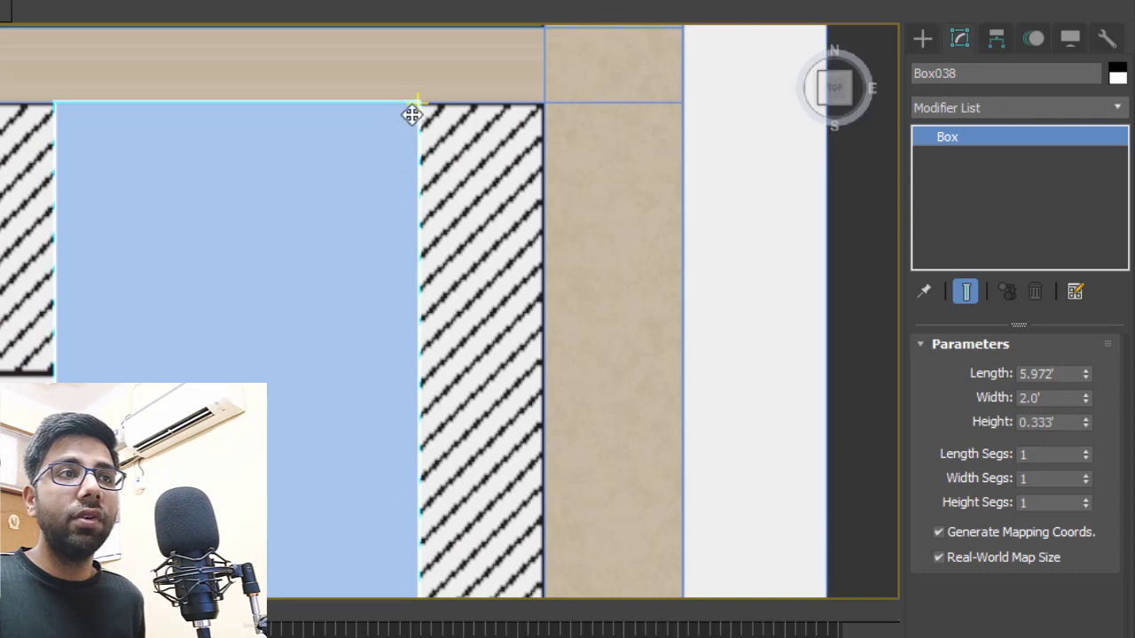
mouse_move(409, 106)
mouse_down()
mouse_move(413, 162)
mouse_move(539, 107)
mouse_up()
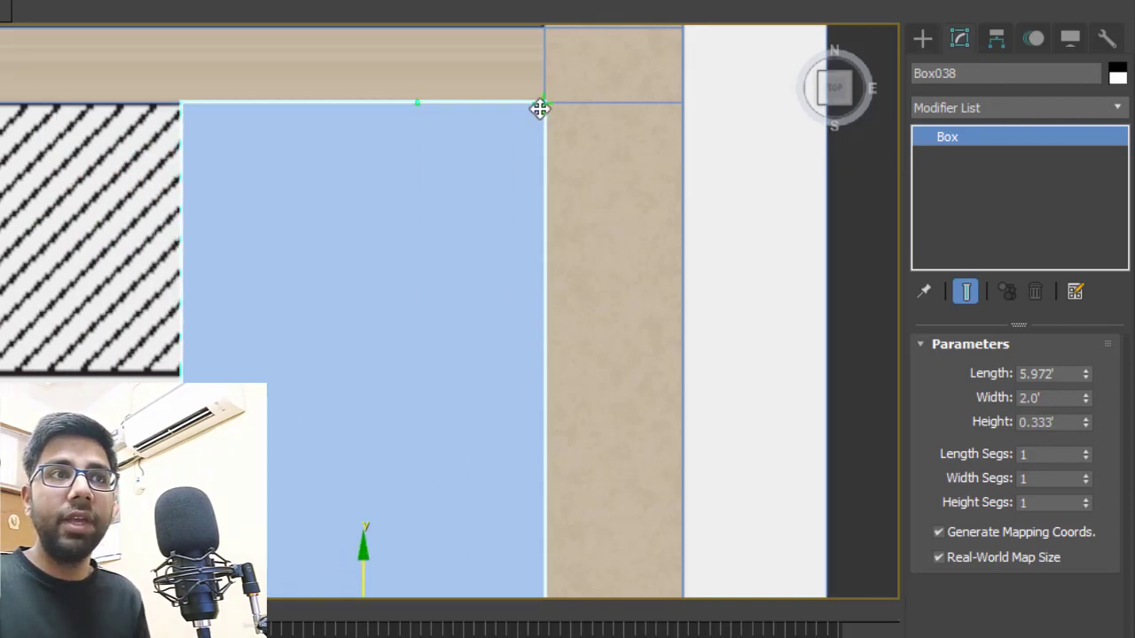
scroll(400, 185, down, 3)
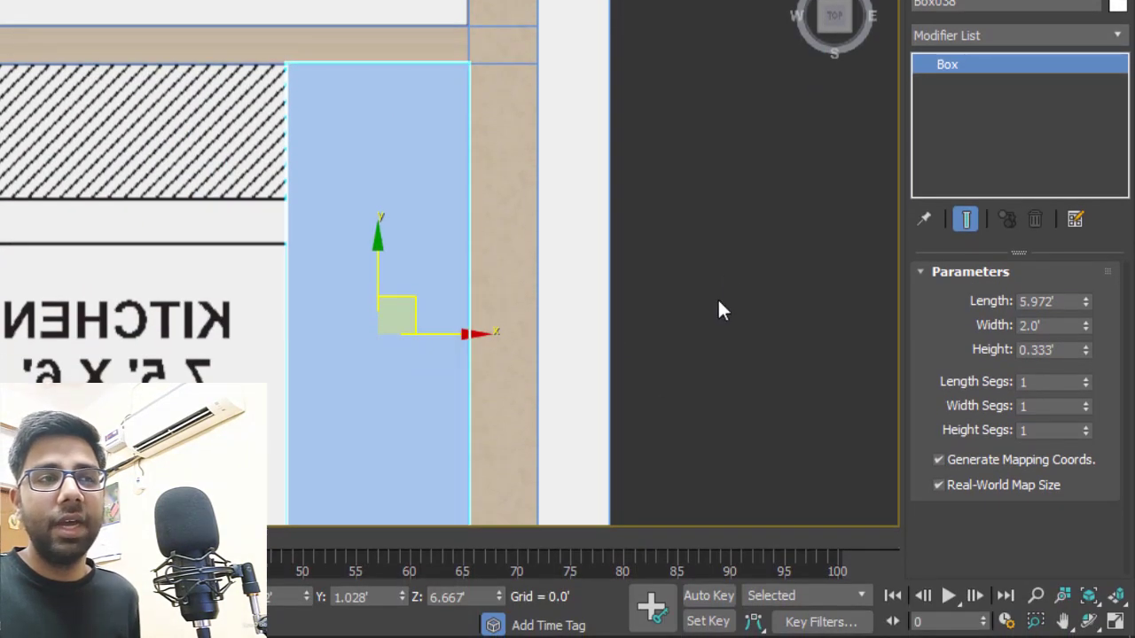
- Set the counter slab's Z position to 3'
click(540, 186)
click(426, 124)
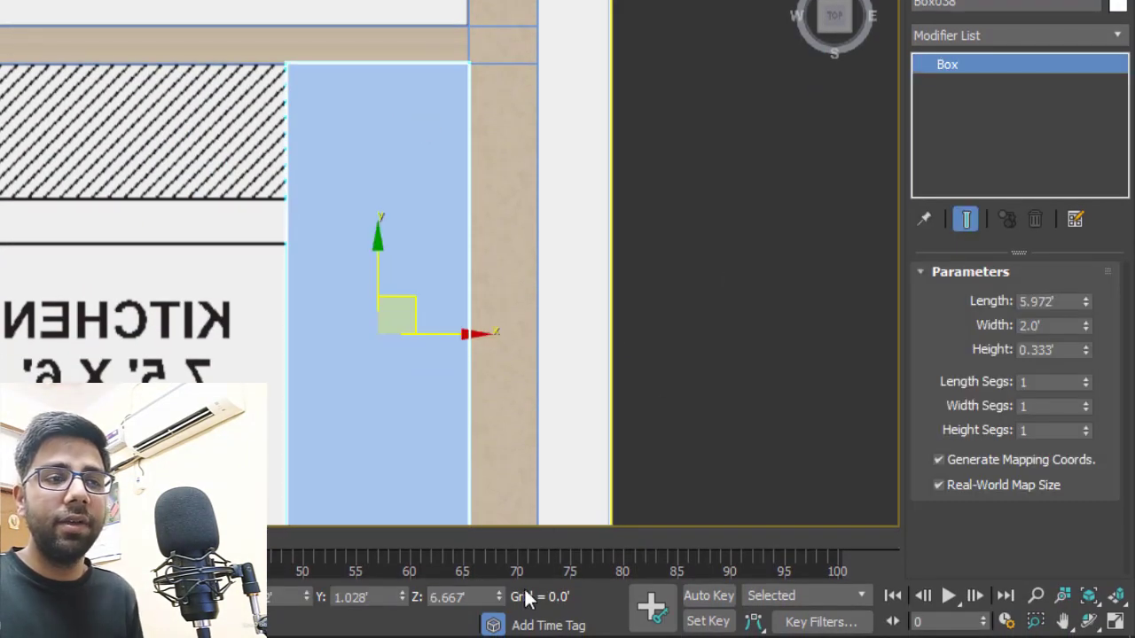
double_click(448, 596)
text(3)
key(Return)
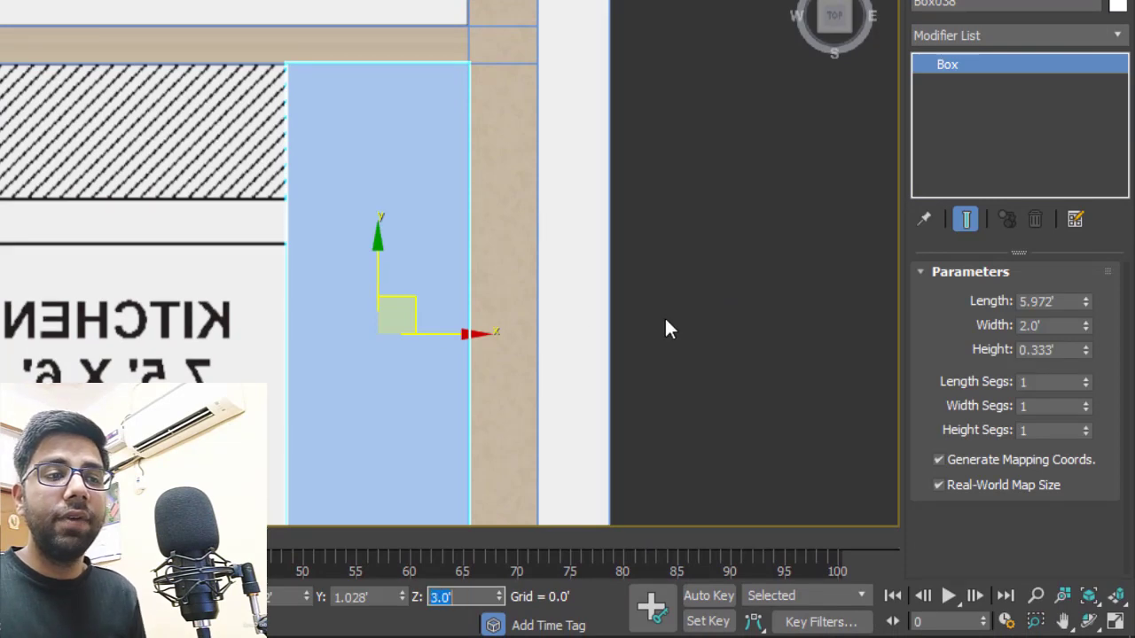
- Examine the counter slab against the kitchen walls and the hatched counter outline in perspective
key(alt+w)
middle_click(621, 311)
key(alt+w)
scroll(586, 298, down, 2)
scroll(586, 298, down, 2)
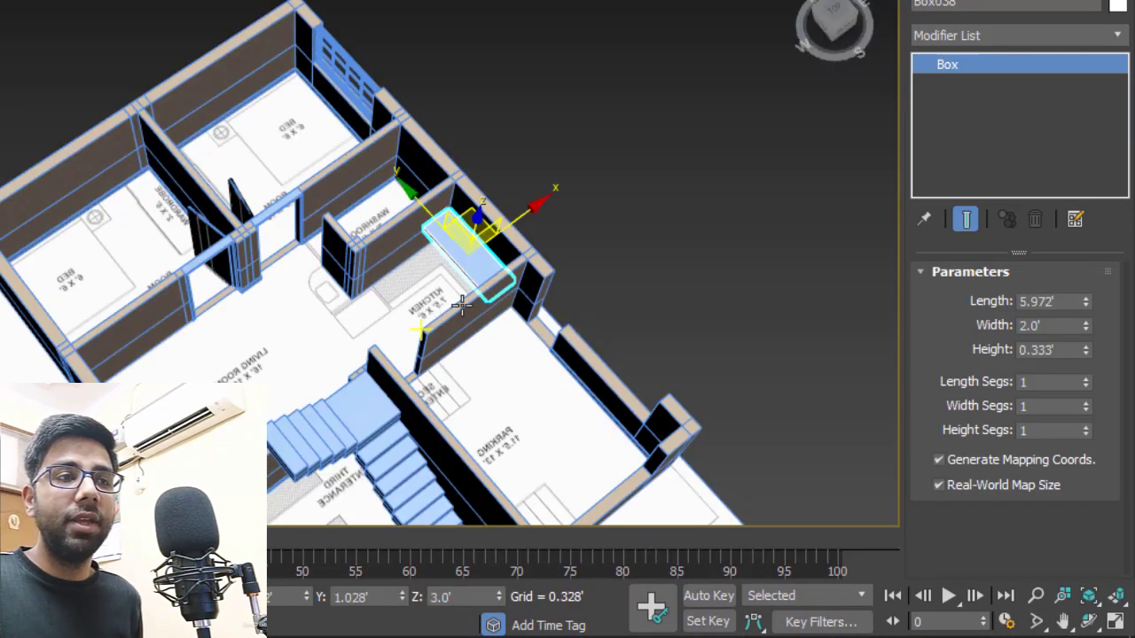
alt+middle_drag(456, 306, 567, 255)
scroll(457, 257, up, 5)
middle_drag(490, 214, 648, 190)
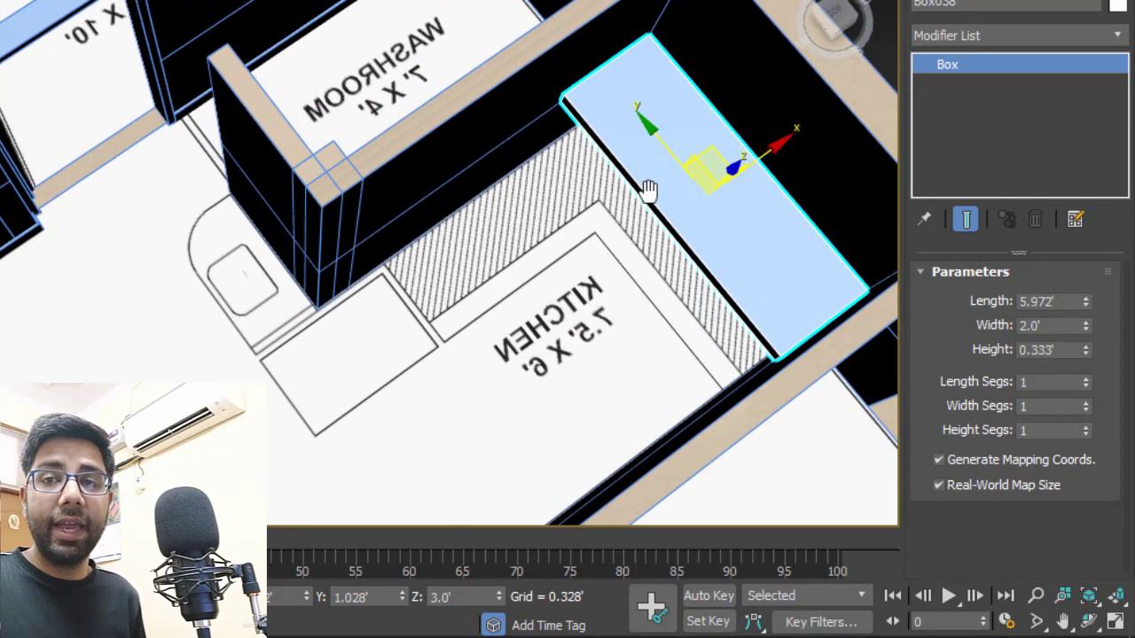
scroll(615, 196, up, 2)
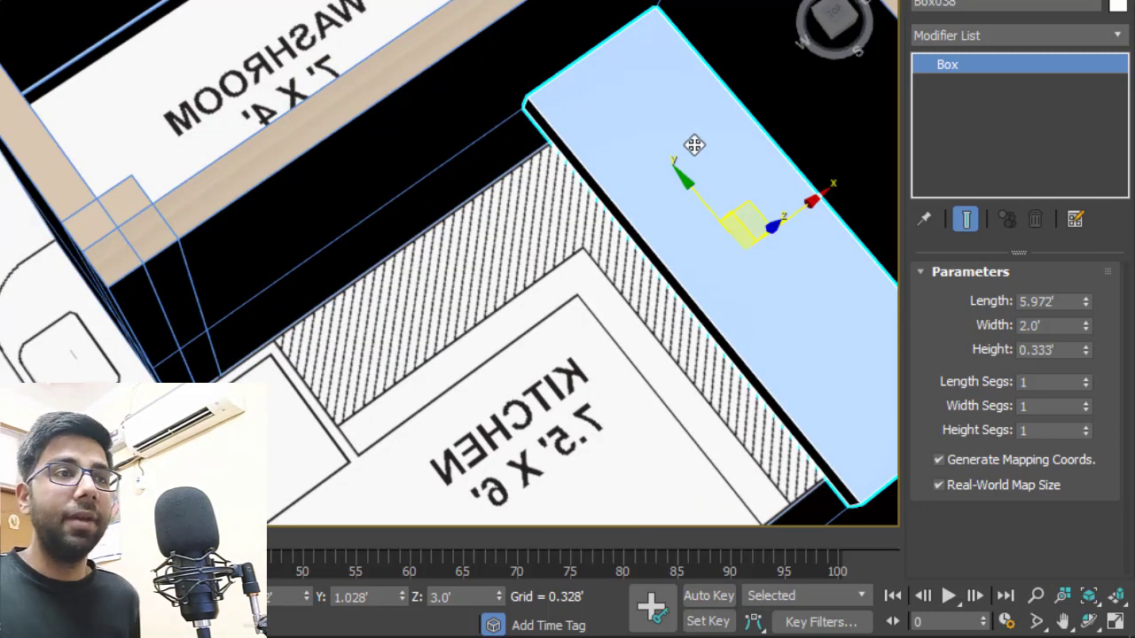
- Convert the counter slab to an Editable Poly in the top view
key(t)
right_click(376, 120)
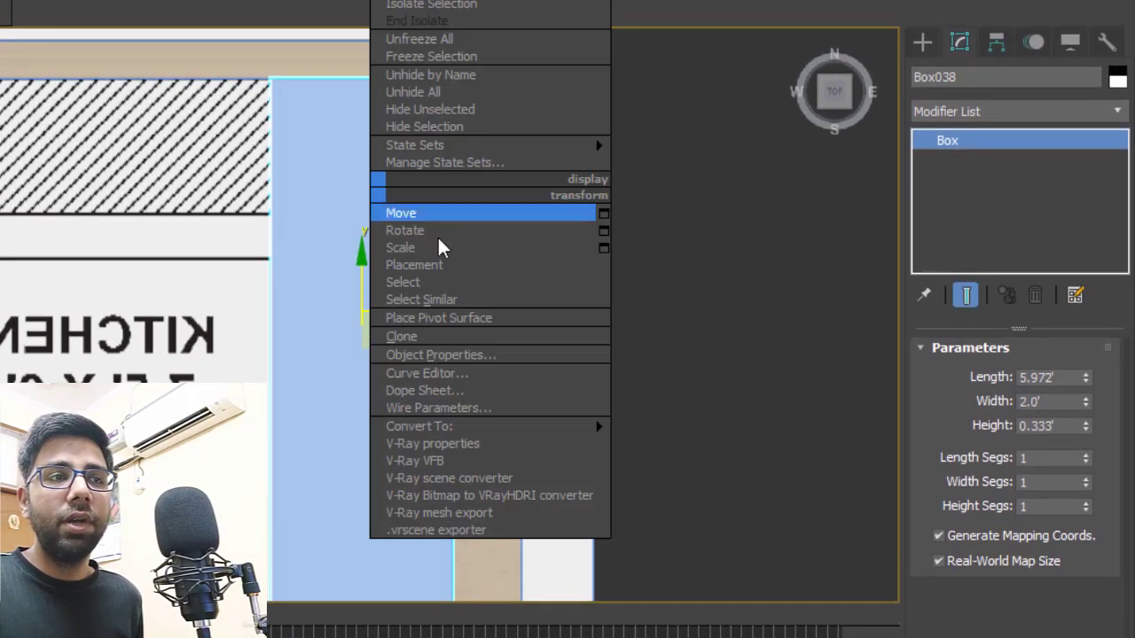
mouse_move(532, 426)
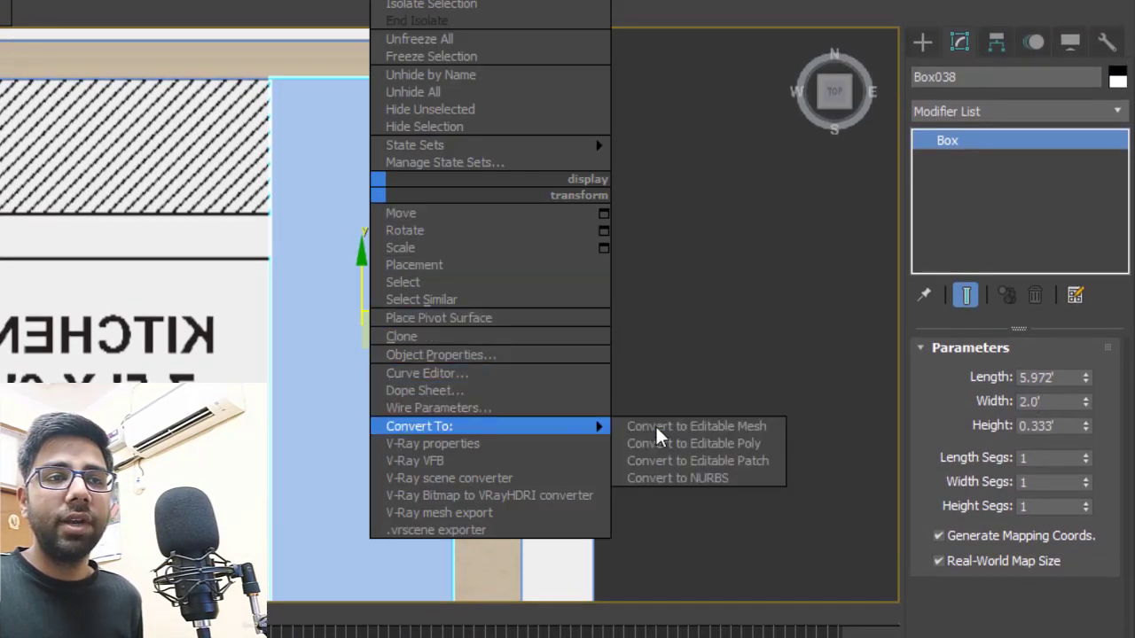
click(735, 443)
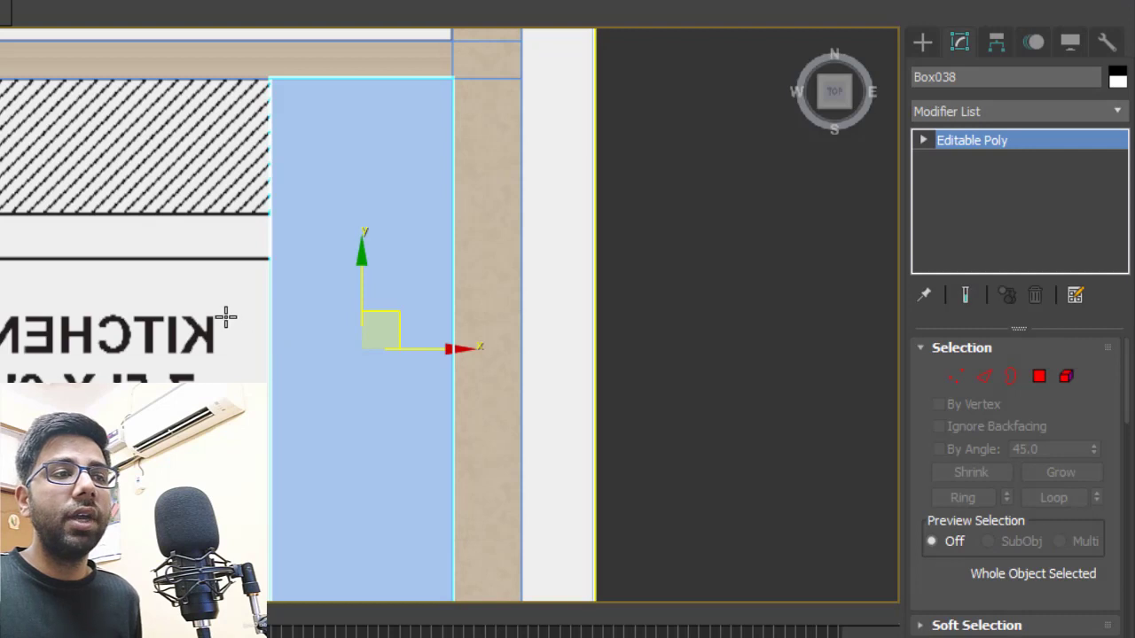
- Connect the counter slab's long edges with one segment across the slab
key(2)
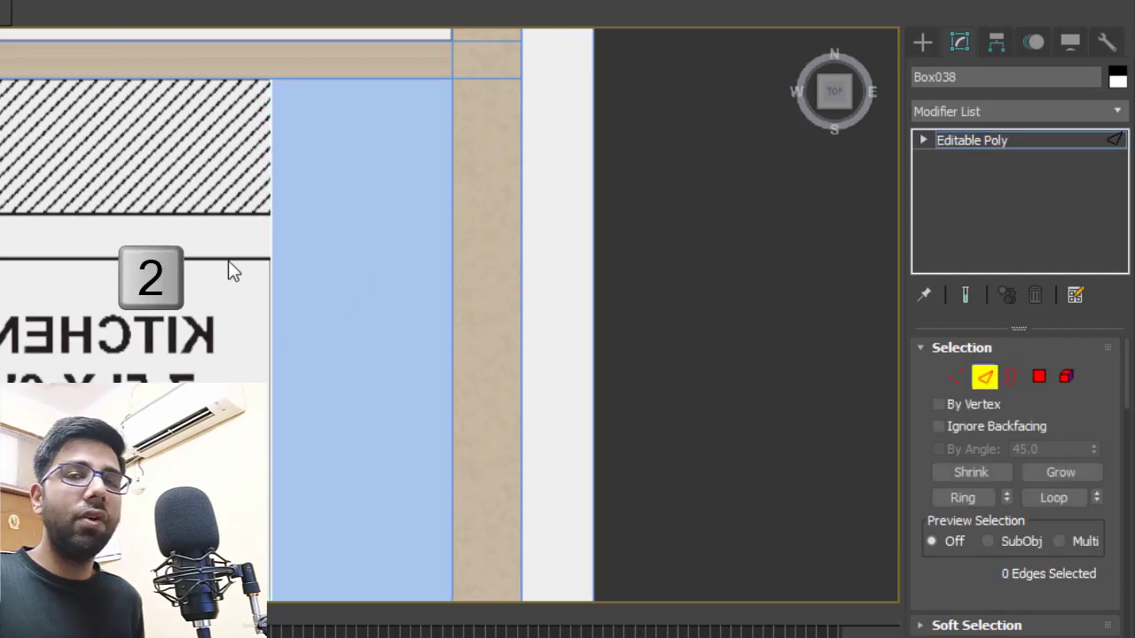
drag(220, 215, 663, 235)
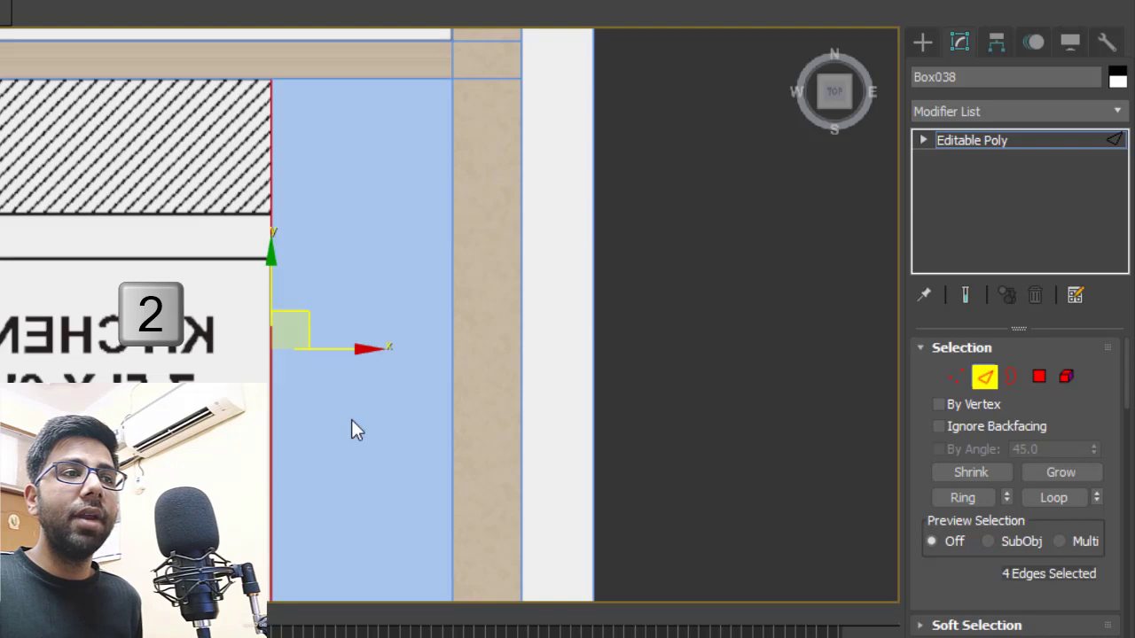
key(F3)
right_click(360, 241)
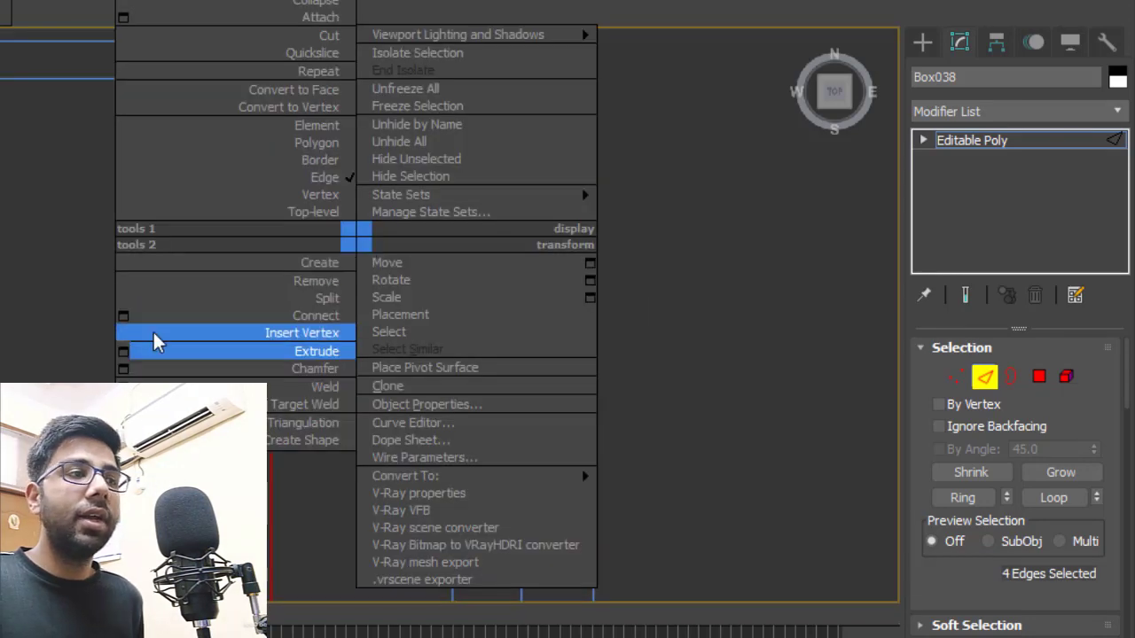
click(123, 316)
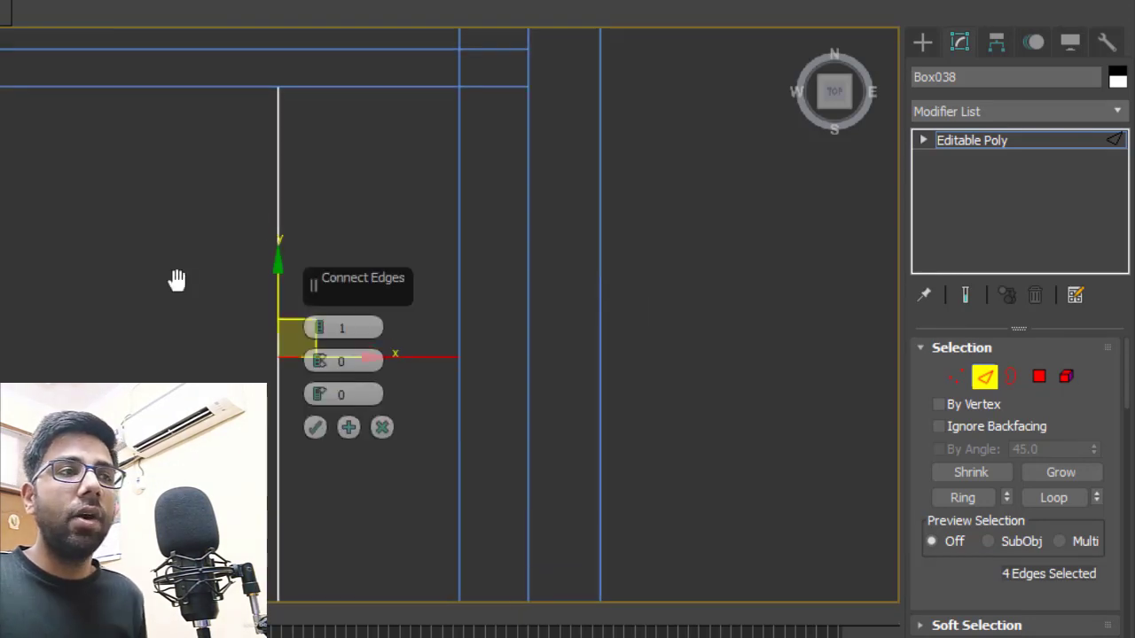
- Slide the connecting edge to line up with the inner line of the counter along the washroom wall
key(F3)
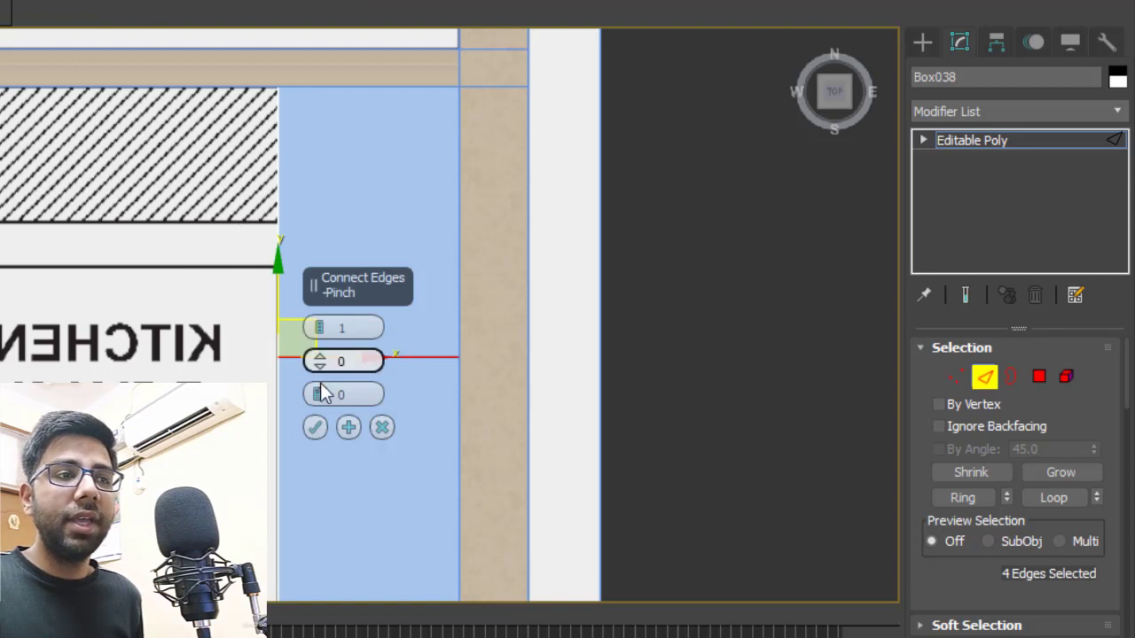
drag(319, 398, 424, 164)
middle_drag(154, 141, 200, 137)
drag(319, 399, 332, 470)
scroll(403, 213, up, 3)
- Extrude the slab's side polygon 3.853' along the washroom wall over the hatched counter outline, and leave polygon editing
middle_drag(404, 213, 478, 60)
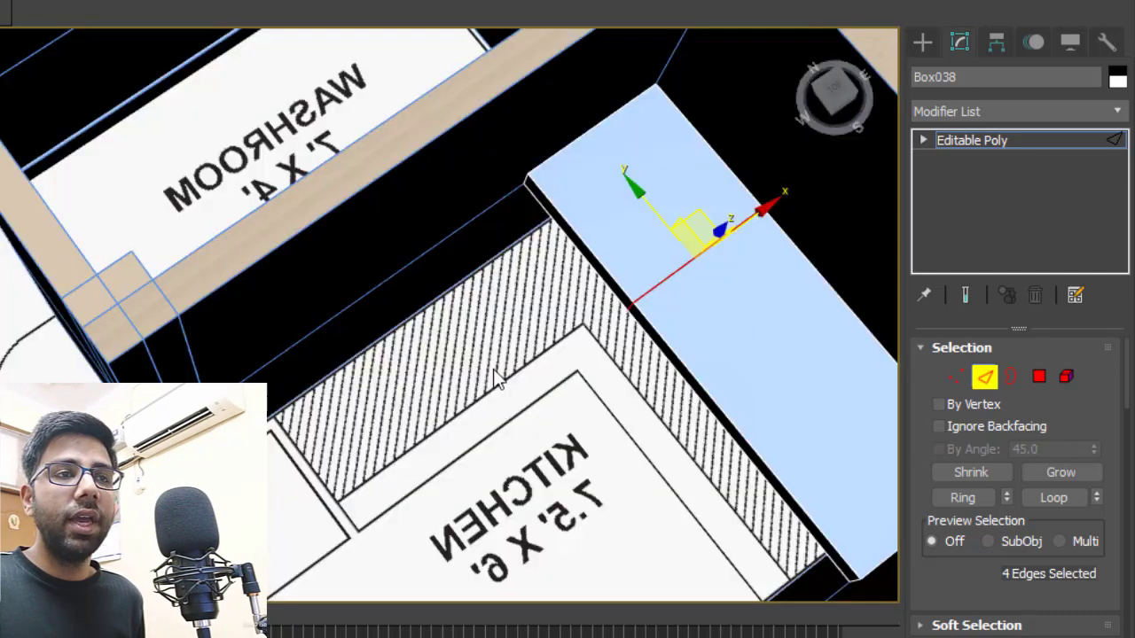
alt+middle_drag(497, 380, 621, 230)
click(1039, 376)
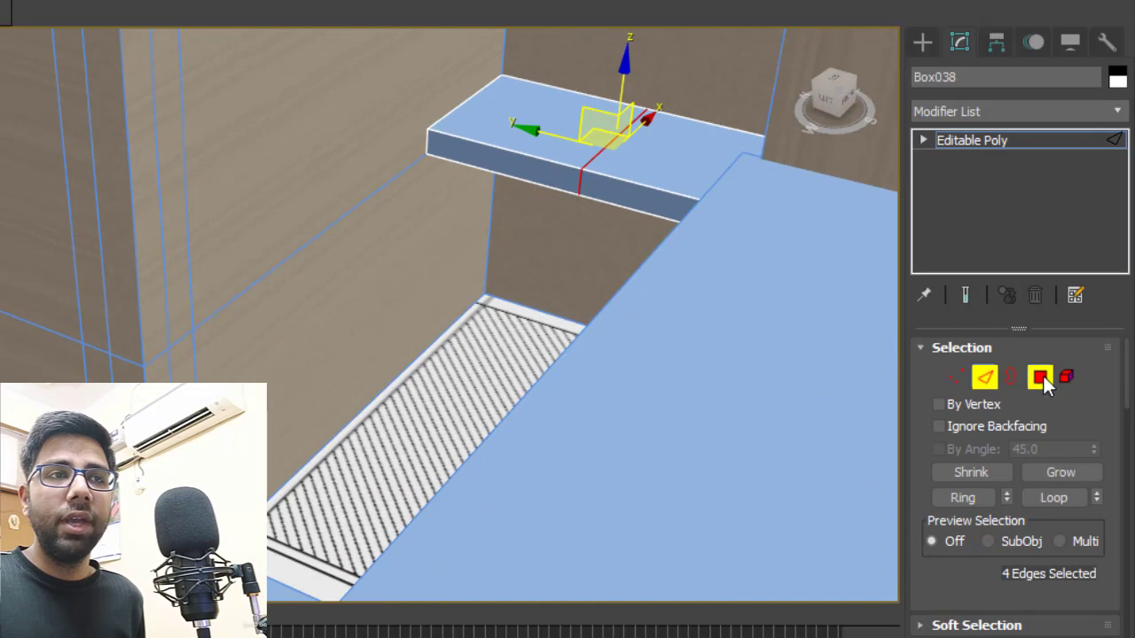
click(542, 171)
right_click(542, 171)
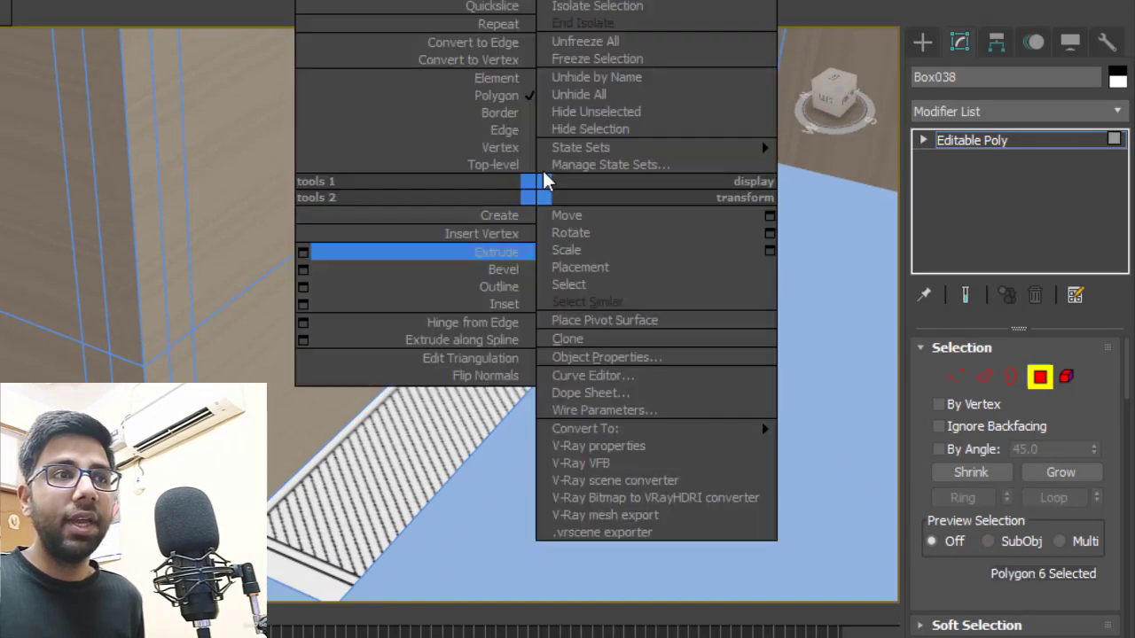
click(299, 246)
key(t)
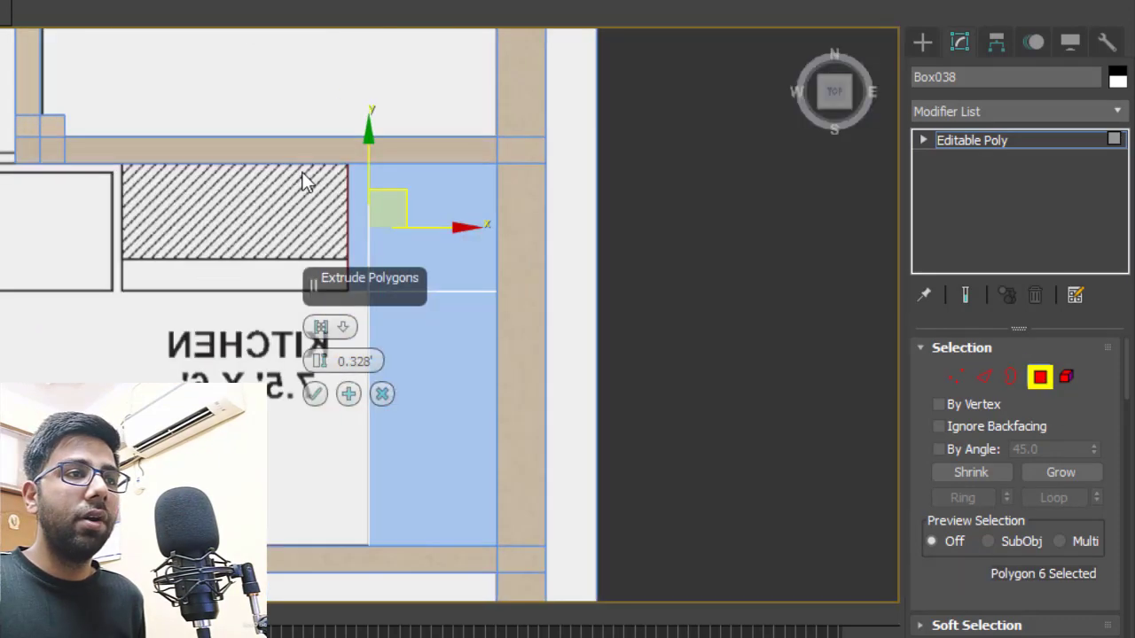
drag(322, 360, 406, 125)
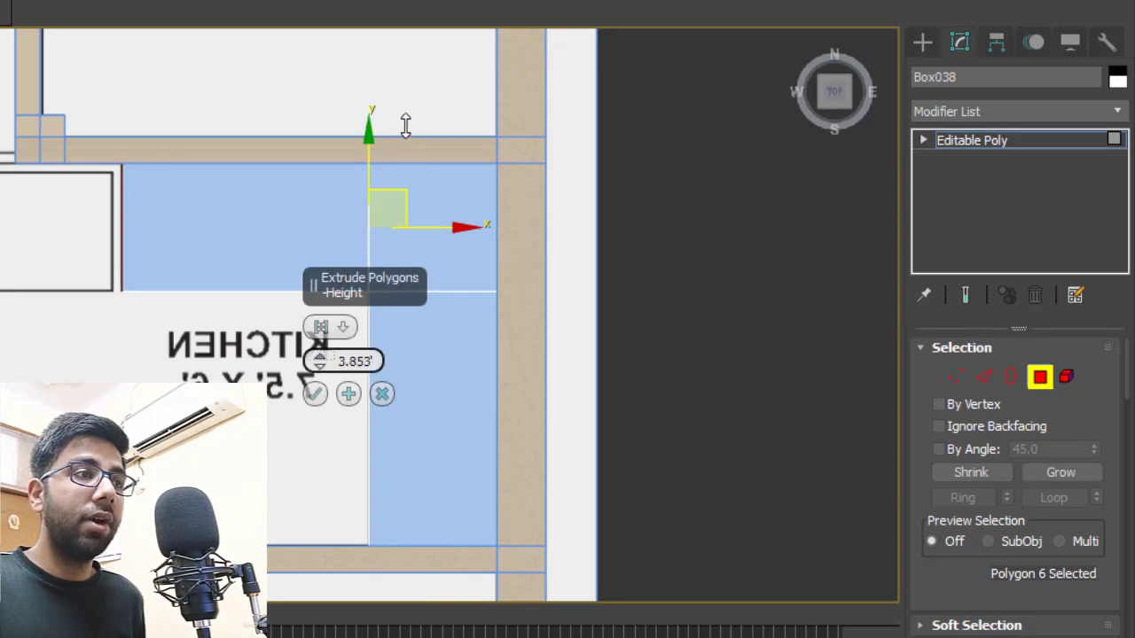
click(315, 394)
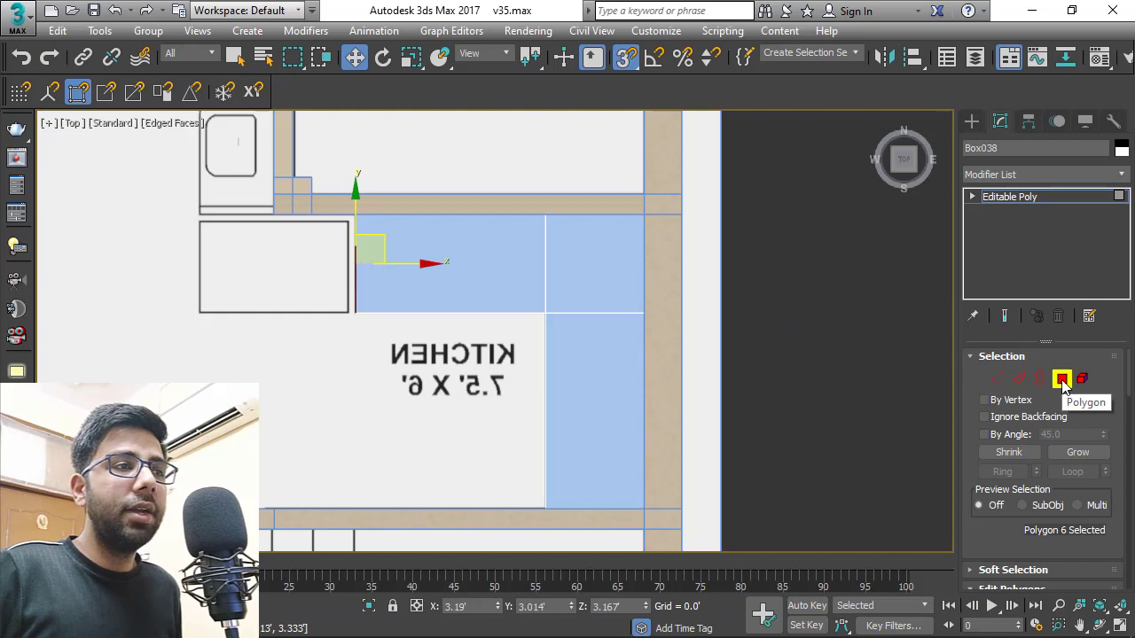
click(1062, 379)
click(811, 342)
- Examine the L-shaped kitchen counter against the plan in the top view and in perspective
scroll(811, 341, down, 3)
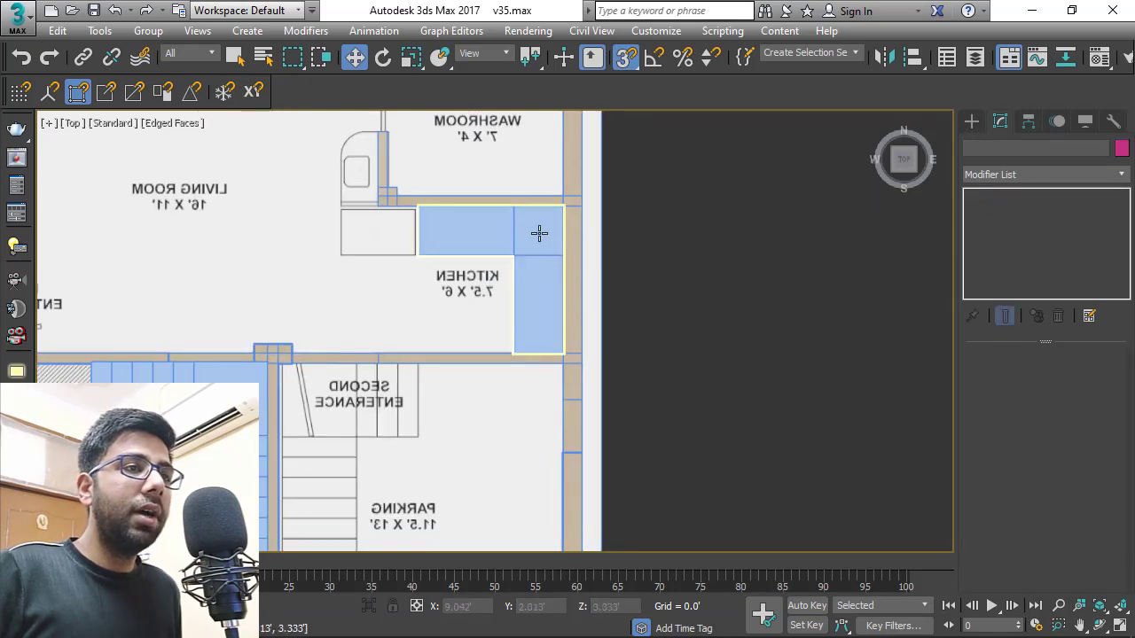
scroll(563, 254, up, 5)
scroll(523, 254, down, 3)
middle_drag(532, 271, 523, 281)
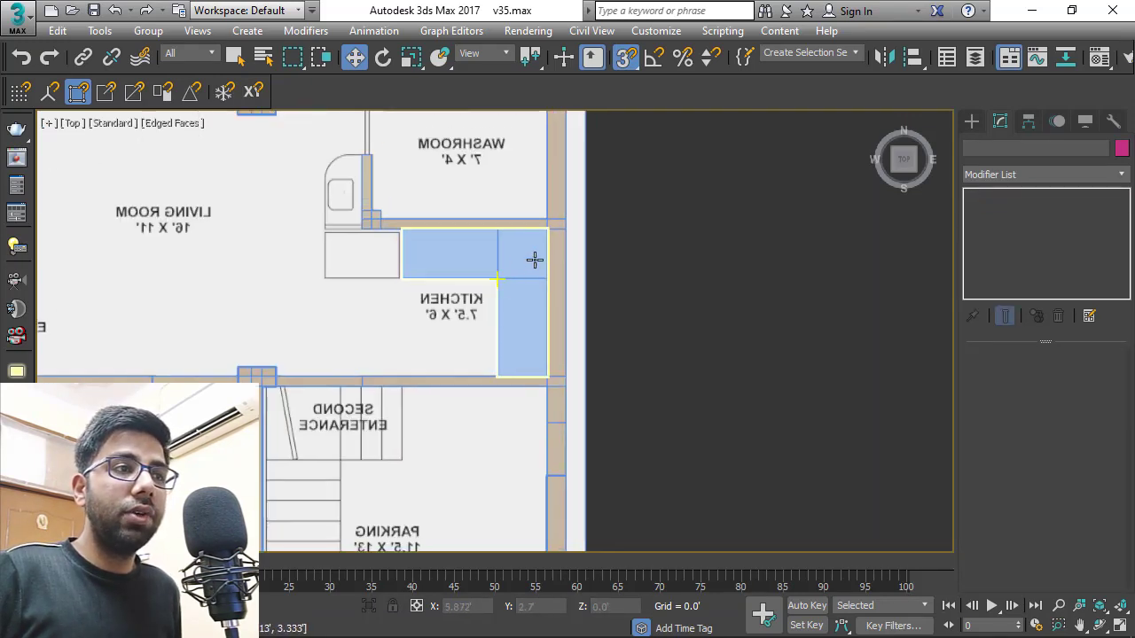
key(p)
alt+middle_drag(396, 378, 269, 254)
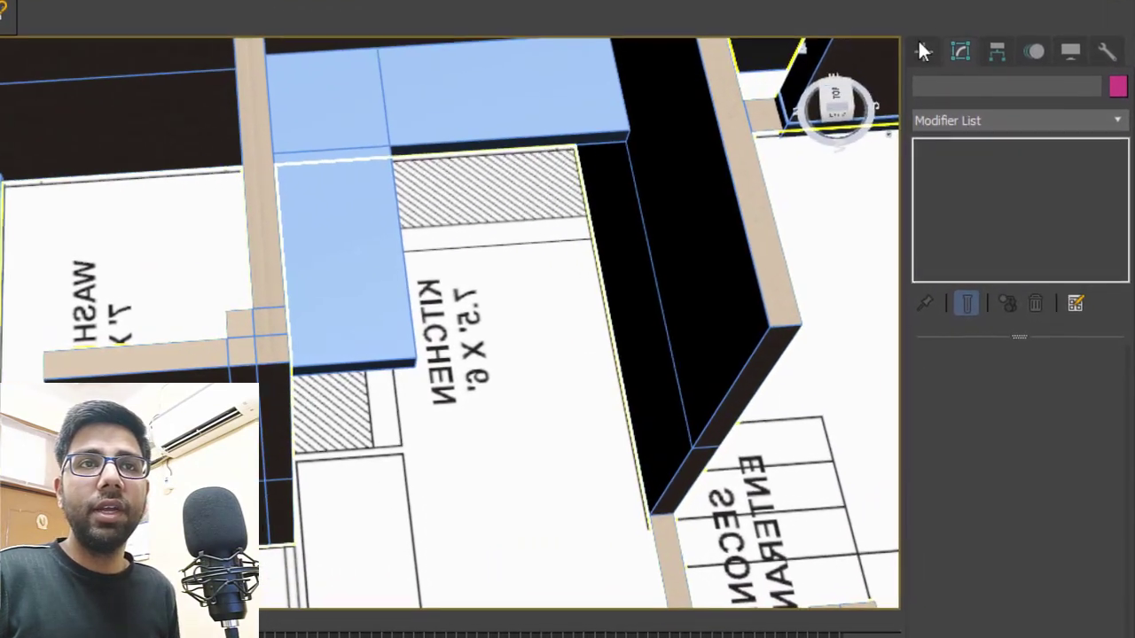
- Set the Line spline's rectangular rendering profile to a length of 0.5' and a width of 0.083'
click(977, 120)
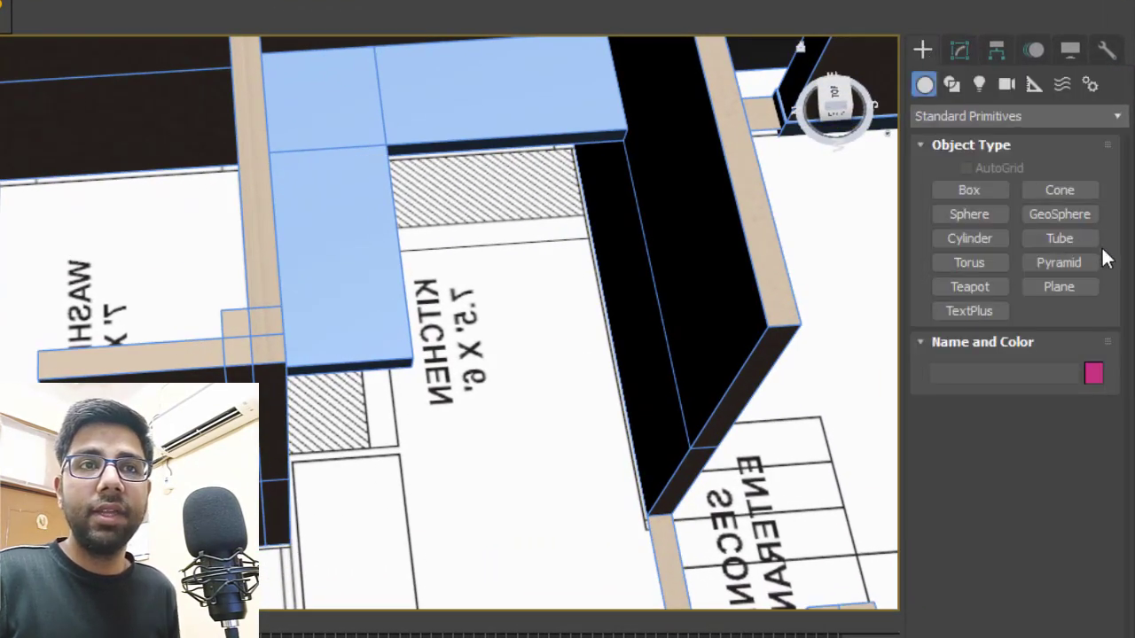
click(953, 85)
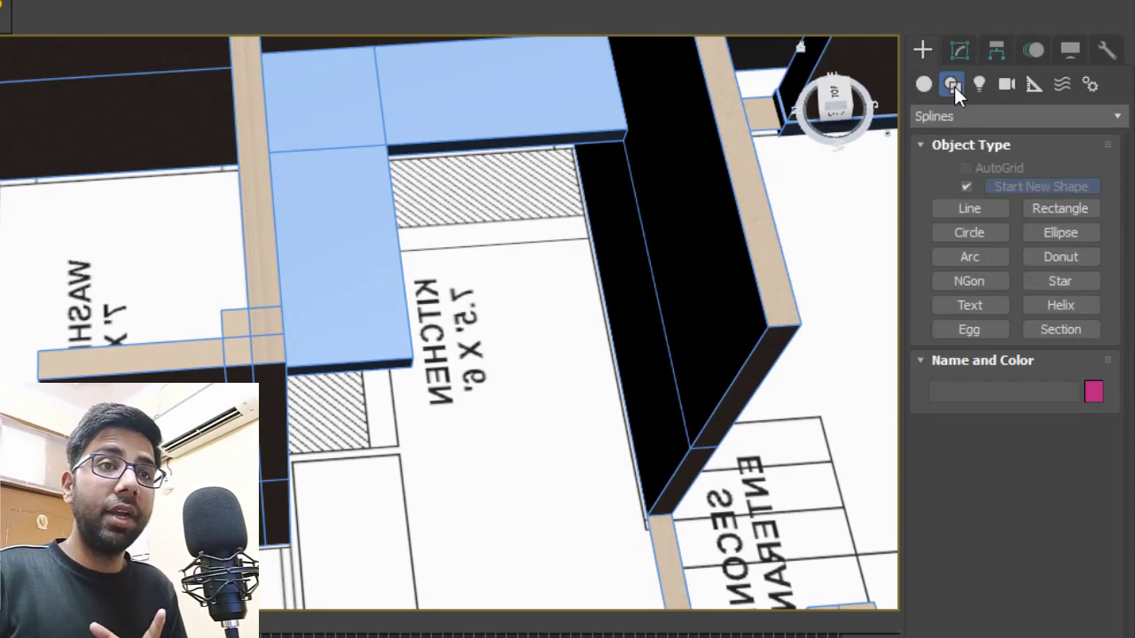
click(968, 208)
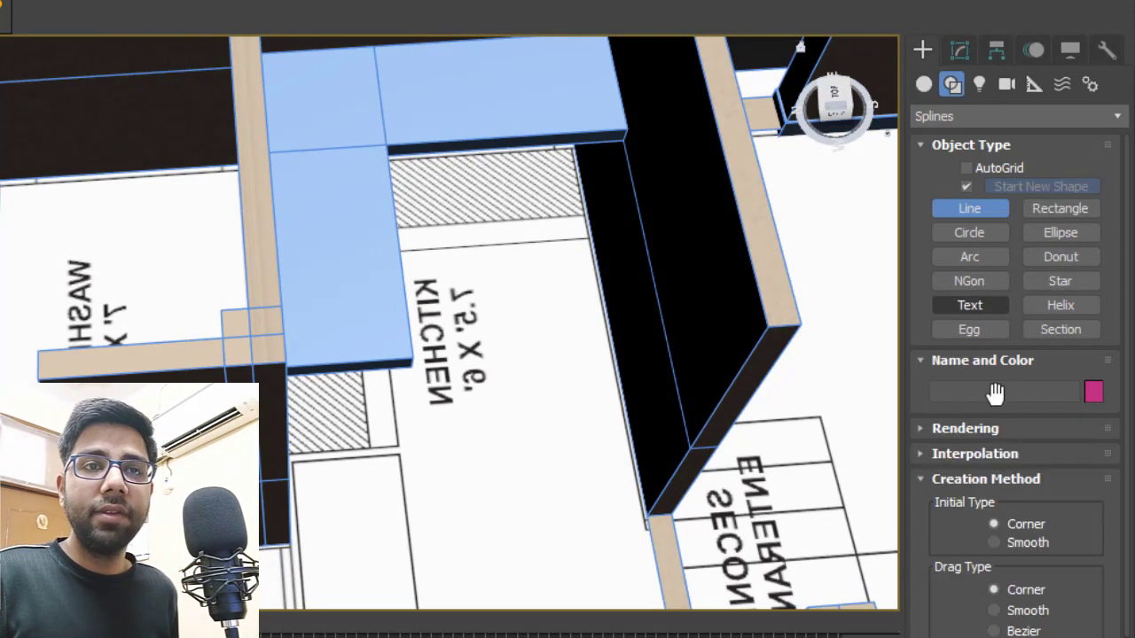
click(968, 403)
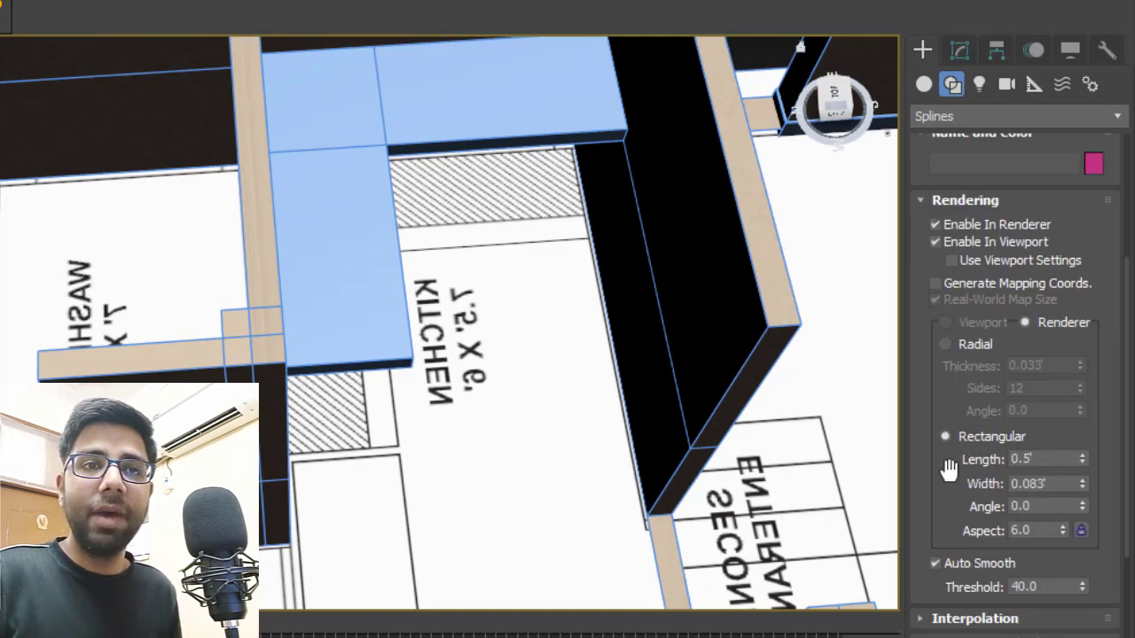
drag(948, 469, 1049, 270)
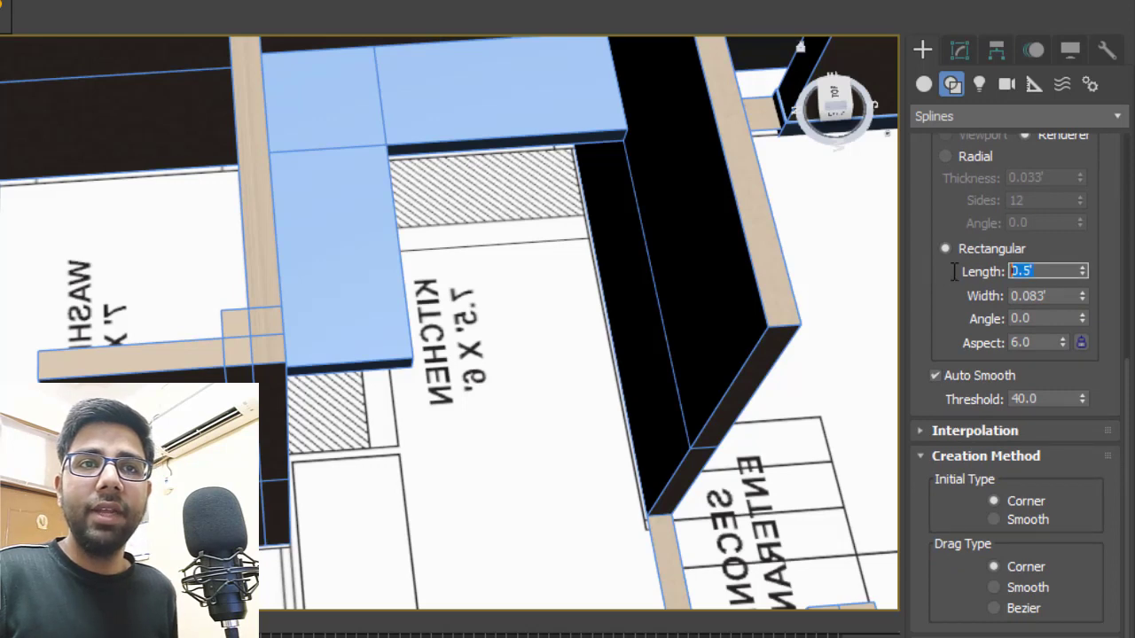
click(1038, 296)
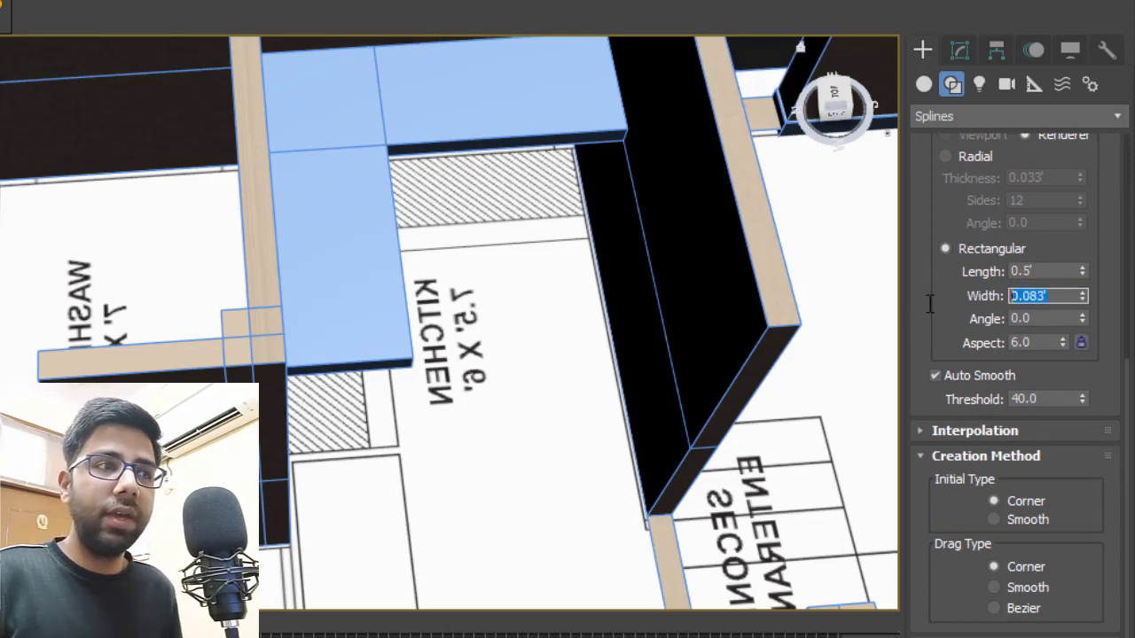
scroll(178, 236, up, 4)
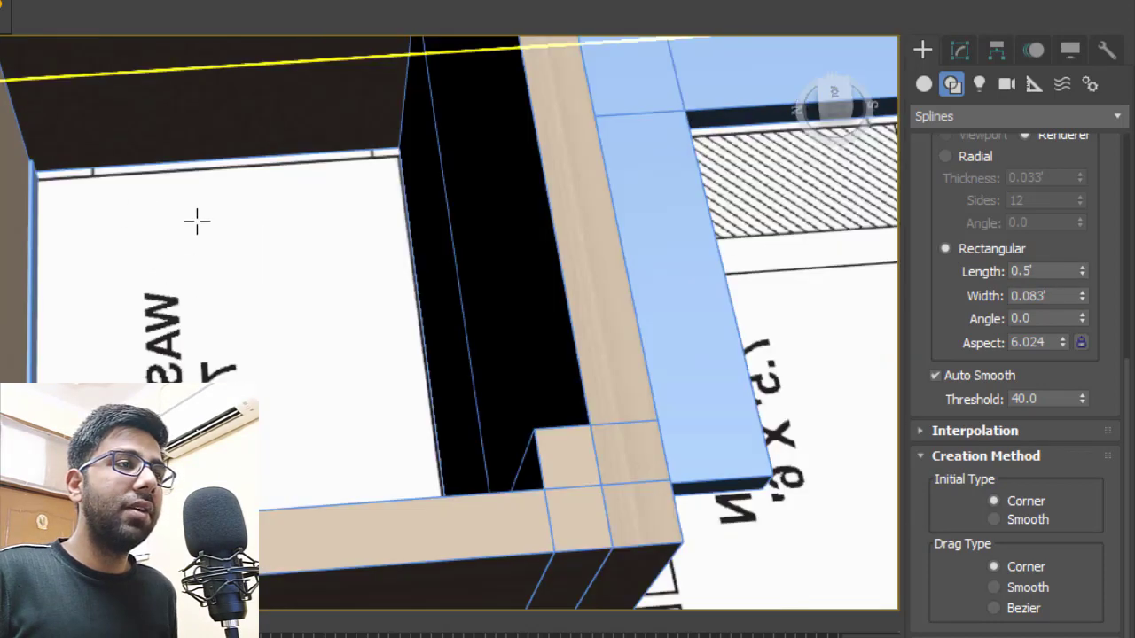
scroll(196, 231, down, 4)
right_click(196, 243)
- Isolate the house walls object and bring the base of the washroom and kitchen walls into view from below
click(304, 68)
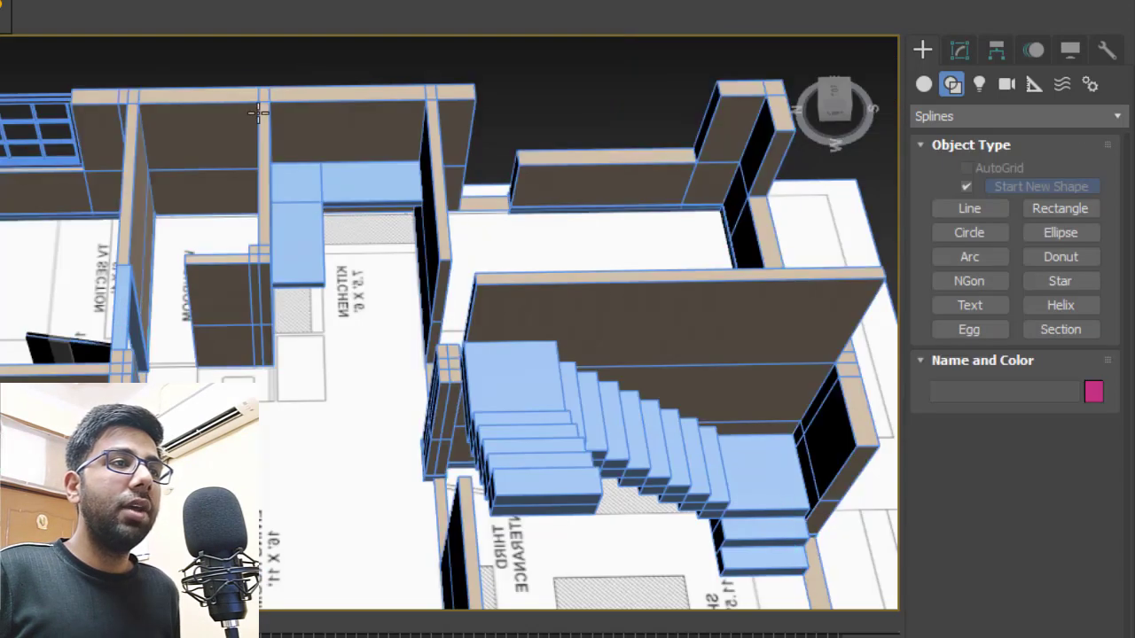
click(211, 129)
scroll(206, 151, up, 2)
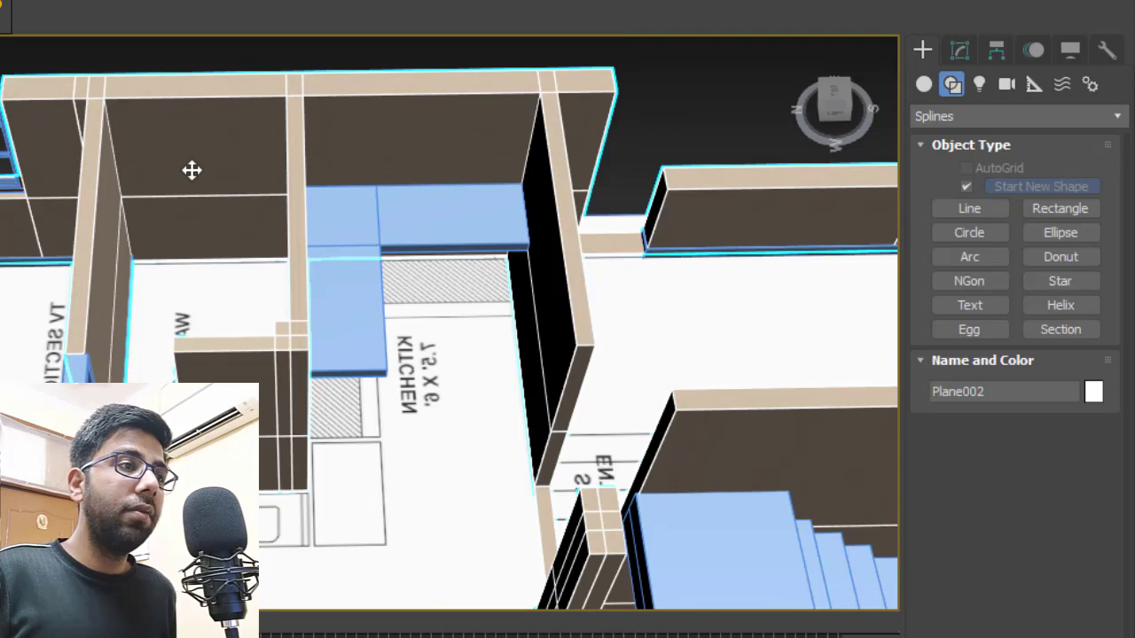
key(alt+q)
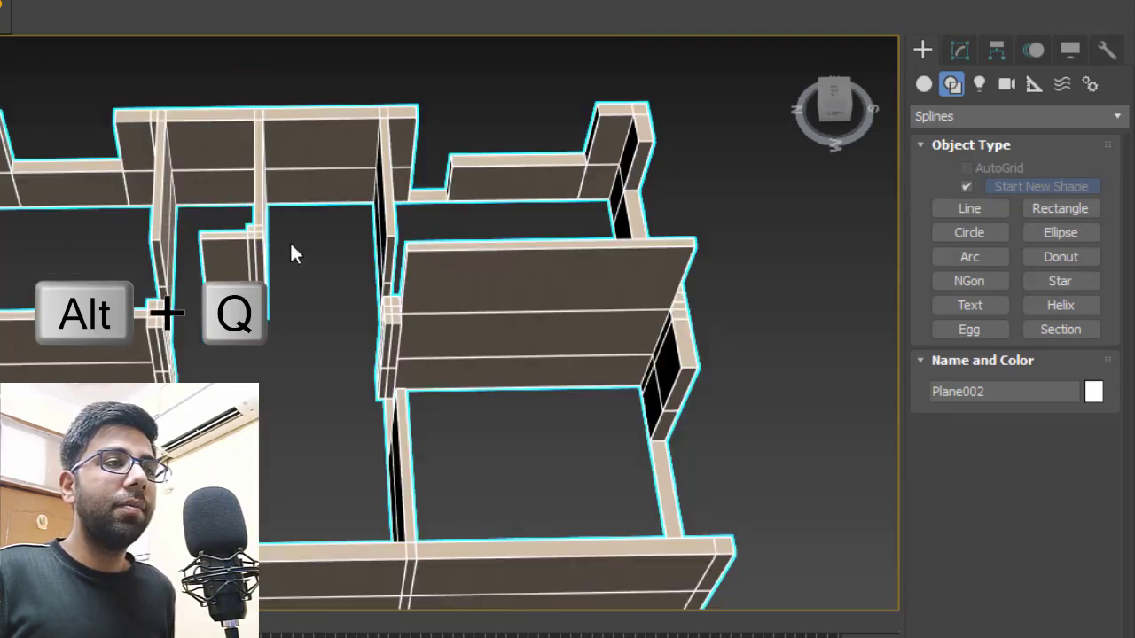
scroll(310, 266, down, 2)
alt+middle_drag(329, 297, 210, 214)
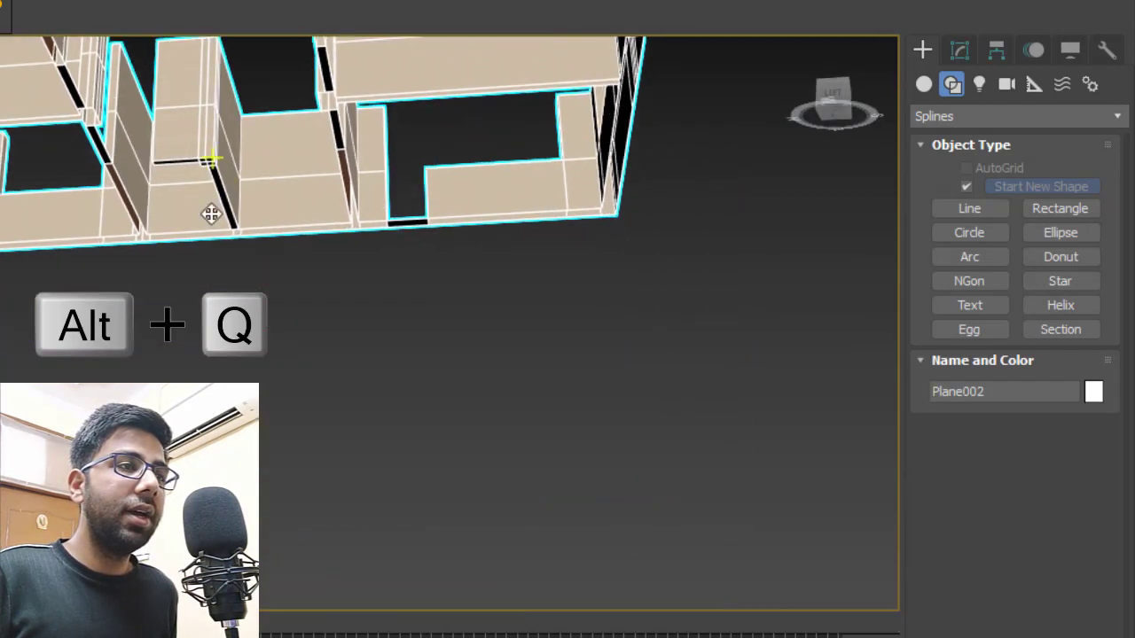
scroll(210, 213, up, 3)
scroll(111, 300, down, 1)
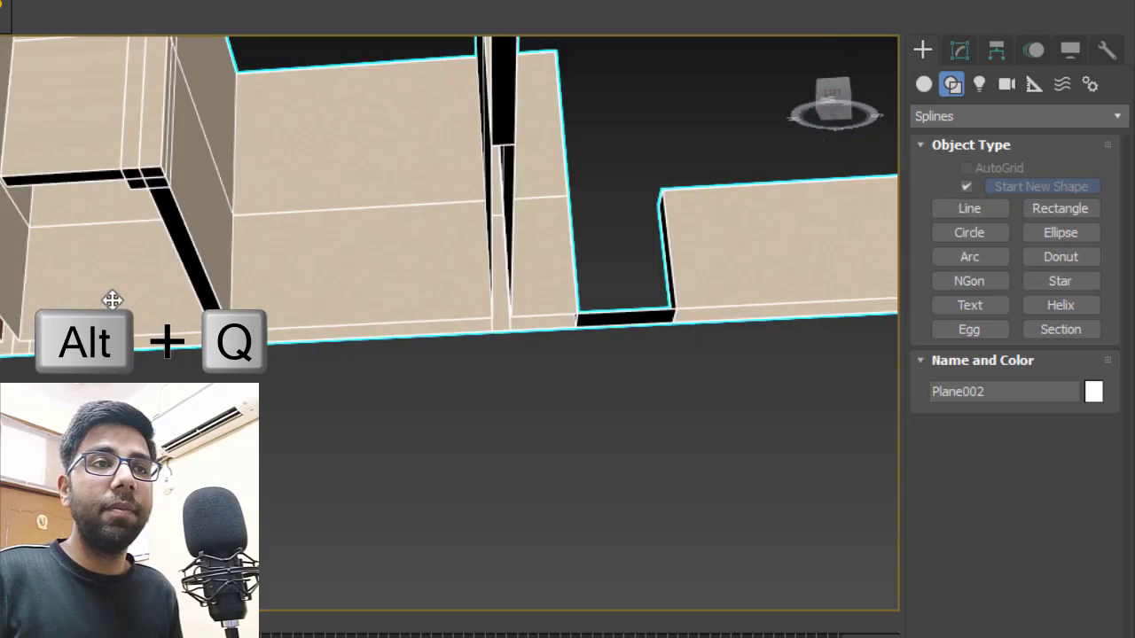
middle_drag(161, 283, 280, 287)
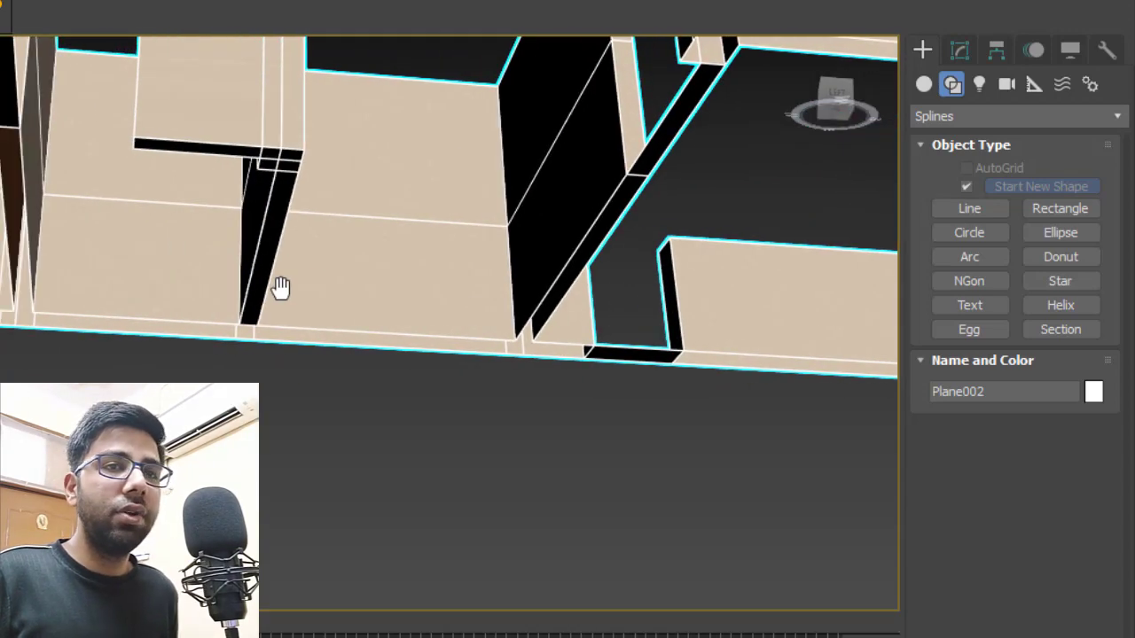
scroll(239, 281, up, 2)
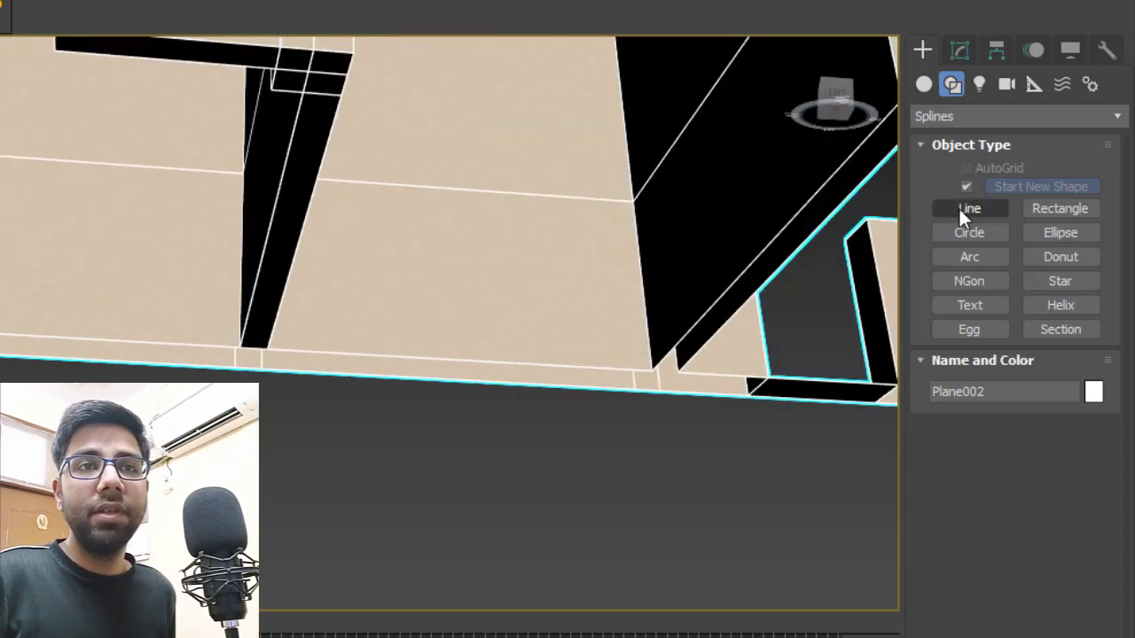
- Draw a vertex-snapped skirting line along the wall bases from the washroom's outer wall, around the partition and kitchen walls, to the adjacent opening
click(962, 211)
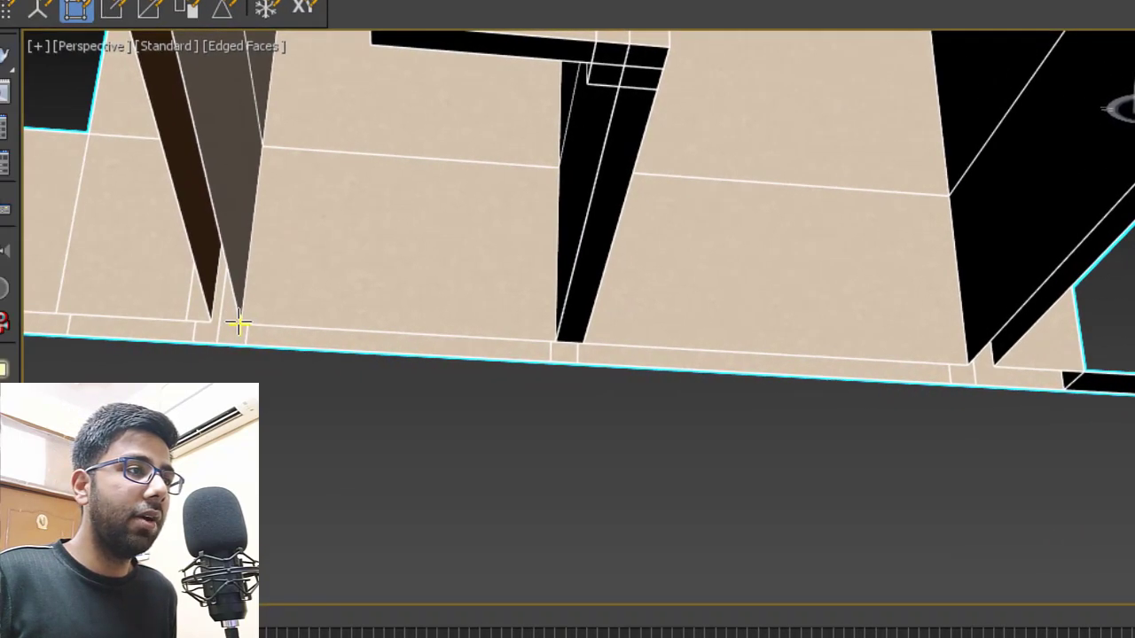
click(198, 348)
click(550, 334)
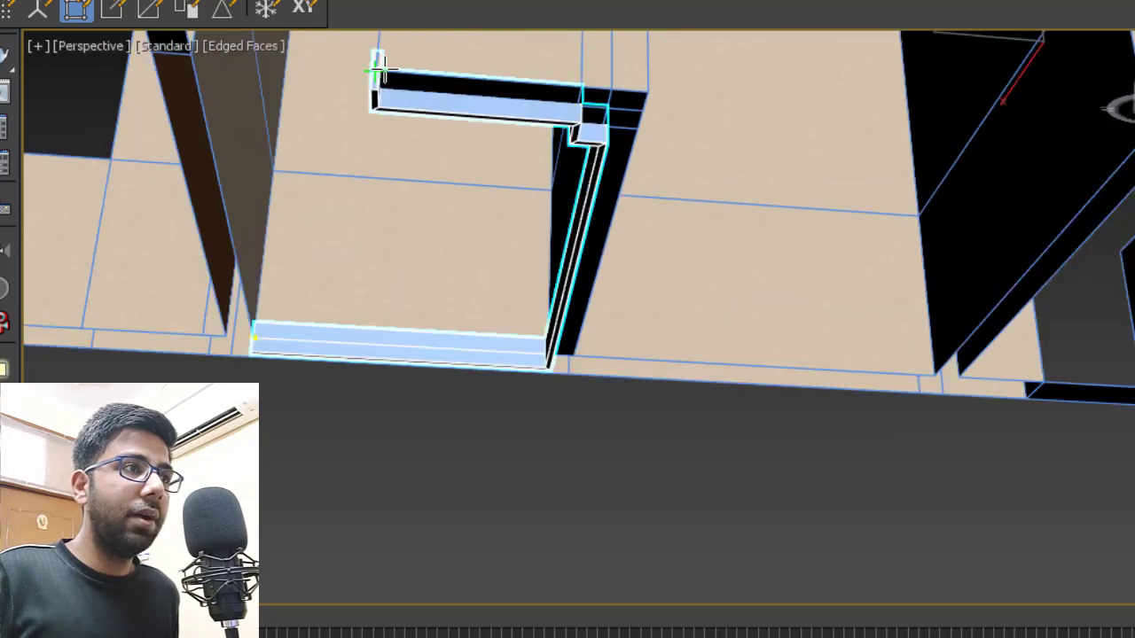
click(379, 67)
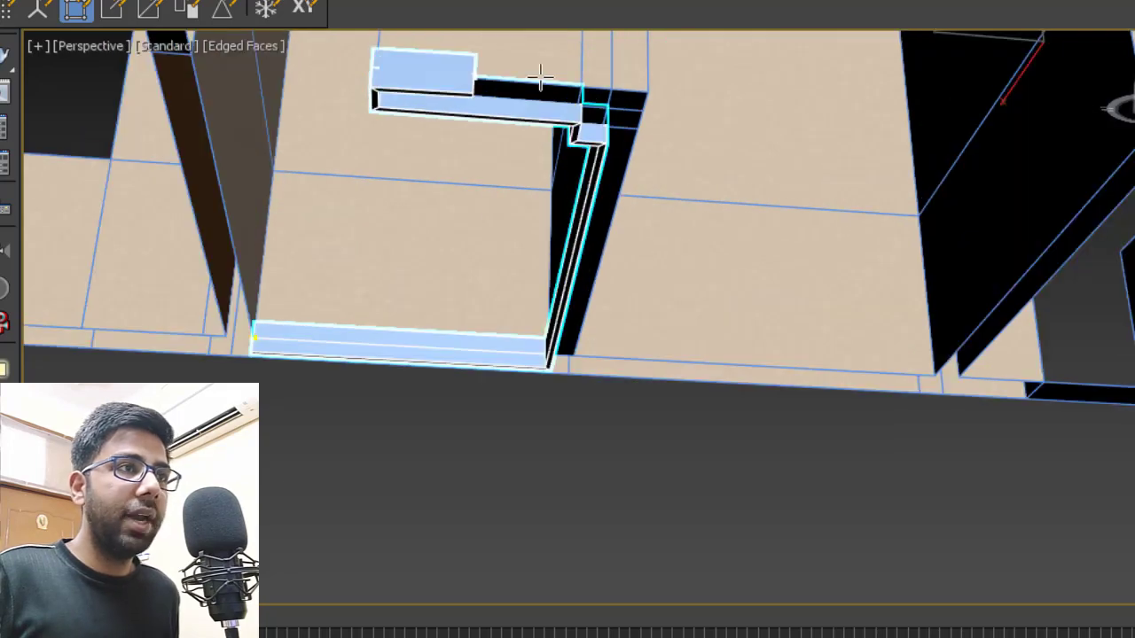
click(648, 82)
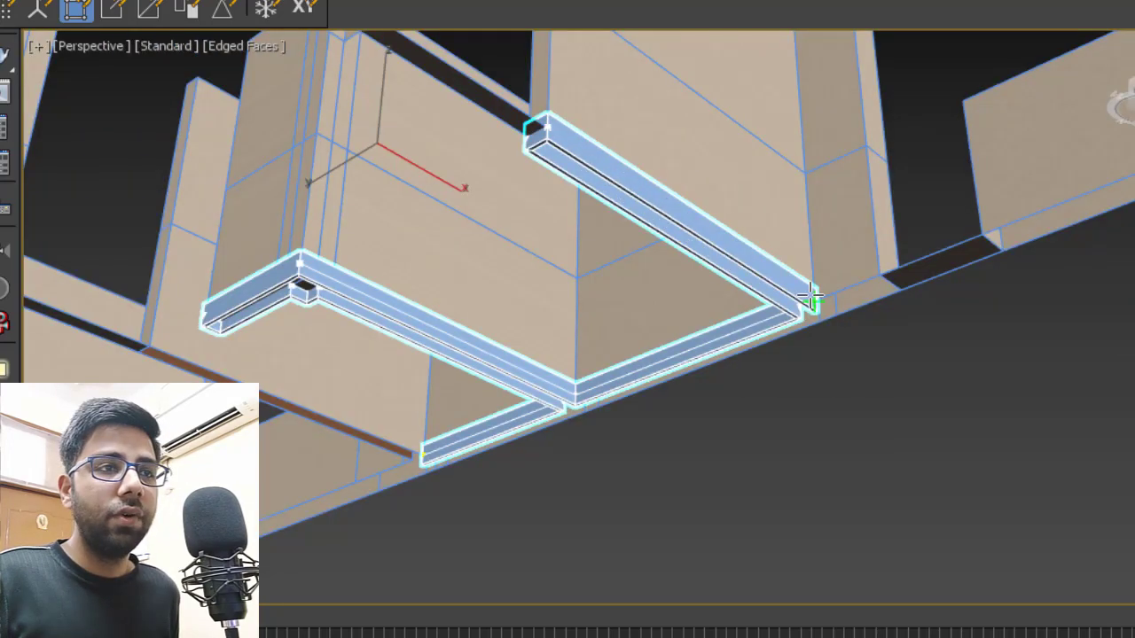
click(901, 289)
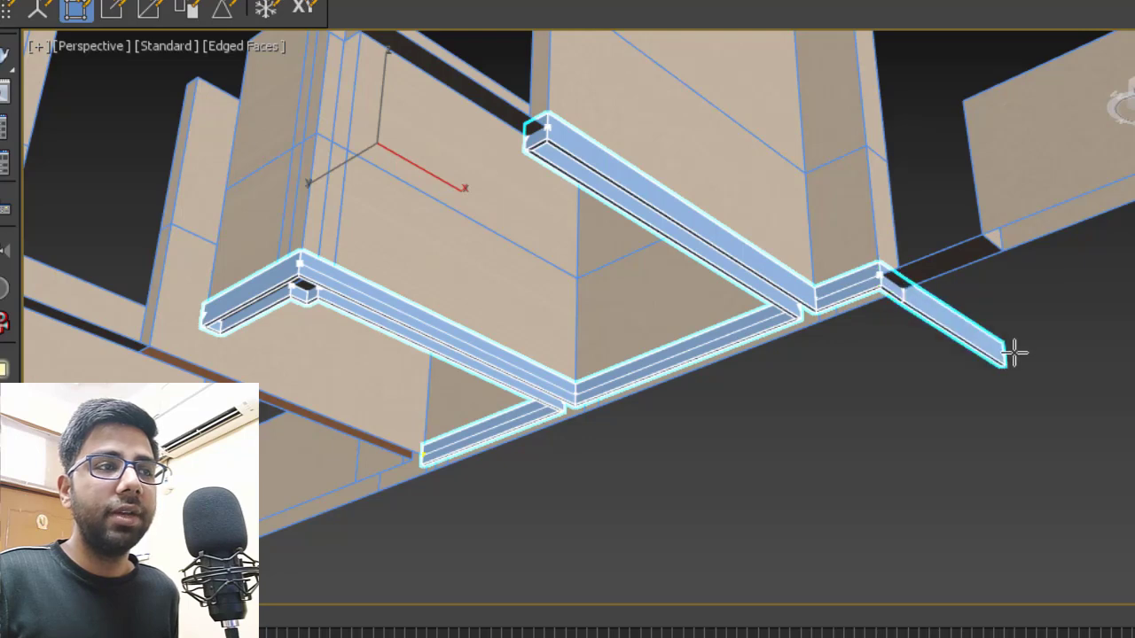
right_click(976, 337)
- Finish the washroom and kitchen skirting line, deselect it, and unhide all objects in the scene
alt+middle_drag(598, 292, 470, 338)
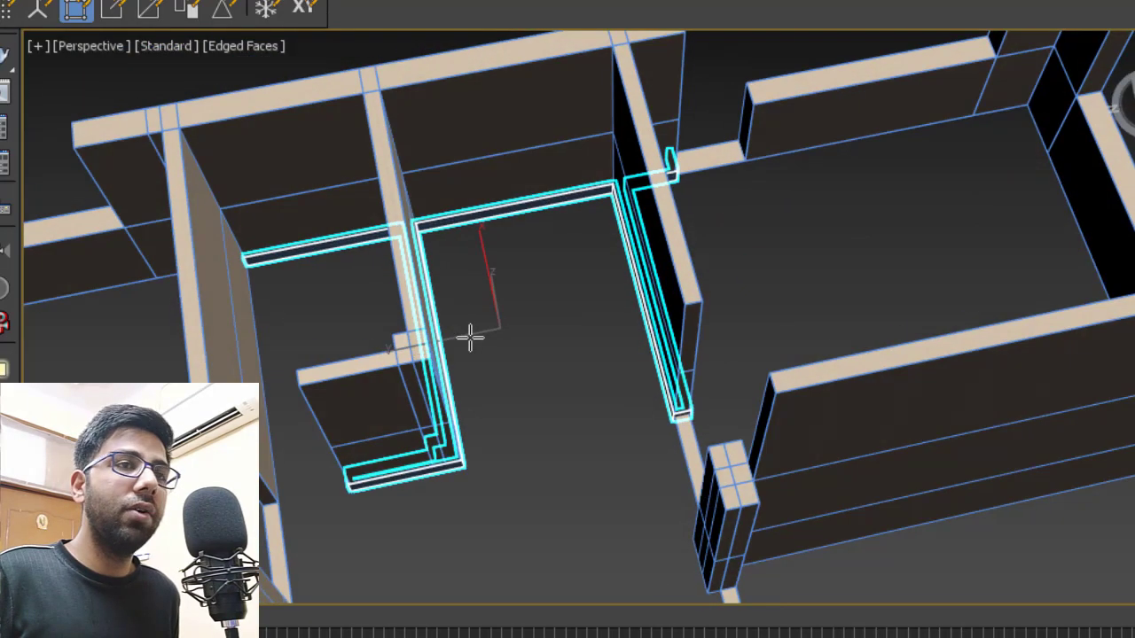
right_click(761, 280)
click(555, 353)
right_click(533, 315)
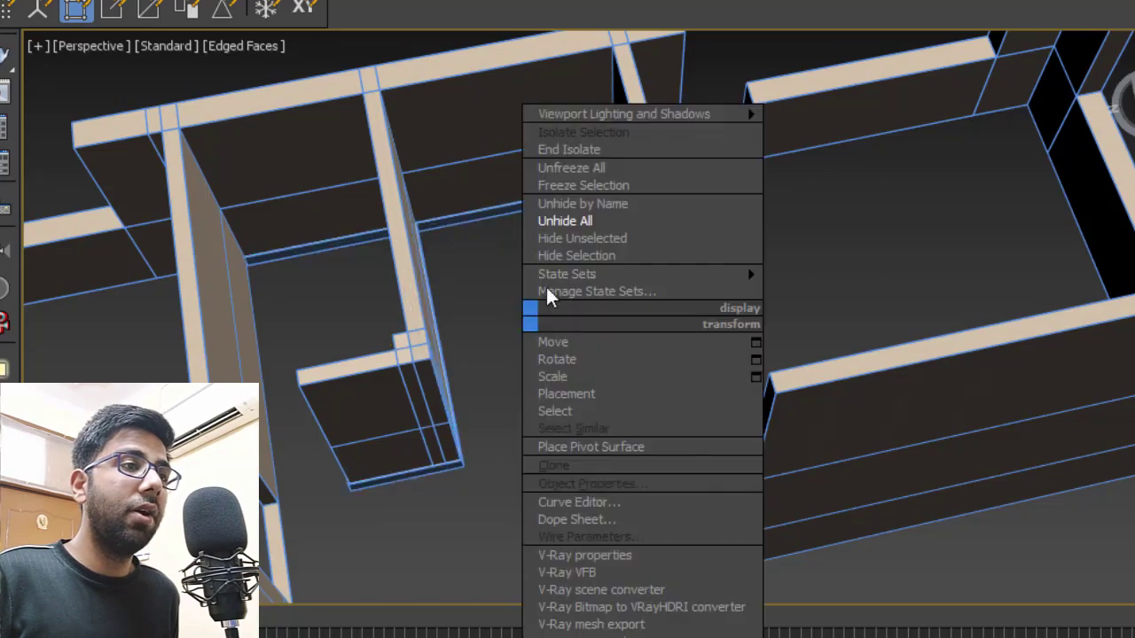
click(594, 220)
- Examine the skirting around the kitchen and washroom walls and the bare wall bases of the living room
alt+middle_drag(594, 222, 405, 279)
scroll(406, 278, up, 8)
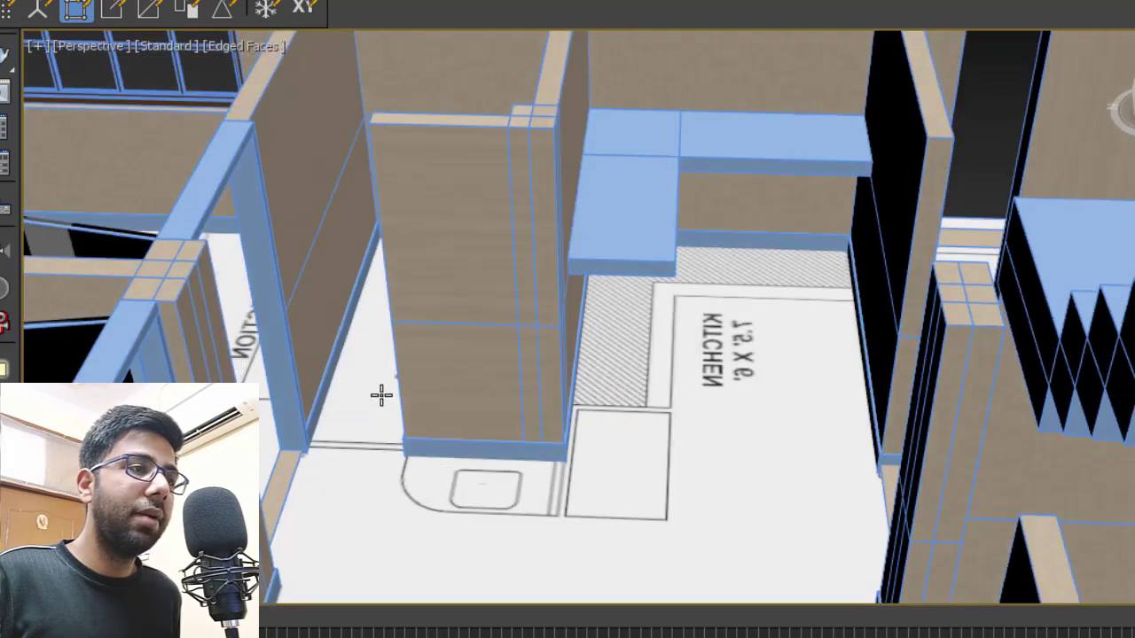
alt+middle_drag(382, 396, 402, 436)
alt+middle_drag(612, 293, 683, 287)
scroll(535, 370, down, 5)
scroll(736, 367, up, 6)
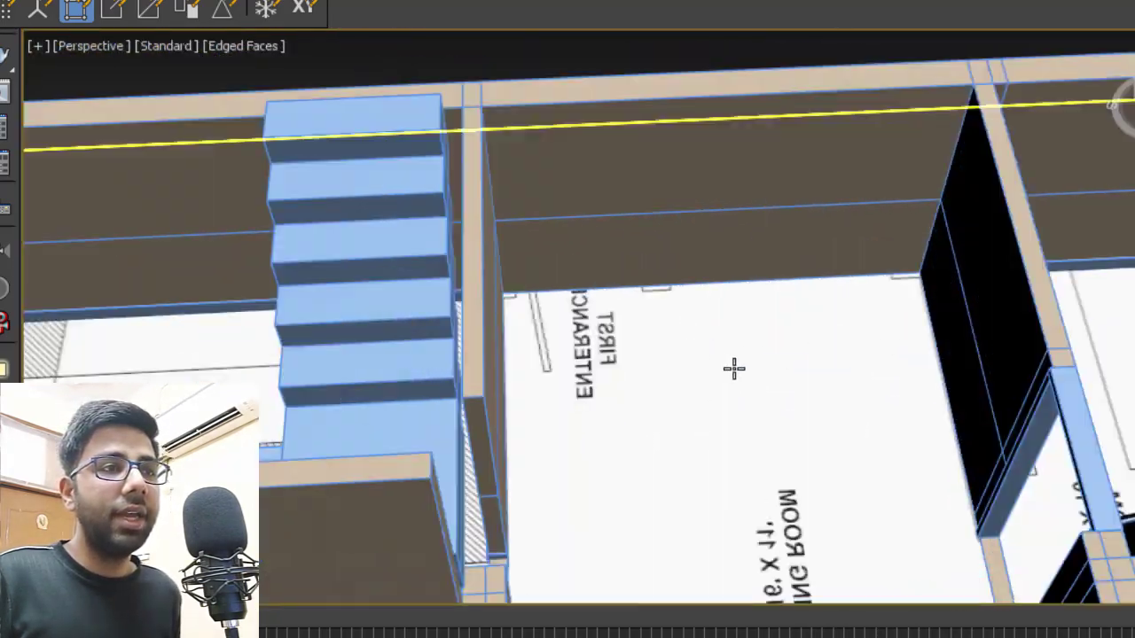
middle_drag(735, 367, 474, 318)
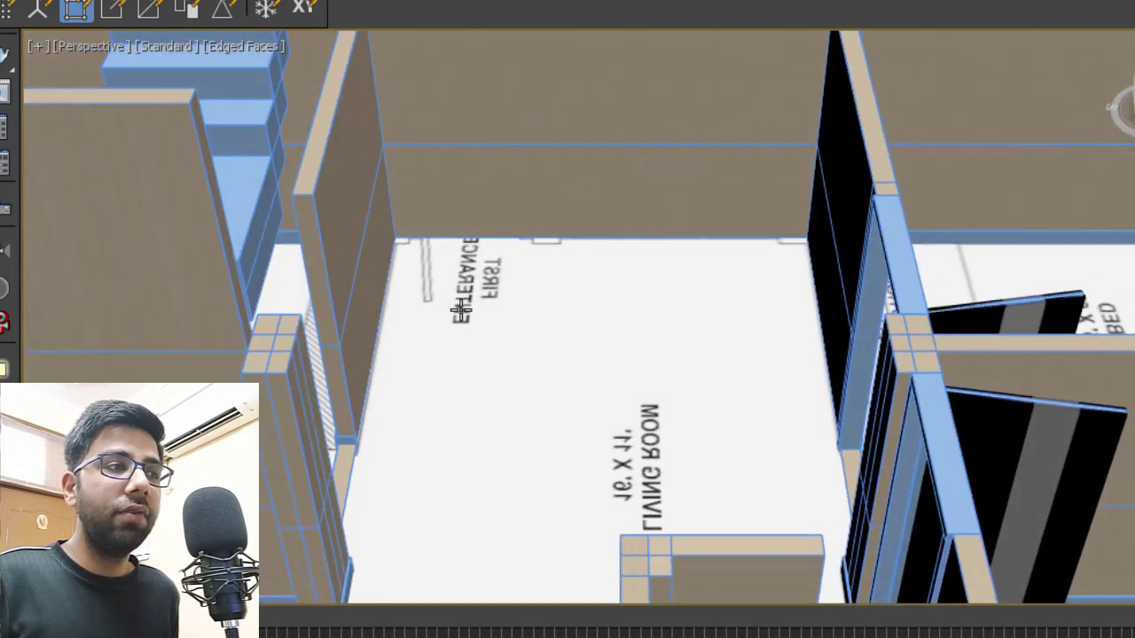
scroll(470, 324, up, 3)
scroll(470, 323, down, 2)
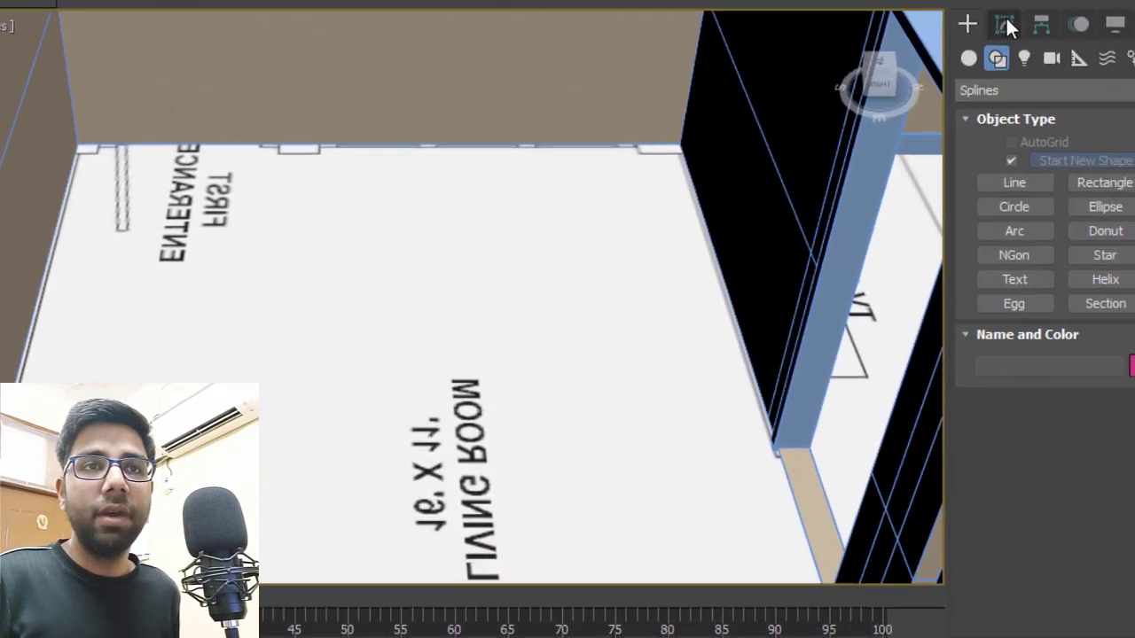
- Draw a vertex-snapped skirting line along the living room's wall bases, from the stair-side wall across the long wall to the opposite door opening
click(1005, 18)
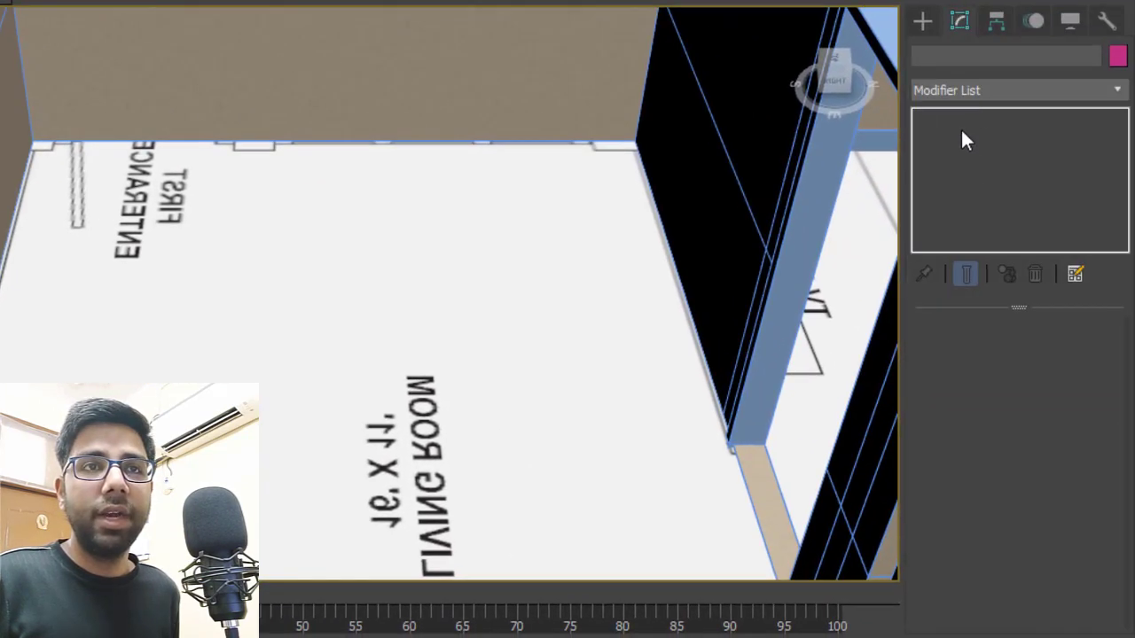
click(923, 21)
click(966, 179)
alt+middle_drag(221, 352, 274, 319)
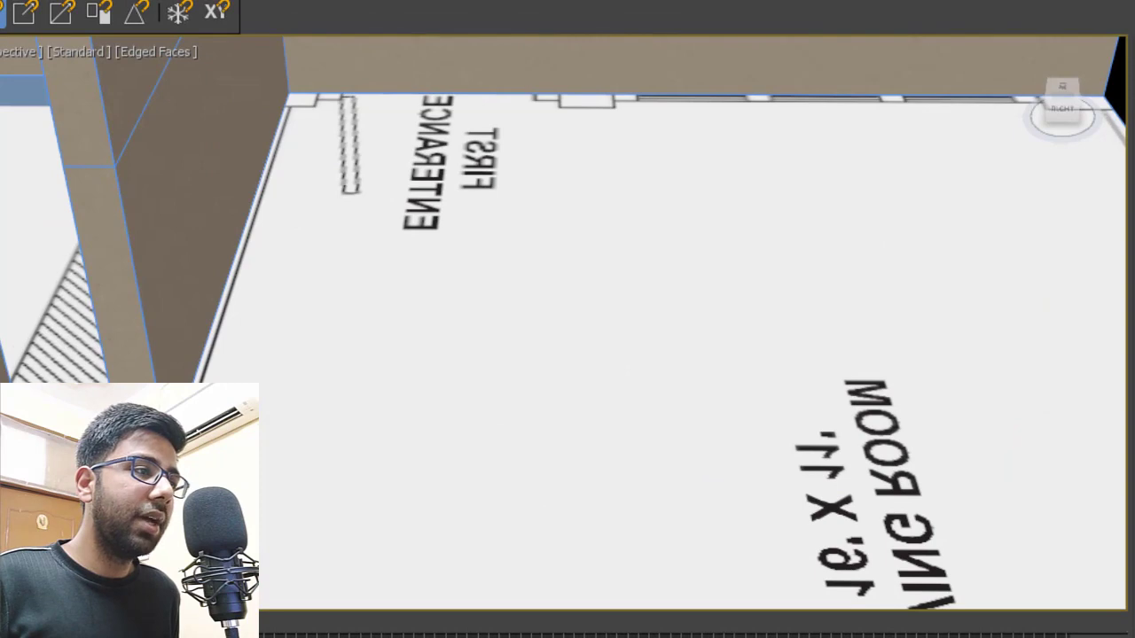
click(288, 98)
scroll(292, 102, down, 3)
alt+middle_drag(697, 299, 737, 357)
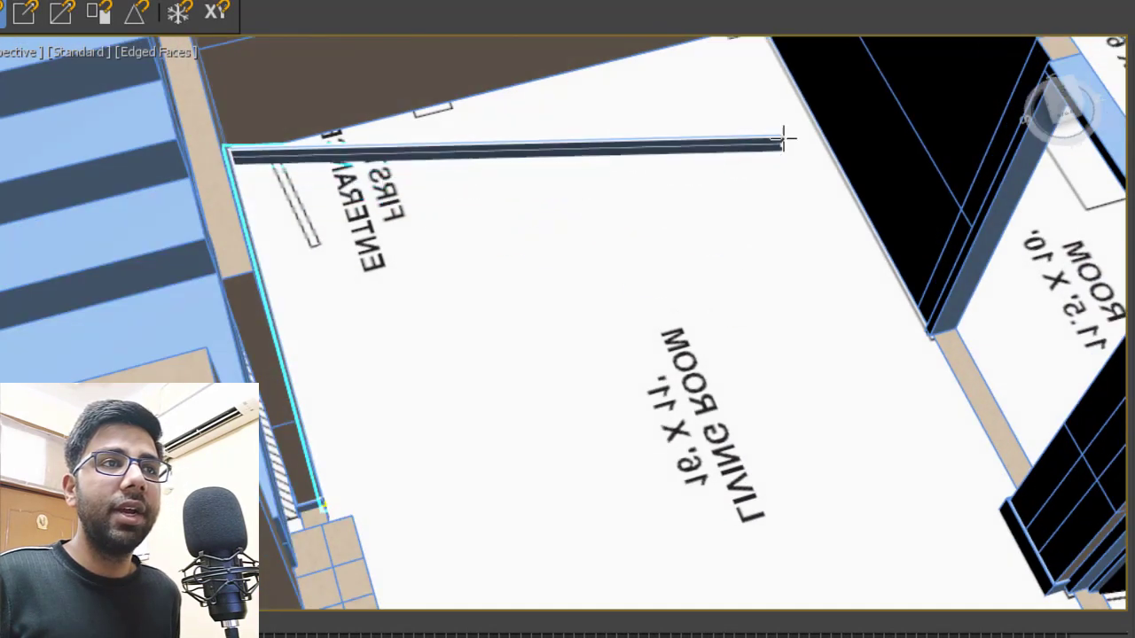
alt+middle_drag(785, 140, 765, 108)
click(887, 499)
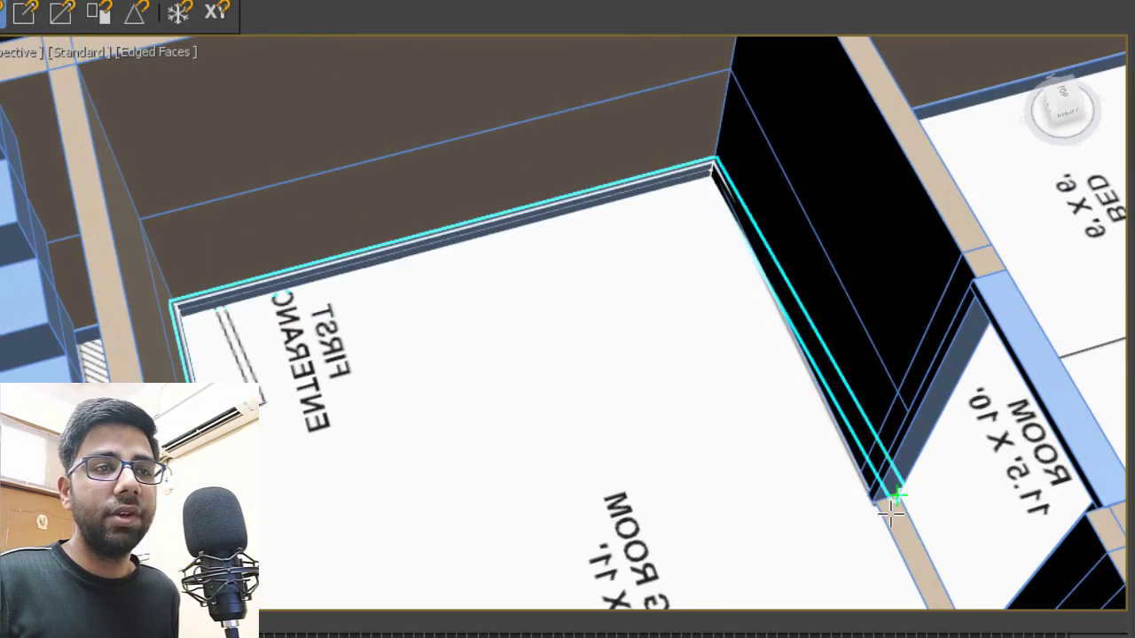
right_click(887, 513)
- Delete the narrow step between the lowest step and the square landing at the foot of the staircase
alt+middle_drag(854, 507, 647, 387)
scroll(667, 400, down, 2)
key(w)
click(514, 77)
scroll(522, 377, down, 3)
middle_drag(522, 378, 549, 317)
alt+middle_drag(470, 307, 392, 347)
scroll(435, 286, up, 3)
alt+middle_drag(438, 293, 360, 312)
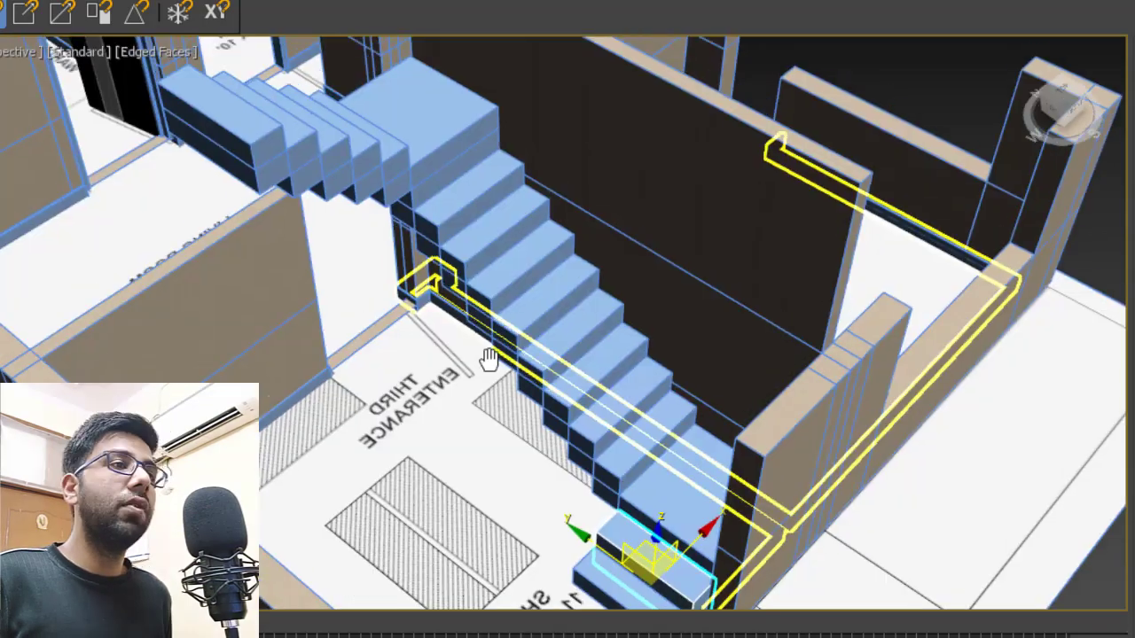
middle_drag(505, 324, 438, 257)
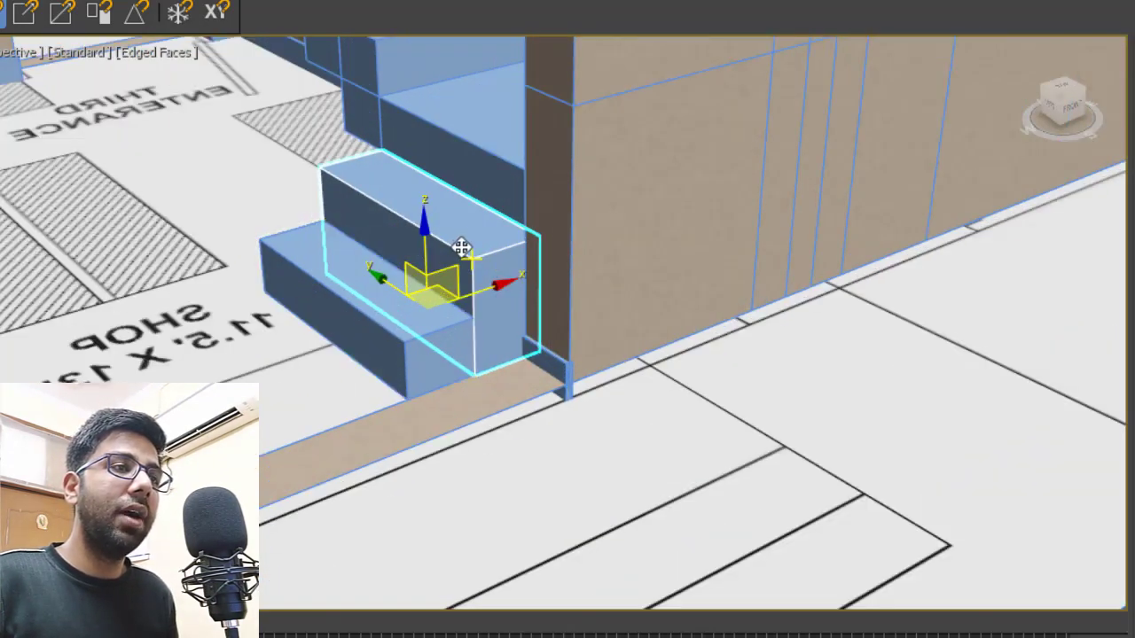
key(Delete)
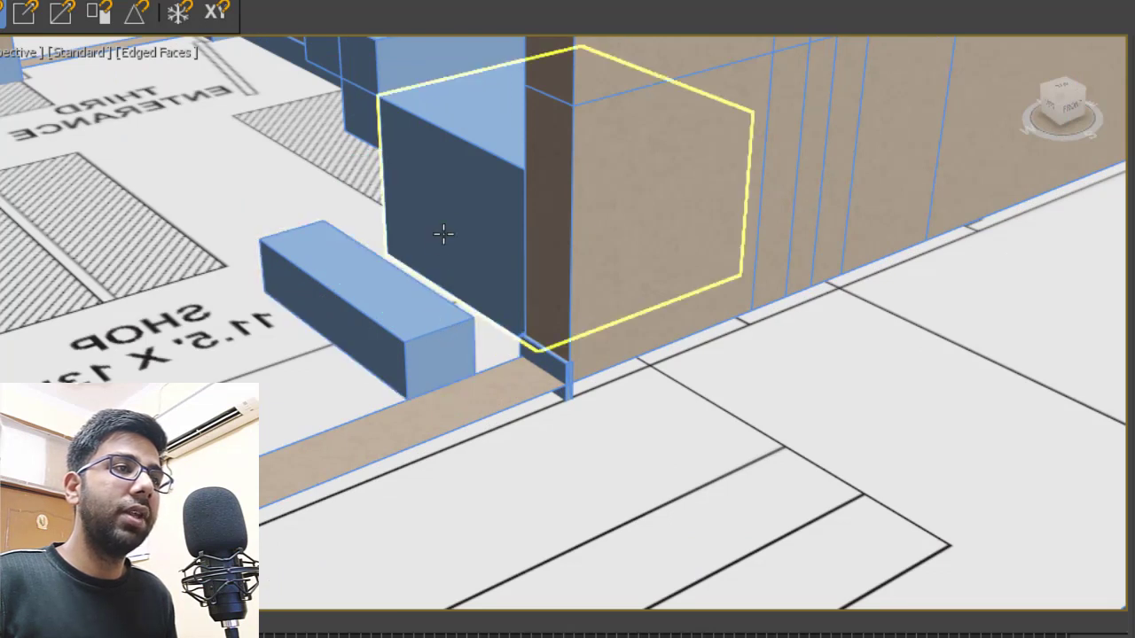
- Set the height of the 3' square landing at the stair foot to 16 inches and snap the lowest step against its front
click(451, 192)
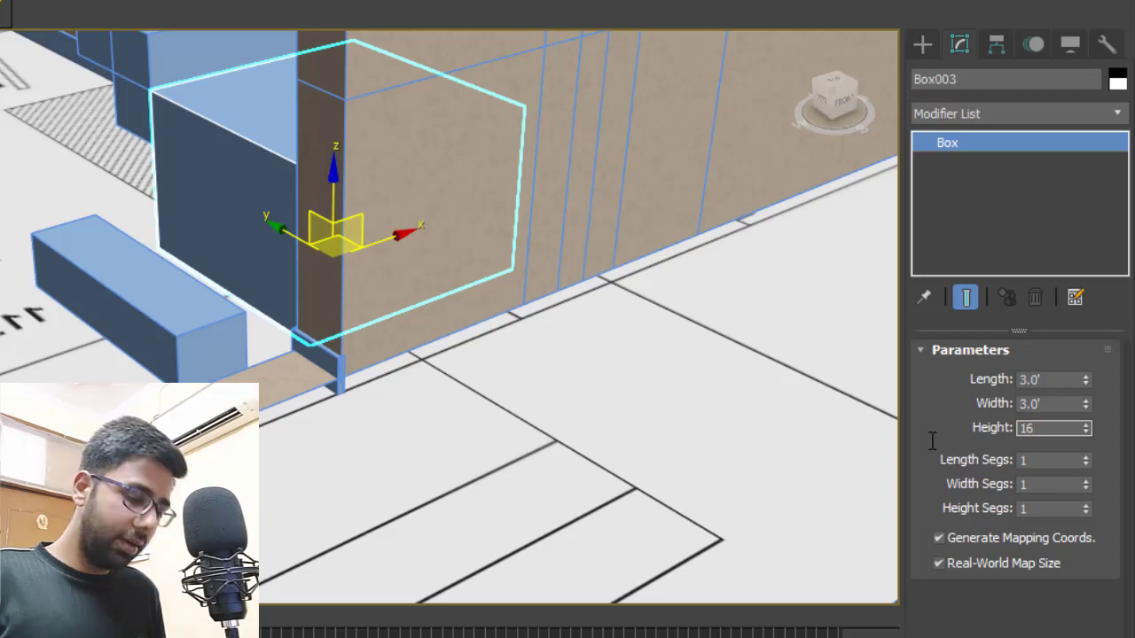
text(16)
key(Return)
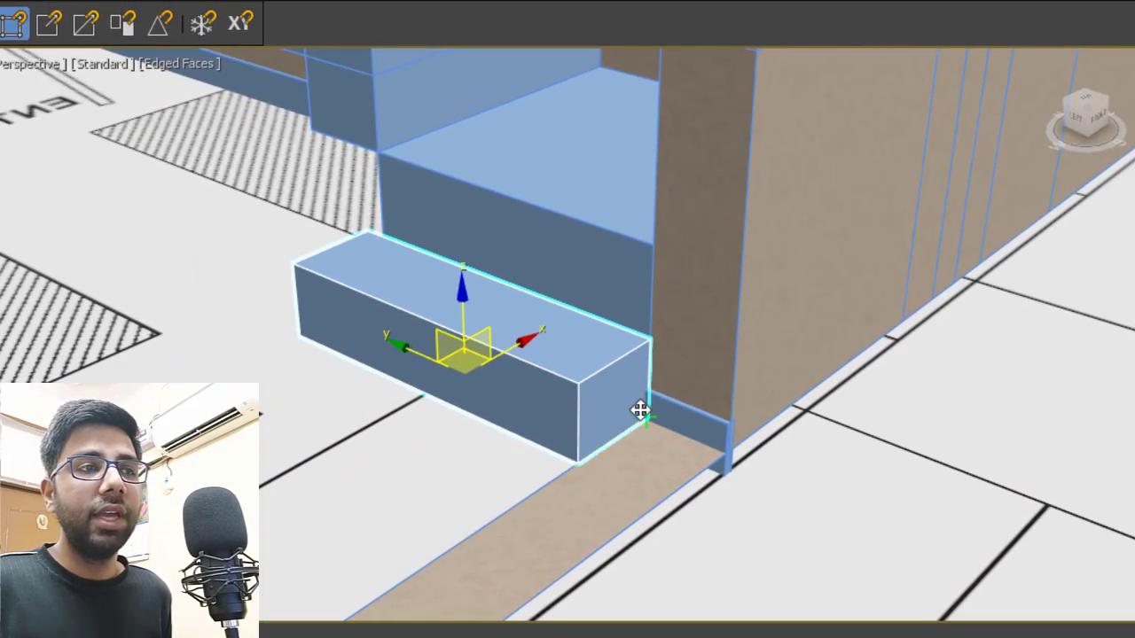
alt+middle_drag(595, 390, 348, 366)
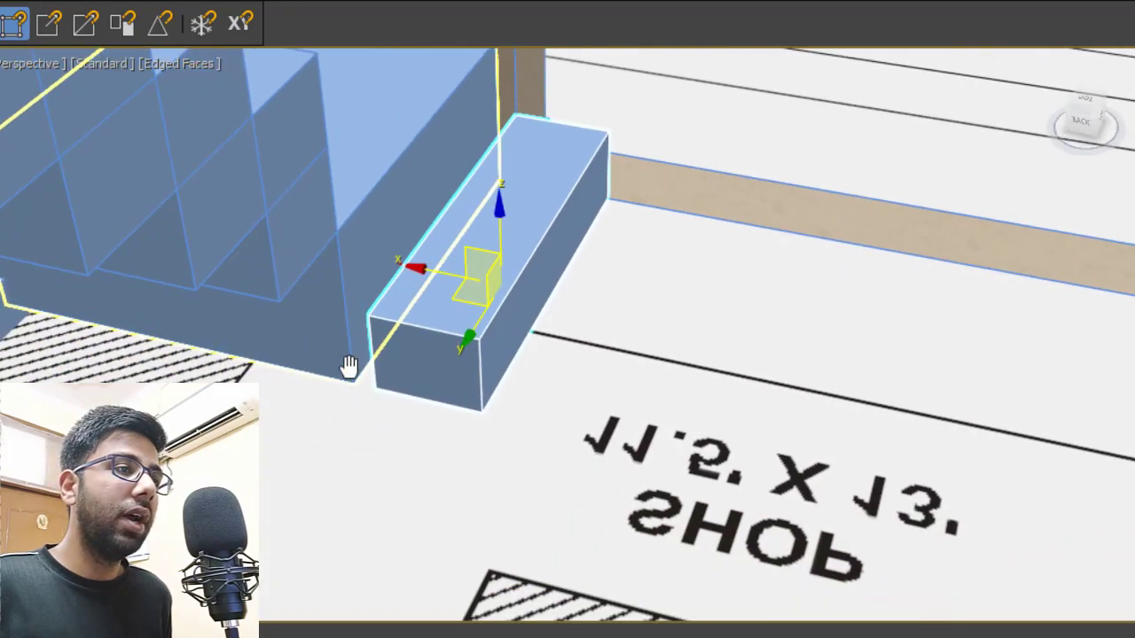
scroll(374, 380, down, 8)
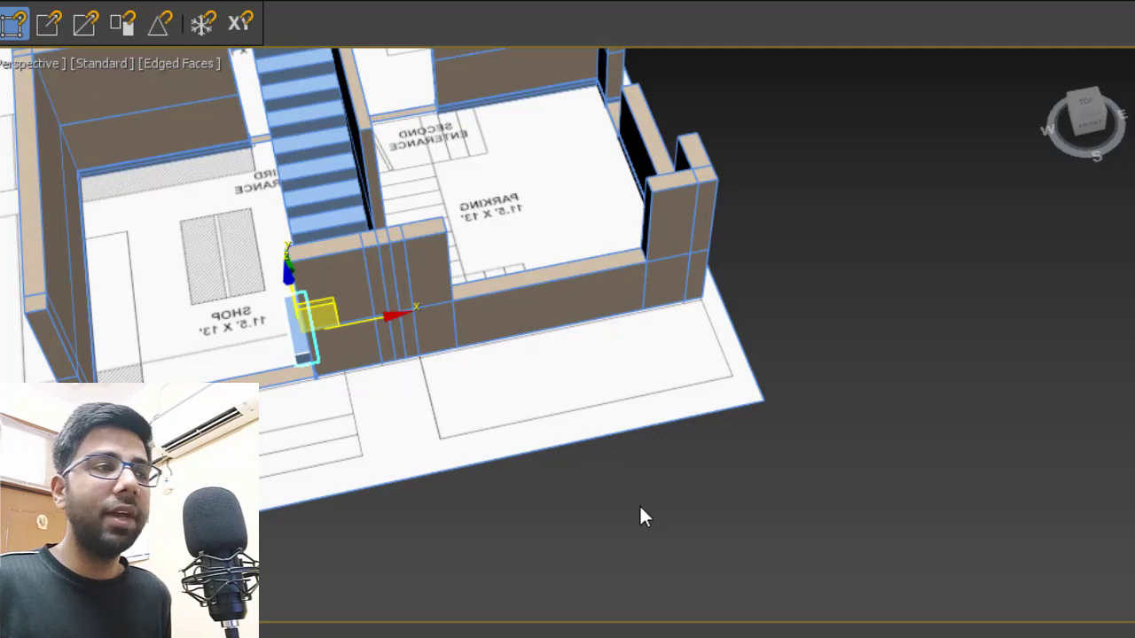
- Draw a closed, vertex-snapped triangular line over half of the square landing's top, with renderer and viewport display turned off
key(z)
middle_drag(624, 267, 568, 298)
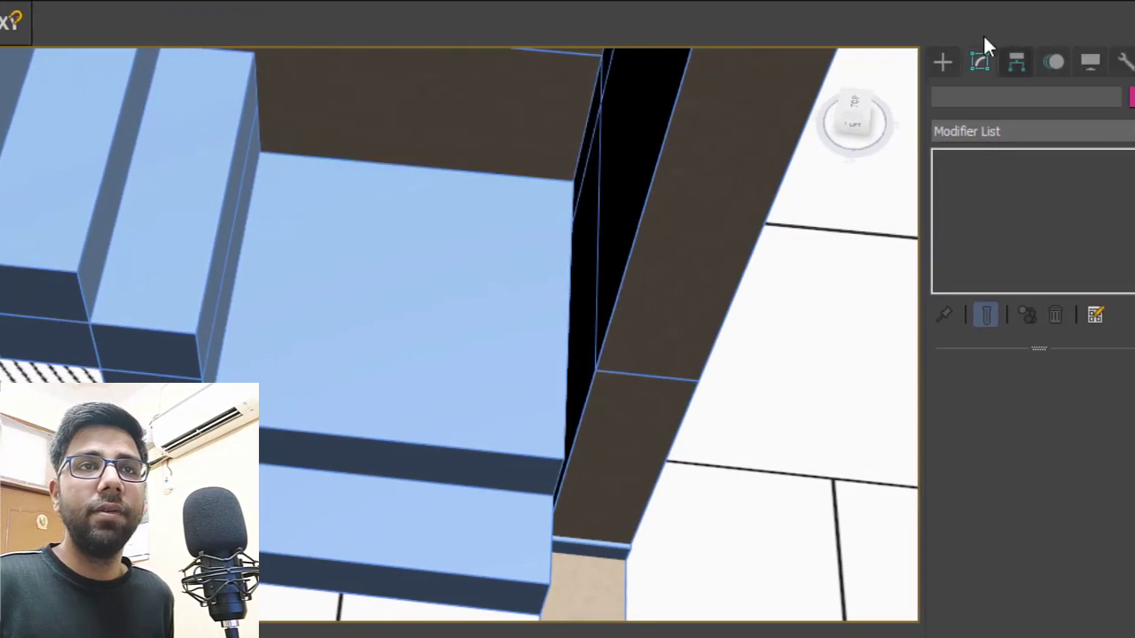
click(923, 60)
click(951, 96)
click(969, 220)
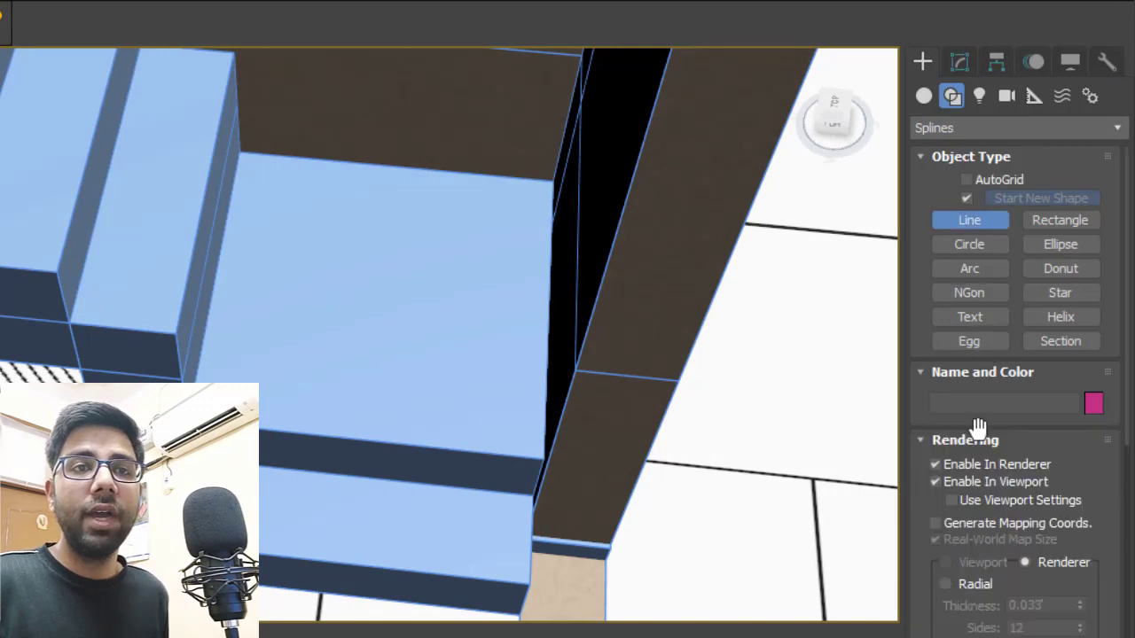
click(980, 464)
click(980, 481)
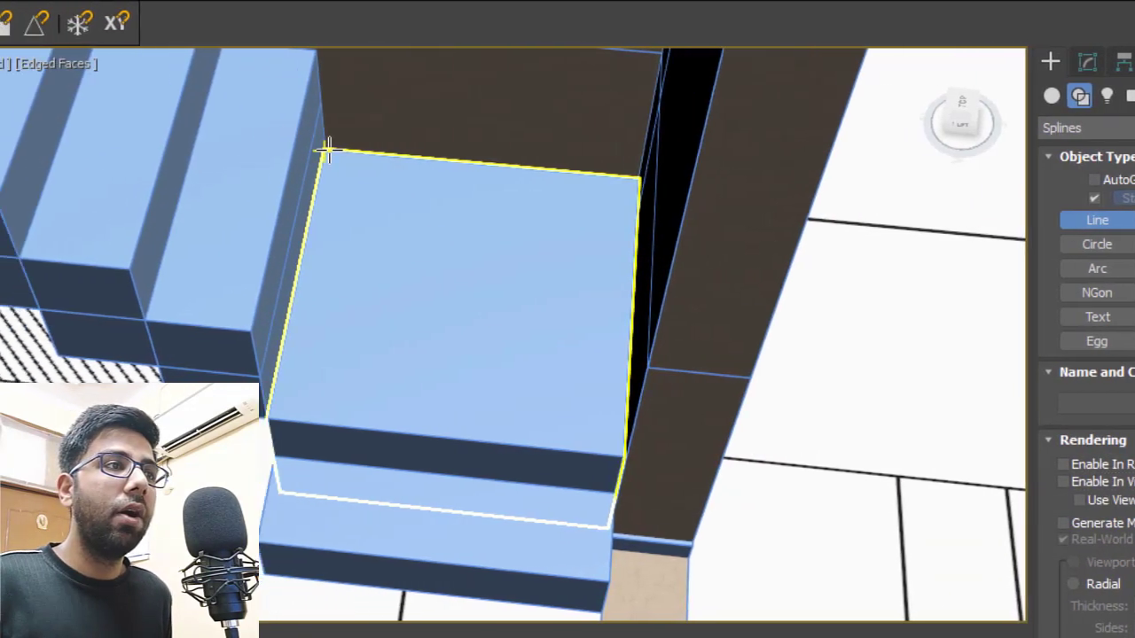
click(238, 153)
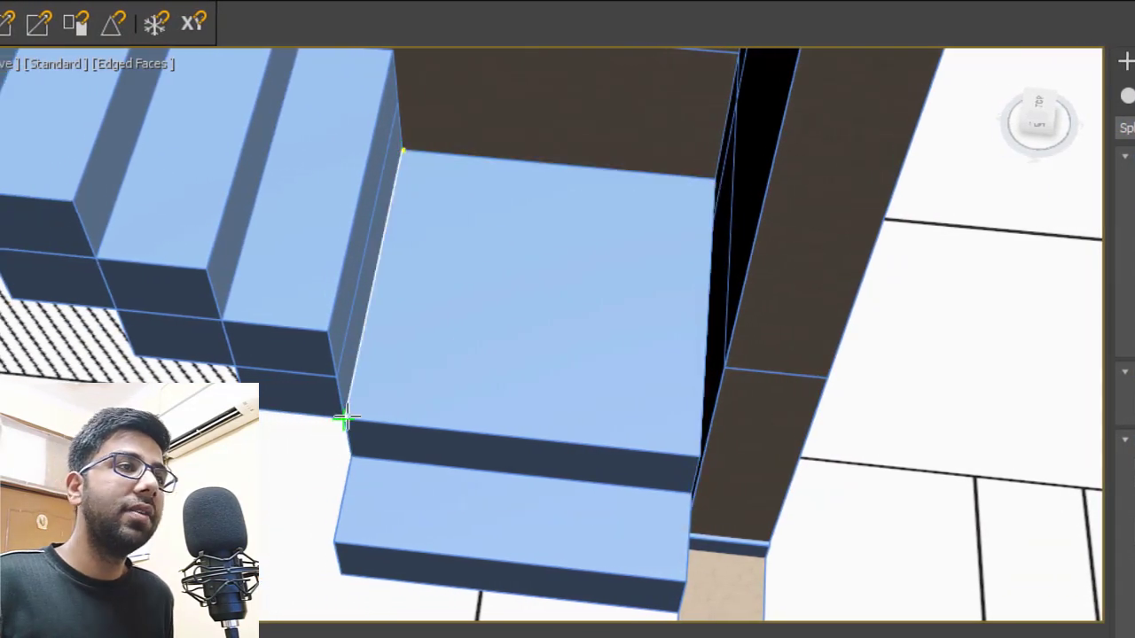
click(717, 182)
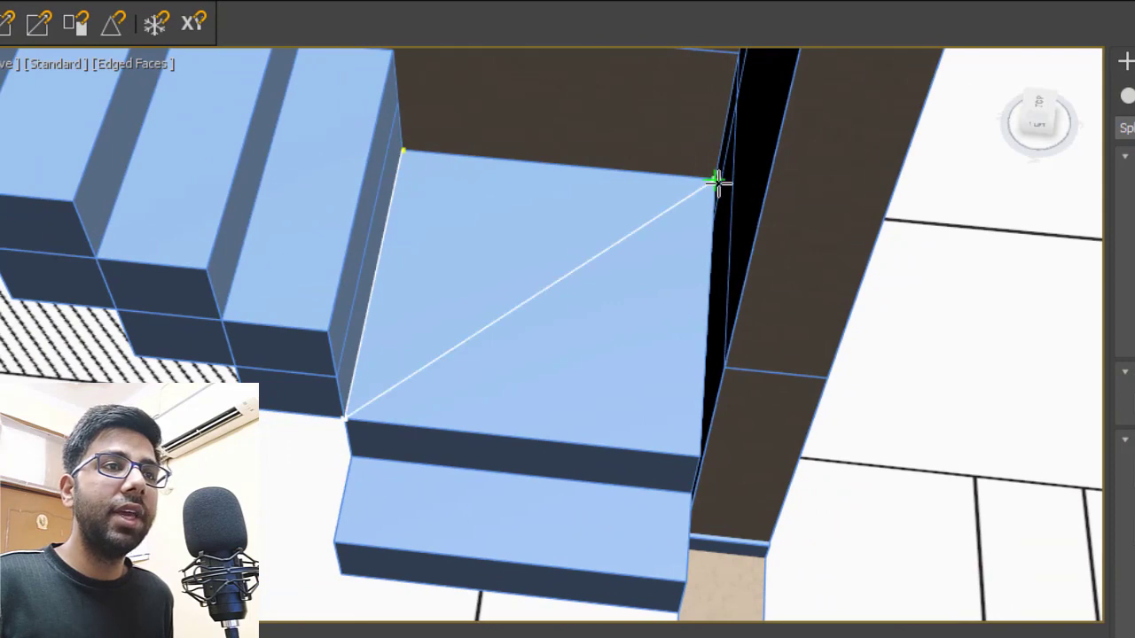
click(400, 152)
click(570, 401)
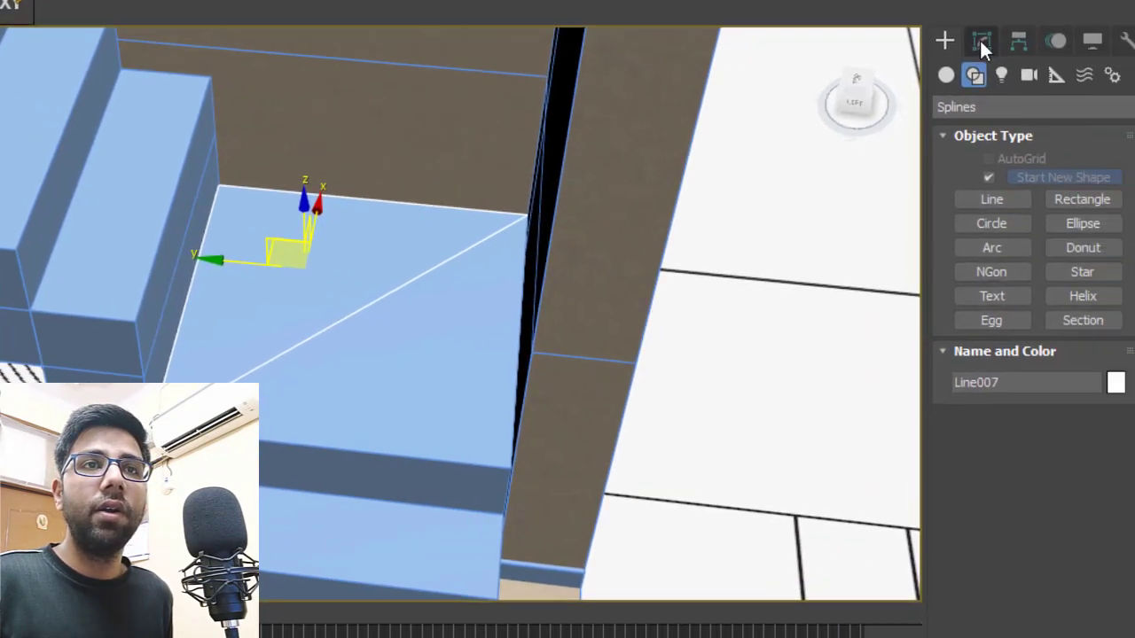
- Extrude the triangular line on the landing by 8 inches to form a winder step
click(980, 40)
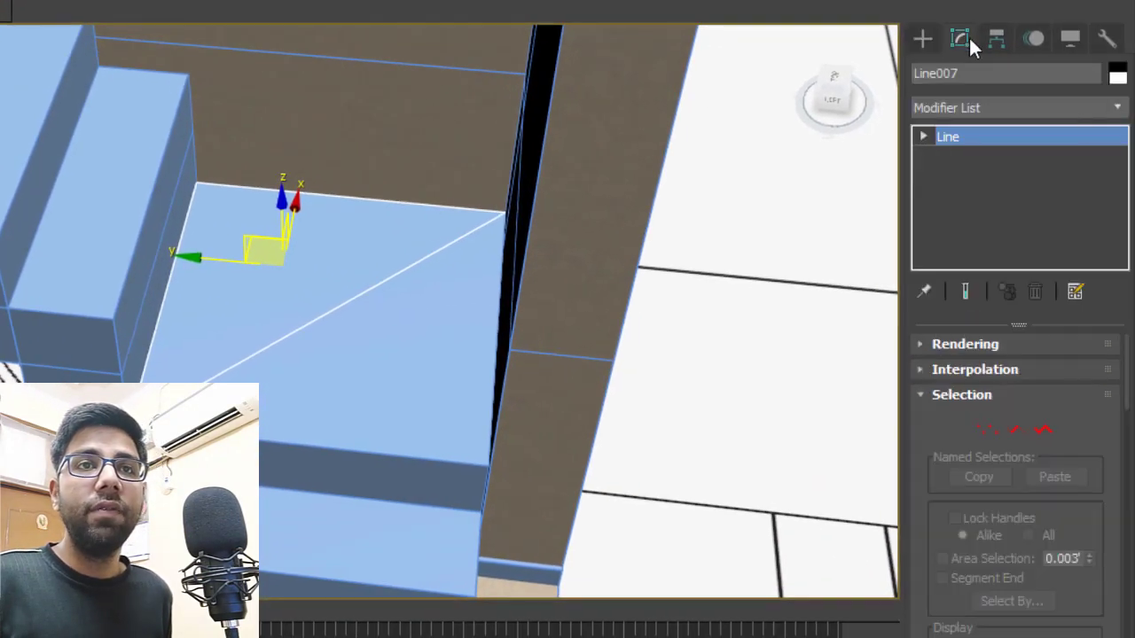
click(1119, 107)
text(esh)
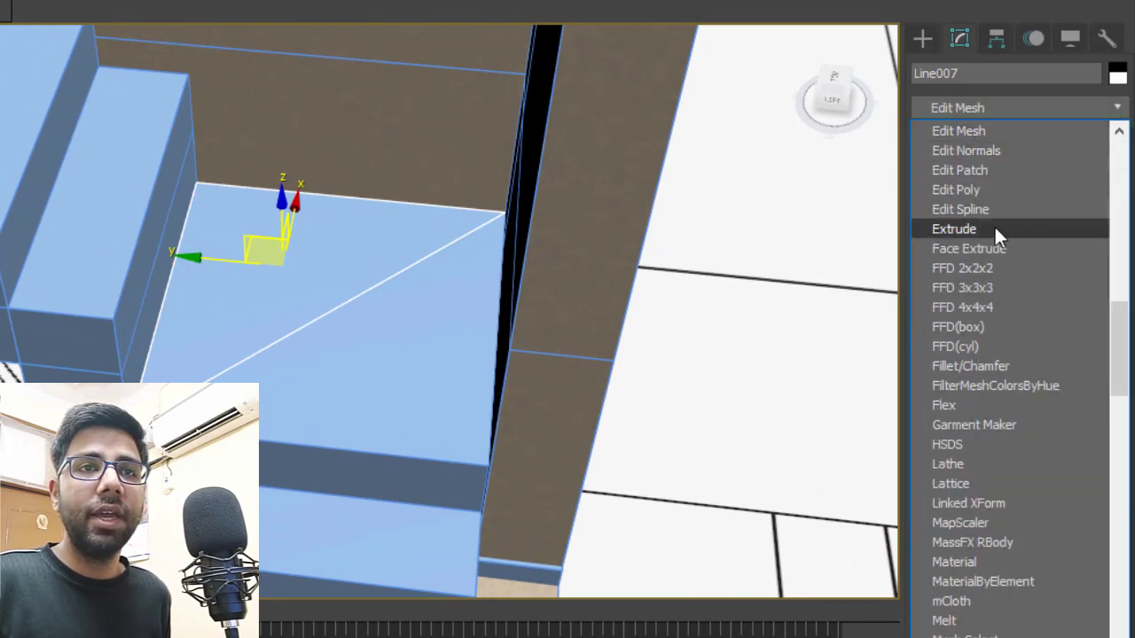
click(994, 228)
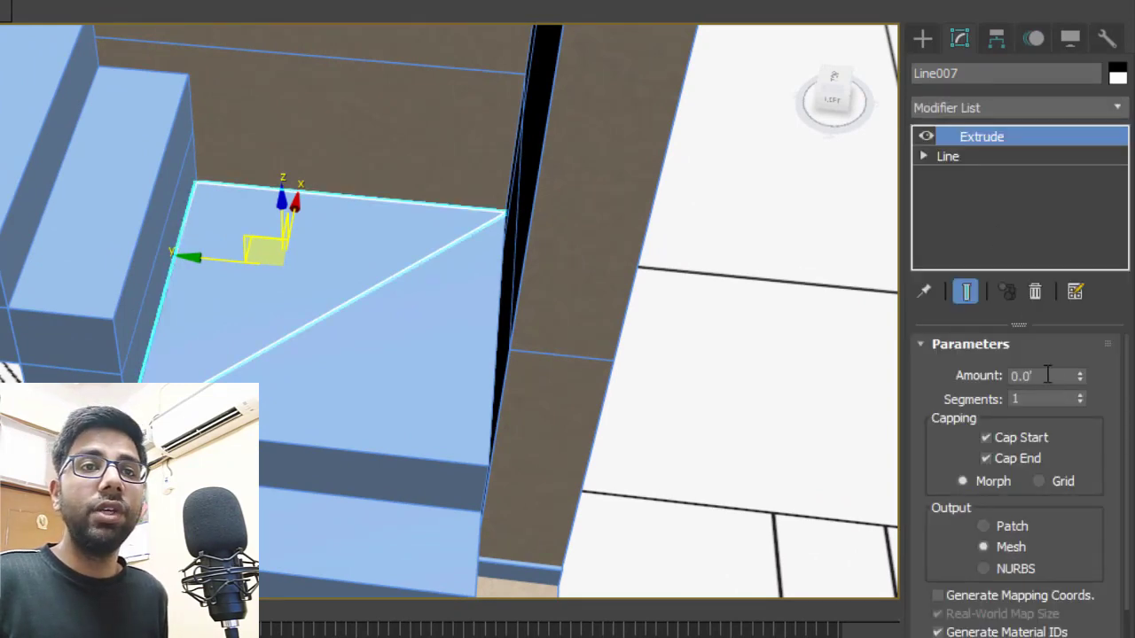
text(8)
key(Return)
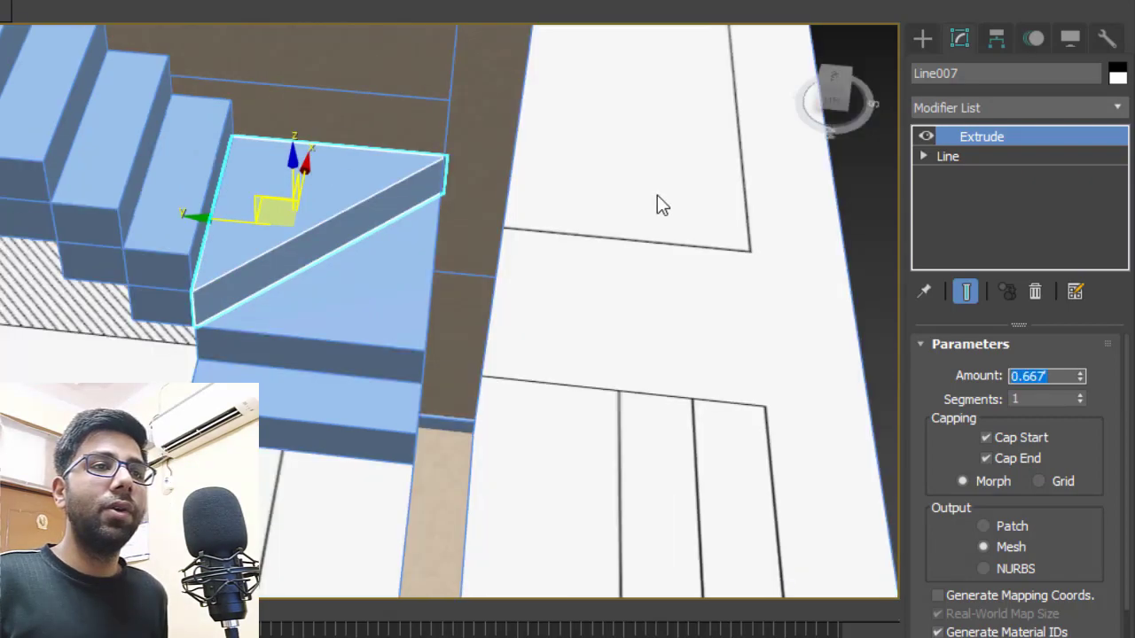
click(658, 198)
- Examine the whole staircase from several angles, from the triangular step up to the upper landing and flight
alt+middle_drag(359, 333, 267, 290)
scroll(521, 297, down, 5)
alt+middle_drag(576, 216, 628, 334)
scroll(697, 387, up, 6)
scroll(697, 388, down, 3)
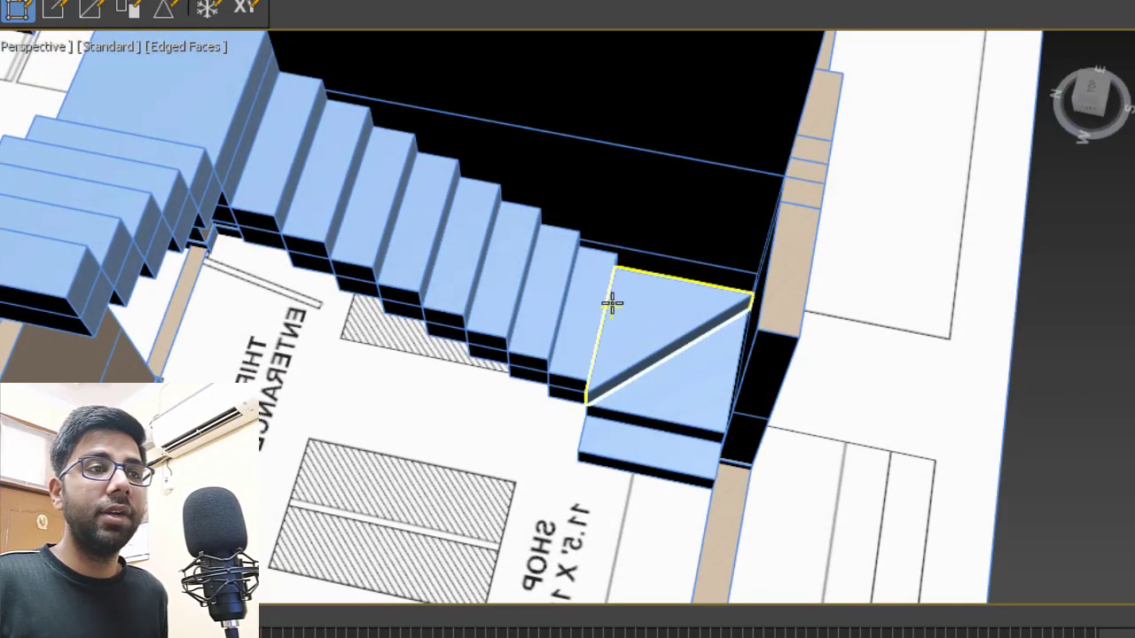
alt+middle_drag(520, 257, 537, 388)
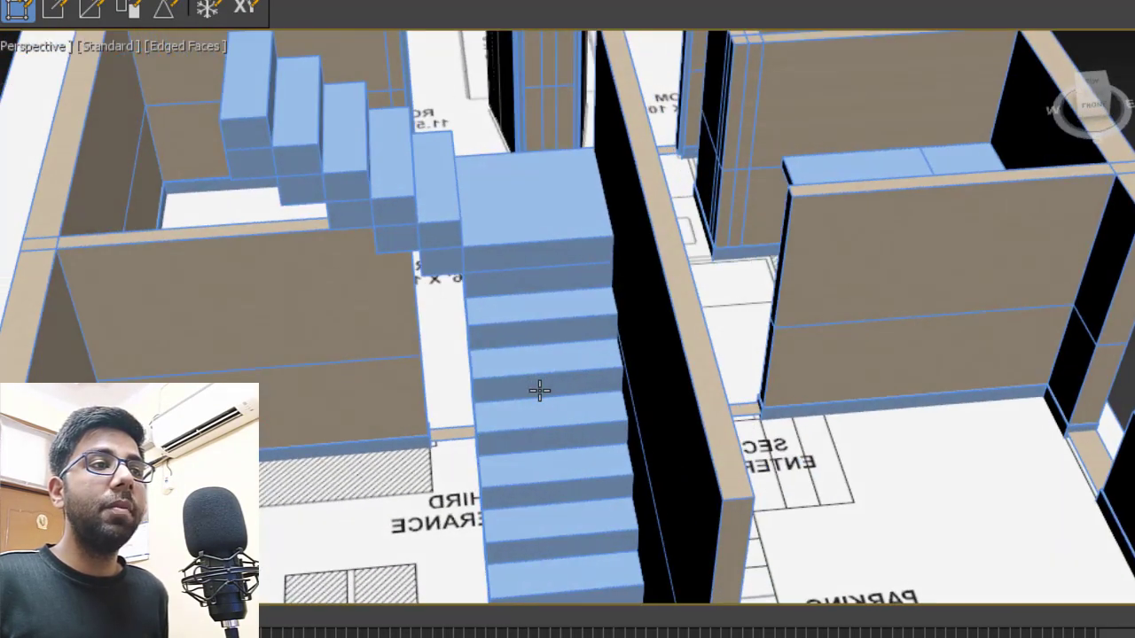
alt+middle_drag(489, 335, 552, 265)
scroll(552, 264, up, 6)
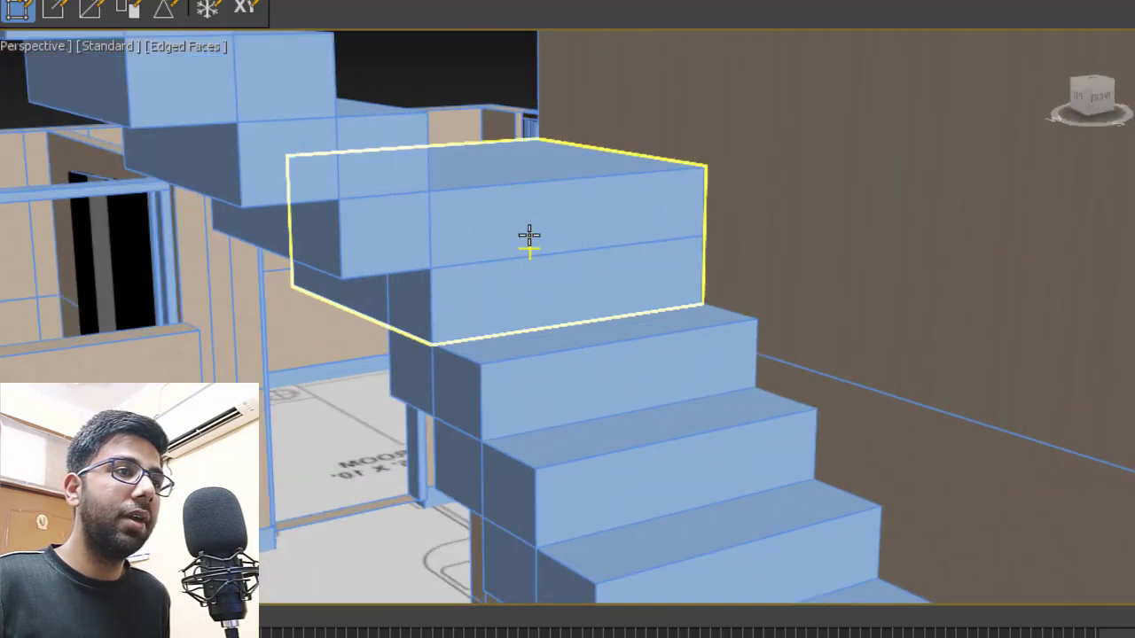
- Select the five steps of the upper flight and raise them one step height, snapping the lowest step's bottom corner to the upper landing's top corner
click(516, 148)
alt+middle_drag(532, 142, 501, 258)
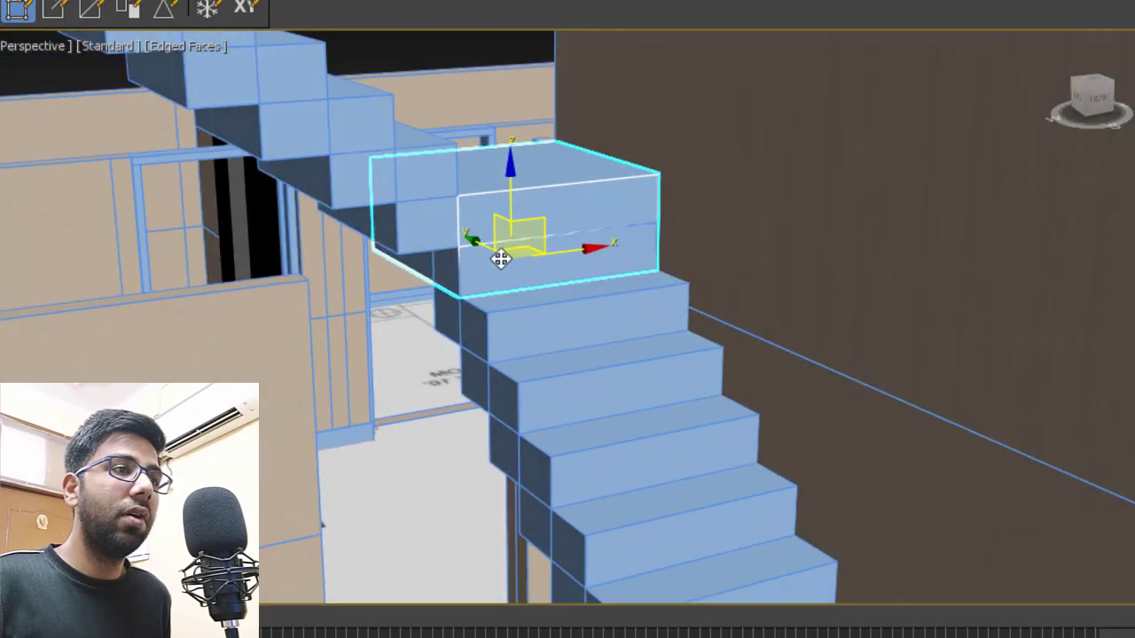
ctrl+click(427, 267)
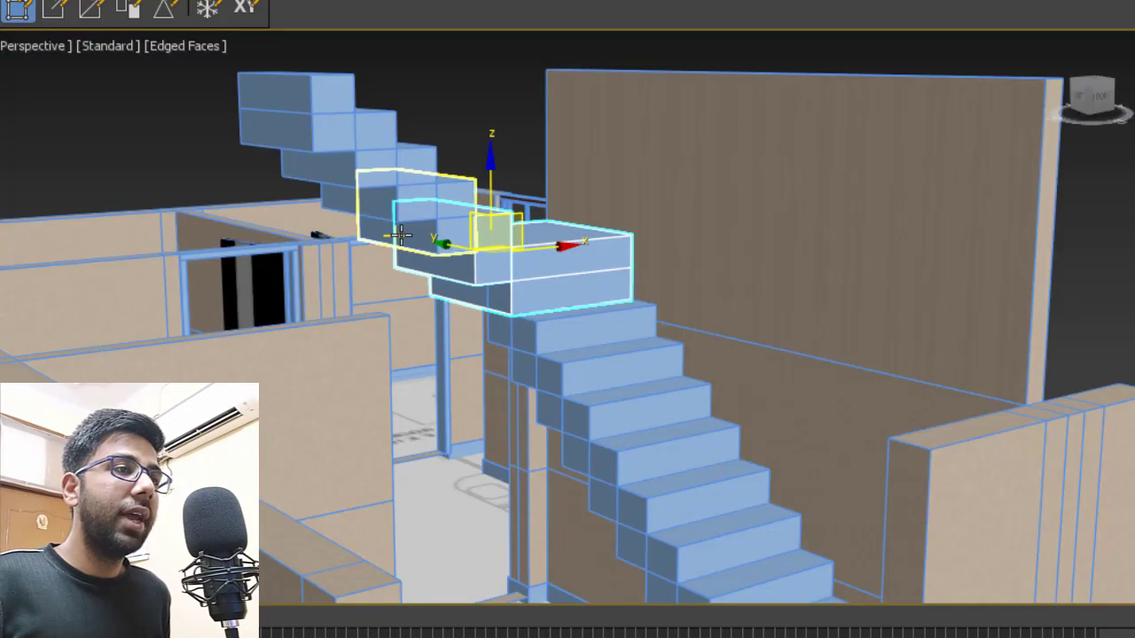
ctrl+click(401, 233)
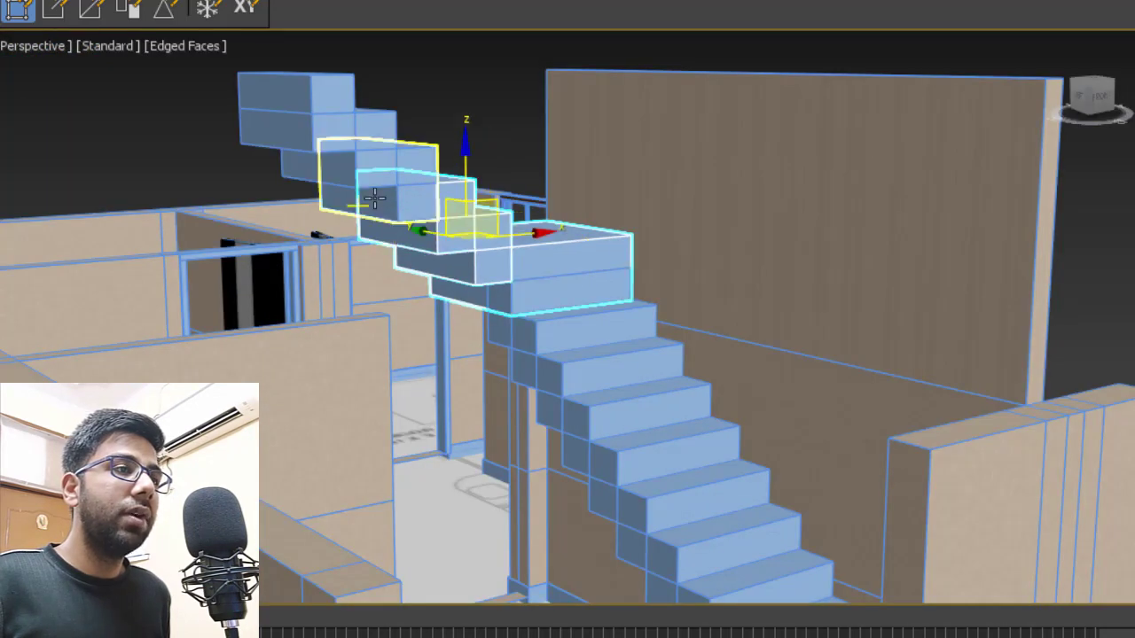
ctrl+click(319, 162)
scroll(512, 213, up, 3)
scroll(512, 239, up, 2)
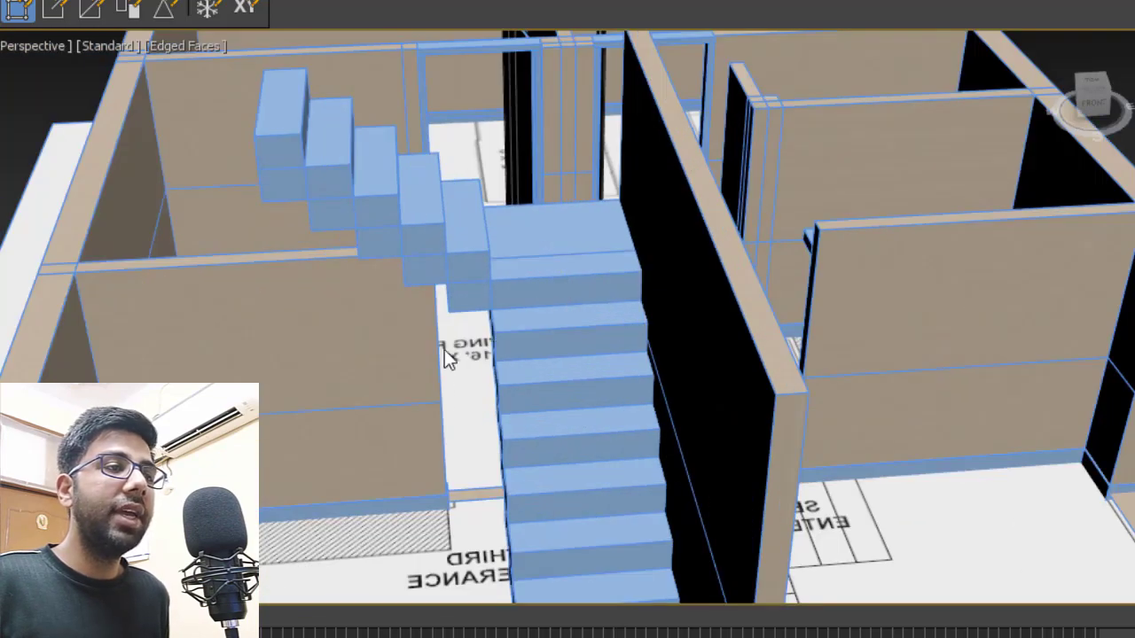
mouse_move(444, 349)
alt+middle_down()
mouse_move(565, 289)
mouse_move(588, 301)
mouse_move(445, 344)
alt+middle_up()
scroll(620, 201, up, 3)
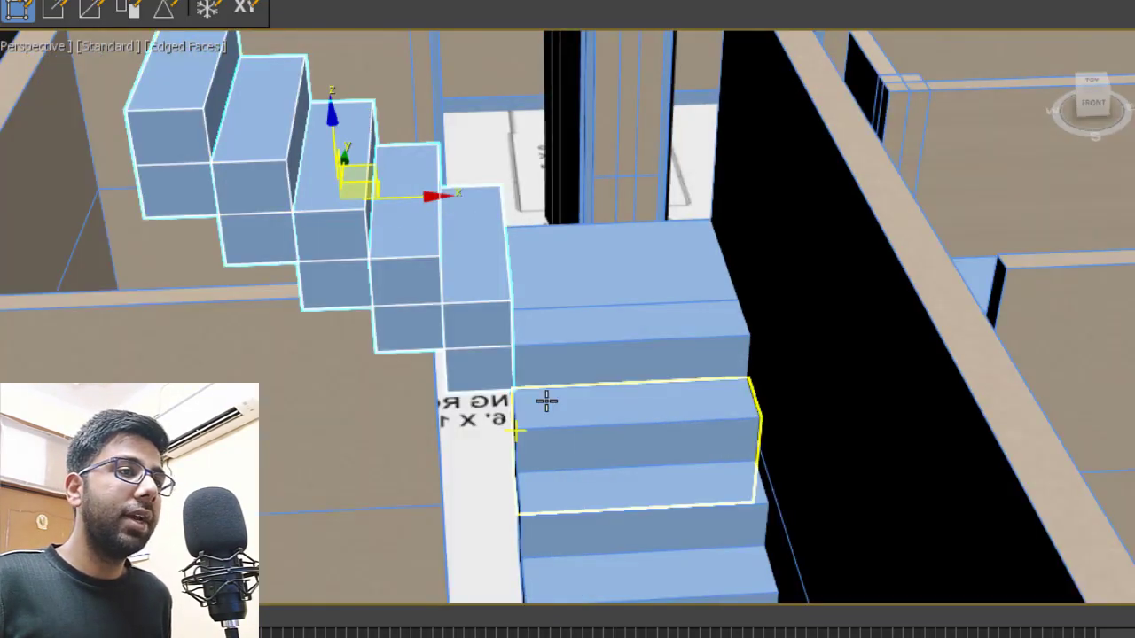
scroll(573, 350, up, 2)
scroll(532, 342, up, 2)
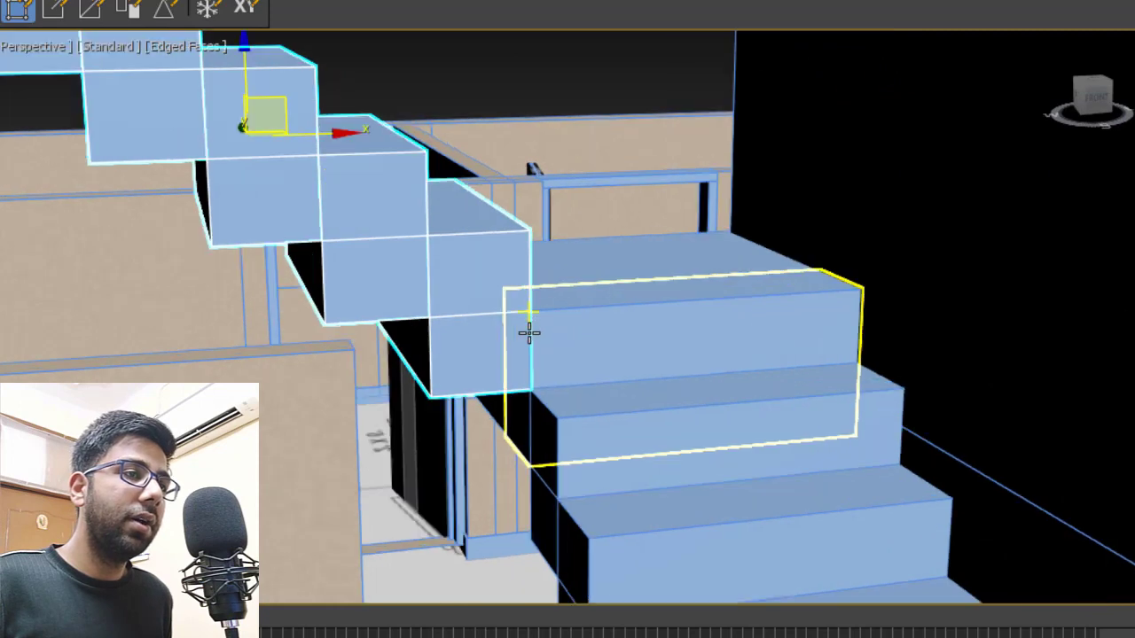
drag(526, 390, 517, 308)
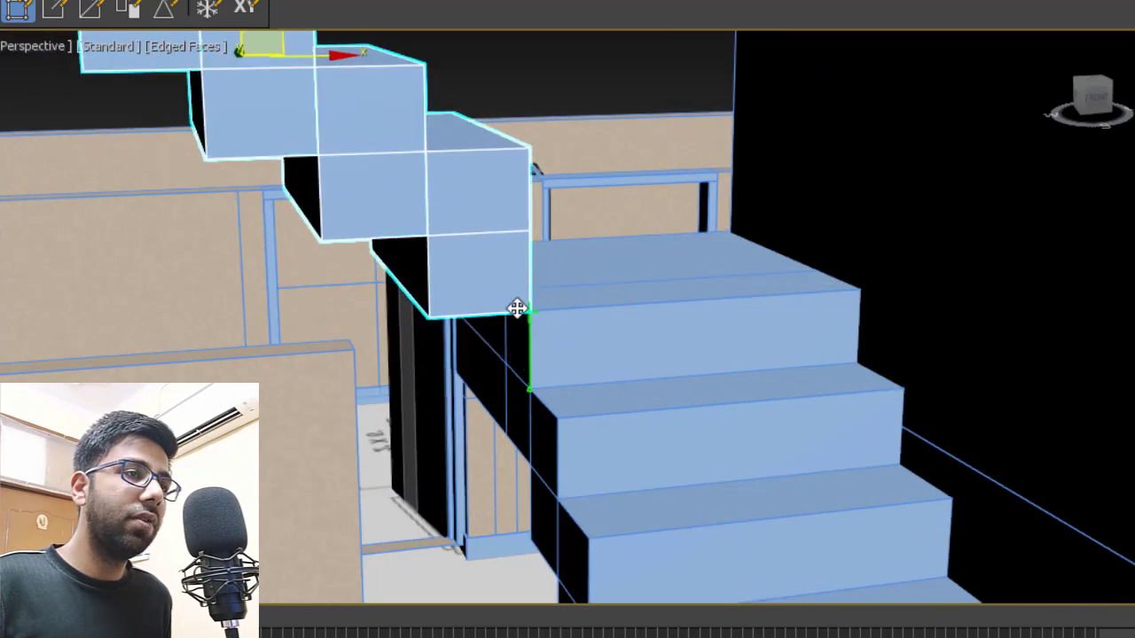
scroll(524, 308, down, 5)
scroll(562, 310, up, 3)
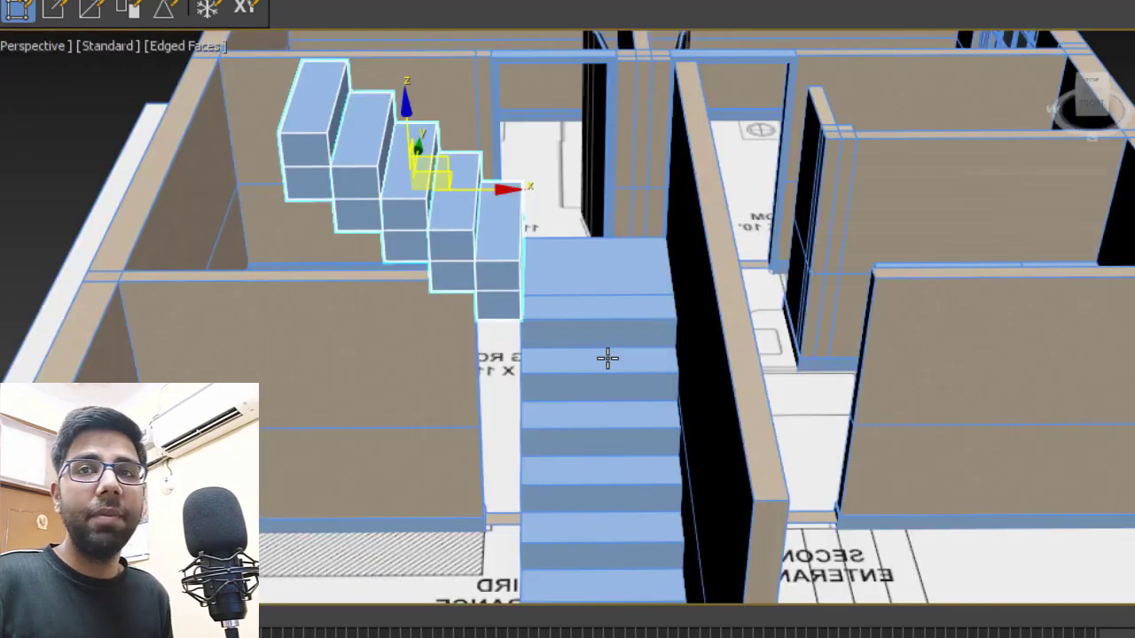
- Draw a closed triangular line, snapped to corners, over the half of the upper landing's top that adjoins the upper flight
scroll(68, 298, down, 5)
scroll(507, 309, up, 8)
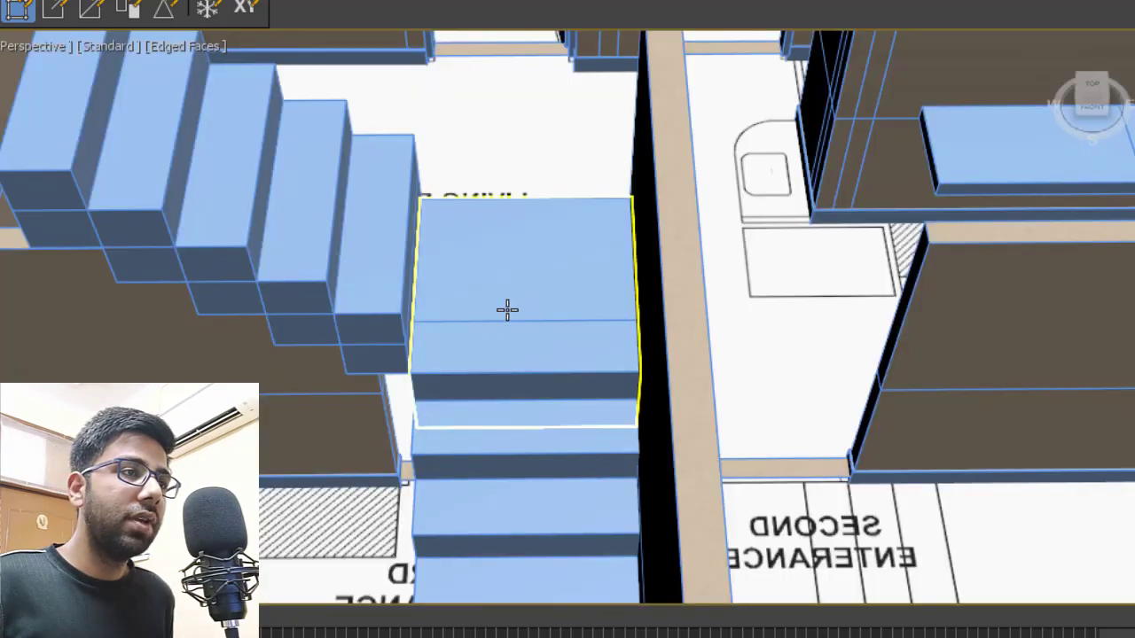
scroll(510, 282, up, 3)
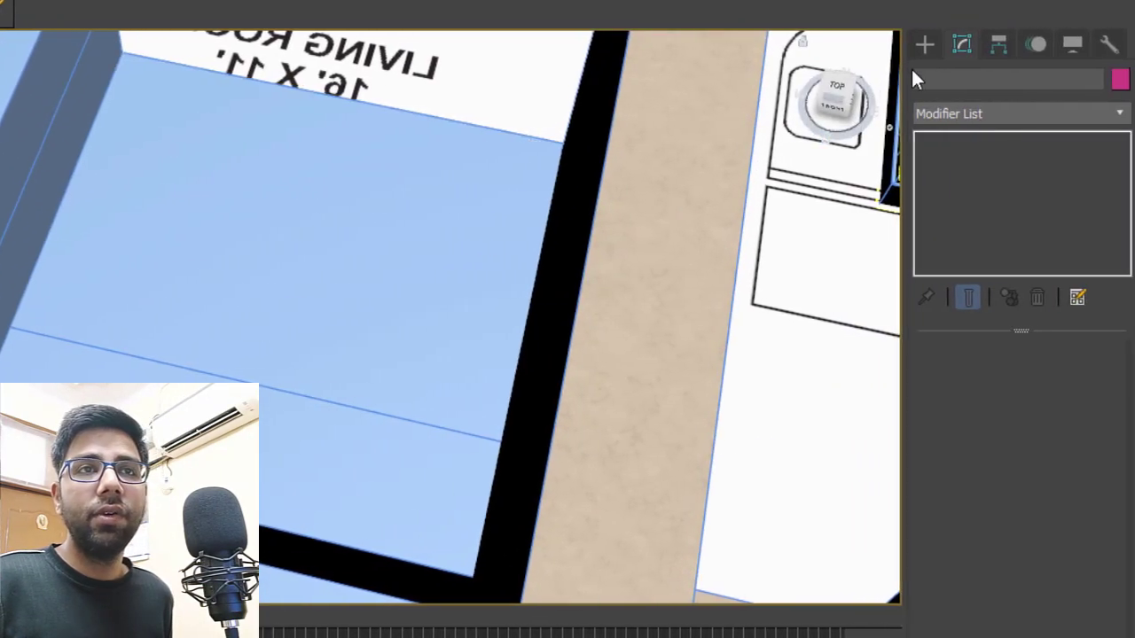
click(922, 44)
click(951, 78)
click(966, 203)
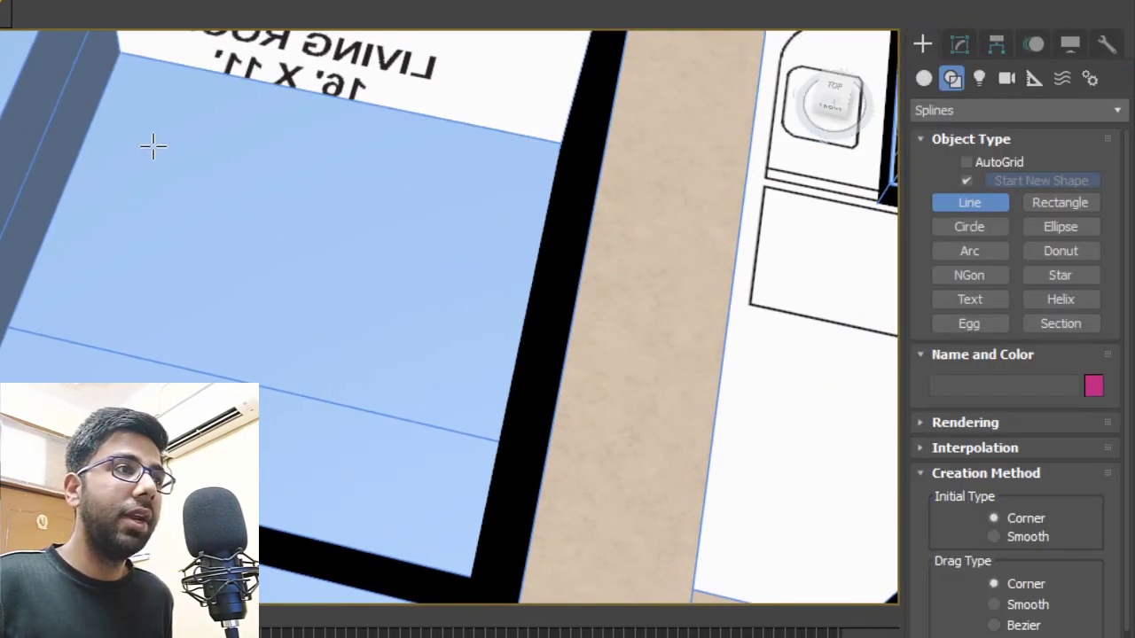
scroll(151, 145, down, 2)
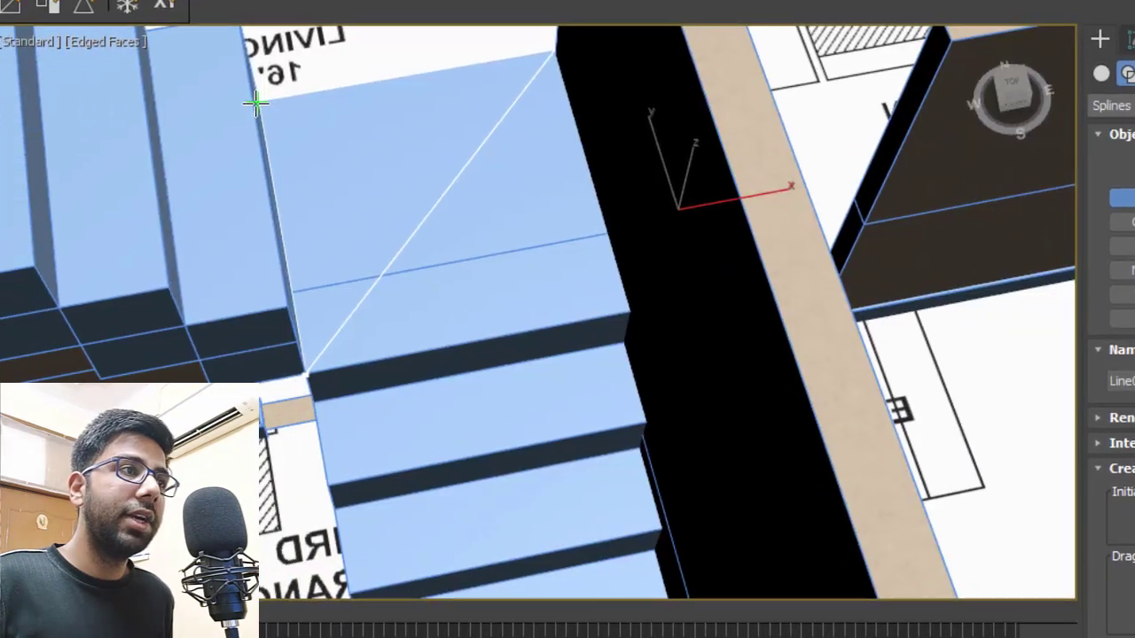
click(257, 102)
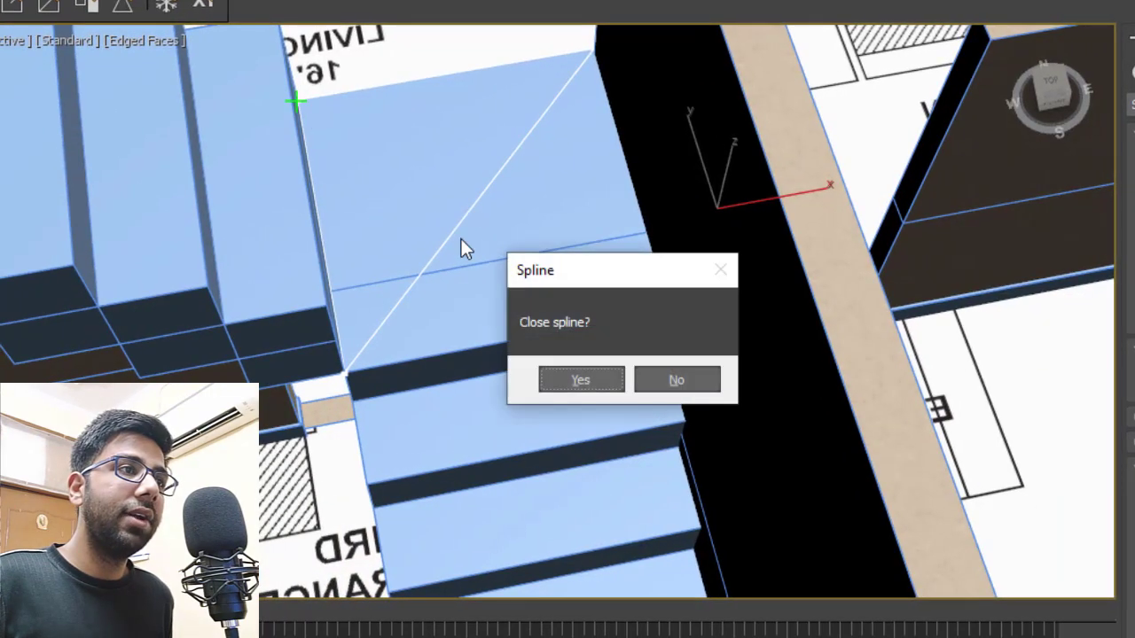
click(596, 376)
- Extrude the triangular line on the upper landing to form a winder step leading into the upper flight
alt+middle_drag(605, 349, 545, 299)
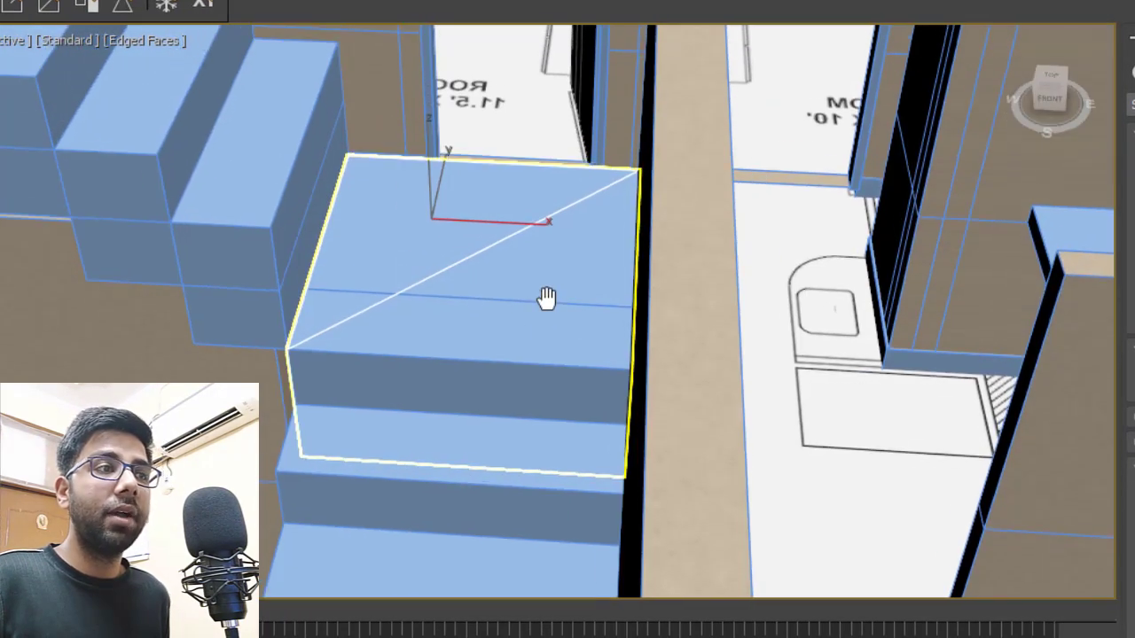
key(w)
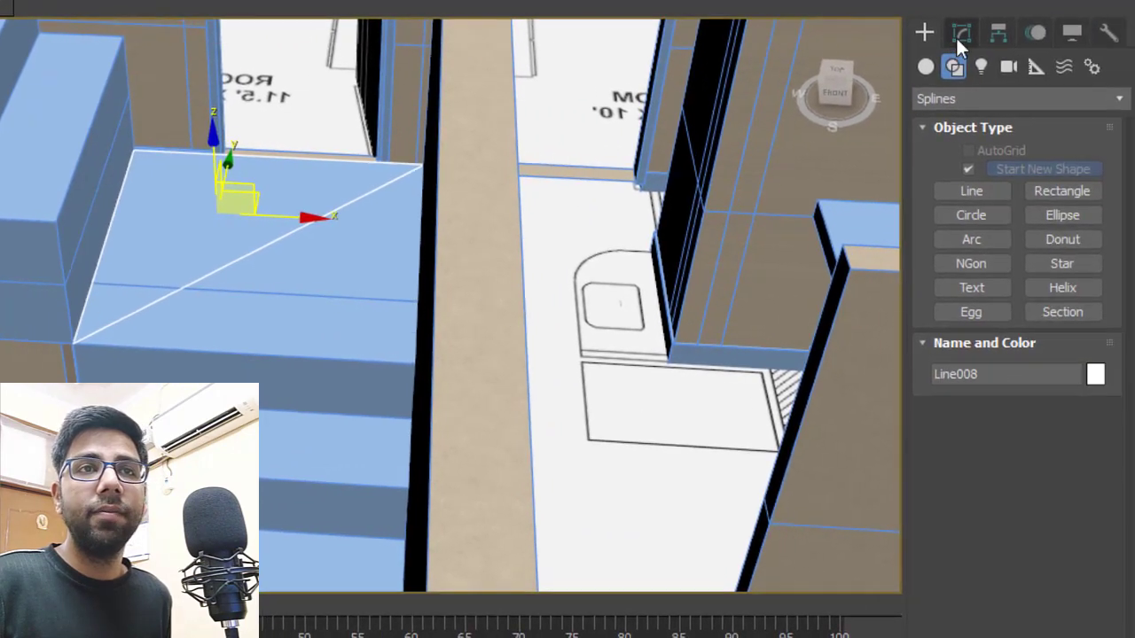
click(958, 36)
click(1117, 100)
key(e)
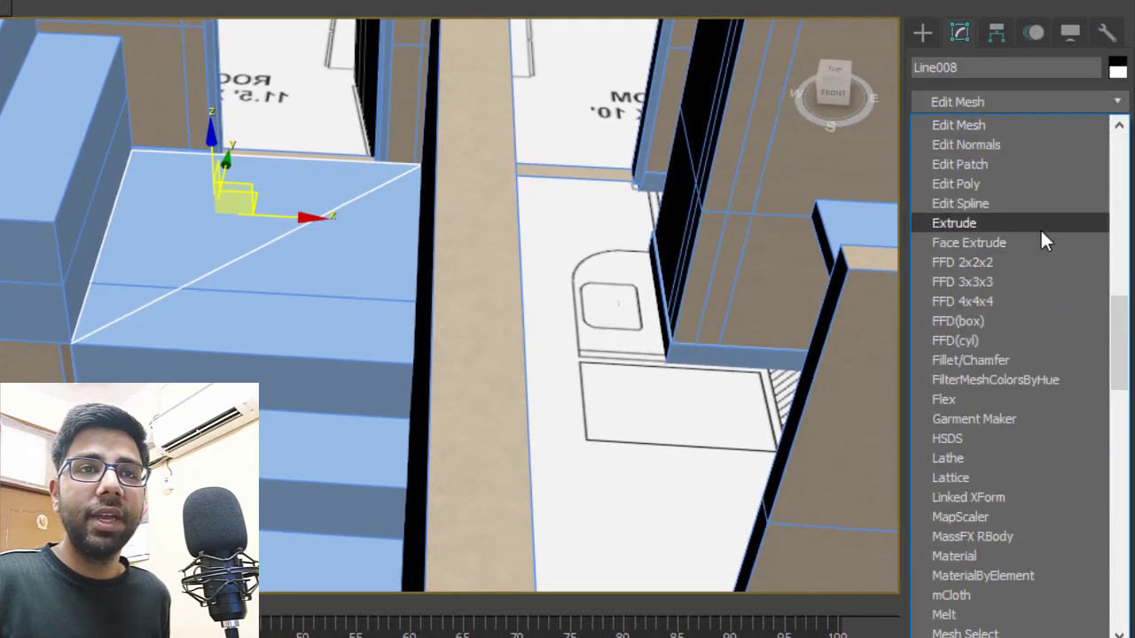
click(1040, 225)
double_click(1060, 369)
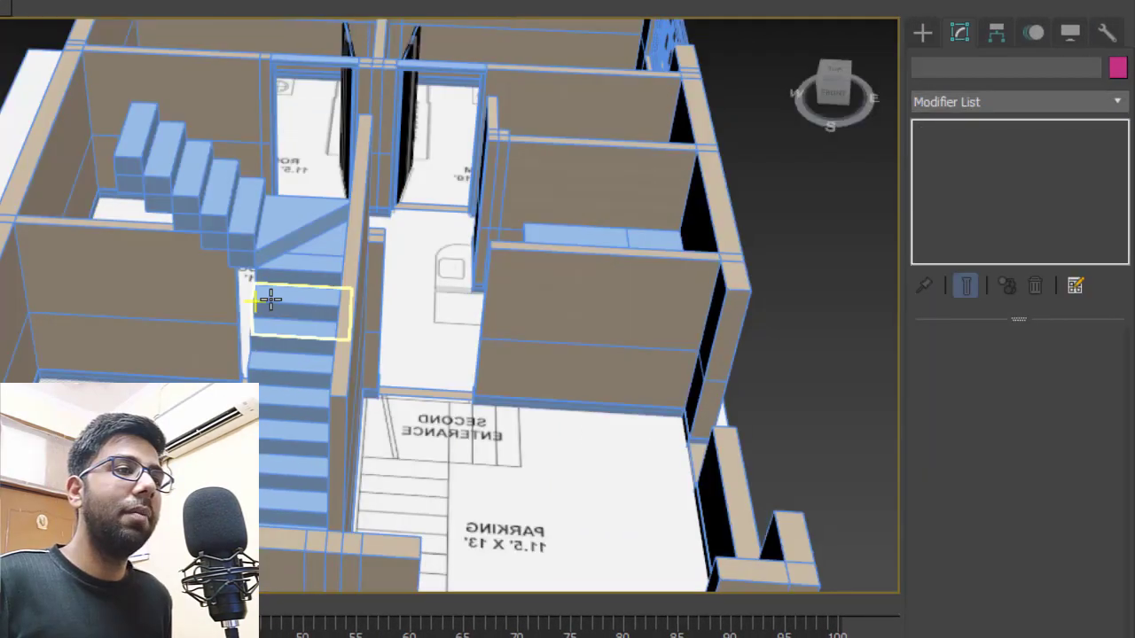
- Set the 3' square upper landing's height to 8 inches and reduce its height segments to 1
alt+middle_drag(319, 258, 366, 236)
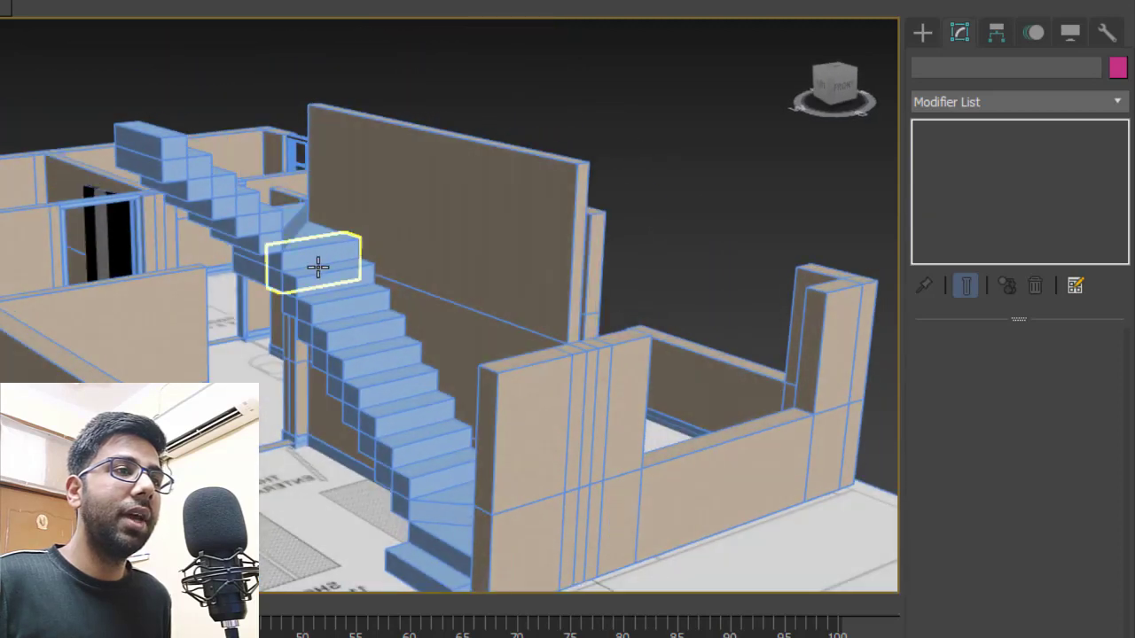
scroll(316, 260, up, 5)
click(211, 250)
scroll(211, 249, down, 2)
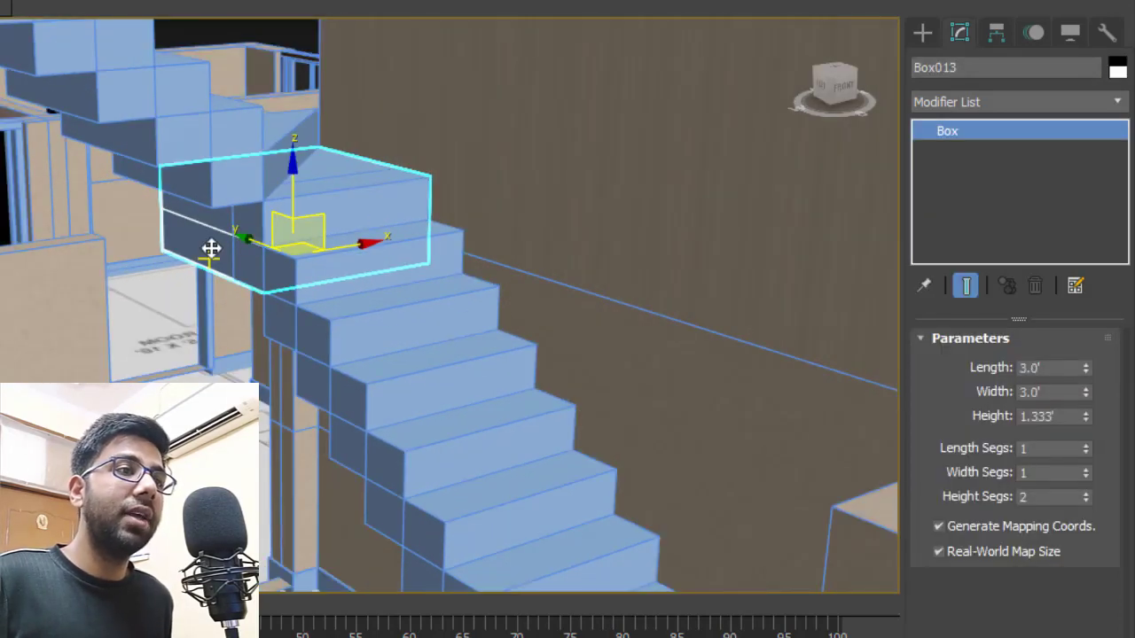
scroll(211, 249, up, 2)
alt+middle_drag(211, 250, 296, 227)
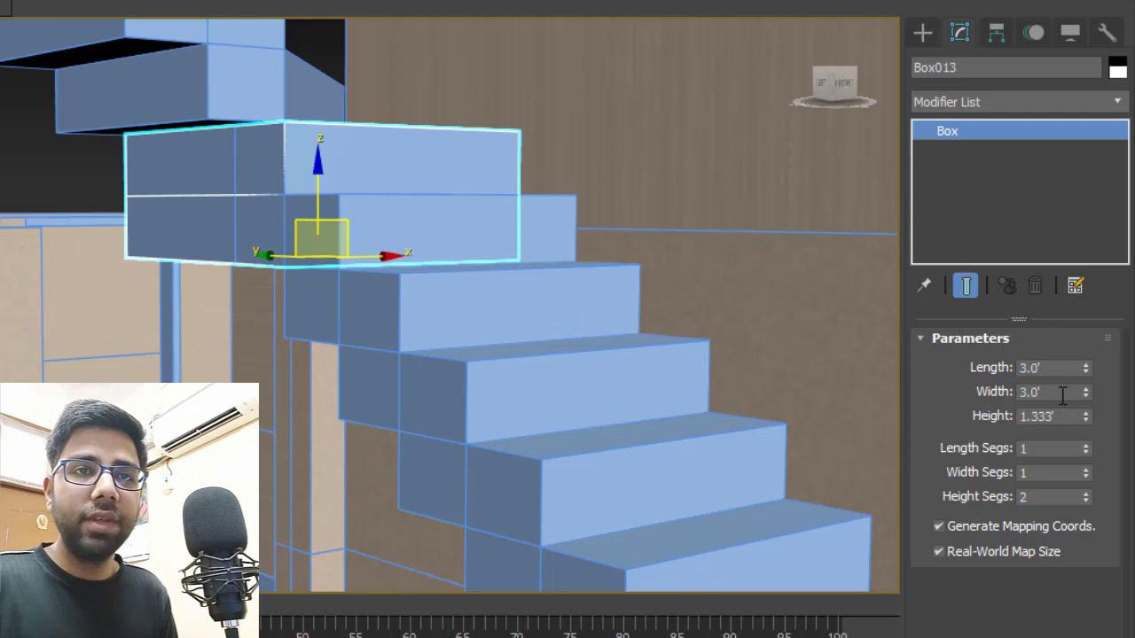
drag(1064, 417, 974, 421)
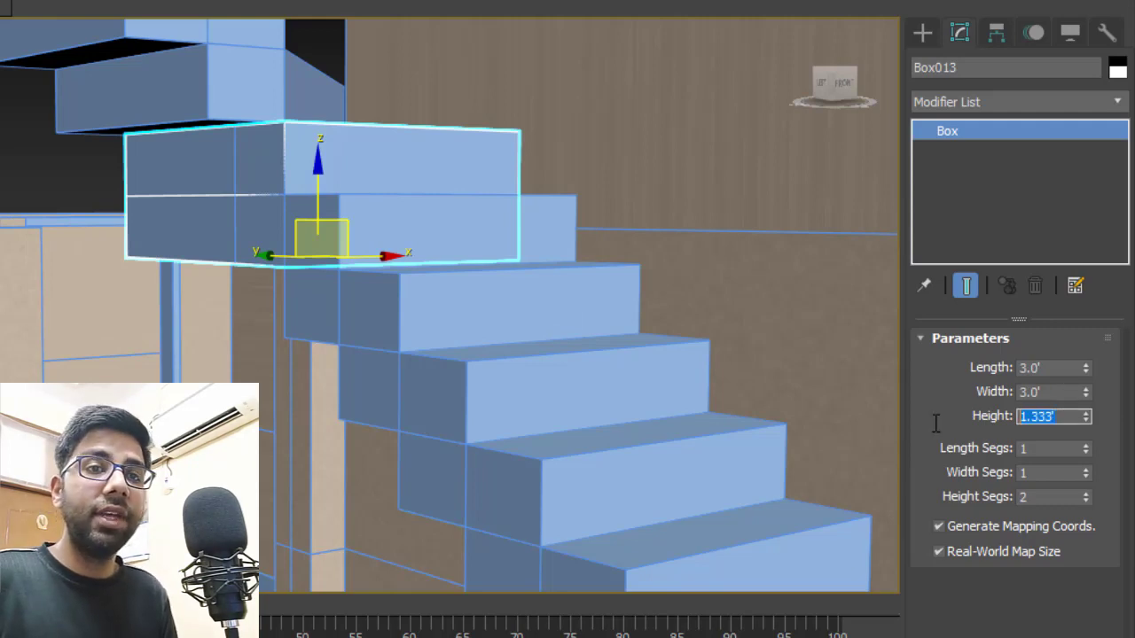
text(8)
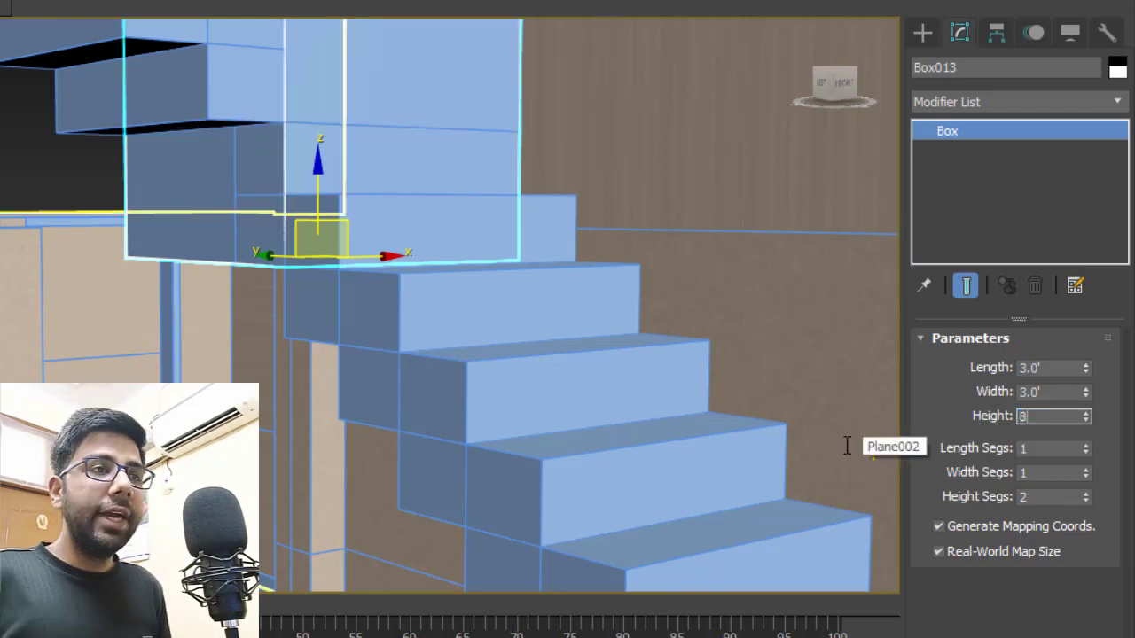
key(Return)
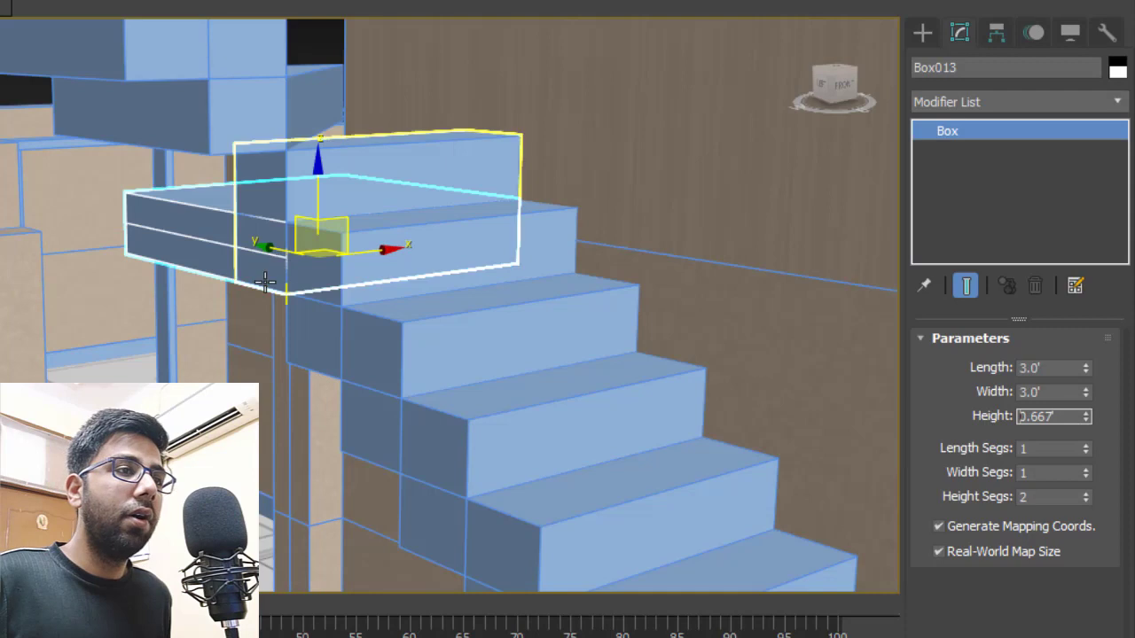
scroll(265, 280, up, 3)
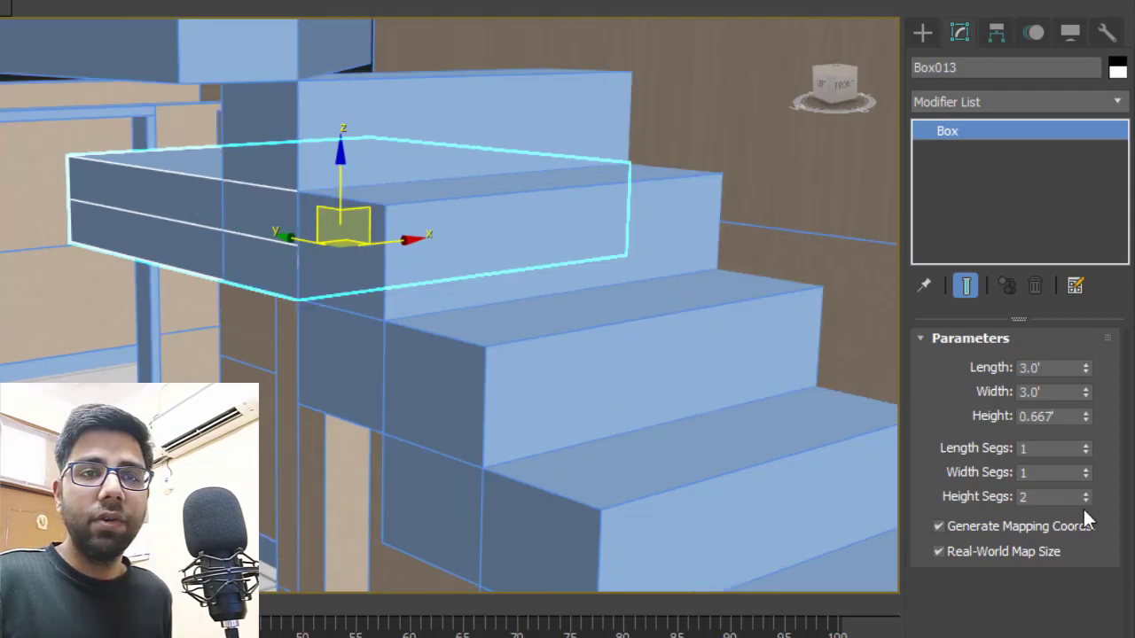
click(1087, 499)
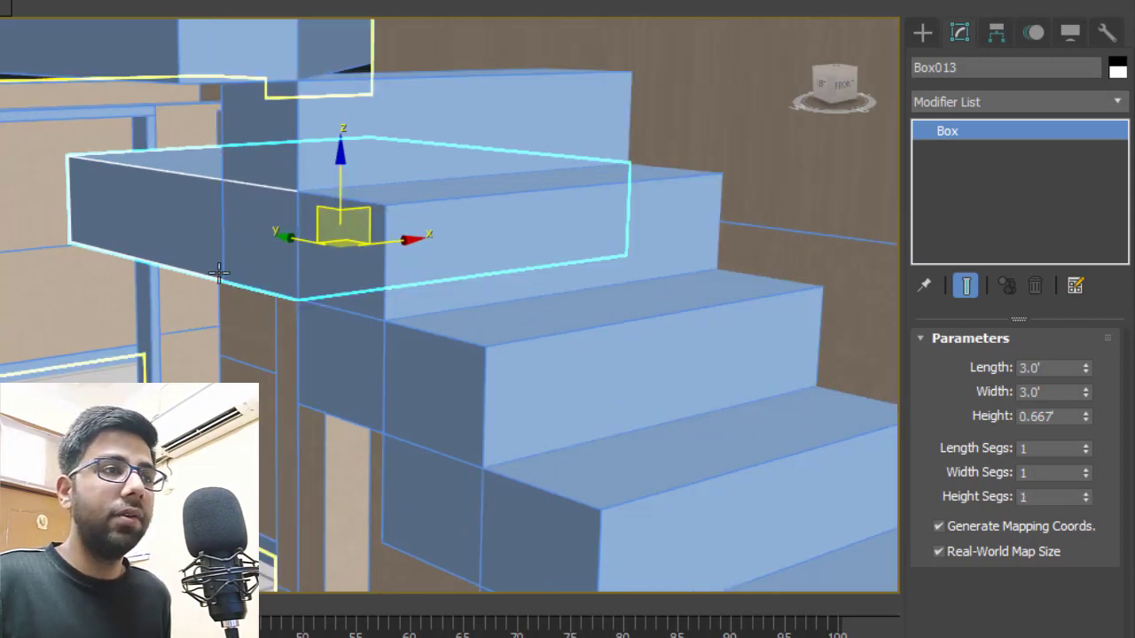
- Move the upper landing so its bottom front corner snaps onto the back top corner of the step below, and clear the selection
scroll(297, 301, down, 5)
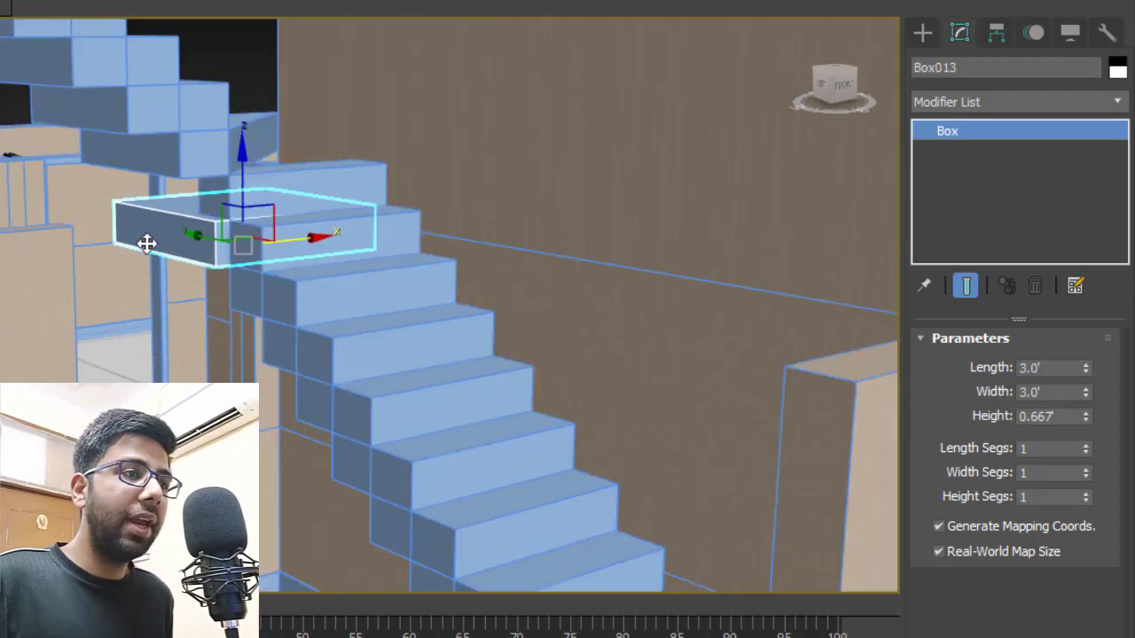
drag(147, 243, 33, 296)
scroll(98, 239, up, 4)
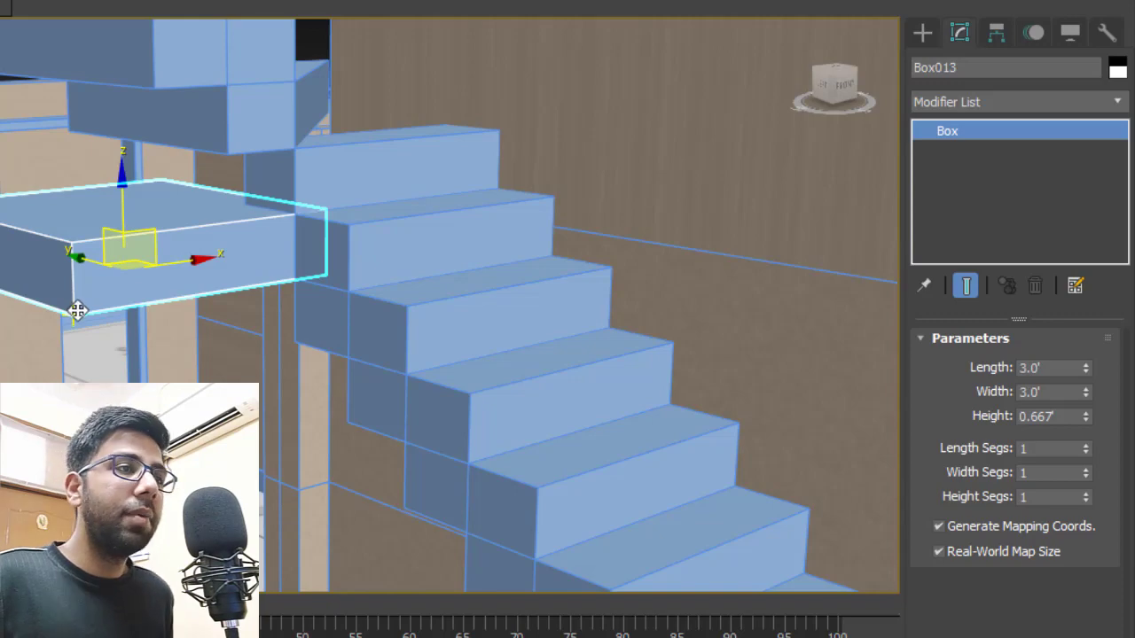
drag(77, 310, 292, 213)
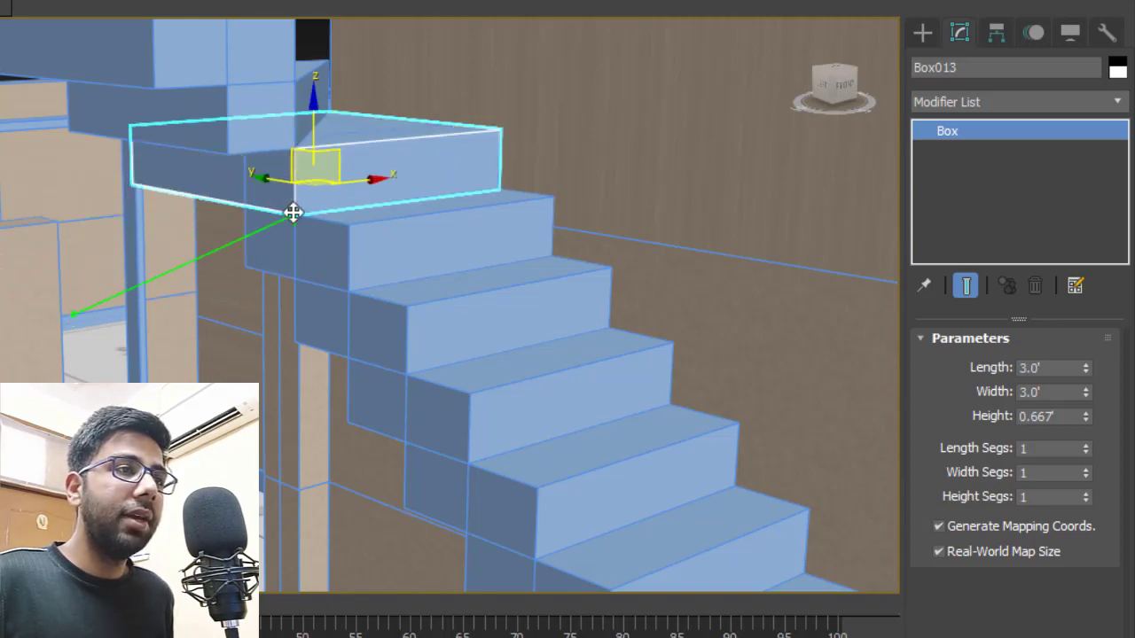
key(ctrl+d)
- Examine the rebuilt staircase from behind, the front and above, checking both flights, the landing and the winder steps
alt+middle_drag(293, 213, 487, 329)
scroll(150, 213, up, 4)
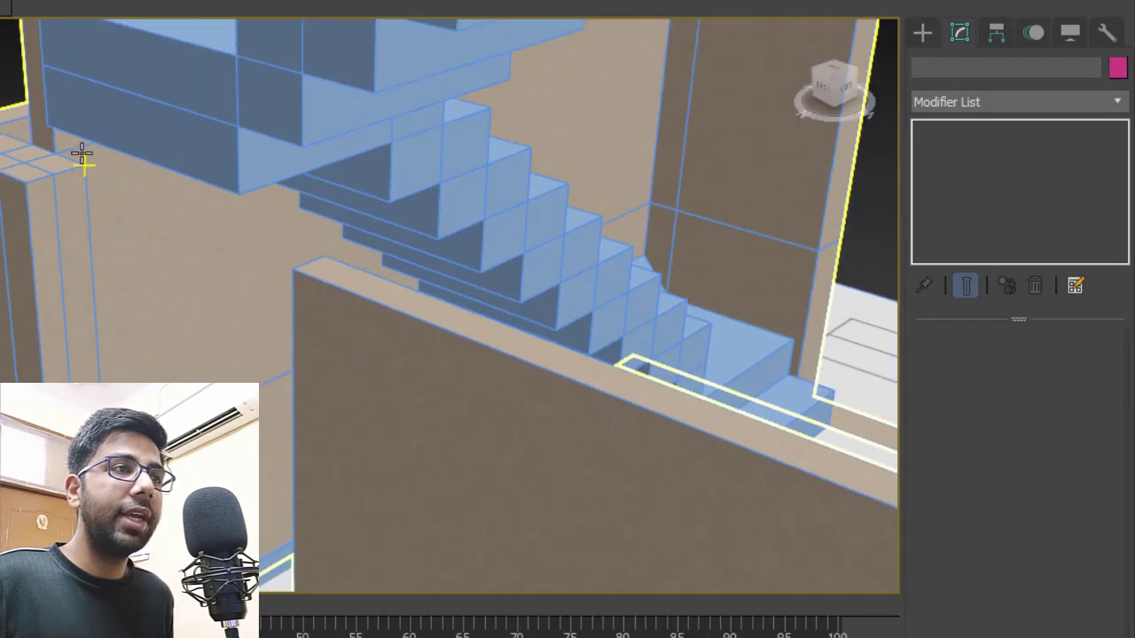
scroll(205, 142, down, 3)
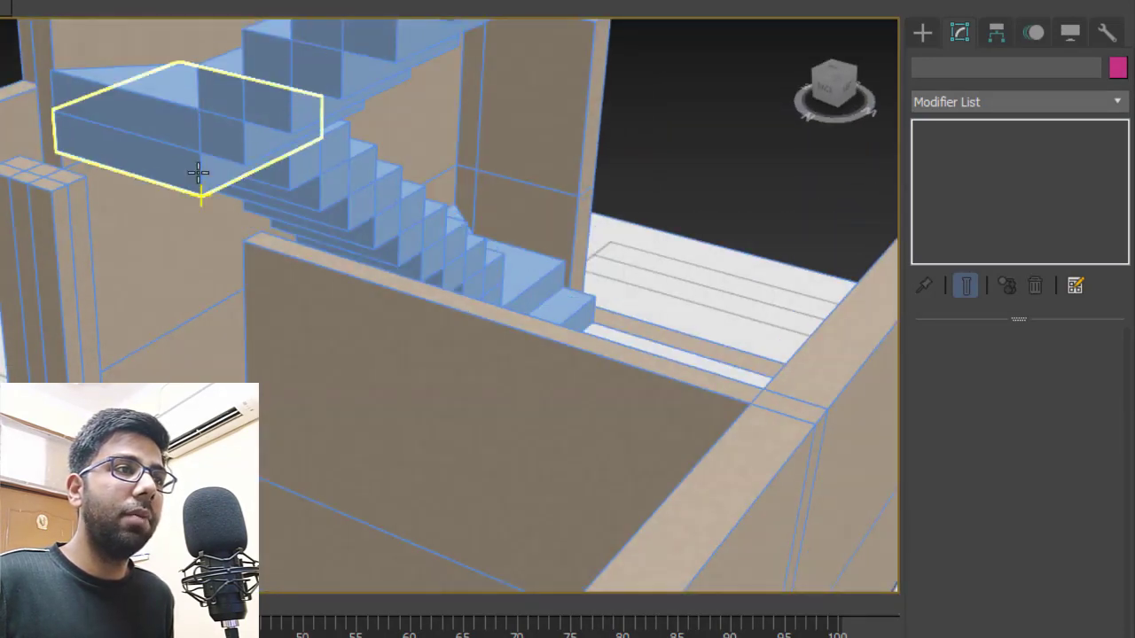
scroll(363, 191, down, 3)
middle_drag(499, 233, 504, 280)
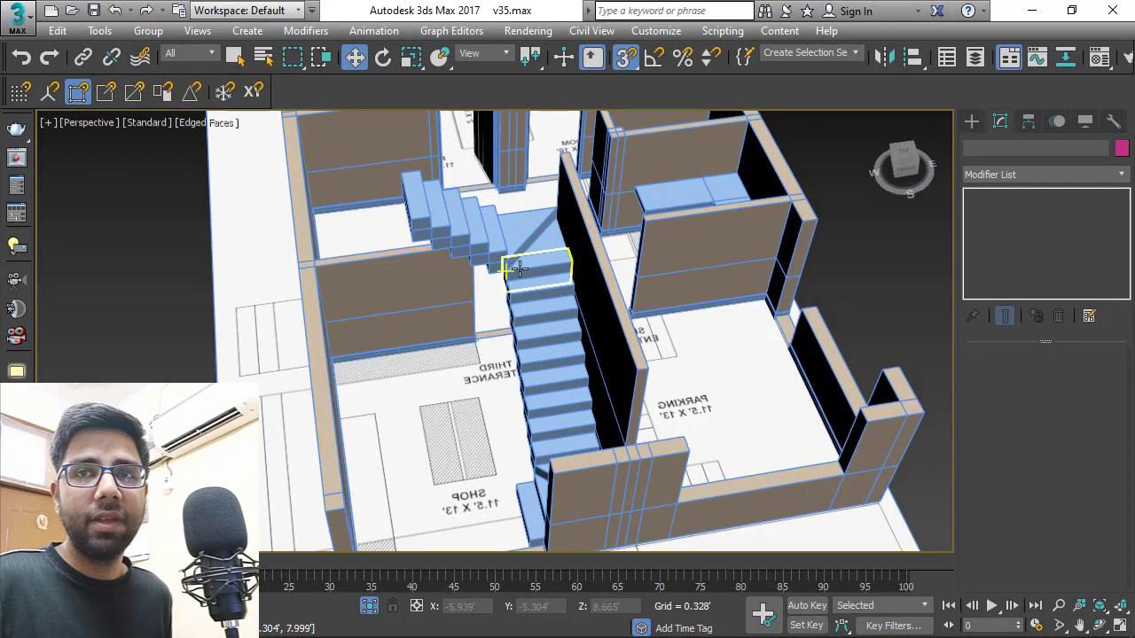
alt+middle_drag(549, 310, 588, 324)
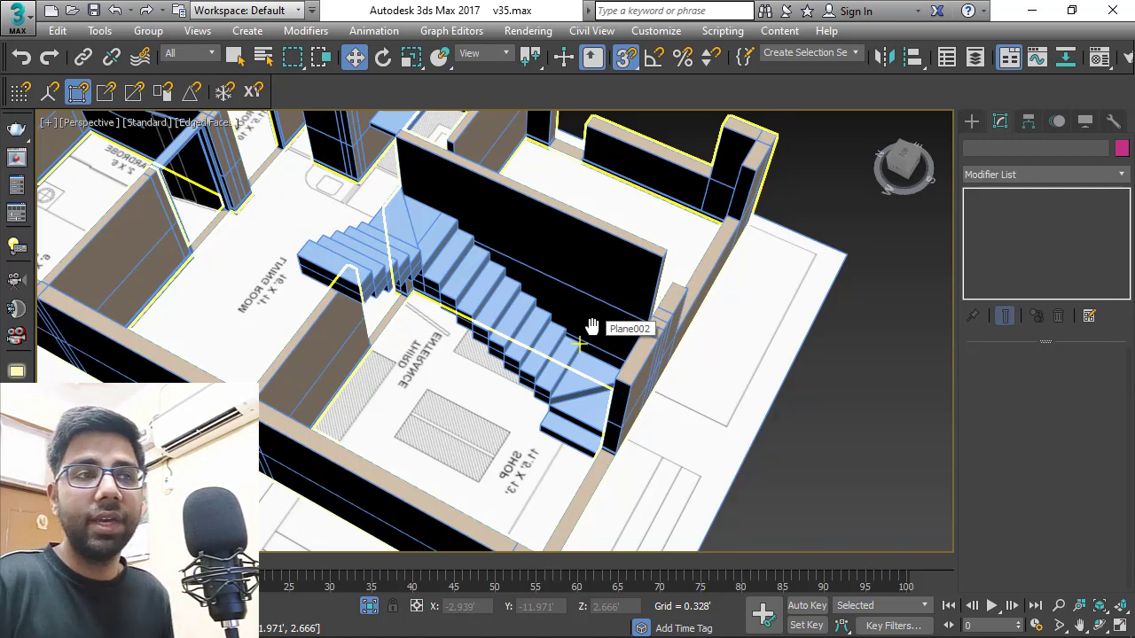
alt+middle_drag(591, 327, 588, 245)
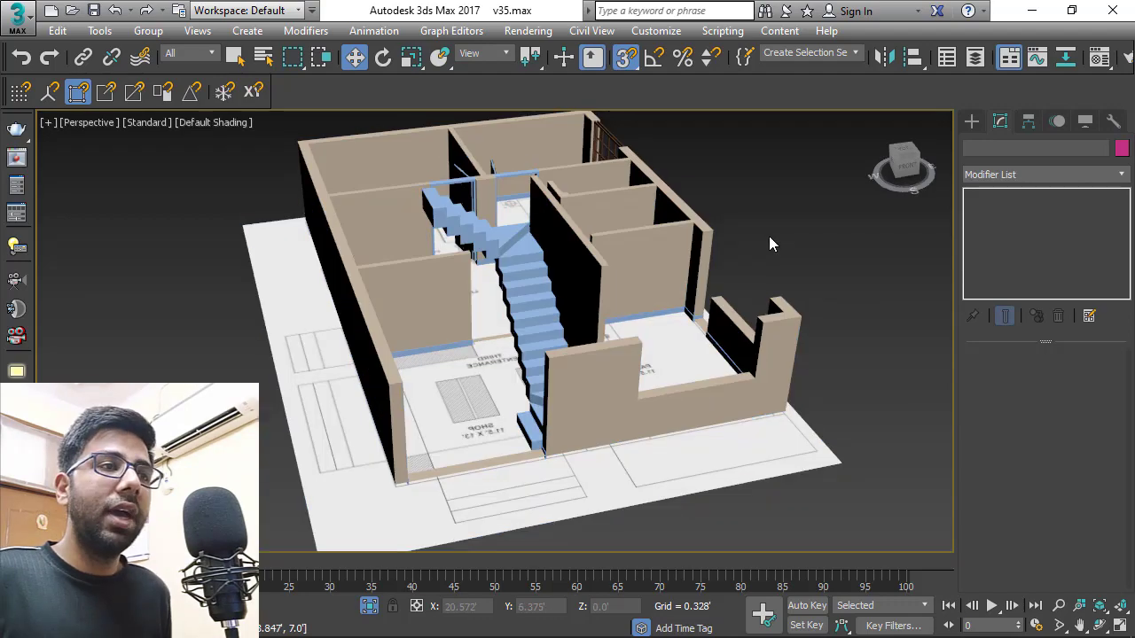
- Examine the whole house model in default shading, from the staircase and shop area around to the parking and outer walls
click(629, 233)
mouse_move(629, 233)
alt+middle_down()
mouse_move(631, 271)
mouse_move(504, 238)
mouse_move(577, 317)
mouse_move(685, 264)
alt+middle_up()
scroll(577, 328, up, 2)
click(574, 346)
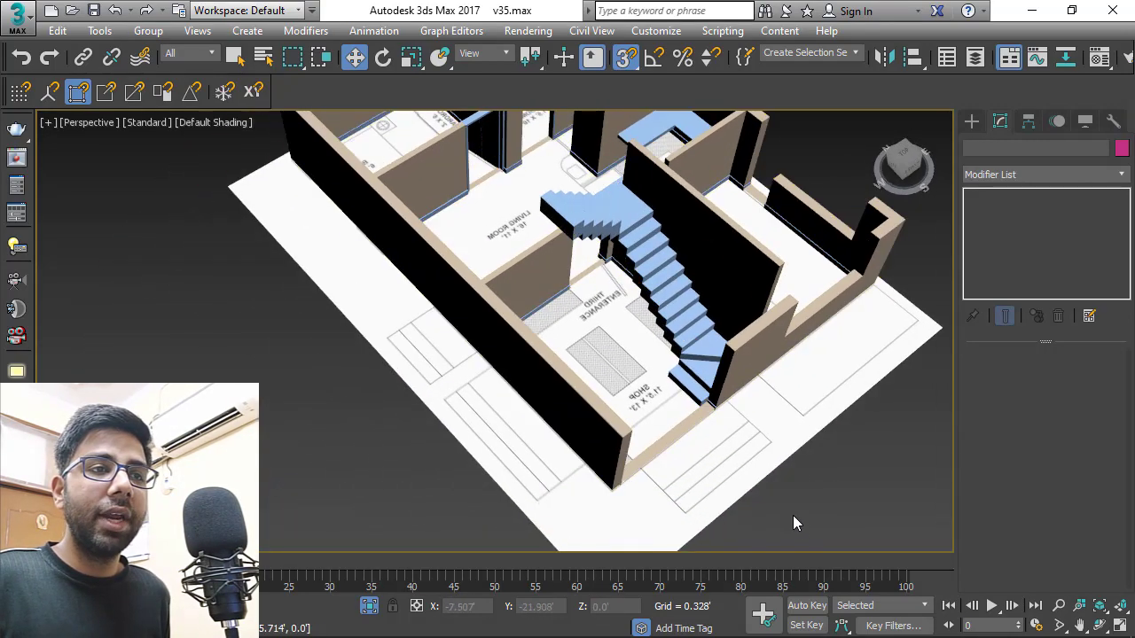
alt+middle_drag(620, 337, 679, 364)
scroll(682, 345, up, 2)
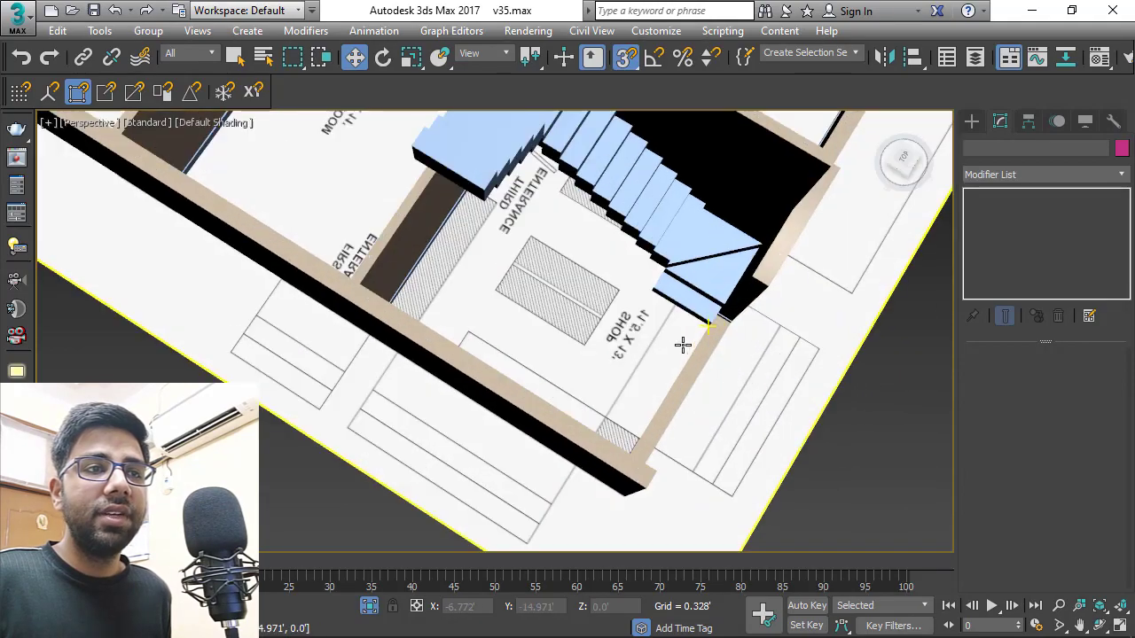
alt+middle_drag(692, 296, 657, 328)
click(654, 322)
scroll(654, 322, down, 3)
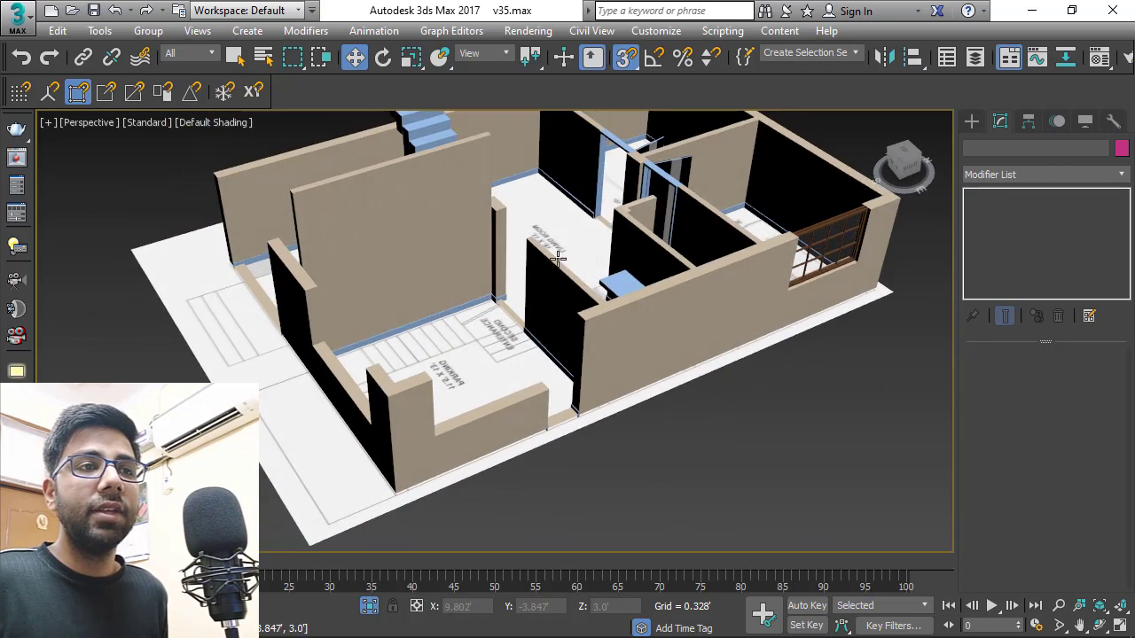
click(657, 328)
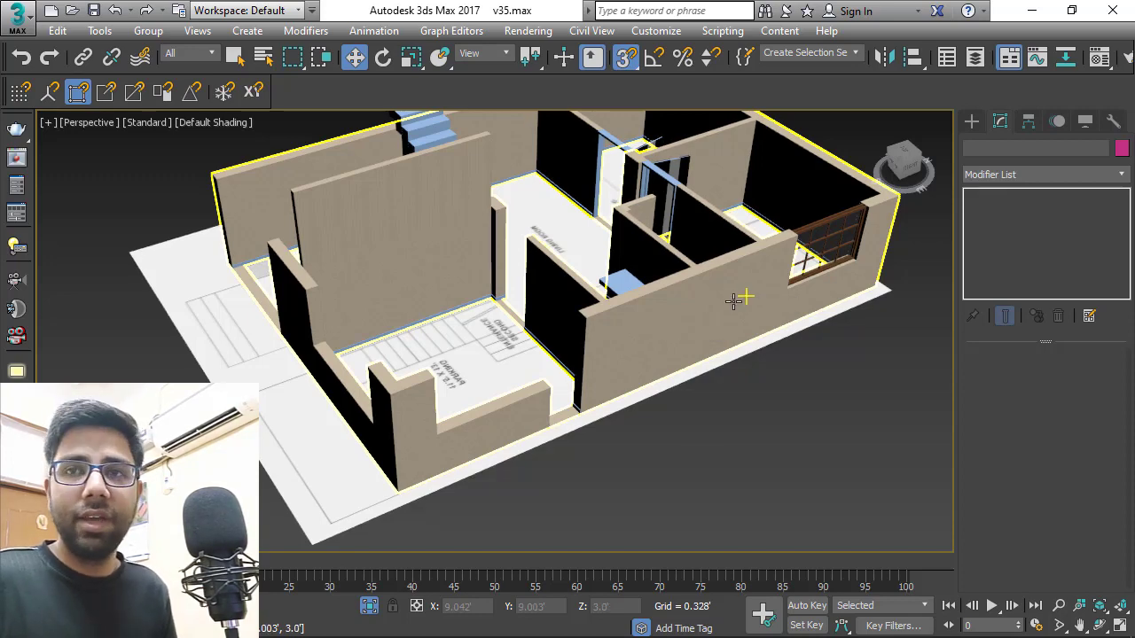
middle_drag(721, 287, 670, 312)
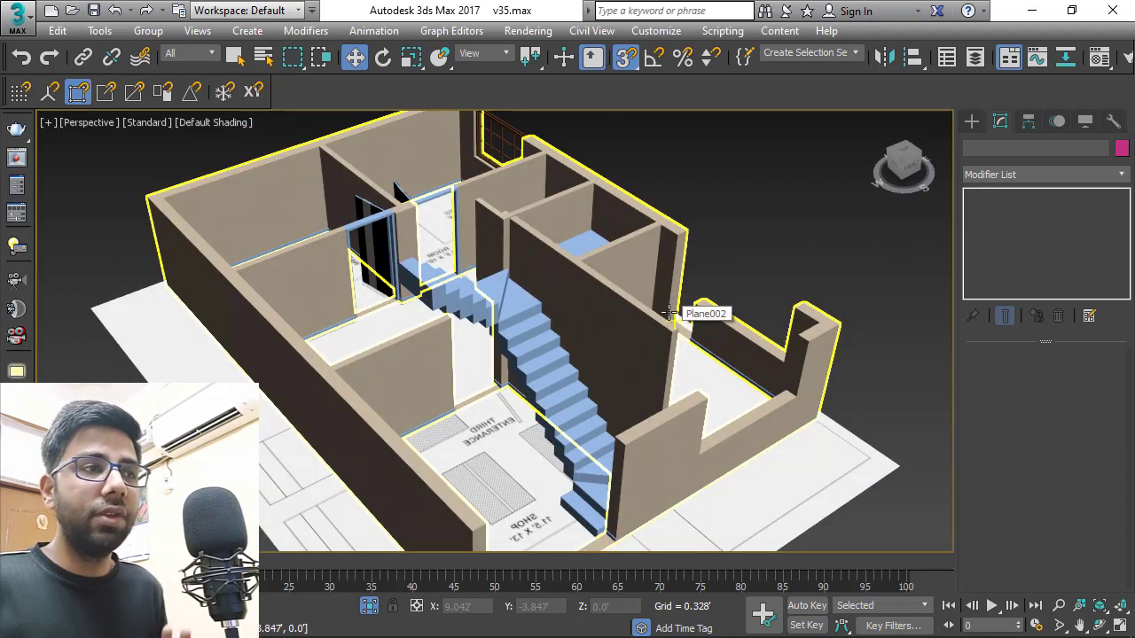